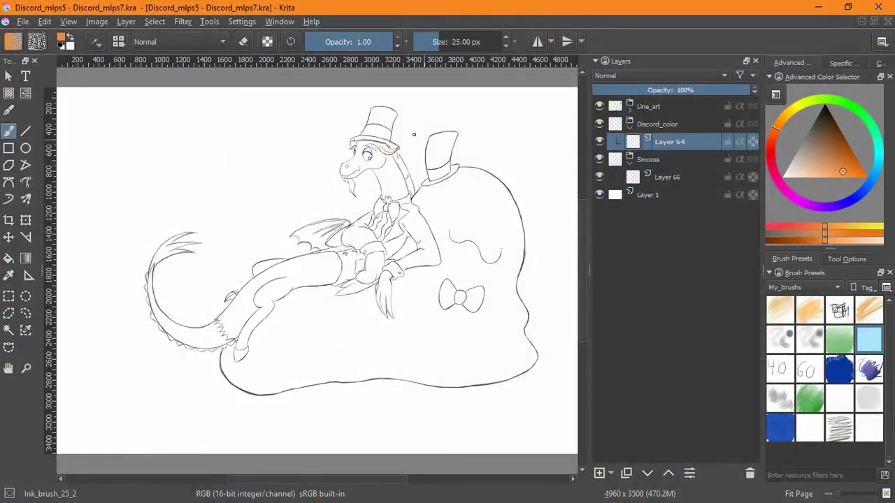
# Step: Set the fill's grow selection to 2 px and fill the crown and brim of the character's hat with orange
pyautogui.scroll(5, 415, 136)
pyautogui.press('f')
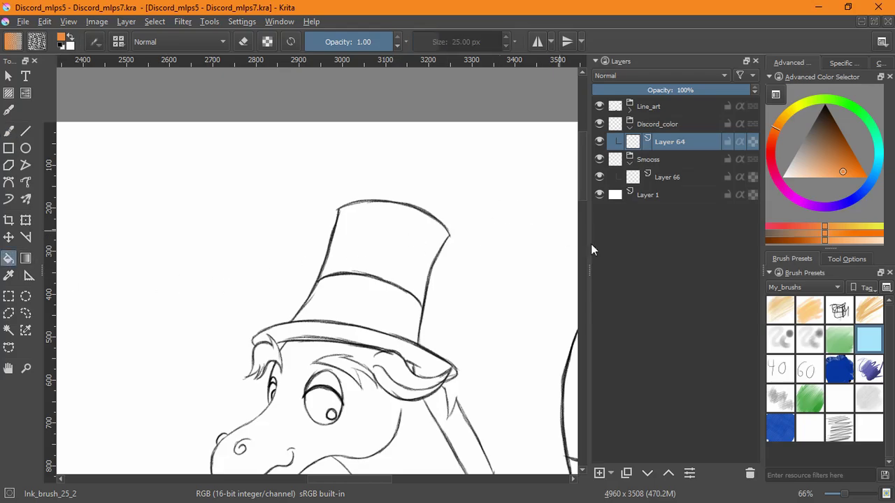
pyautogui.click(846, 258)
pyautogui.click(886, 312)
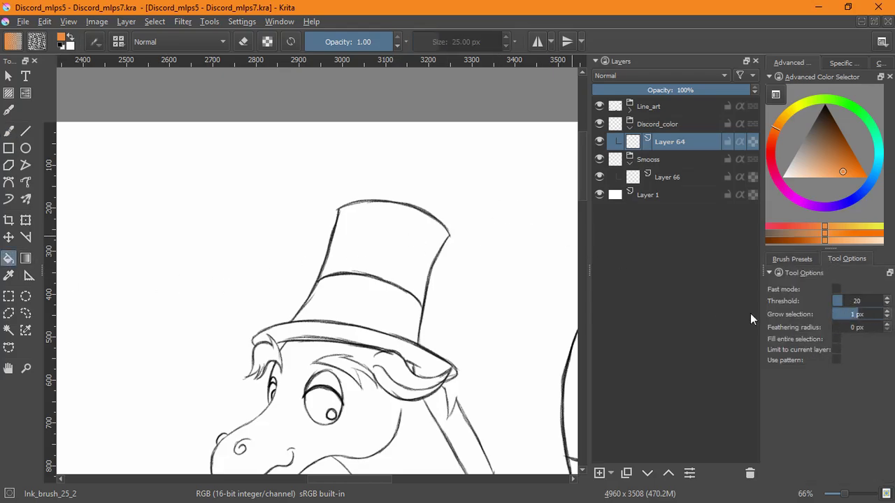
pyautogui.click(410, 256)
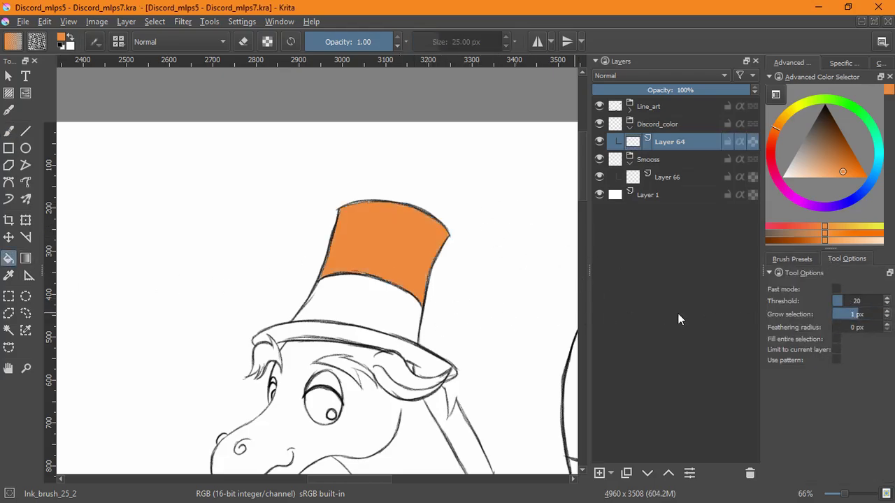
pyautogui.hotkey('ctrl', 'z')
pyautogui.click(886, 312)
pyautogui.click(427, 244)
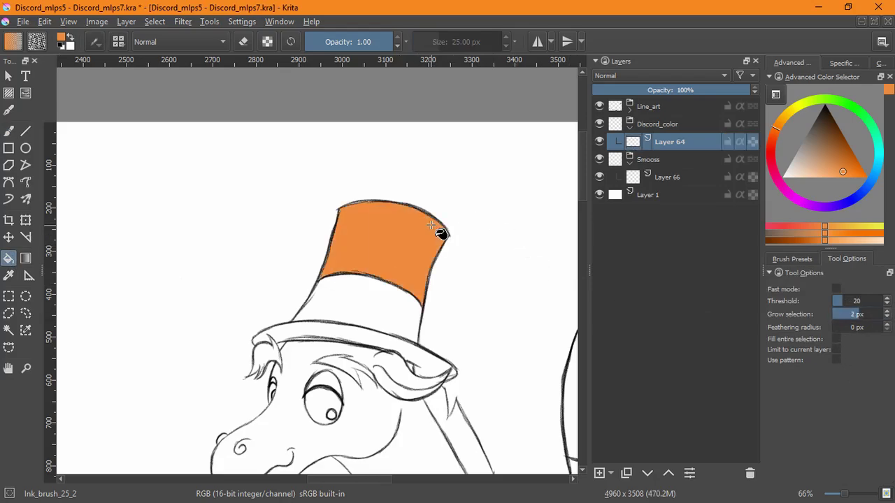
pyautogui.click(368, 345)
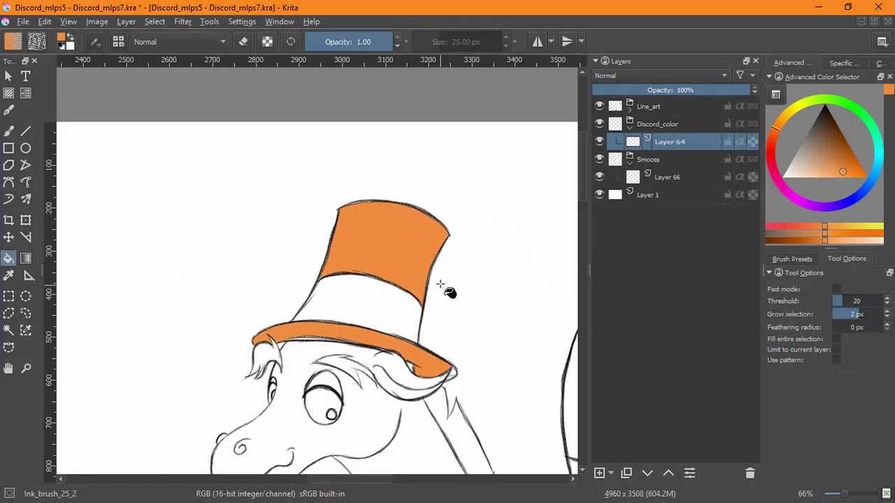
pyautogui.click(454, 374)
# Step: Try to fill the character's jacket with orange
pyautogui.moveTo(461, 388); pyautogui.dragTo(439, 408)
pyautogui.click(443, 308)
pyautogui.moveTo(521, 422); pyautogui.dragTo(432, 335)
pyautogui.moveTo(443, 373); pyautogui.dragTo(423, 260)
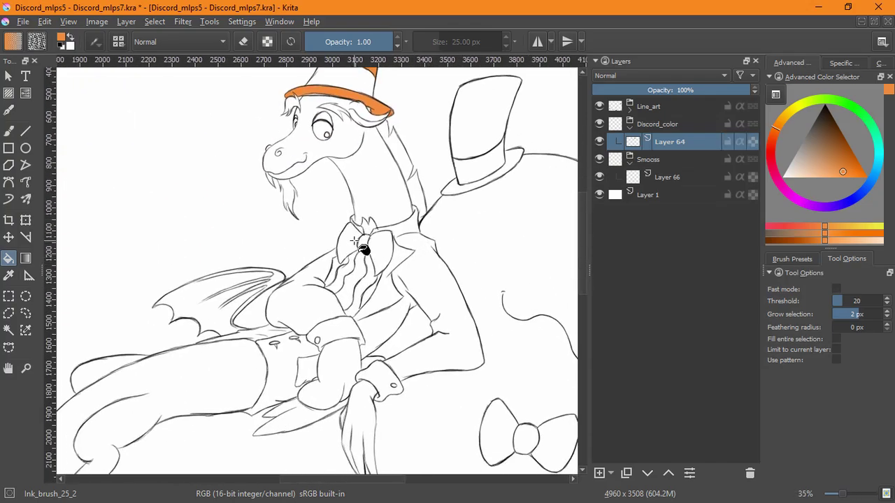
pyautogui.click(425, 313)
pyautogui.hotkey('ctrl', 'z')
pyautogui.moveTo(413, 385); pyautogui.dragTo(480, 259)
pyautogui.moveTo(365, 246); pyautogui.dragTo(318, 346)
pyautogui.moveTo(427, 185); pyautogui.dragTo(388, 360)
pyautogui.moveTo(328, 368); pyautogui.dragTo(355, 276)
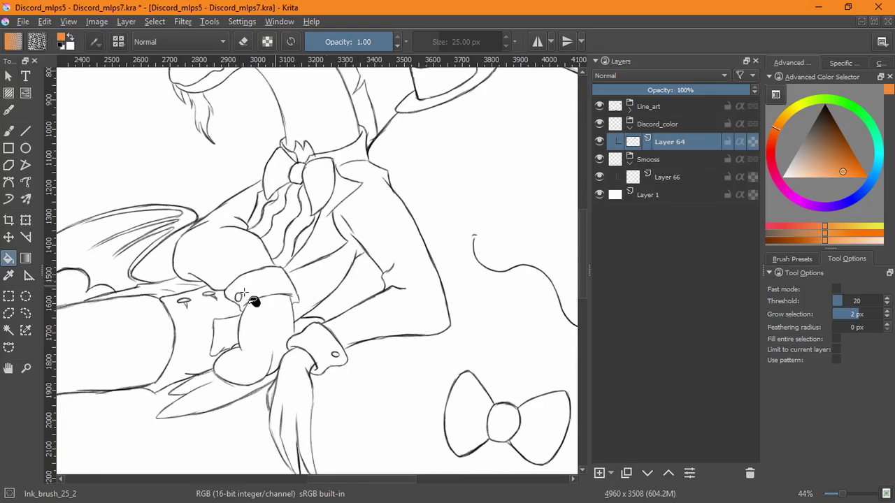
pyautogui.click(316, 312)
pyautogui.hotkey('ctrl', 'z')
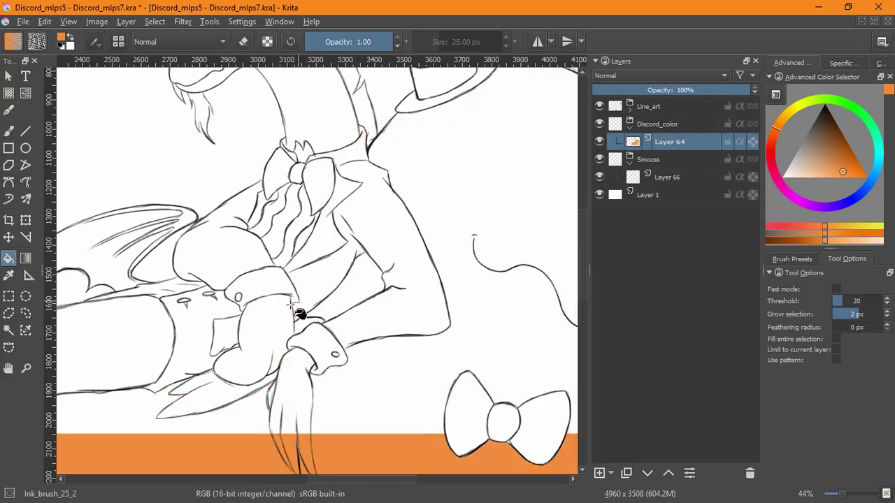
# Step: Switch to freehand painting with the Sketch_brush_02 preset and set its opacity to 1.00
pyautogui.click(9, 131)
pyautogui.click(792, 259)
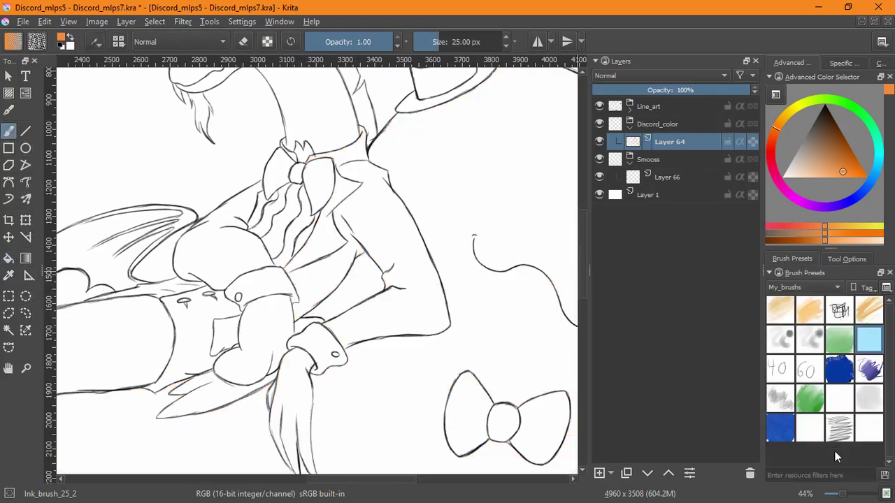
pyautogui.click(839, 428)
pyautogui.moveTo(379, 295); pyautogui.dragTo(383, 189)
pyautogui.moveTo(318, 422)
pyautogui.mouseDown()
pyautogui.moveTo(305, 399)
pyautogui.moveTo(389, 140)
pyautogui.mouseUp()
pyautogui.moveTo(269, 266); pyautogui.dragTo(308, 239)
pyautogui.hotkey('ctrl', 'z')
pyautogui.moveTo(336, 42); pyautogui.dragTo(424, 44)
# Step: Paint orange across the outline gap where the back of the jacket collar meets the shoulder
pyautogui.moveTo(301, 247)
pyautogui.mouseDown()
pyautogui.moveTo(335, 229)
pyautogui.moveTo(268, 264)
pyautogui.moveTo(276, 238)
pyautogui.moveTo(380, 211)
pyautogui.moveTo(347, 210)
pyautogui.moveTo(385, 179)
pyautogui.moveTo(250, 224)
pyautogui.moveTo(165, 147)
pyautogui.moveTo(221, 123)
pyautogui.moveTo(207, 165)
pyautogui.moveTo(220, 164)
pyautogui.moveTo(279, 228)
pyautogui.moveTo(235, 184)
pyautogui.mouseUp()
pyautogui.moveTo(341, 193); pyautogui.dragTo(390, 165)
pyautogui.moveTo(390, 165); pyautogui.dragTo(275, 316)
pyautogui.moveTo(341, 193); pyautogui.dragTo(334, 398)
pyautogui.moveTo(322, 316); pyautogui.dragTo(369, 480)
pyautogui.scroll(5, 304, 207)
pyautogui.moveTo(311, 210)
pyautogui.mouseDown()
pyautogui.moveTo(300, 199)
pyautogui.moveTo(322, 242)
pyautogui.moveTo(310, 226)
pyautogui.moveTo(392, 290)
pyautogui.mouseUp()
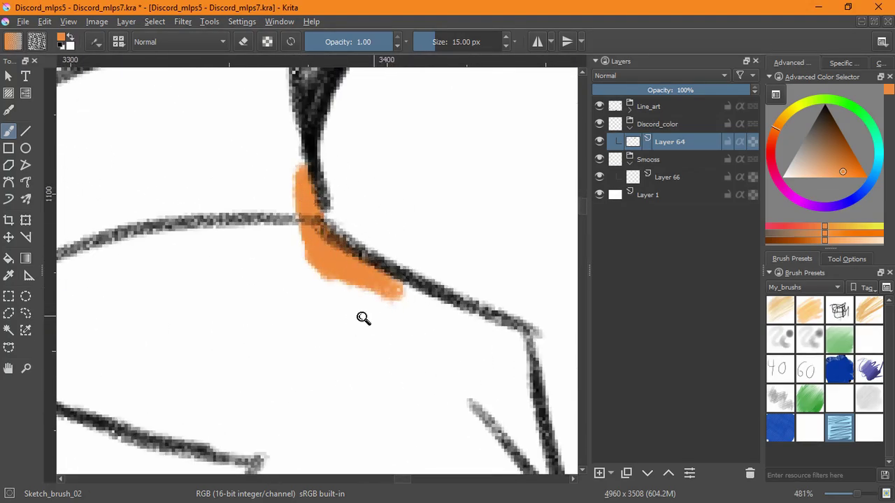
# Step: Paint orange inside the end of the jacket's right sleeve, along the cuff and the sleeve's lower outline
pyautogui.scroll(-5, 363, 316)
pyautogui.moveTo(296, 336); pyautogui.dragTo(347, 332)
pyautogui.moveTo(307, 411); pyautogui.dragTo(300, 468)
pyautogui.moveTo(297, 470)
pyautogui.mouseDown()
pyautogui.moveTo(318, 310)
pyautogui.moveTo(377, 219)
pyautogui.mouseUp()
pyautogui.moveTo(365, 298); pyautogui.dragTo(305, 408)
pyautogui.moveTo(384, 368); pyautogui.dragTo(382, 412)
pyautogui.moveTo(335, 383); pyautogui.dragTo(290, 300)
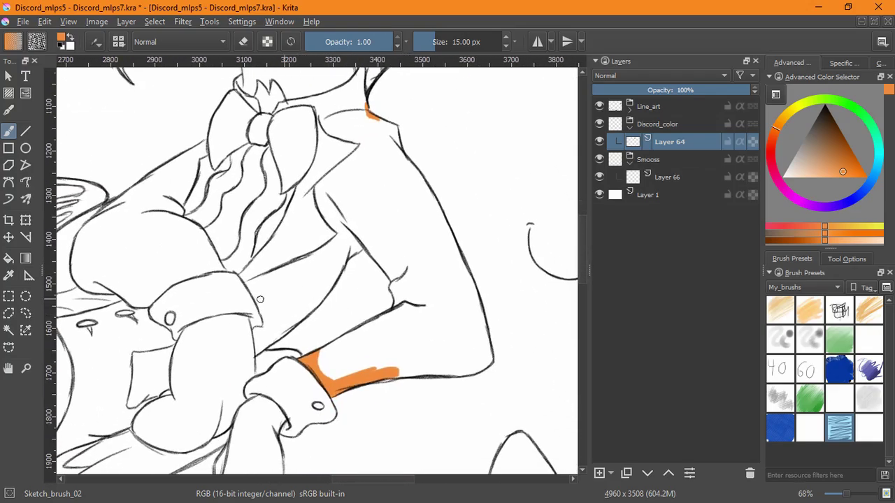
# Step: Fill the jacket's collar, front panel and right sleeve with orange
pyautogui.click(8, 258)
pyautogui.click(427, 299)
pyautogui.click(426, 299)
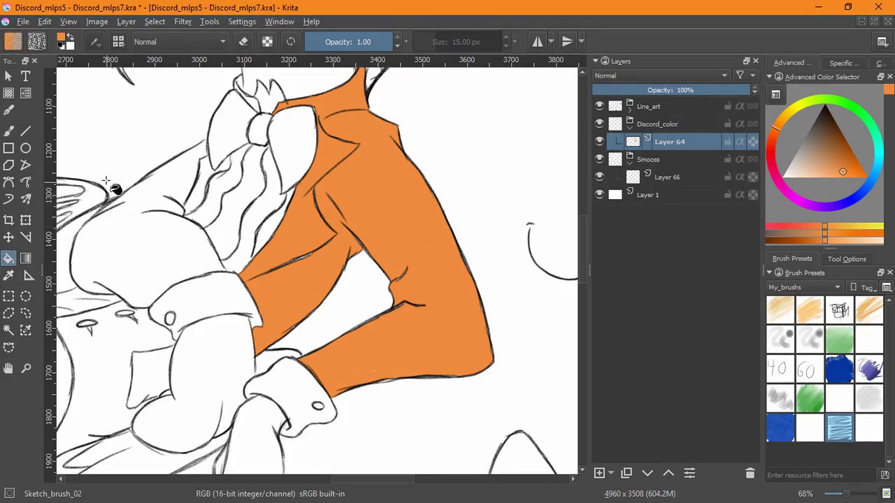
# Step: Touch up the unfilled spots along the right sleeve's lower edge and inner elbow with orange
pyautogui.click(11, 130)
pyautogui.scroll(4, 385, 329)
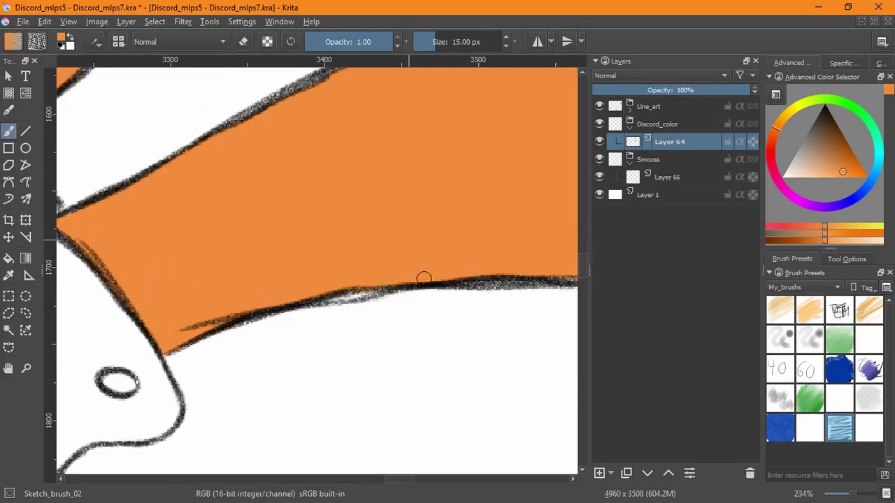
pyautogui.moveTo(359, 209); pyautogui.dragTo(310, 482)
pyautogui.moveTo(323, 319); pyautogui.dragTo(263, 362)
pyautogui.moveTo(217, 385); pyautogui.dragTo(163, 417)
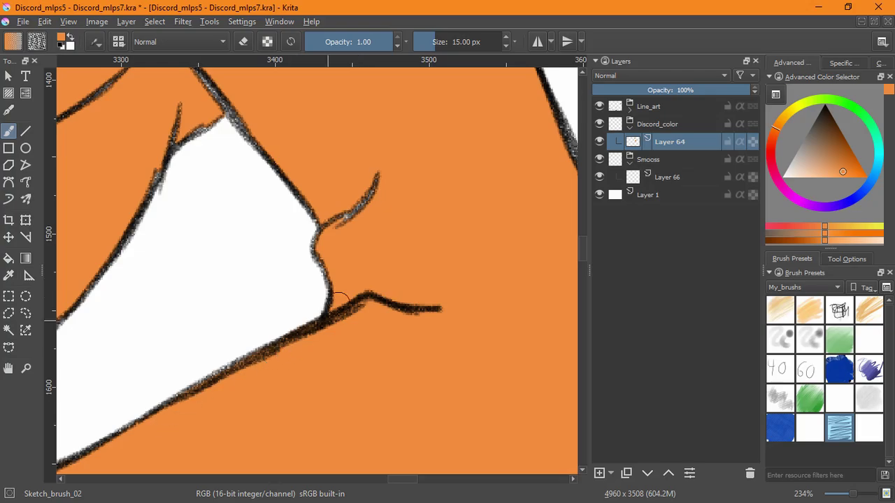
# Step: Touch up the fold lines at the armpit, the lapel, the shoulder and the collar with orange
pyautogui.scroll(2, 337, 297)
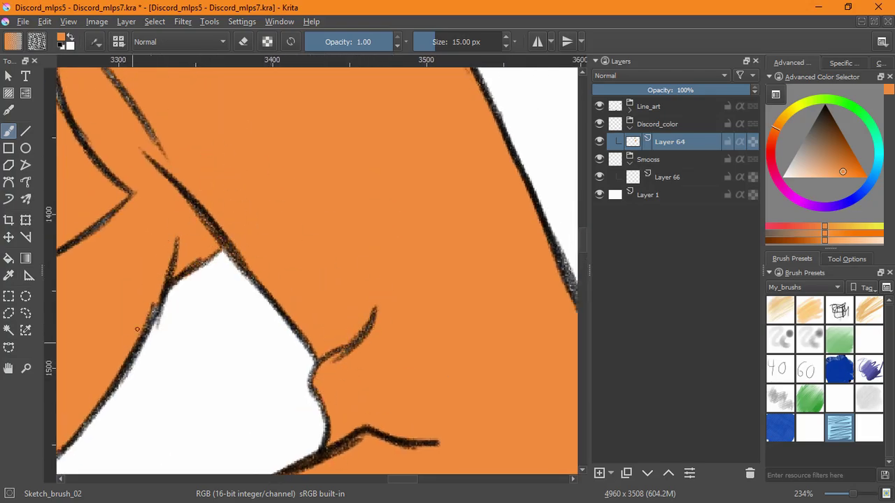
pyautogui.scroll(2, 145, 304)
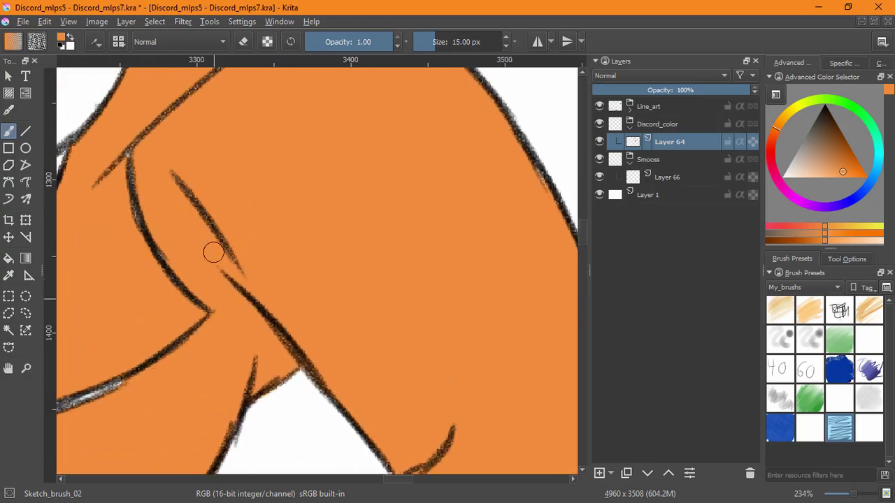
pyautogui.scroll(4, 217, 296)
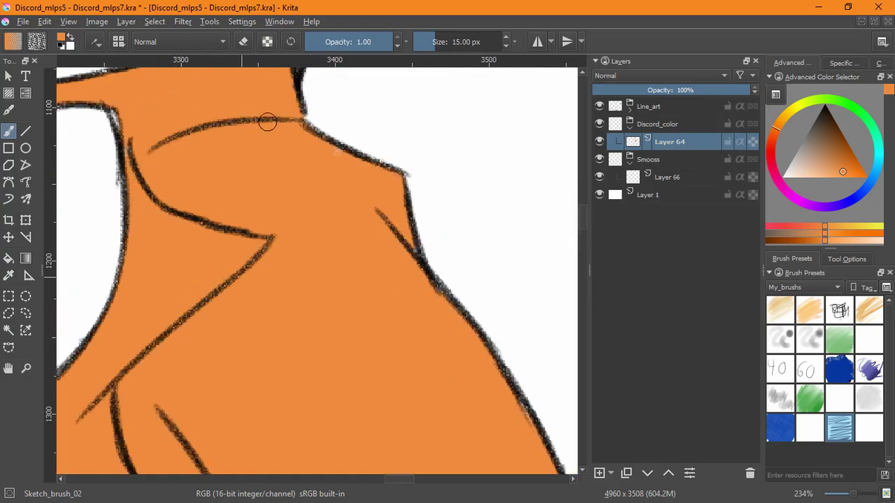
pyautogui.moveTo(167, 191); pyautogui.dragTo(281, 374)
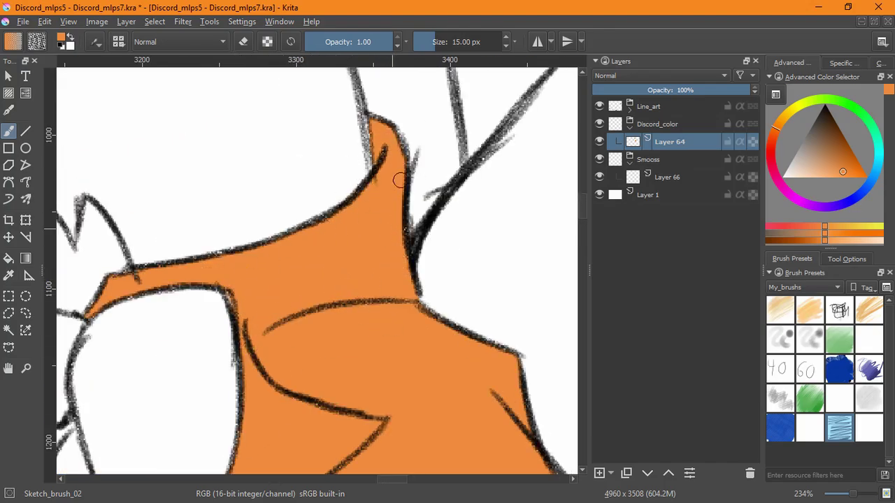
pyautogui.moveTo(327, 331); pyautogui.dragTo(292, 337)
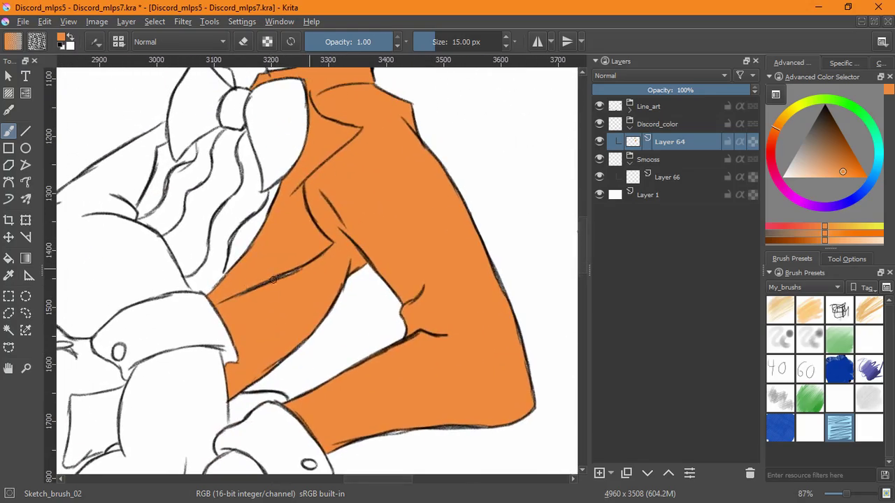
# Step: Touch up the line work on the jacket's front panel and lower lapel with orange
pyautogui.scroll(4, 292, 312)
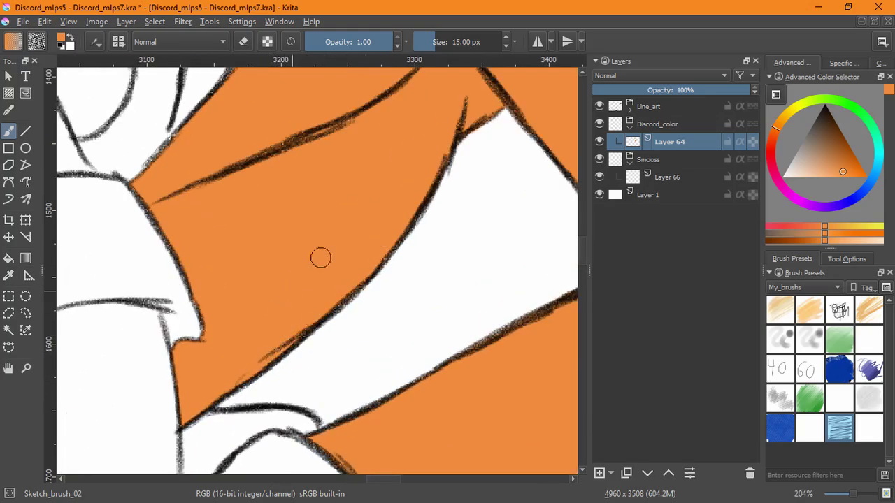
pyautogui.moveTo(431, 124); pyautogui.dragTo(354, 240)
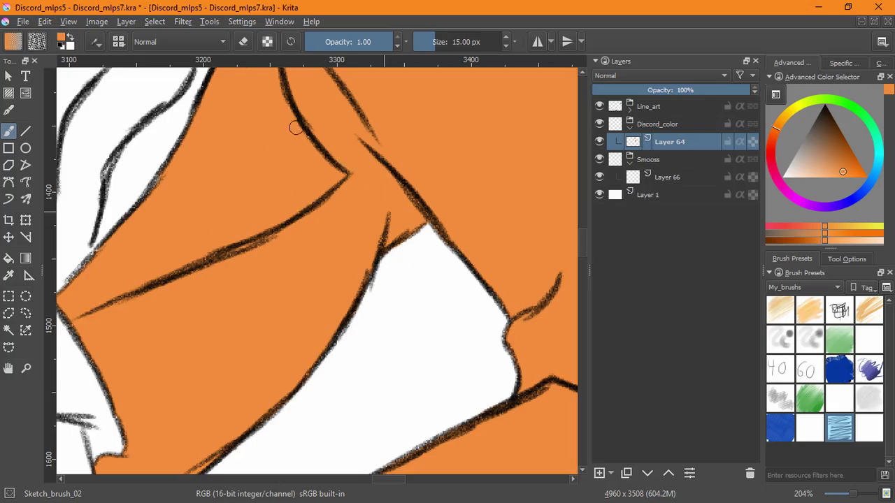
pyautogui.scroll(2, 255, 246)
pyautogui.hscroll(-1, 296, 348)
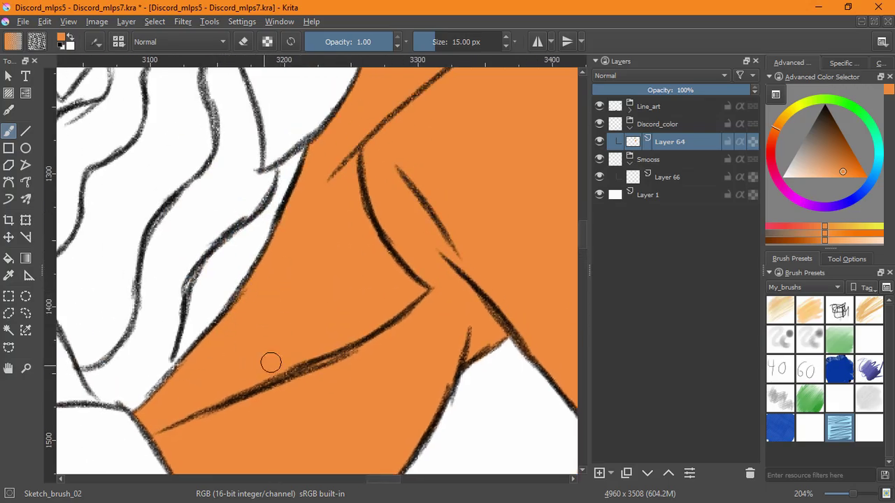
# Step: Paint the left lapel and the jacket corner beside the bow tie's left wing orange
pyautogui.scroll(-4, 280, 367)
pyautogui.scroll(3, 296, 372)
pyautogui.scroll(6, 379, 200)
pyautogui.moveTo(360, 176)
pyautogui.mouseDown()
pyautogui.moveTo(332, 205)
pyautogui.moveTo(351, 236)
pyautogui.moveTo(362, 215)
pyautogui.moveTo(353, 269)
pyautogui.moveTo(362, 256)
pyautogui.moveTo(381, 323)
pyautogui.moveTo(381, 313)
pyautogui.moveTo(405, 315)
pyautogui.moveTo(456, 251)
pyautogui.moveTo(434, 288)
pyautogui.mouseUp()
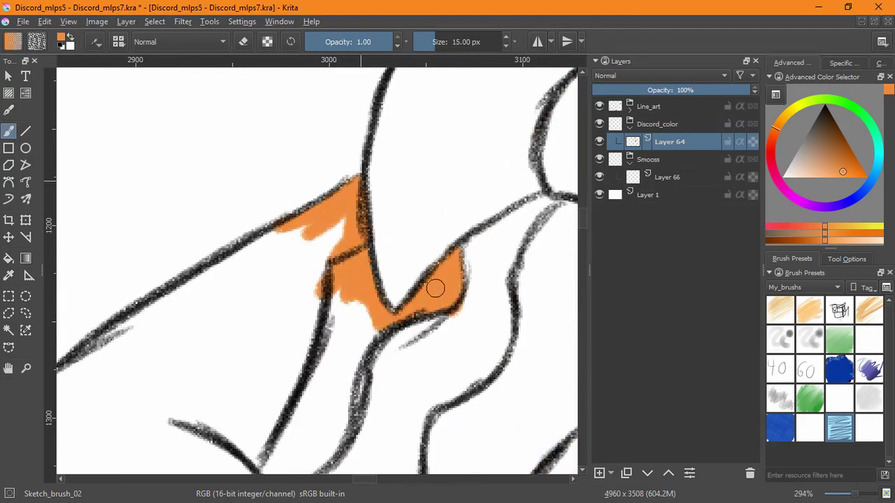
pyautogui.moveTo(377, 313)
pyautogui.mouseDown()
pyautogui.moveTo(348, 358)
pyautogui.moveTo(348, 412)
pyautogui.moveTo(326, 273)
pyautogui.moveTo(336, 371)
pyautogui.moveTo(354, 399)
pyautogui.moveTo(392, 307)
pyautogui.mouseUp()
pyautogui.moveTo(365, 353)
pyautogui.mouseDown()
pyautogui.moveTo(330, 380)
pyautogui.moveTo(323, 354)
pyautogui.moveTo(335, 360)
pyautogui.moveTo(347, 318)
pyautogui.mouseUp()
pyautogui.scroll(-5, 346, 319)
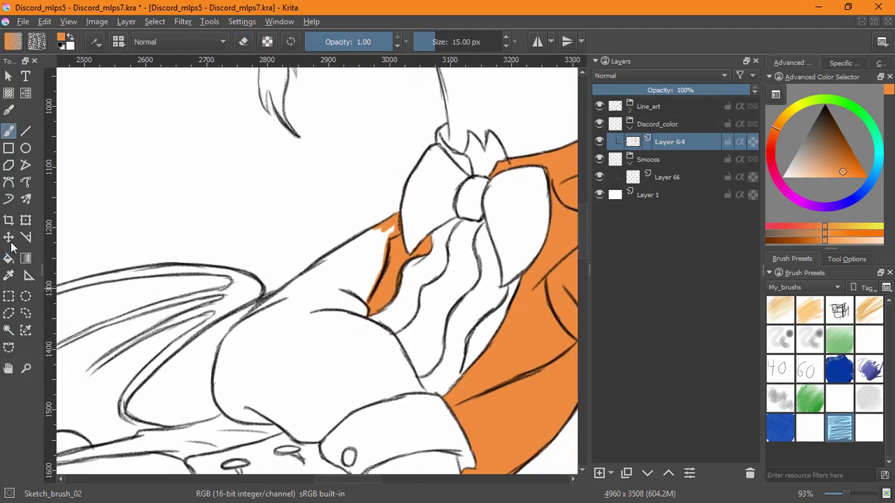
# Step: Try to fill the jacket's left sleeve with orange
pyautogui.click(8, 258)
pyautogui.click(326, 365)
pyautogui.hotkey('ctrl', 'z')
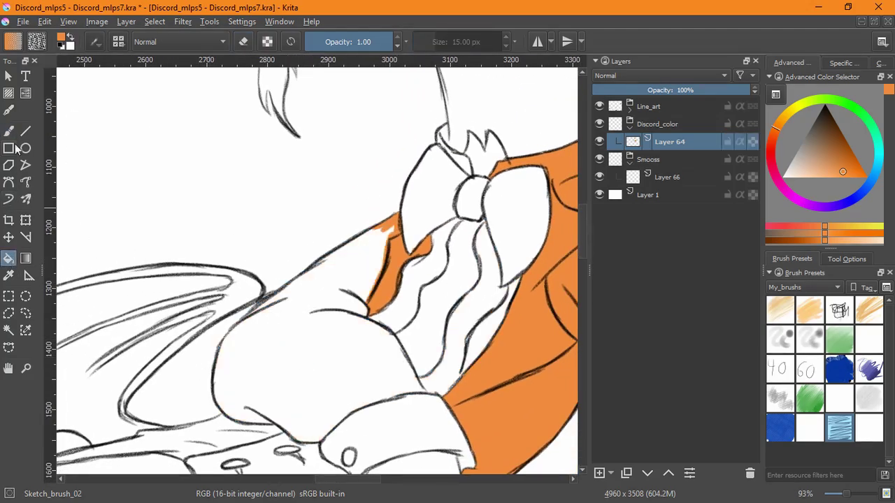
# Step: Paint orange over the outline gap between the left sleeve and its cuff, and fill the sleeve with orange
pyautogui.press('b')
pyautogui.scroll(5, 405, 378)
pyautogui.moveTo(390, 340)
pyautogui.mouseDown()
pyautogui.moveTo(364, 348)
pyautogui.moveTo(381, 334)
pyautogui.moveTo(369, 309)
pyautogui.moveTo(330, 357)
pyautogui.moveTo(345, 347)
pyautogui.moveTo(352, 265)
pyautogui.mouseUp()
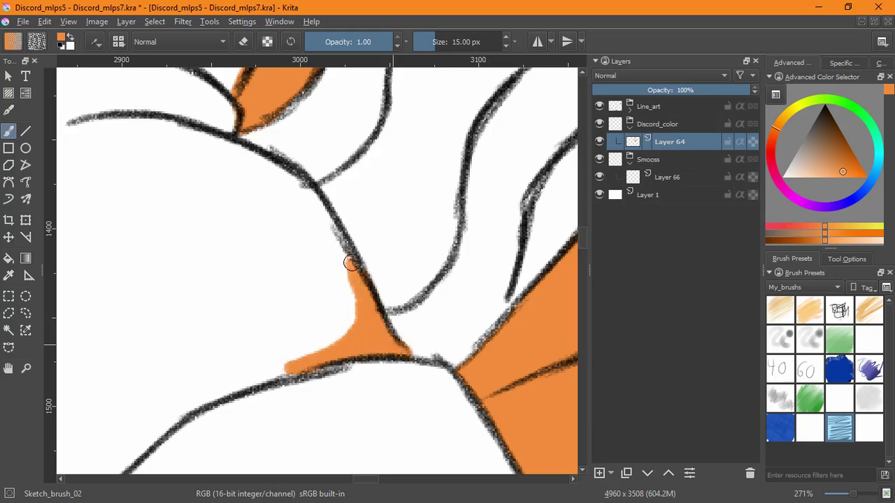
pyautogui.click(9, 257)
pyautogui.click(286, 310)
pyautogui.scroll(-1, 266, 311)
pyautogui.scroll(-4, 266, 310)
# Step: Touch up the left sleeve's fold lines and upper shoulder outline with orange
pyautogui.click(9, 135)
pyautogui.scroll(5, 220, 214)
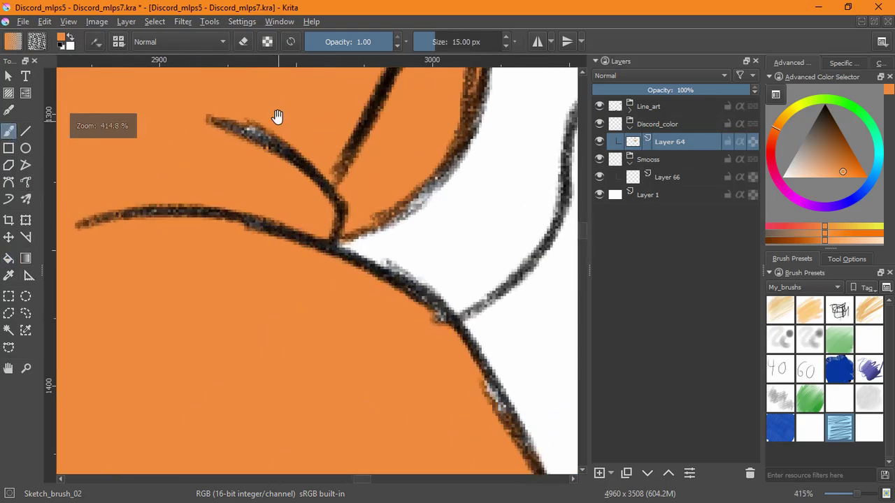
pyautogui.moveTo(420, 182); pyautogui.dragTo(430, 174)
pyautogui.moveTo(266, 189); pyautogui.dragTo(431, 410)
pyautogui.moveTo(278, 233)
pyautogui.mouseDown()
pyautogui.moveTo(240, 268)
pyautogui.moveTo(265, 262)
pyautogui.mouseUp()
pyautogui.moveTo(151, 348); pyautogui.dragTo(200, 287)
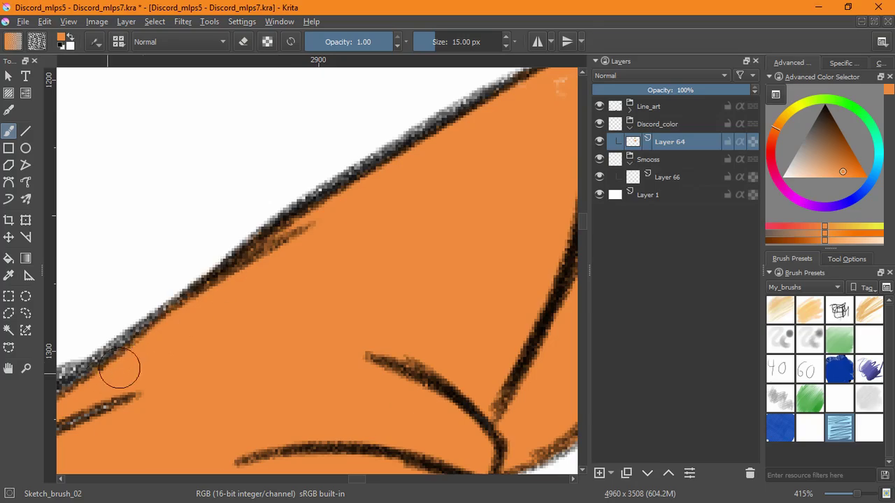
# Step: Clean up the left sleeve's edges around the wing, elbow and shirt ruffles with the brush and eraser
pyautogui.scroll(-2, 120, 368)
pyautogui.scroll(-1, 210, 411)
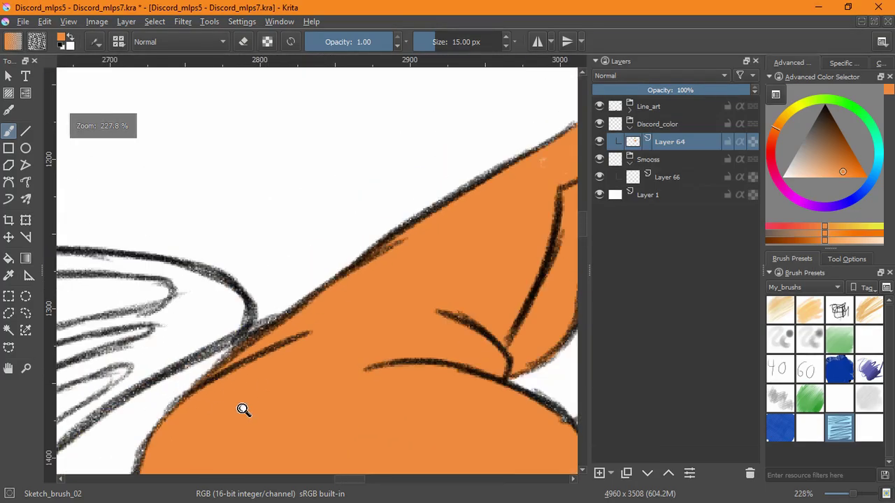
pyautogui.moveTo(243, 410); pyautogui.dragTo(266, 172)
pyautogui.press('e')
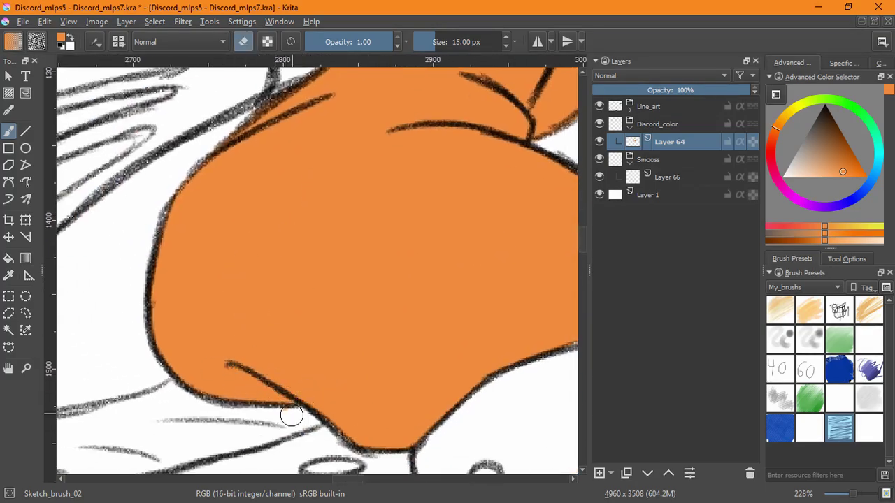
pyautogui.press('e')
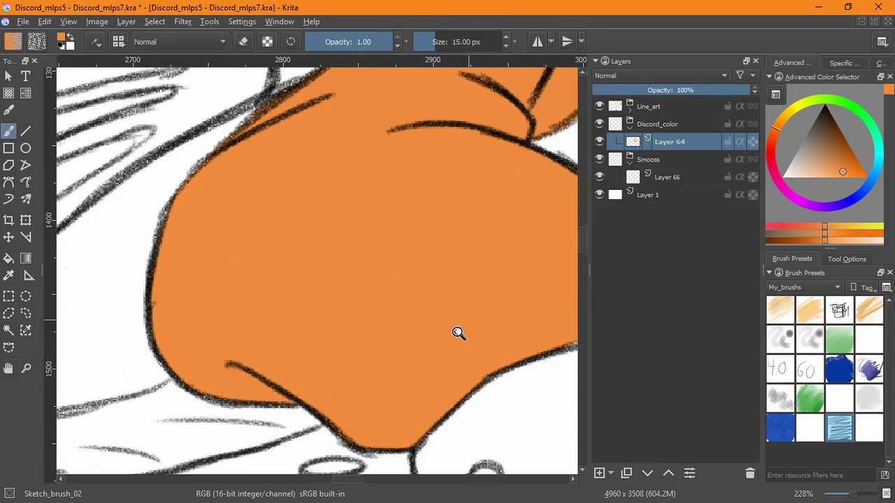
pyautogui.moveTo(462, 319); pyautogui.dragTo(305, 411)
pyautogui.moveTo(290, 370)
pyautogui.mouseDown()
pyautogui.moveTo(353, 301)
pyautogui.moveTo(263, 337)
pyautogui.mouseUp()
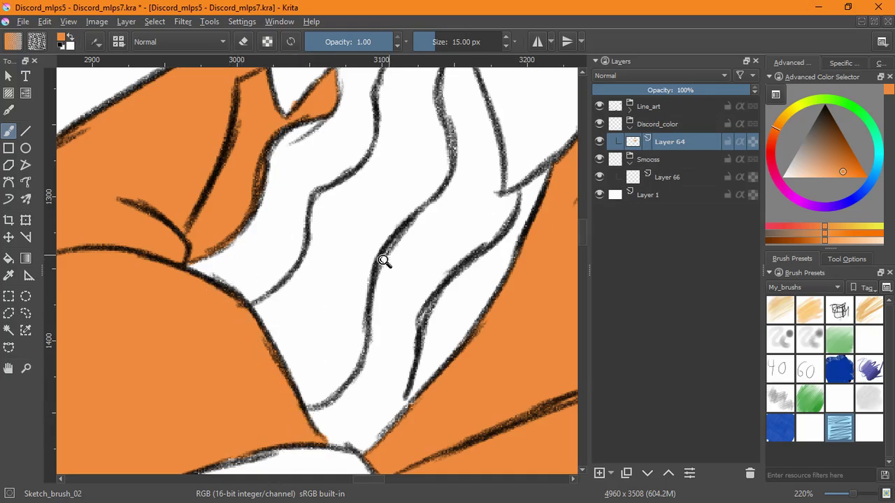
# Step: Fill the clothing on the lower torso, around the buttons and pocket, with orange
pyautogui.scroll(-6, 383, 261)
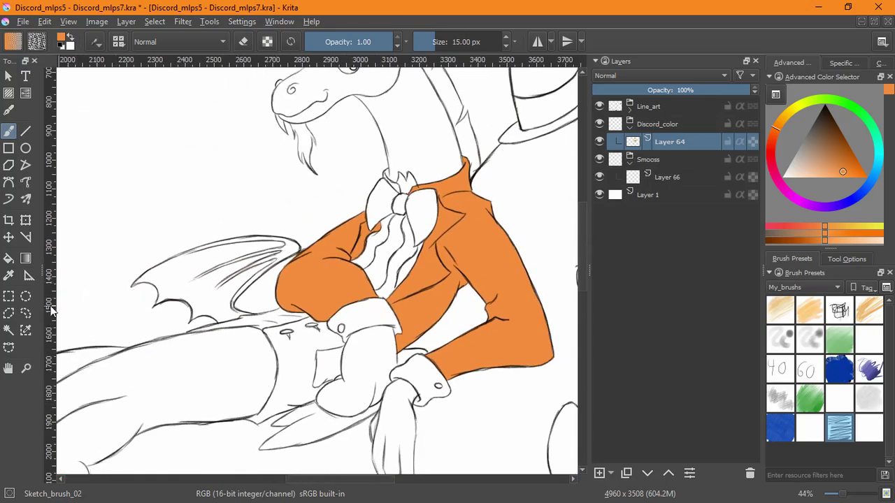
pyautogui.press('f')
pyautogui.click(305, 396)
pyautogui.click(276, 323)
# Step: Touch up the orange around the coat pocket and the hand outline beside it with the brush
pyautogui.press('b')
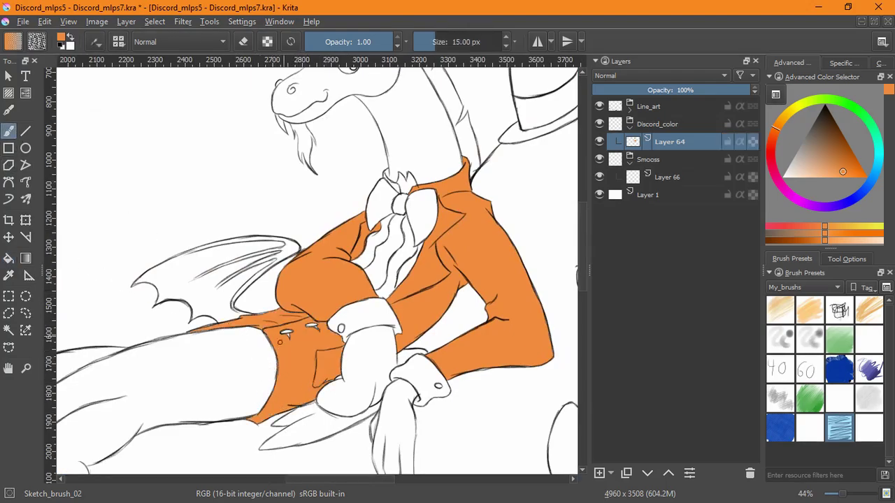
pyautogui.scroll(8, 279, 341)
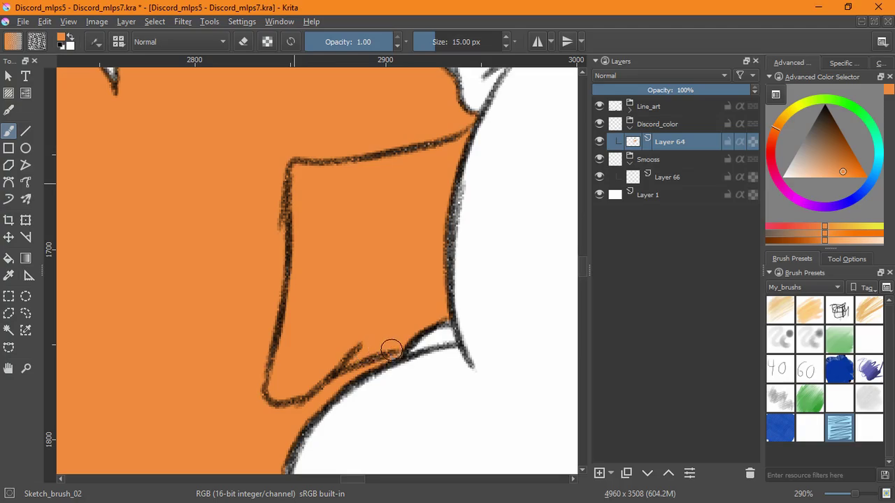
pyautogui.moveTo(416, 190); pyautogui.dragTo(404, 266)
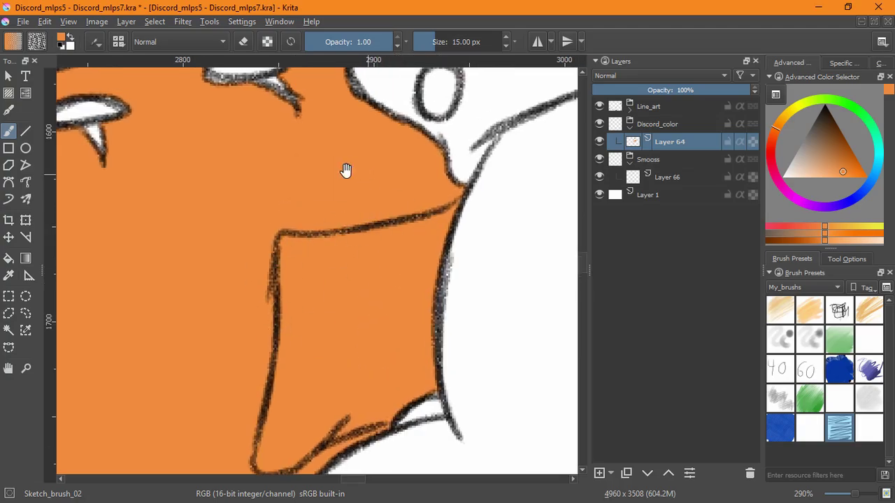
pyautogui.moveTo(356, 170); pyautogui.dragTo(425, 407)
pyautogui.moveTo(338, 318); pyautogui.dragTo(365, 350)
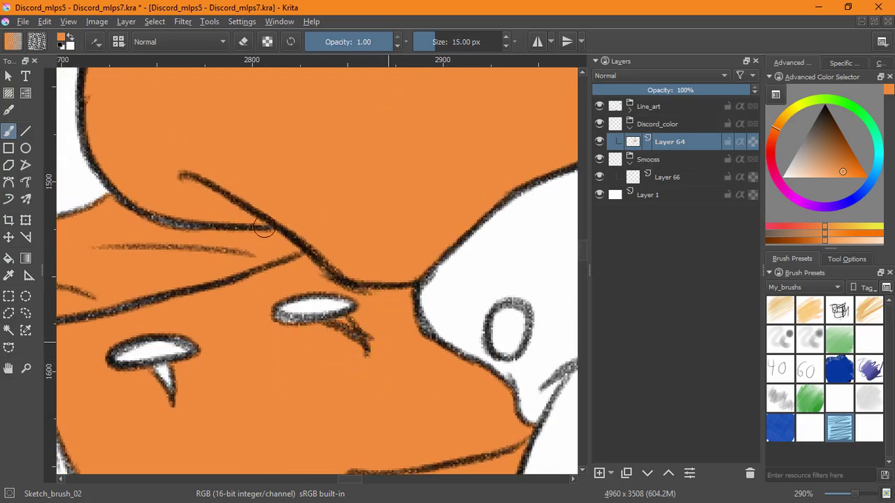
# Step: Paint orange into the gaps along the sleeve's lower outline and the coat's curved edge beside the thigh
pyautogui.moveTo(189, 278); pyautogui.dragTo(397, 244)
pyautogui.moveTo(210, 306); pyautogui.dragTo(298, 460)
pyautogui.moveTo(307, 384); pyautogui.dragTo(275, 186)
pyautogui.moveTo(261, 280)
pyautogui.mouseDown()
pyautogui.moveTo(261, 252)
pyautogui.moveTo(271, 436)
pyautogui.mouseUp()
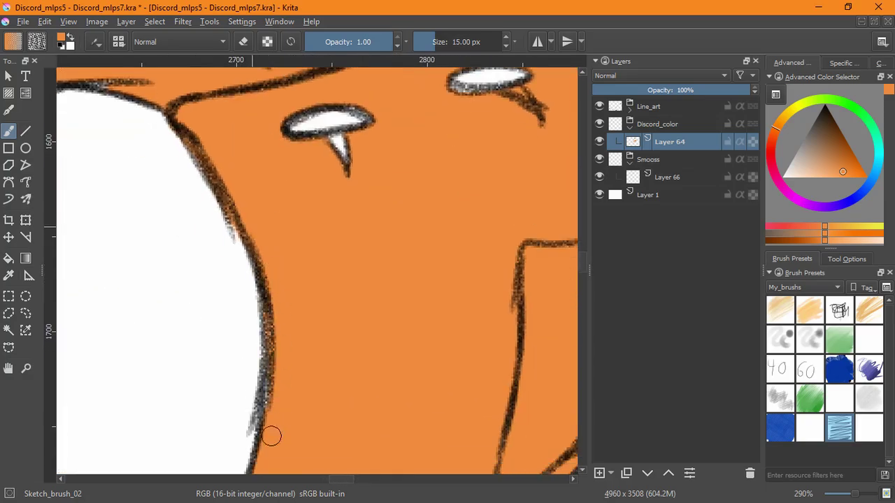
pyautogui.moveTo(274, 337); pyautogui.dragTo(270, 444)
# Step: Touch up the coat's bottom edge and its pointed lower corner under the thigh with orange
pyautogui.scroll(-5, 300, 242)
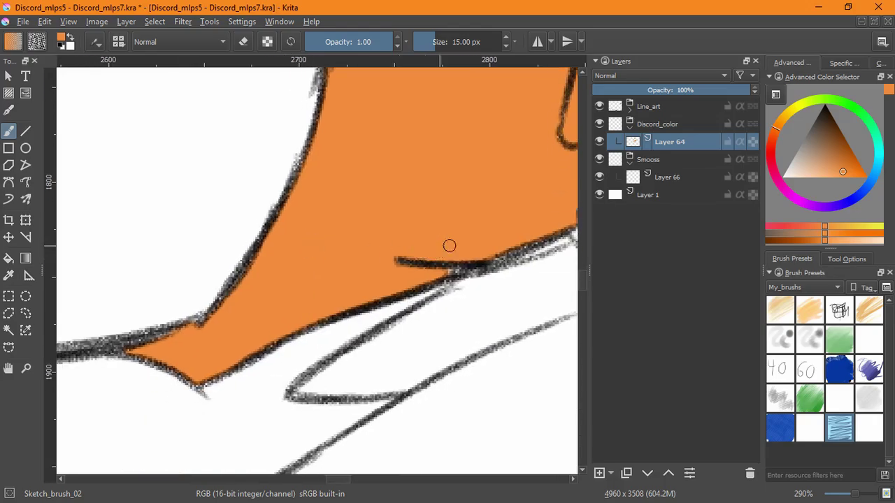
pyautogui.moveTo(530, 214); pyautogui.dragTo(403, 252)
pyautogui.moveTo(354, 296); pyautogui.dragTo(446, 257)
pyautogui.moveTo(214, 306); pyautogui.dragTo(417, 310)
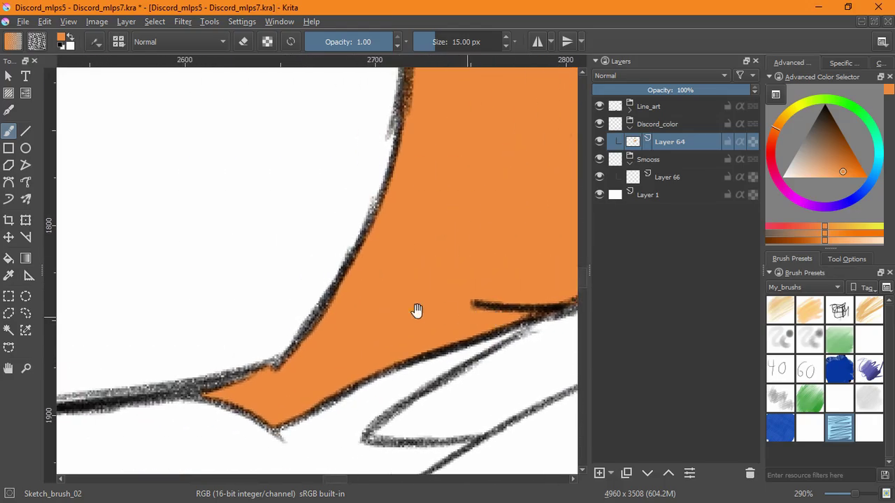
pyautogui.moveTo(244, 388)
pyautogui.mouseDown()
pyautogui.moveTo(176, 394)
pyautogui.moveTo(270, 372)
pyautogui.mouseUp()
pyautogui.moveTo(228, 409); pyautogui.dragTo(271, 426)
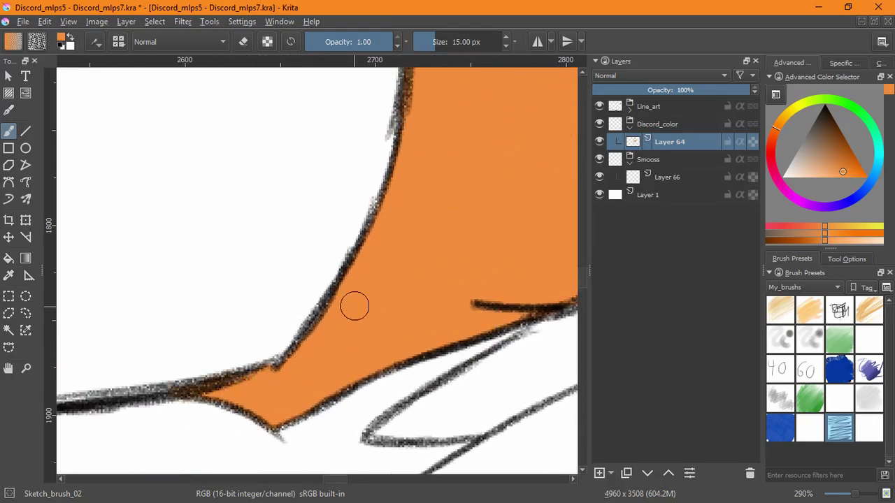
# Step: Paint orange along the coat's upper edge below the wing and erase the overspill
pyautogui.moveTo(390, 161); pyautogui.dragTo(334, 406)
pyautogui.moveTo(257, 96); pyautogui.dragTo(344, 419)
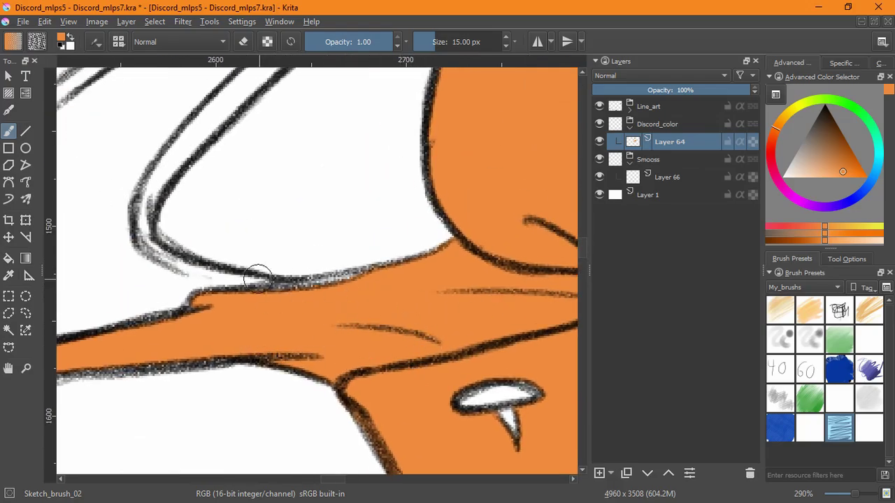
pyautogui.moveTo(239, 285); pyautogui.dragTo(446, 256)
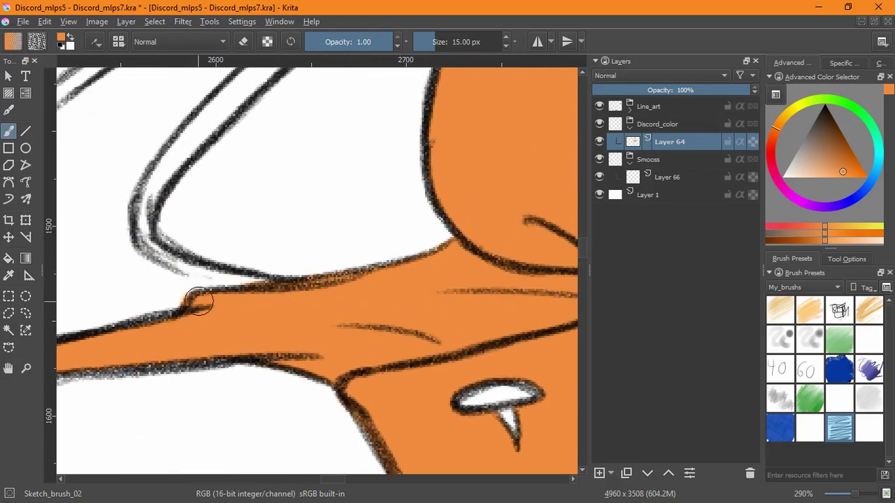
pyautogui.press('e')
pyautogui.moveTo(250, 280); pyautogui.dragTo(364, 266)
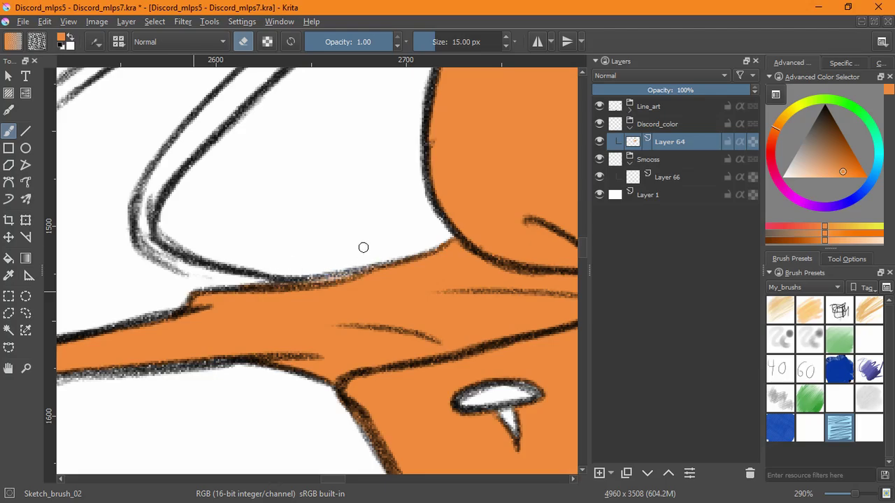
# Step: Clean up the edges of the narrow coat strip above the thigh with the orange brush and eraser
pyautogui.press('e')
pyautogui.moveTo(286, 284); pyautogui.dragTo(349, 288)
pyautogui.moveTo(206, 355); pyautogui.dragTo(350, 331)
pyautogui.moveTo(245, 301)
pyautogui.mouseDown()
pyautogui.moveTo(339, 297)
pyautogui.moveTo(241, 298)
pyautogui.mouseUp()
pyautogui.press('e')
pyautogui.moveTo(189, 339); pyautogui.dragTo(358, 321)
pyautogui.press('e')
pyautogui.moveTo(250, 327)
pyautogui.mouseDown()
pyautogui.moveTo(371, 308)
pyautogui.moveTo(209, 347)
pyautogui.moveTo(390, 328)
pyautogui.mouseUp()
pyautogui.moveTo(443, 294); pyautogui.dragTo(434, 376)
pyautogui.scroll(-6, 434, 376)
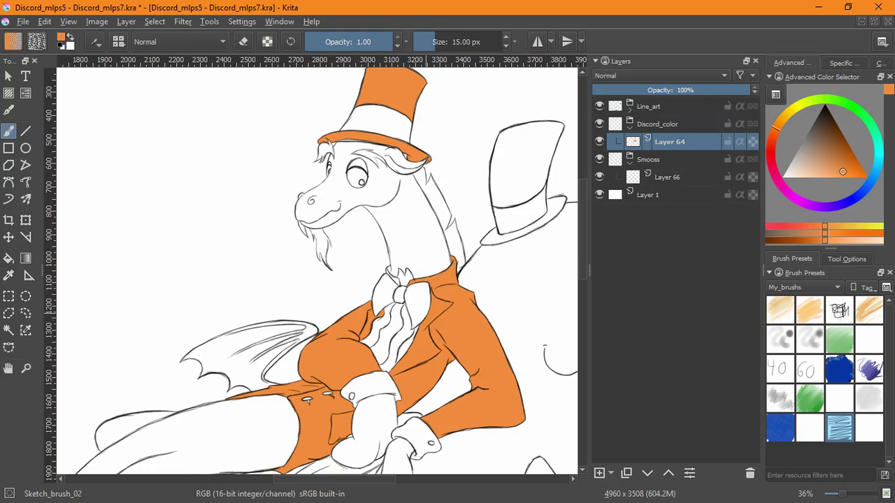
# Step: Add a new paint layer above the orange one and fill the hat band with dark red
pyautogui.click(853, 155)
pyautogui.click(599, 474)
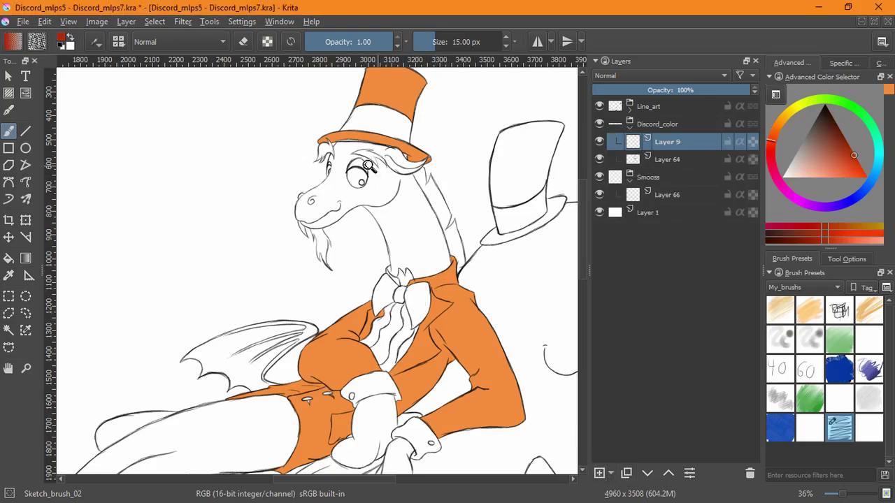
pyautogui.scroll(8, 355, 247)
pyautogui.click(9, 258)
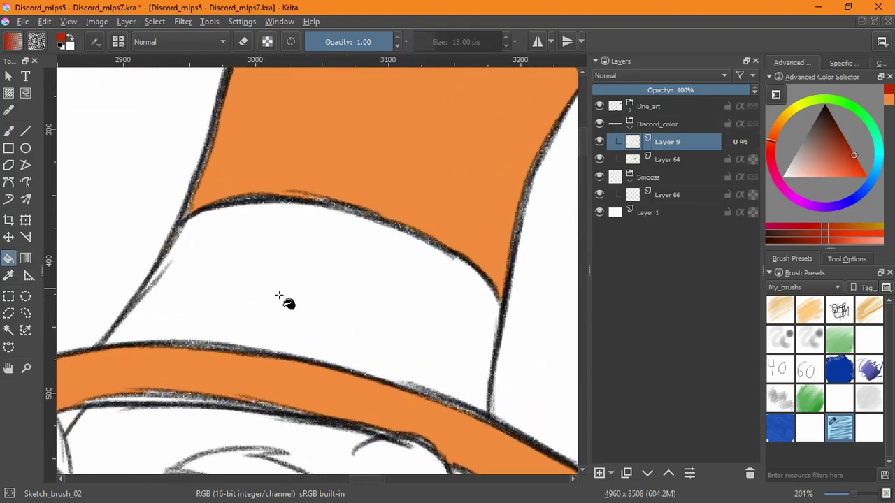
pyautogui.click(265, 294)
# Step: Touch up the hat band's side and lower edges with red and erase the spill over the brim
pyautogui.click(8, 132)
pyautogui.moveTo(159, 271); pyautogui.dragTo(128, 314)
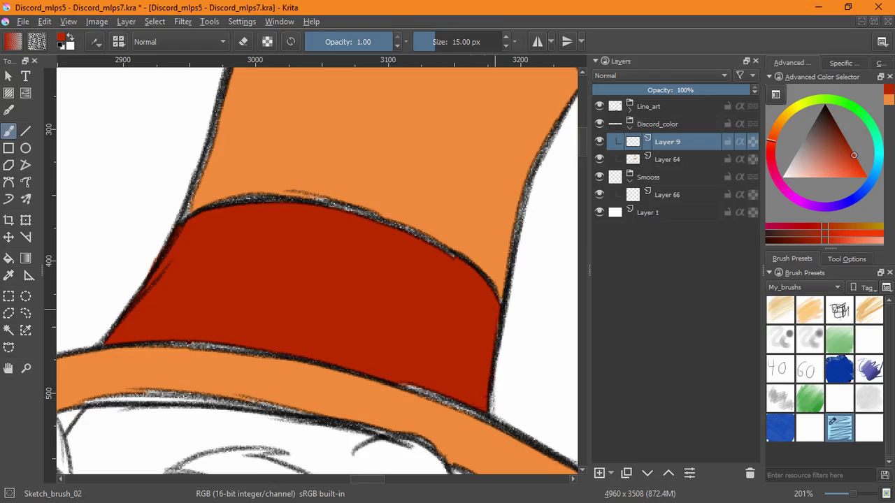
pyautogui.moveTo(402, 383); pyautogui.dragTo(514, 425)
pyautogui.press('e')
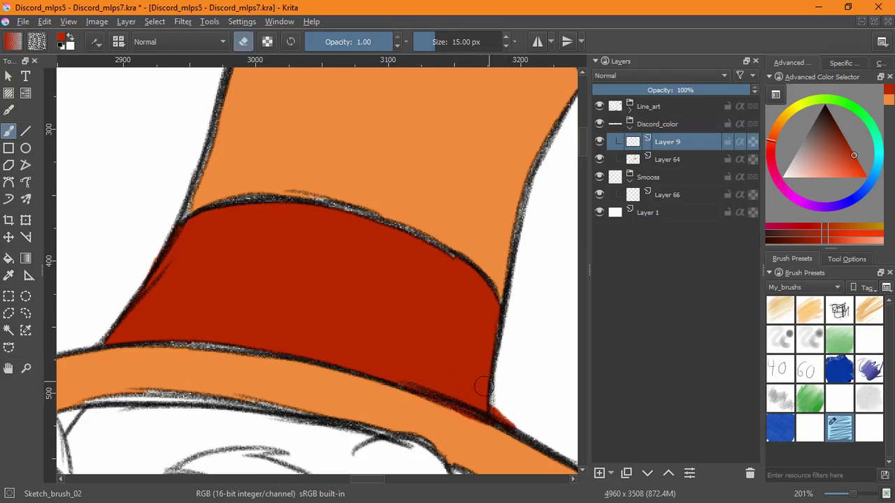
pyautogui.moveTo(416, 401); pyautogui.dragTo(494, 427)
pyautogui.press('e')
pyautogui.moveTo(420, 384)
pyautogui.mouseDown()
pyautogui.moveTo(494, 424)
pyautogui.moveTo(508, 422)
pyautogui.mouseUp()
pyautogui.press('e')
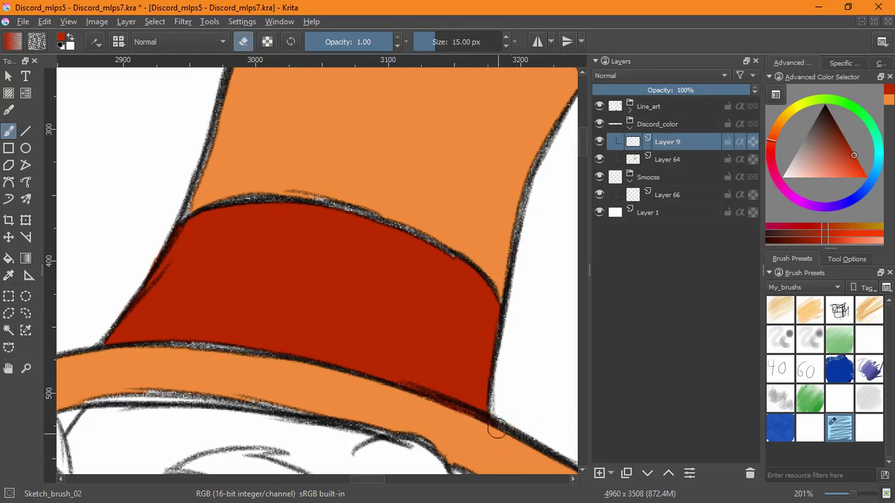
# Step: On Layer 64, touch up the hat brim's upper and lower outlines with sampled orange and erase the overspill
pyautogui.press('pagedown')
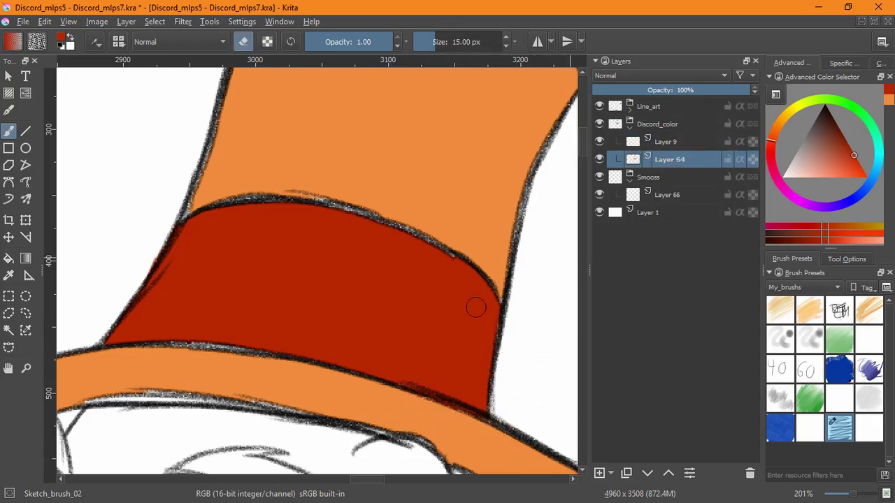
pyautogui.keyDown('ctrl'); pyautogui.click(449, 162); pyautogui.keyUp('ctrl')
pyautogui.press('e')
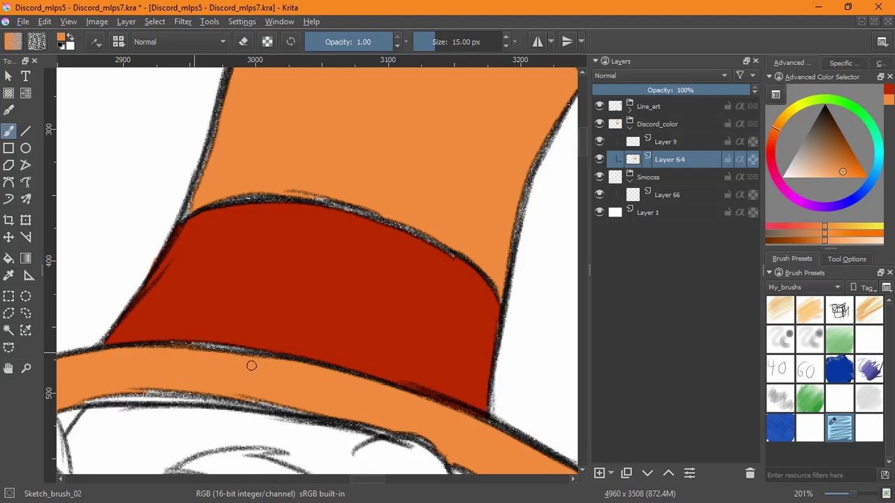
pyautogui.moveTo(188, 393)
pyautogui.mouseDown()
pyautogui.moveTo(68, 395)
pyautogui.moveTo(369, 423)
pyautogui.mouseUp()
pyautogui.moveTo(223, 432); pyautogui.dragTo(337, 410)
pyautogui.press('e')
pyautogui.moveTo(269, 392); pyautogui.dragTo(335, 393)
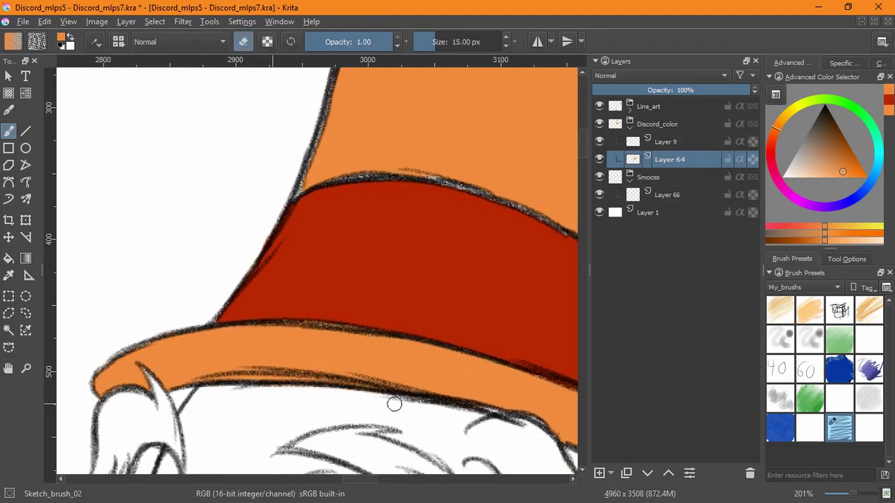
pyautogui.press('e')
pyautogui.moveTo(220, 398); pyautogui.dragTo(306, 336)
pyautogui.press('e')
pyautogui.press('e')
# Step: Paint orange along the hat crown's base and left edge, and erase the spill outside the outline
pyautogui.moveTo(380, 299); pyautogui.dragTo(370, 378)
pyautogui.moveTo(440, 282); pyautogui.dragTo(407, 304)
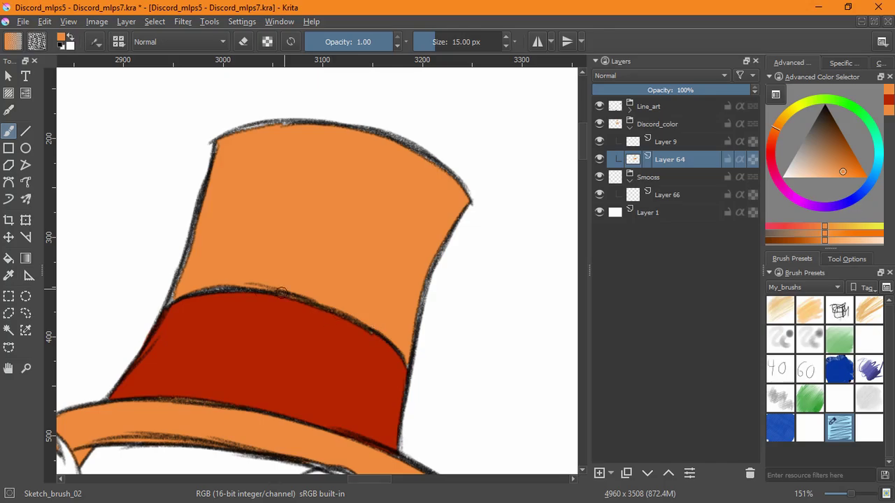
pyautogui.moveTo(194, 207); pyautogui.dragTo(213, 141)
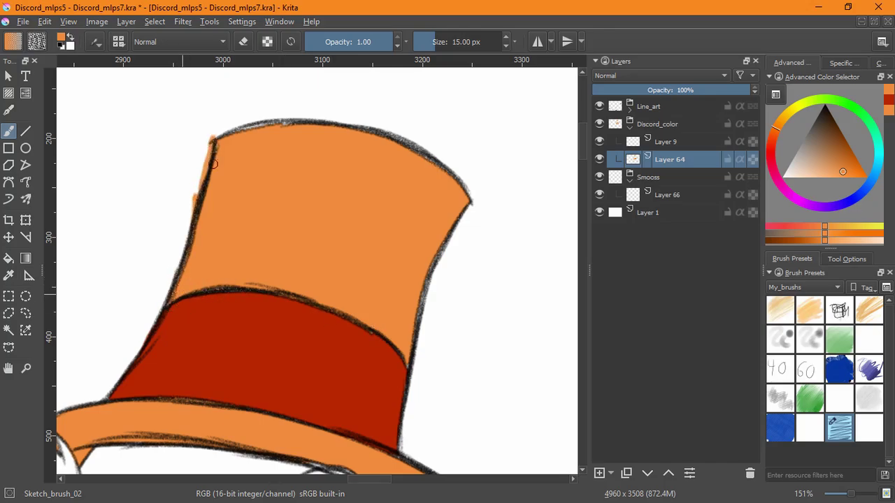
pyautogui.press('e')
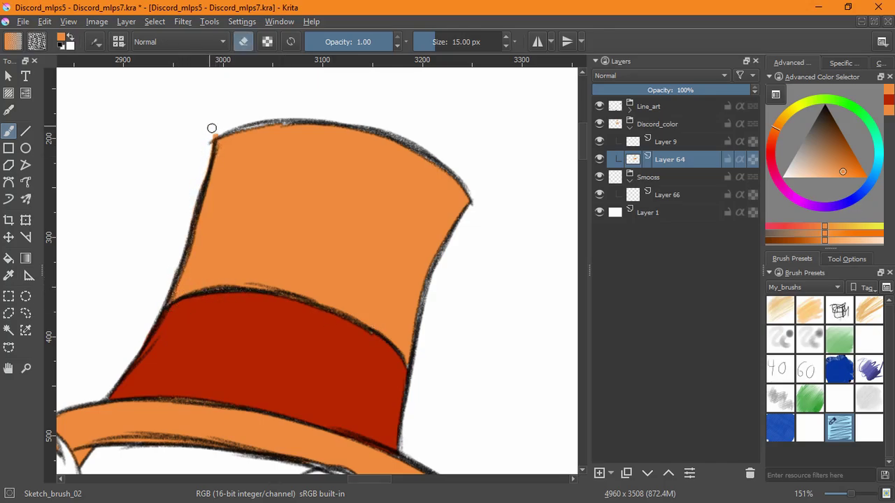
pyautogui.click(212, 129)
pyautogui.press('e')
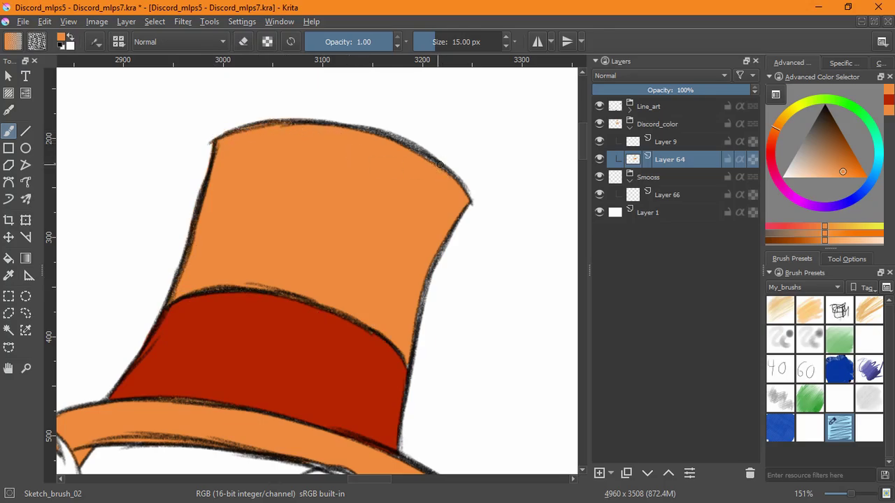
# Step: Touch up the hat crown's upper right outline and the brim's curled right end with orange
pyautogui.moveTo(439, 165)
pyautogui.mouseDown()
pyautogui.moveTo(316, 117)
pyautogui.moveTo(447, 164)
pyautogui.mouseUp()
pyautogui.press('e')
pyautogui.press('e')
pyautogui.moveTo(442, 246)
pyautogui.mouseDown()
pyautogui.moveTo(415, 340)
pyautogui.moveTo(460, 405)
pyautogui.moveTo(380, 306)
pyautogui.mouseUp()
pyautogui.press('e')
pyautogui.press('e')
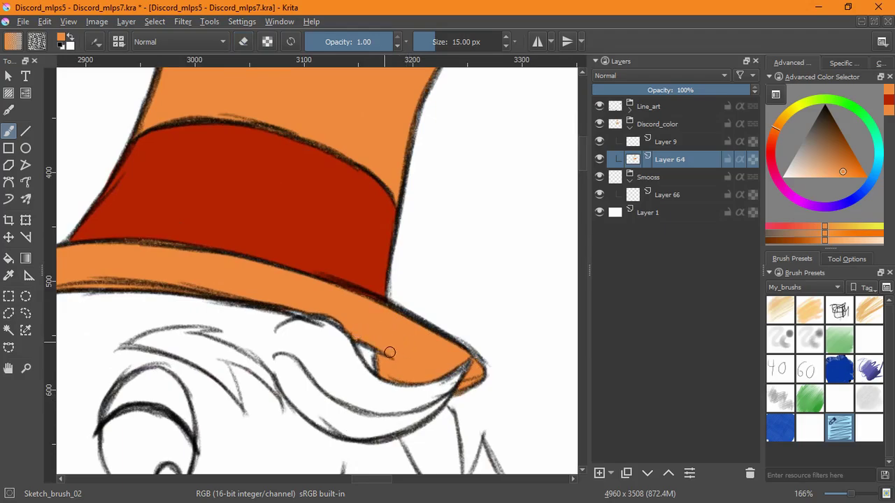
pyautogui.moveTo(389, 357); pyautogui.dragTo(392, 388)
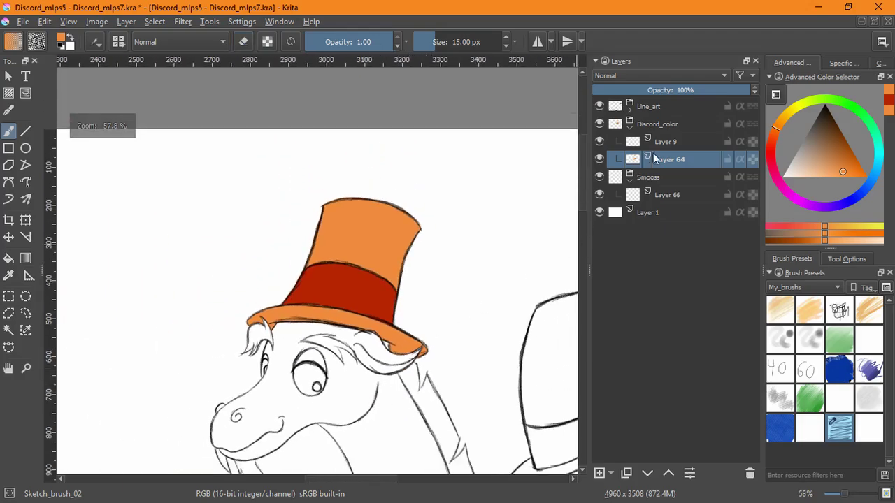
# Step: On Layer 9, fill both loops and the knot of the bow tie with the hat band's red
pyautogui.click(666, 142)
pyautogui.keyDown('ctrl'); pyautogui.click(341, 281); pyautogui.keyUp('ctrl')
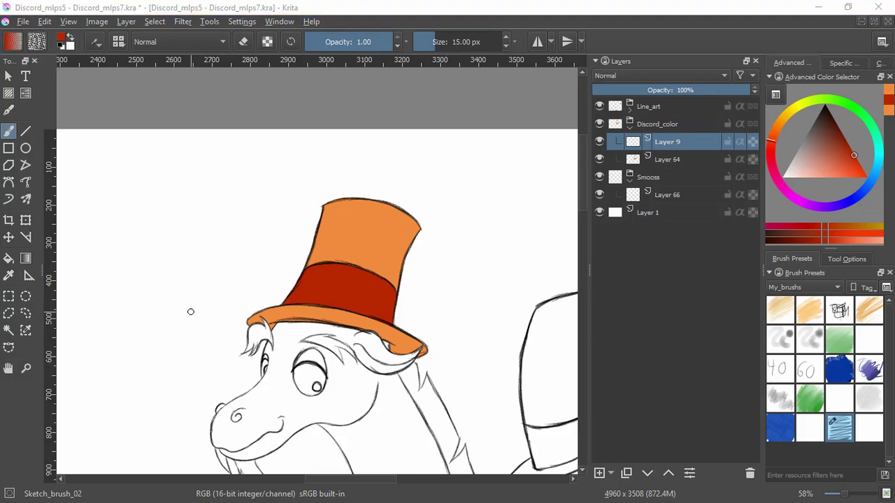
pyautogui.moveTo(411, 414); pyautogui.dragTo(427, 199)
pyautogui.hotkey('ctrl', 'z')
pyautogui.moveTo(435, 330)
pyautogui.mouseDown()
pyautogui.moveTo(429, 284)
pyautogui.moveTo(419, 317)
pyautogui.mouseUp()
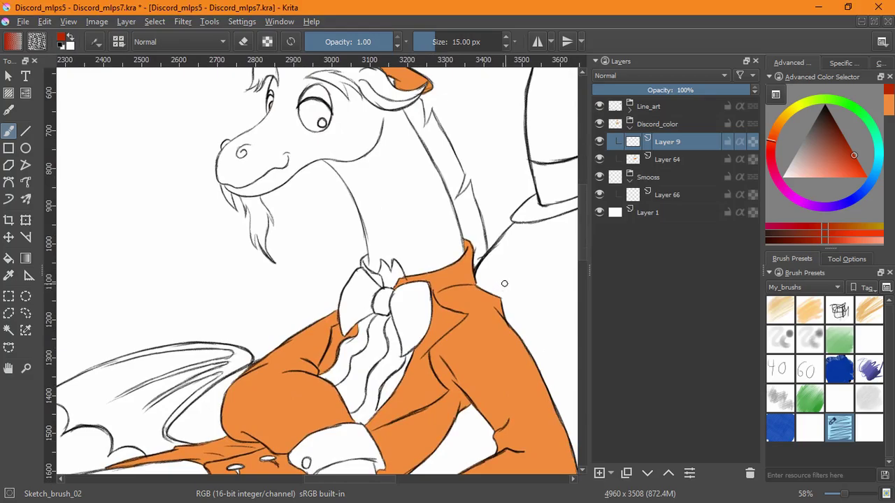
pyautogui.click(8, 258)
pyautogui.click(410, 348)
pyautogui.click(383, 302)
pyautogui.click(347, 337)
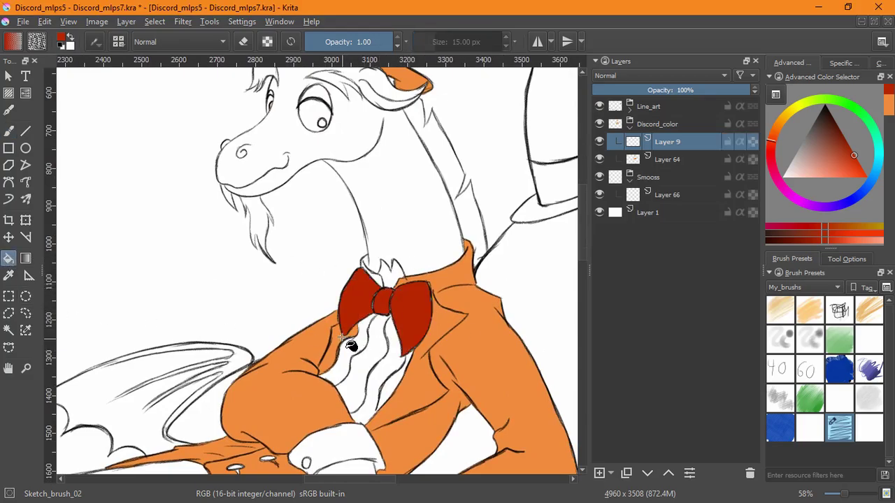
# Step: Touch up the outline of the bow tie's right loop with red and erase the spill at its lower tip
pyautogui.click(8, 131)
pyautogui.scroll(4, 413, 315)
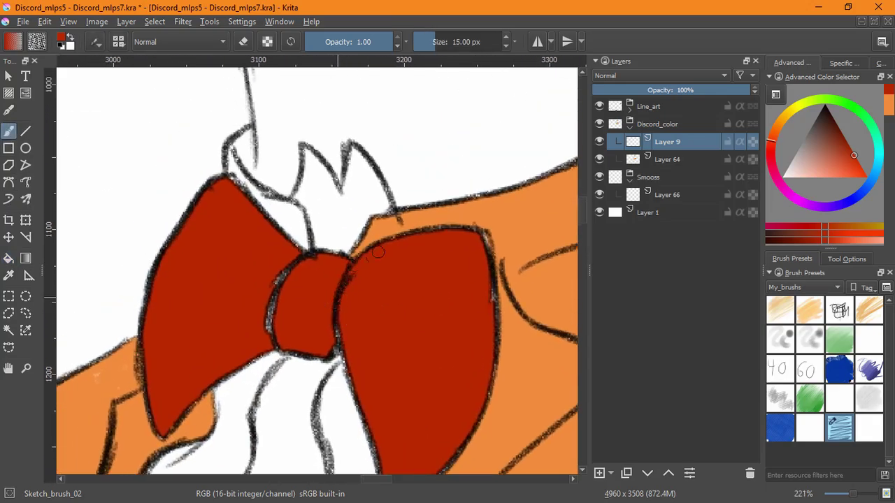
pyautogui.moveTo(490, 343); pyautogui.dragTo(476, 411)
pyautogui.moveTo(425, 440); pyautogui.dragTo(455, 342)
pyautogui.moveTo(507, 321); pyautogui.dragTo(450, 389)
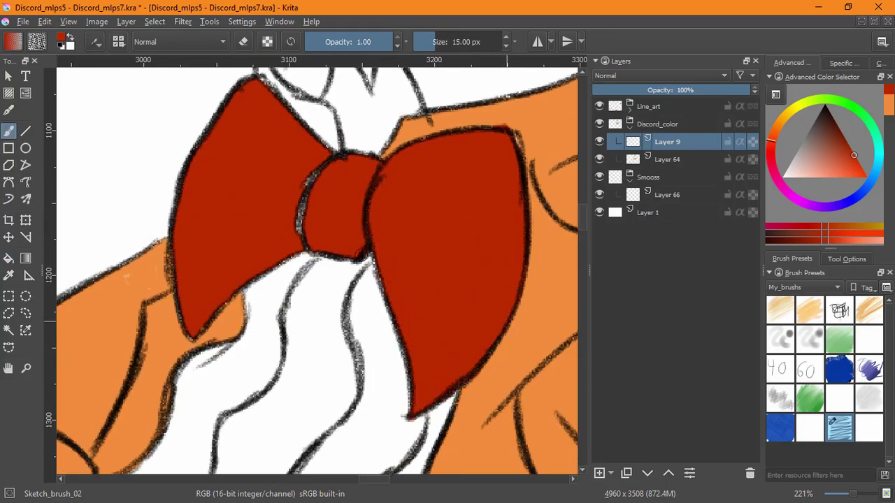
pyautogui.moveTo(386, 299); pyautogui.dragTo(427, 416)
pyautogui.press('e')
pyautogui.moveTo(390, 356); pyautogui.dragTo(381, 299)
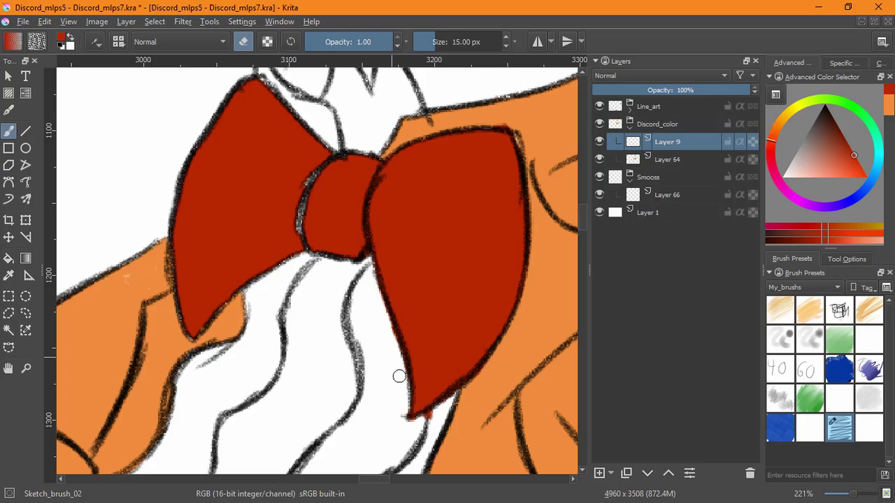
# Step: Paint red into the bow tie knot's outline and the left loop's lower edge, erasing the spill below the knot
pyautogui.press('e')
pyautogui.moveTo(308, 172); pyautogui.dragTo(315, 180)
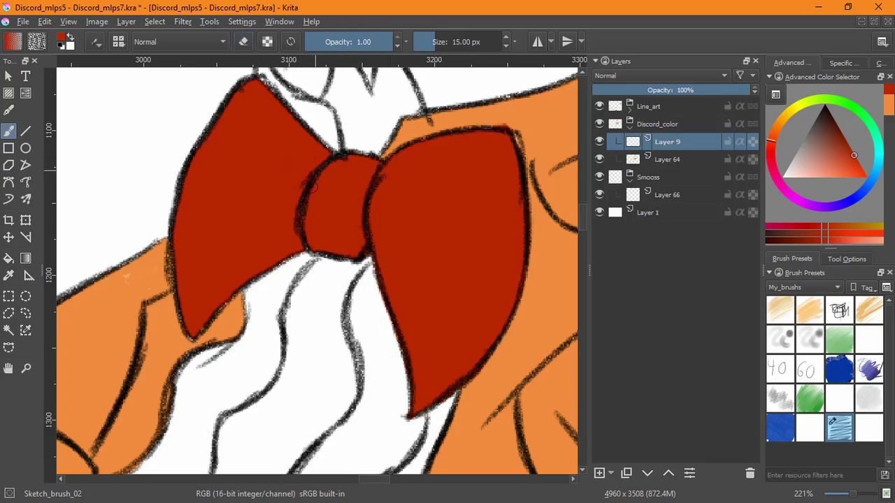
pyautogui.moveTo(316, 253); pyautogui.dragTo(346, 262)
pyautogui.press('e')
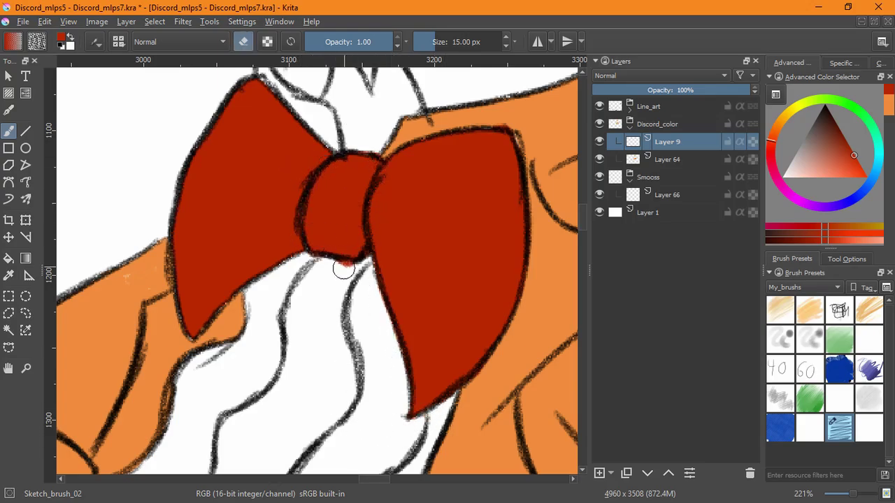
pyautogui.press('e')
pyautogui.moveTo(226, 295); pyautogui.dragTo(194, 332)
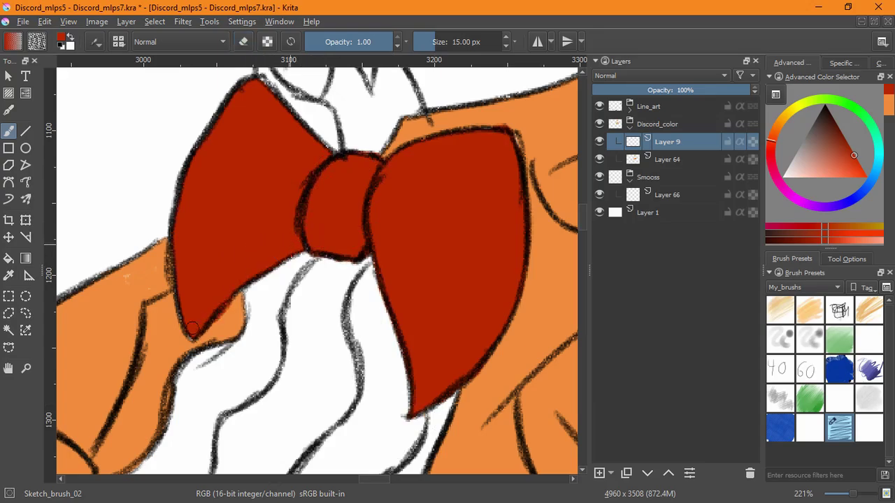
# Step: Touch up the bow tie's left loop outline with red and erase the spill beyond its upper left edge
pyautogui.moveTo(187, 180)
pyautogui.mouseDown()
pyautogui.moveTo(212, 110)
pyautogui.moveTo(262, 84)
pyautogui.moveTo(301, 131)
pyautogui.mouseUp()
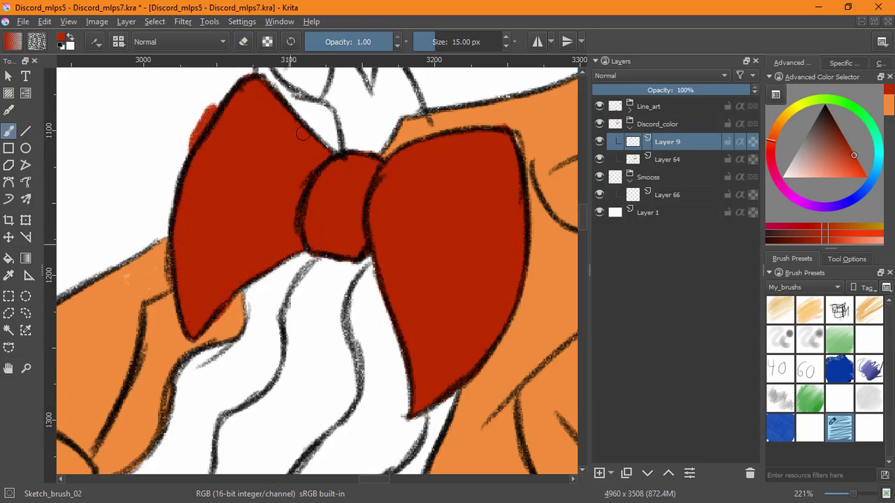
pyautogui.press('e')
pyautogui.moveTo(210, 98)
pyautogui.mouseDown()
pyautogui.moveTo(194, 150)
pyautogui.moveTo(240, 72)
pyautogui.moveTo(265, 104)
pyautogui.moveTo(251, 195)
pyautogui.moveTo(278, 220)
pyautogui.mouseUp()
pyautogui.hotkey('ctrl', 'z')
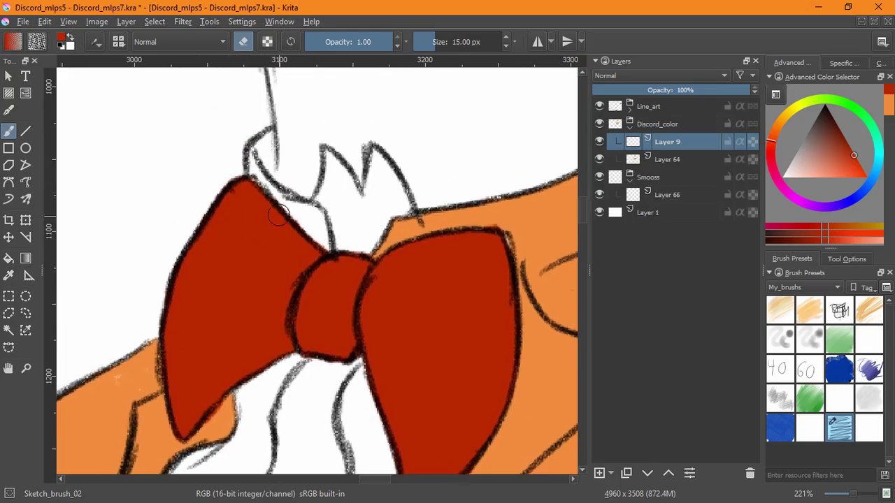
pyautogui.press('e')
pyautogui.moveTo(257, 299); pyautogui.dragTo(297, 160)
pyautogui.press('e')
pyautogui.moveTo(262, 268); pyautogui.dragTo(242, 291)
pyautogui.press('e')
pyautogui.scroll(-4, 378, 252)
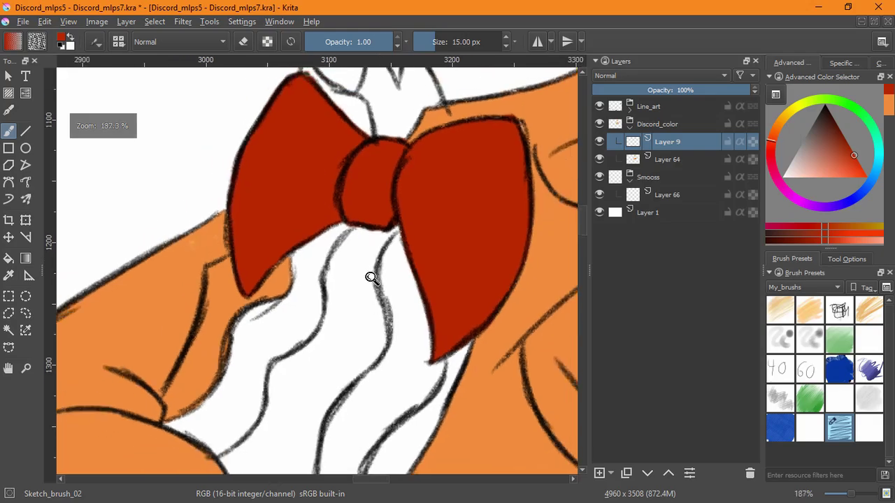
# Step: Add a paint layer above Layer 64, and on Layer 64 colour the collar piece behind the bow tie's left loop with the suit's orange
pyautogui.click(669, 161)
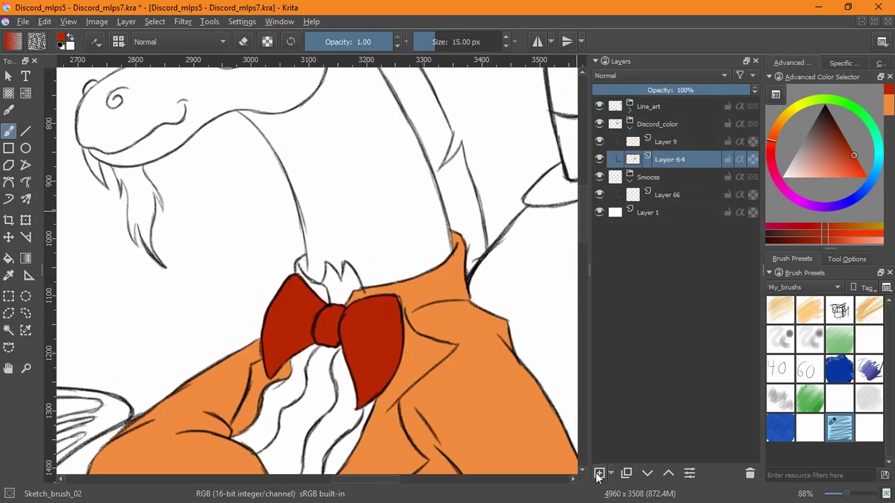
pyautogui.press('Insert')
pyautogui.click(672, 177)
pyautogui.keyDown('ctrl'); pyautogui.click(491, 359); pyautogui.keyUp('ctrl')
pyautogui.scroll(7, 325, 265)
pyautogui.moveTo(207, 226)
pyautogui.mouseDown()
pyautogui.moveTo(221, 285)
pyautogui.moveTo(224, 239)
pyautogui.moveTo(213, 217)
pyautogui.moveTo(177, 257)
pyautogui.moveTo(189, 321)
pyautogui.moveTo(315, 388)
pyautogui.moveTo(300, 364)
pyautogui.moveTo(318, 412)
pyautogui.moveTo(285, 401)
pyautogui.moveTo(326, 398)
pyautogui.moveTo(190, 278)
pyautogui.mouseUp()
# Step: On Layer 10, choose a pale cream colour and paint the shirt collar on both sides of the neck
pyautogui.click(667, 160)
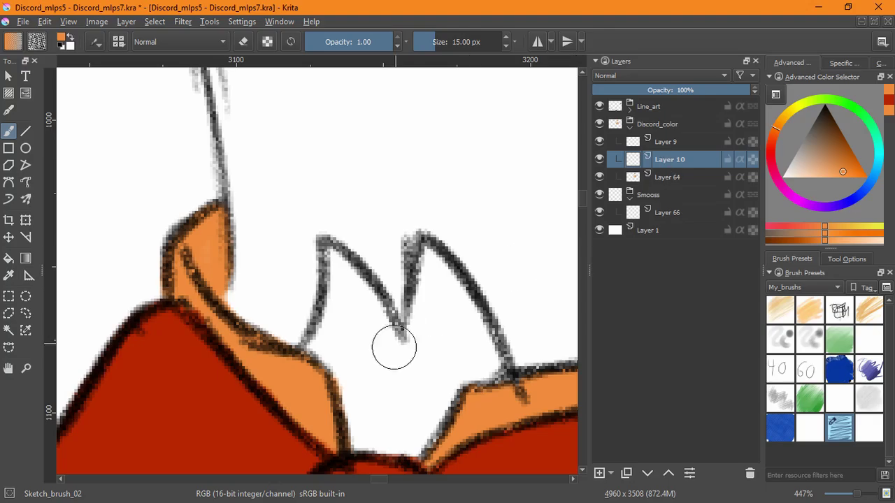
pyautogui.keyDown('ctrl'); pyautogui.click(381, 412); pyautogui.keyUp('ctrl')
pyautogui.moveTo(406, 351); pyautogui.dragTo(399, 399)
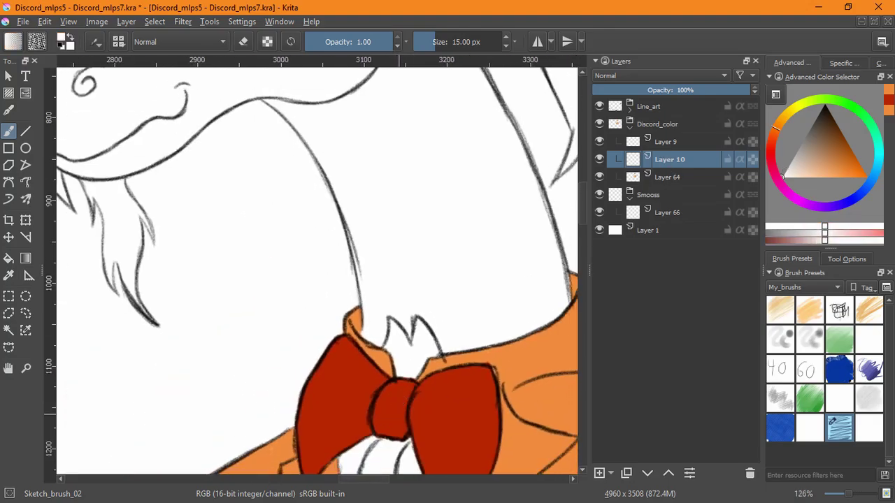
pyautogui.click(804, 177)
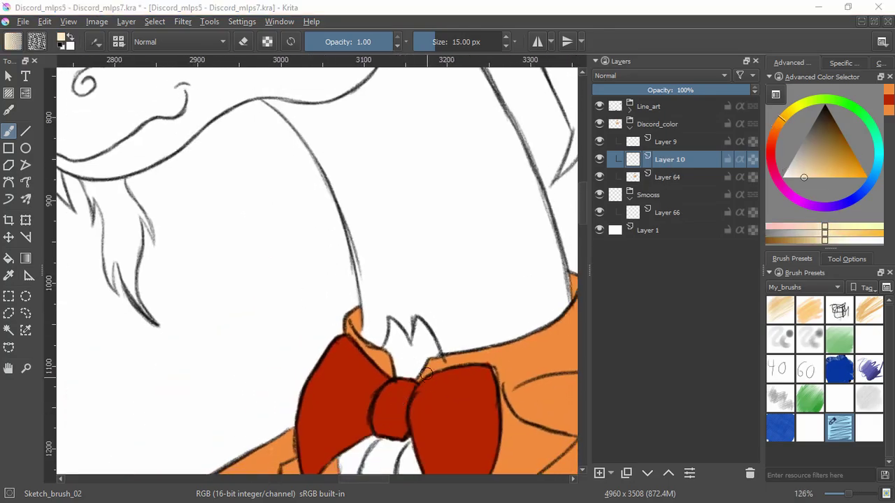
pyautogui.click(511, 371)
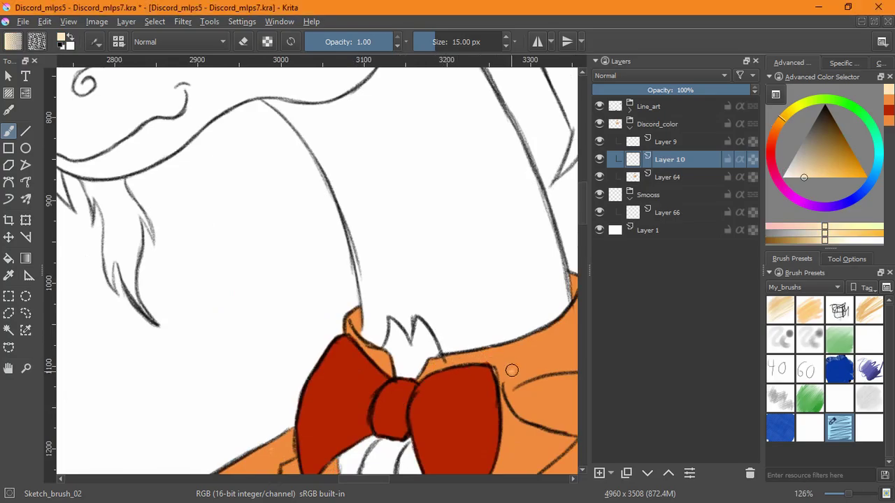
pyautogui.moveTo(519, 369)
pyautogui.mouseDown()
pyautogui.moveTo(364, 339)
pyautogui.moveTo(377, 326)
pyautogui.moveTo(324, 337)
pyautogui.moveTo(336, 367)
pyautogui.mouseUp()
pyautogui.hotkey('ctrl', 'z')
pyautogui.moveTo(325, 319)
pyautogui.mouseDown()
pyautogui.moveTo(336, 365)
pyautogui.moveTo(418, 321)
pyautogui.moveTo(333, 311)
pyautogui.moveTo(495, 326)
pyautogui.moveTo(485, 283)
pyautogui.mouseUp()
pyautogui.moveTo(466, 150)
pyautogui.mouseDown()
pyautogui.moveTo(480, 176)
pyautogui.moveTo(489, 302)
pyautogui.mouseUp()
pyautogui.moveTo(487, 193)
pyautogui.mouseDown()
pyautogui.moveTo(483, 276)
pyautogui.moveTo(466, 228)
pyautogui.moveTo(453, 219)
pyautogui.moveTo(408, 260)
pyautogui.moveTo(463, 259)
pyautogui.moveTo(480, 294)
pyautogui.moveTo(432, 299)
pyautogui.moveTo(417, 279)
pyautogui.moveTo(347, 306)
pyautogui.moveTo(384, 302)
pyautogui.moveTo(346, 284)
pyautogui.moveTo(269, 295)
pyautogui.moveTo(316, 309)
pyautogui.moveTo(323, 351)
pyautogui.mouseUp()
pyautogui.moveTo(280, 302)
pyautogui.mouseDown()
pyautogui.moveTo(195, 315)
pyautogui.moveTo(169, 342)
pyautogui.moveTo(199, 307)
pyautogui.moveTo(233, 311)
pyautogui.mouseUp()
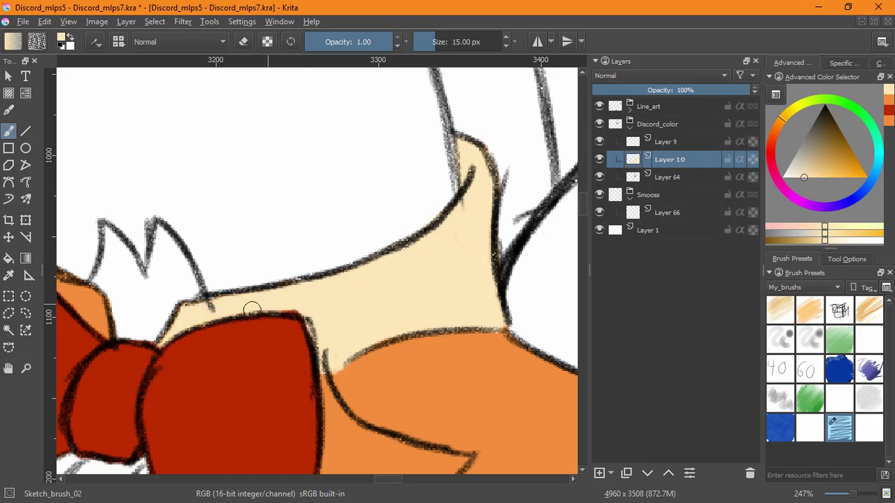
# Step: Erase the cream spill at the collar's lower corner and clean up the collar edges beside the bow tie
pyautogui.press('e')
pyautogui.moveTo(322, 381)
pyautogui.mouseDown()
pyautogui.moveTo(307, 321)
pyautogui.moveTo(332, 331)
pyautogui.moveTo(351, 370)
pyautogui.mouseUp()
pyautogui.press('e')
pyautogui.press('e')
pyautogui.moveTo(160, 344); pyautogui.dragTo(378, 427)
pyautogui.press('e')
pyautogui.moveTo(292, 373)
pyautogui.mouseDown()
pyautogui.moveTo(321, 411)
pyautogui.moveTo(239, 331)
pyautogui.moveTo(260, 288)
pyautogui.moveTo(255, 346)
pyautogui.mouseUp()
# Step: Fill the ruffled shirt front below the bow tie with the collar's cream
pyautogui.scroll(-4, 359, 359)
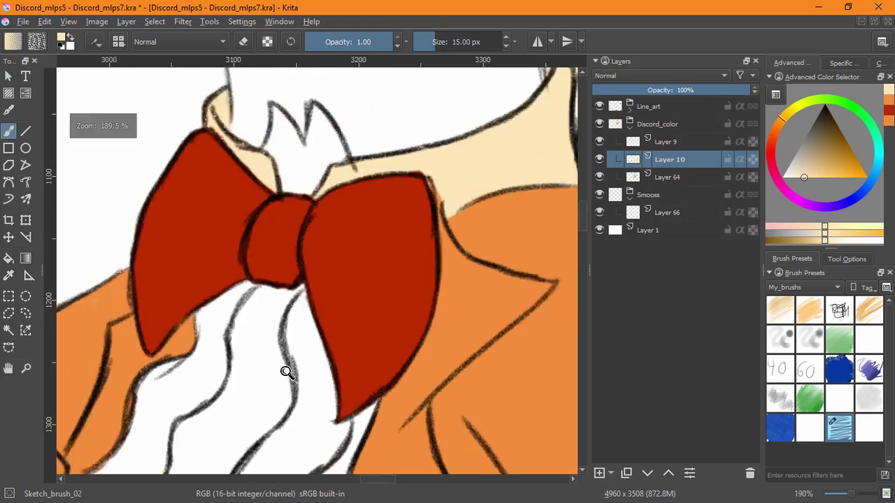
pyautogui.press('f')
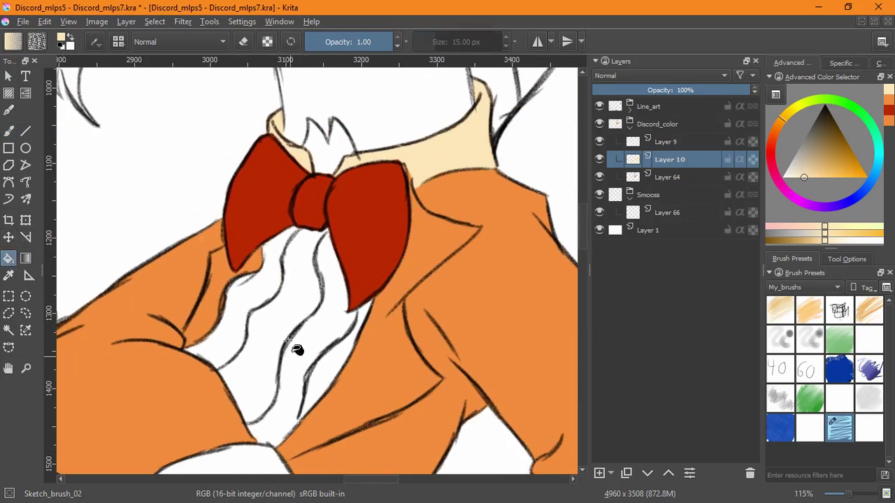
pyautogui.click(288, 343)
pyautogui.click(335, 356)
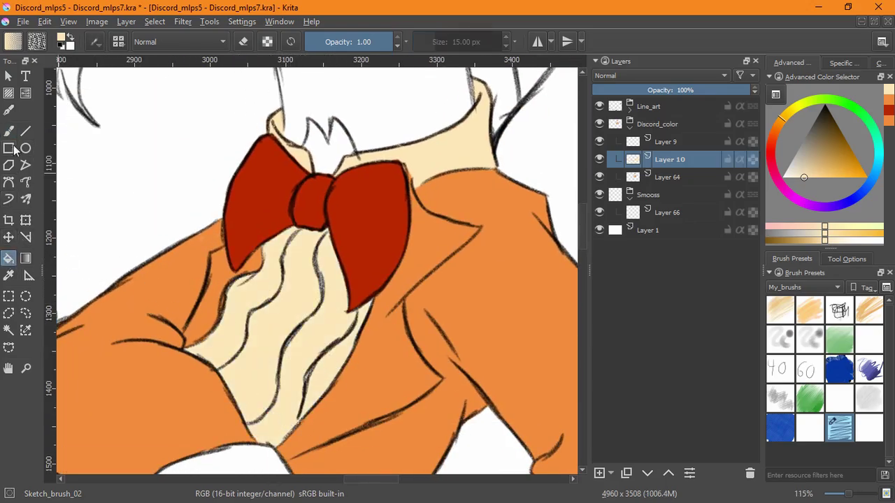
# Step: Paint cream into the gaps along the shirt's wavy ruffle lines
pyautogui.press('b')
pyautogui.scroll(3, 282, 342)
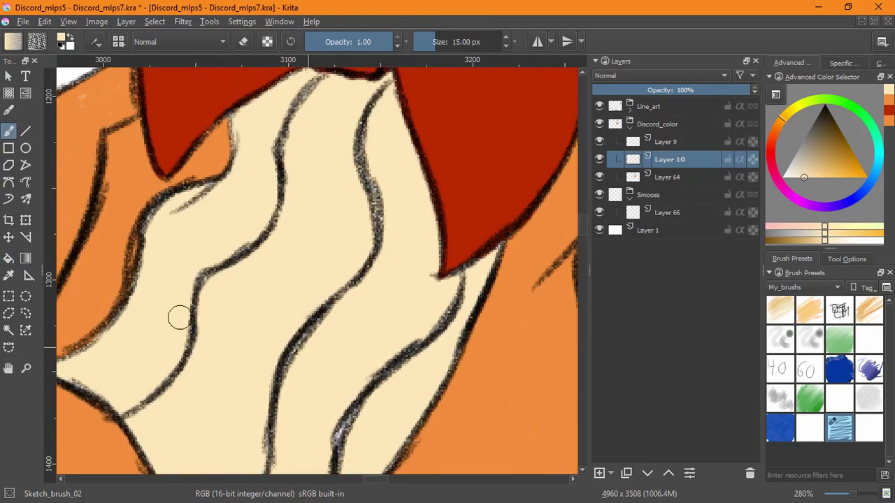
pyautogui.scroll(-2, 108, 383)
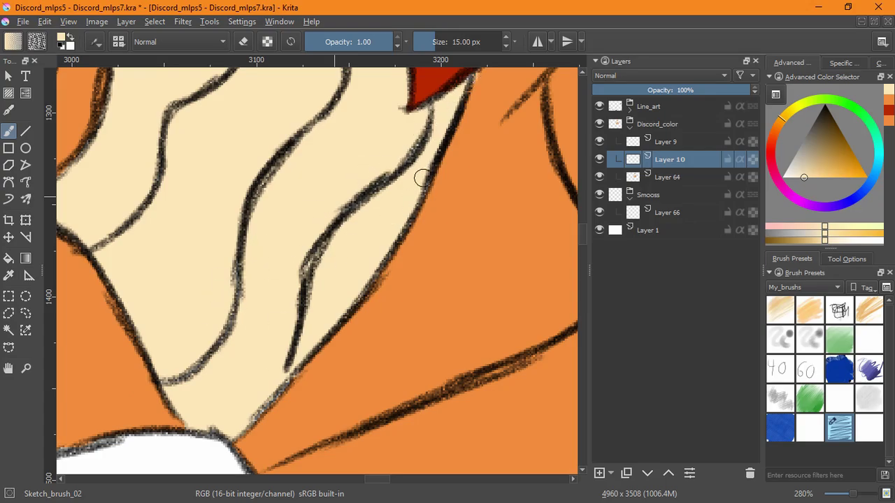
pyautogui.press('e')
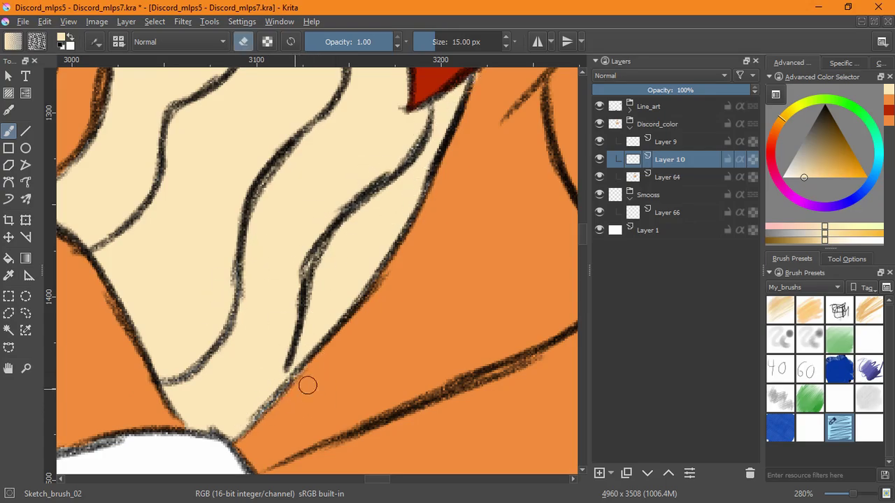
pyautogui.press('e')
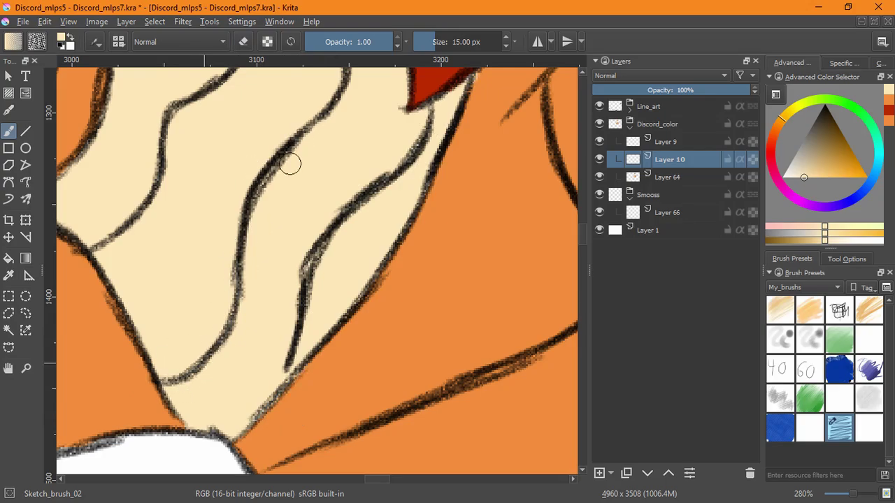
pyautogui.moveTo(216, 248); pyautogui.dragTo(243, 399)
pyautogui.moveTo(295, 268); pyautogui.dragTo(274, 385)
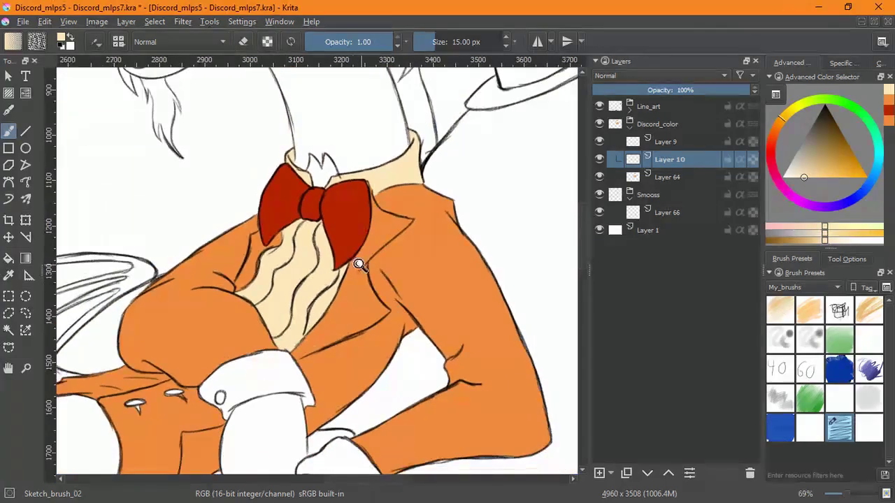
# Step: On Layer 64, fill both sleeve cuffs with the suit's orange, leaving their buttons uncoloured
pyautogui.moveTo(360, 265); pyautogui.dragTo(344, 316)
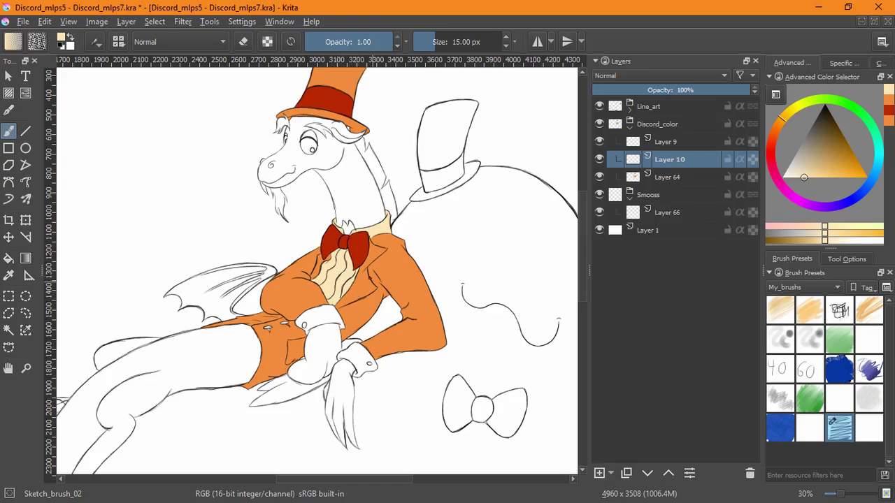
pyautogui.click(688, 179)
pyautogui.keyDown('ctrl'); pyautogui.click(282, 294); pyautogui.keyUp('ctrl')
pyautogui.click(9, 258)
pyautogui.moveTo(342, 324)
pyautogui.mouseDown()
pyautogui.moveTo(370, 238)
pyautogui.moveTo(385, 450)
pyautogui.moveTo(396, 303)
pyautogui.moveTo(133, 237)
pyautogui.mouseUp()
# Step: Touch up the lower sleeve cuff's outline with orange and erase the spill along its inner curve
pyautogui.press('b')
pyautogui.moveTo(413, 288)
pyautogui.mouseDown()
pyautogui.moveTo(457, 250)
pyautogui.moveTo(453, 280)
pyautogui.mouseUp()
pyautogui.moveTo(387, 232)
pyautogui.mouseDown()
pyautogui.moveTo(401, 247)
pyautogui.moveTo(350, 216)
pyautogui.mouseUp()
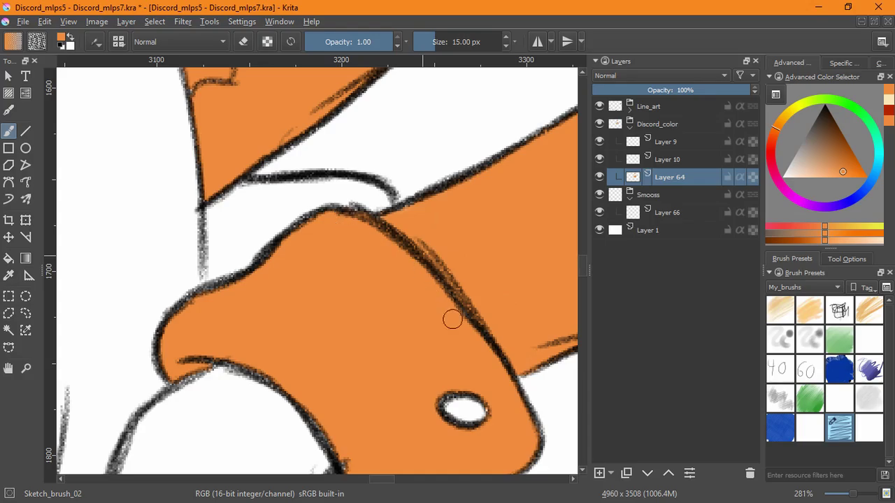
pyautogui.moveTo(349, 373); pyautogui.dragTo(401, 298)
pyautogui.moveTo(222, 306)
pyautogui.mouseDown()
pyautogui.moveTo(275, 284)
pyautogui.moveTo(414, 427)
pyautogui.mouseUp()
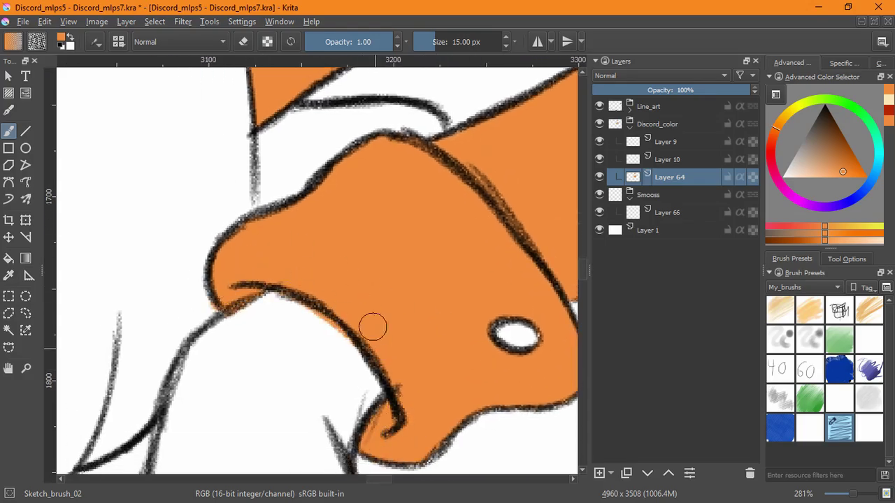
pyautogui.press('e')
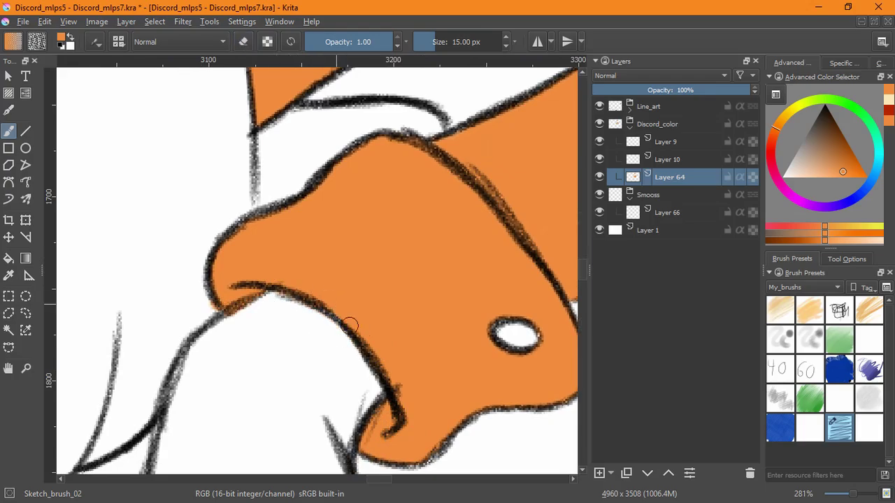
pyautogui.moveTo(227, 320); pyautogui.dragTo(239, 315)
pyautogui.moveTo(427, 324); pyautogui.dragTo(411, 371)
pyautogui.moveTo(372, 255); pyautogui.dragTo(429, 418)
# Step: Touch up the upper sleeve cuff's outlines with orange, repainting the erased patch at its lower left corner
pyautogui.scroll(5, 429, 417)
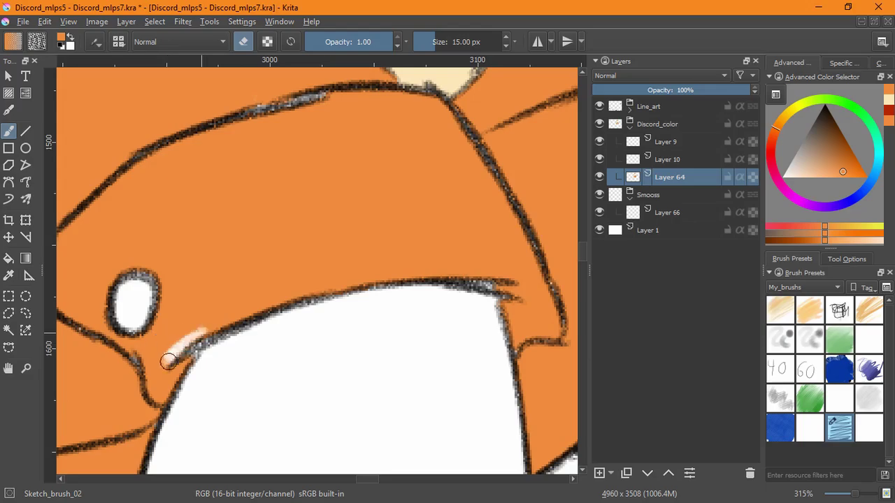
pyautogui.press('e')
pyautogui.moveTo(168, 365)
pyautogui.mouseDown()
pyautogui.moveTo(303, 296)
pyautogui.moveTo(498, 288)
pyautogui.moveTo(382, 296)
pyautogui.mouseUp()
pyautogui.press('e')
pyautogui.press('e')
pyautogui.moveTo(325, 92); pyautogui.dragTo(259, 112)
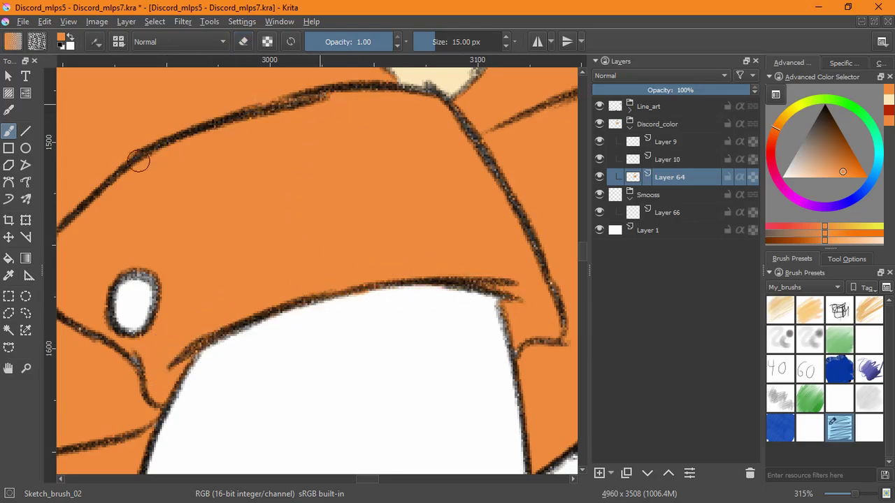
pyautogui.moveTo(448, 98); pyautogui.dragTo(535, 238)
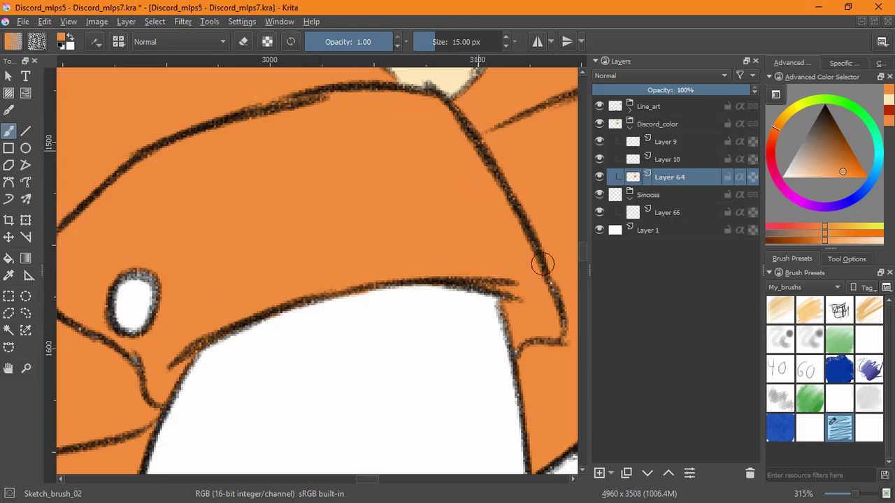
pyautogui.moveTo(129, 348)
pyautogui.mouseDown()
pyautogui.moveTo(141, 377)
pyautogui.moveTo(242, 345)
pyautogui.moveTo(305, 353)
pyautogui.mouseUp()
pyautogui.moveTo(209, 233); pyautogui.dragTo(193, 254)
pyautogui.moveTo(365, 233); pyautogui.dragTo(363, 236)
pyautogui.moveTo(267, 299); pyautogui.dragTo(329, 387)
pyautogui.moveTo(509, 265); pyautogui.dragTo(413, 347)
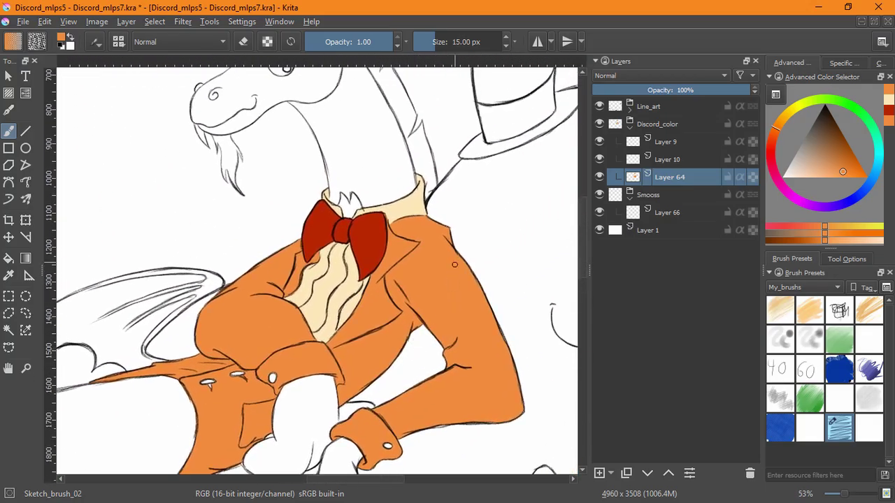
# Step: Add a paint layer beneath Layer 64 and colour the fur tuft above the bow tie's knot dark brown
pyautogui.scroll(-3, 444, 257)
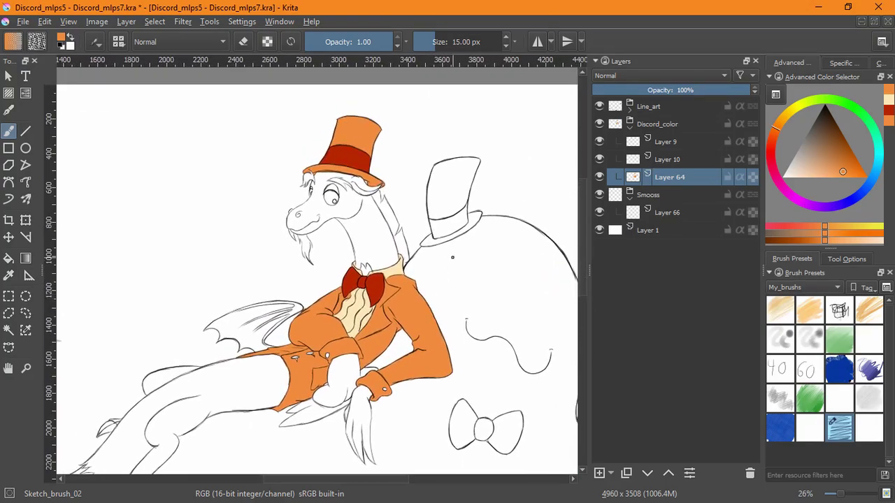
pyautogui.click(600, 474)
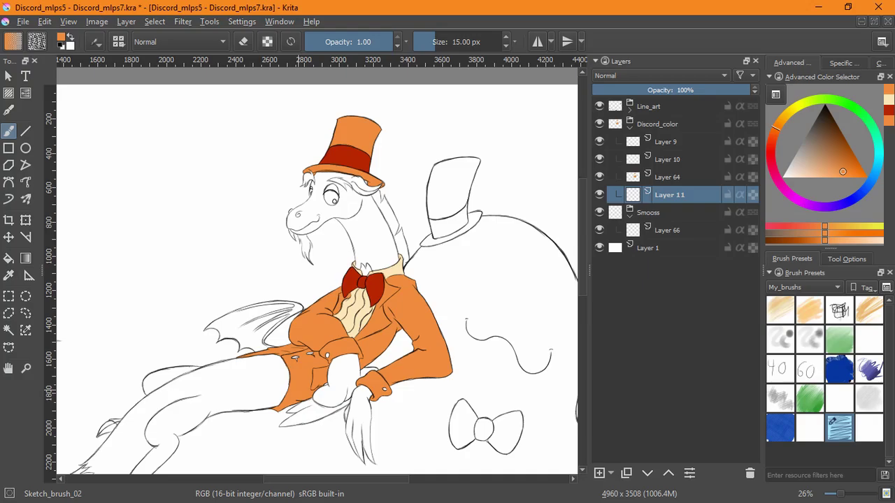
pyautogui.press('d')
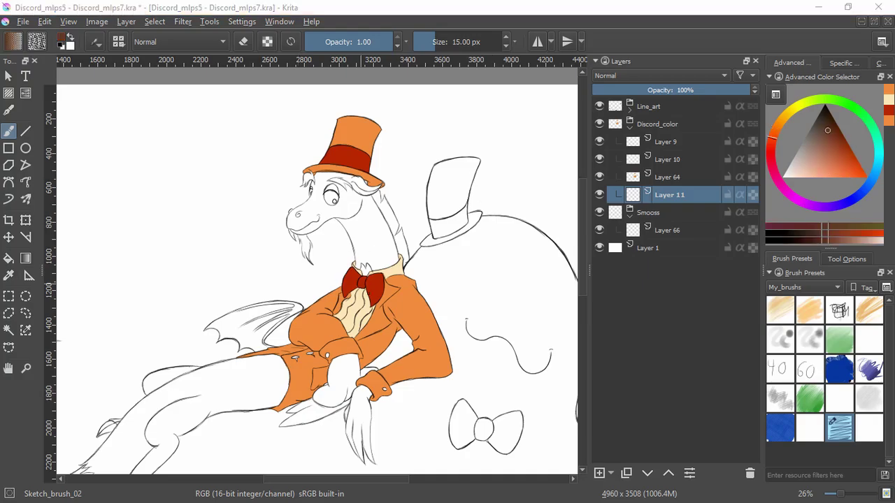
pyautogui.scroll(7, 359, 273)
pyautogui.moveTo(391, 176); pyautogui.dragTo(390, 310)
pyautogui.scroll(1, 343, 323)
pyautogui.moveTo(342, 329)
pyautogui.mouseDown()
pyautogui.moveTo(320, 294)
pyautogui.moveTo(318, 241)
pyautogui.moveTo(339, 255)
pyautogui.moveTo(363, 377)
pyautogui.moveTo(409, 337)
pyautogui.moveTo(426, 297)
pyautogui.moveTo(400, 266)
pyautogui.moveTo(381, 308)
pyautogui.moveTo(401, 277)
pyautogui.mouseUp()
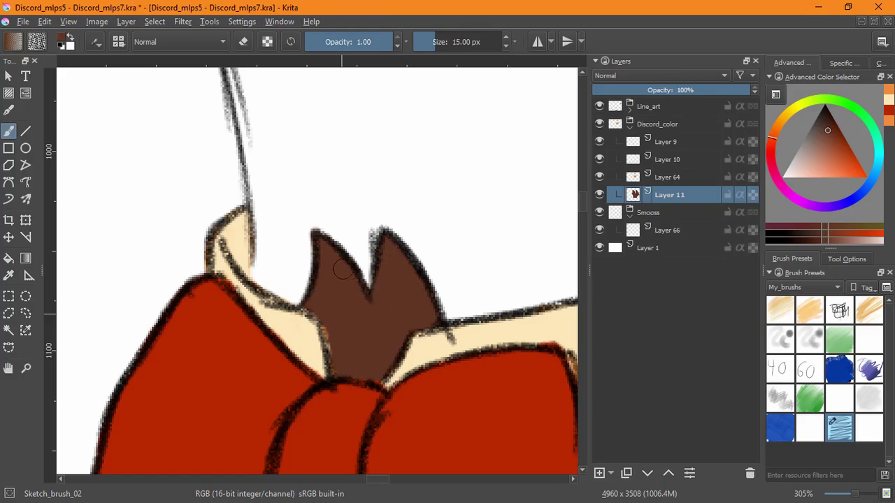
pyautogui.moveTo(342, 269); pyautogui.dragTo(355, 324)
pyautogui.moveTo(422, 306); pyautogui.dragTo(418, 434)
# Step: Paint a jagged dark brown fur edge across the upper thigh and erase the spill below the belly line
pyautogui.moveTo(409, 448); pyautogui.dragTo(417, 273)
pyautogui.moveTo(182, 434); pyautogui.dragTo(382, 311)
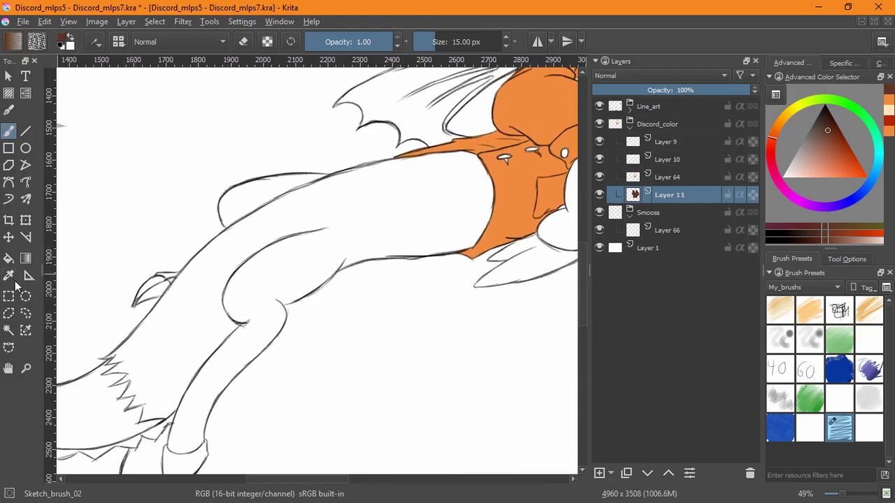
pyautogui.moveTo(362, 240); pyautogui.dragTo(377, 177)
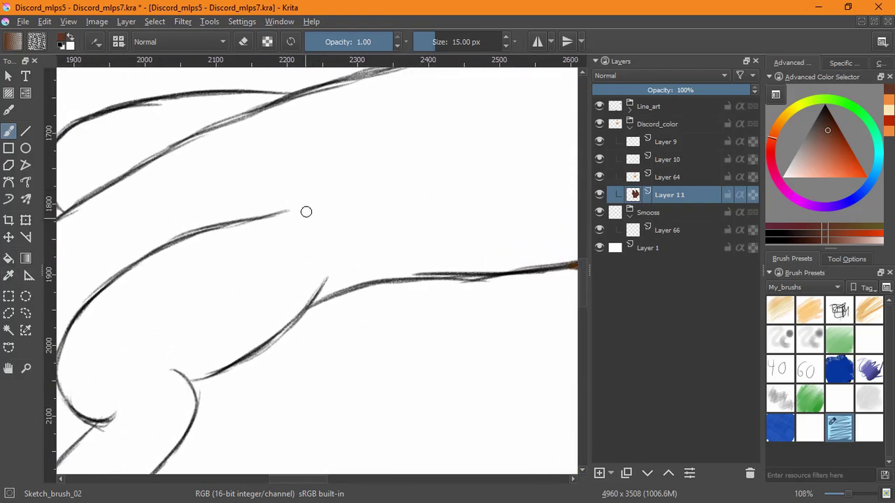
pyautogui.scroll(2, 303, 215)
pyautogui.moveTo(280, 207)
pyautogui.mouseDown()
pyautogui.moveTo(257, 209)
pyautogui.moveTo(319, 215)
pyautogui.moveTo(326, 328)
pyautogui.moveTo(379, 209)
pyautogui.moveTo(326, 263)
pyautogui.moveTo(363, 218)
pyautogui.moveTo(362, 203)
pyautogui.moveTo(262, 204)
pyautogui.moveTo(395, 199)
pyautogui.moveTo(402, 224)
pyautogui.moveTo(328, 316)
pyautogui.moveTo(426, 292)
pyautogui.mouseUp()
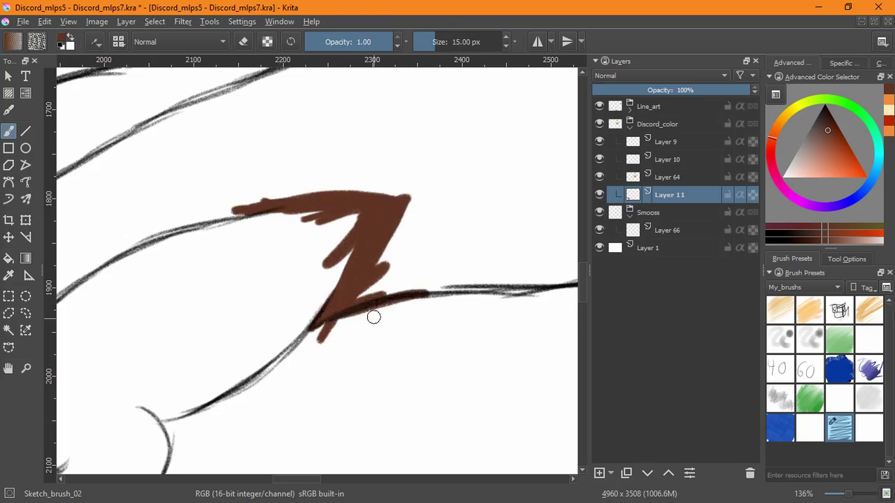
pyautogui.press('e')
pyautogui.moveTo(364, 316)
pyautogui.mouseDown()
pyautogui.moveTo(426, 300)
pyautogui.moveTo(367, 309)
pyautogui.mouseUp()
pyautogui.press('e')
pyautogui.press('e')
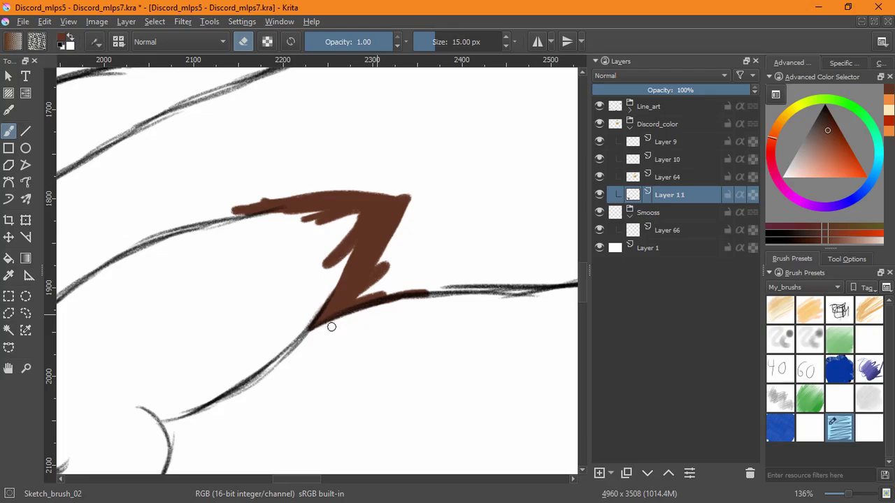
# Step: Try to fill the body between the jacket and the tail with dark brown
pyautogui.scroll(-6, 425, 282)
pyautogui.press('f')
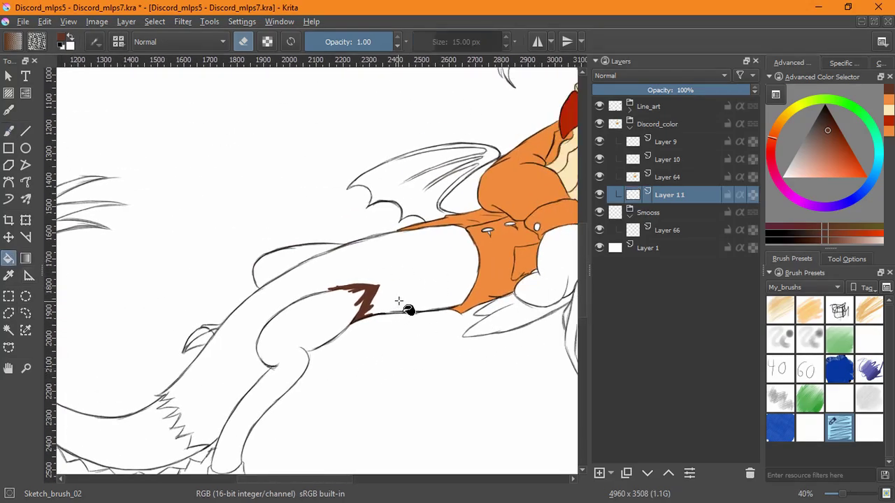
pyautogui.click(419, 276)
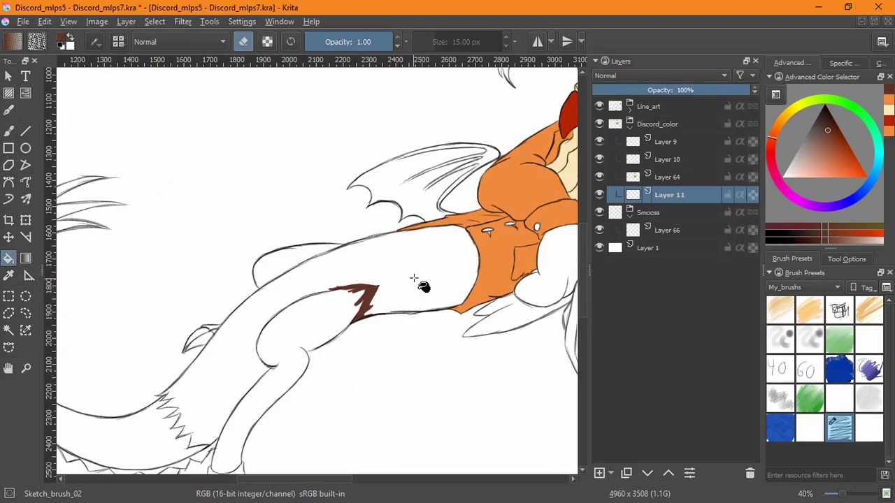
pyautogui.click(599, 195)
pyautogui.click(836, 260)
pyautogui.click(814, 259)
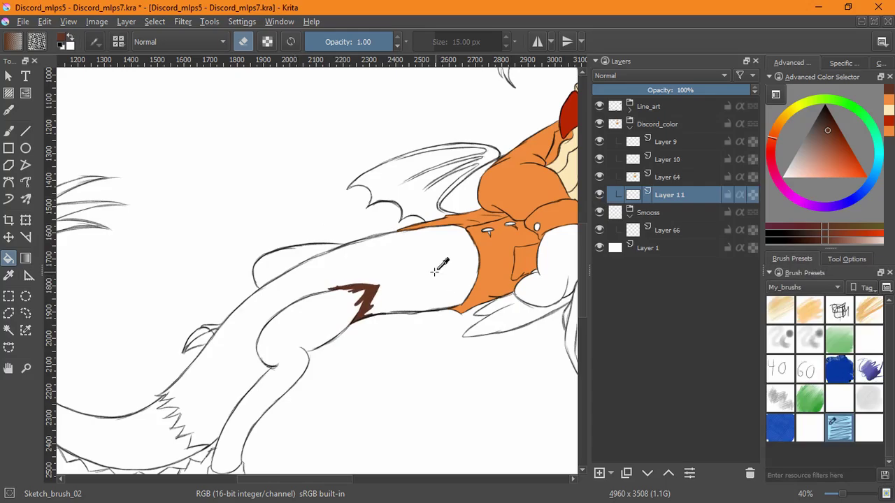
pyautogui.press('e')
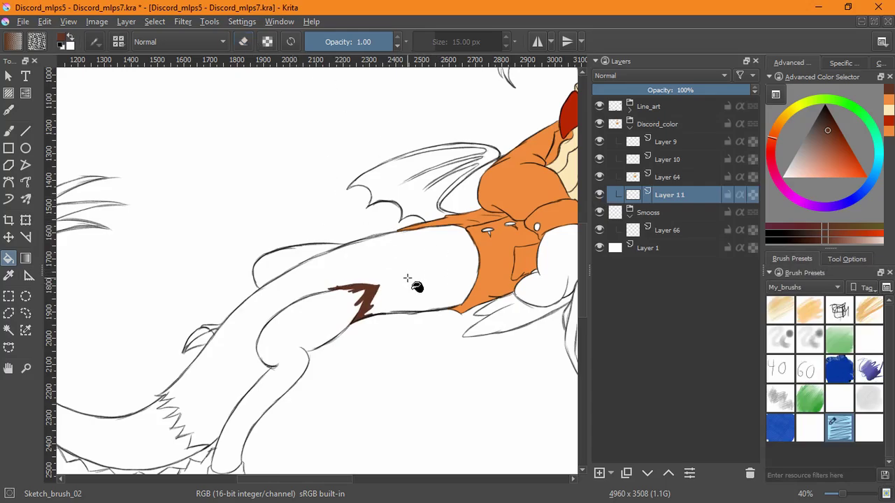
pyautogui.click(404, 290)
pyautogui.hotkey('ctrl', 'z')
# Step: Paint a jagged dark brown fur edge where the body meets the tail, closing it against the lower leg outline
pyautogui.click(9, 131)
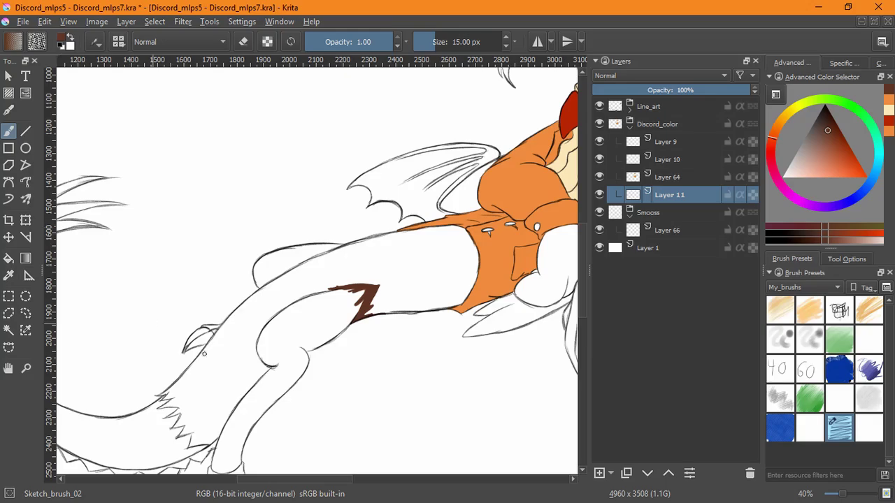
pyautogui.moveTo(178, 416); pyautogui.dragTo(273, 316)
pyautogui.scroll(4, 280, 325)
pyautogui.moveTo(297, 354); pyautogui.dragTo(303, 372)
pyautogui.moveTo(251, 273)
pyautogui.mouseDown()
pyautogui.moveTo(214, 285)
pyautogui.moveTo(247, 279)
pyautogui.moveTo(260, 262)
pyautogui.moveTo(242, 277)
pyautogui.moveTo(265, 276)
pyautogui.moveTo(234, 307)
pyautogui.moveTo(286, 296)
pyautogui.moveTo(249, 300)
pyautogui.moveTo(277, 294)
pyautogui.moveTo(293, 265)
pyautogui.moveTo(290, 308)
pyautogui.moveTo(292, 300)
pyautogui.moveTo(245, 332)
pyautogui.moveTo(314, 330)
pyautogui.moveTo(329, 368)
pyautogui.moveTo(295, 368)
pyautogui.moveTo(312, 348)
pyautogui.moveTo(245, 390)
pyautogui.moveTo(346, 346)
pyautogui.moveTo(284, 430)
pyautogui.moveTo(333, 428)
pyautogui.moveTo(342, 396)
pyautogui.moveTo(337, 358)
pyautogui.moveTo(341, 418)
pyautogui.mouseUp()
pyautogui.moveTo(375, 408); pyautogui.dragTo(341, 328)
pyautogui.moveTo(326, 327)
pyautogui.mouseDown()
pyautogui.moveTo(297, 376)
pyautogui.moveTo(267, 400)
pyautogui.moveTo(364, 377)
pyautogui.moveTo(328, 444)
pyautogui.moveTo(365, 377)
pyautogui.mouseUp()
pyautogui.moveTo(389, 410); pyautogui.dragTo(349, 338)
pyautogui.moveTo(349, 344)
pyautogui.mouseDown()
pyautogui.moveTo(309, 359)
pyautogui.moveTo(422, 320)
pyautogui.moveTo(404, 334)
pyautogui.mouseUp()
# Step: Erase the brown spill around the fur points at the tail and repaint the gaps along their outlines
pyautogui.press('e')
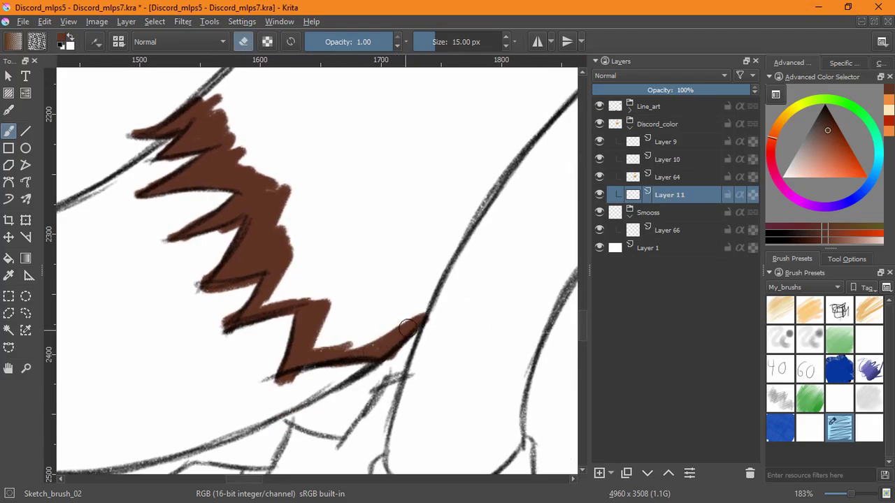
pyautogui.moveTo(273, 392)
pyautogui.mouseDown()
pyautogui.moveTo(331, 372)
pyautogui.moveTo(286, 384)
pyautogui.mouseUp()
pyautogui.moveTo(244, 320)
pyautogui.mouseDown()
pyautogui.moveTo(289, 387)
pyautogui.moveTo(287, 356)
pyautogui.moveTo(252, 355)
pyautogui.mouseUp()
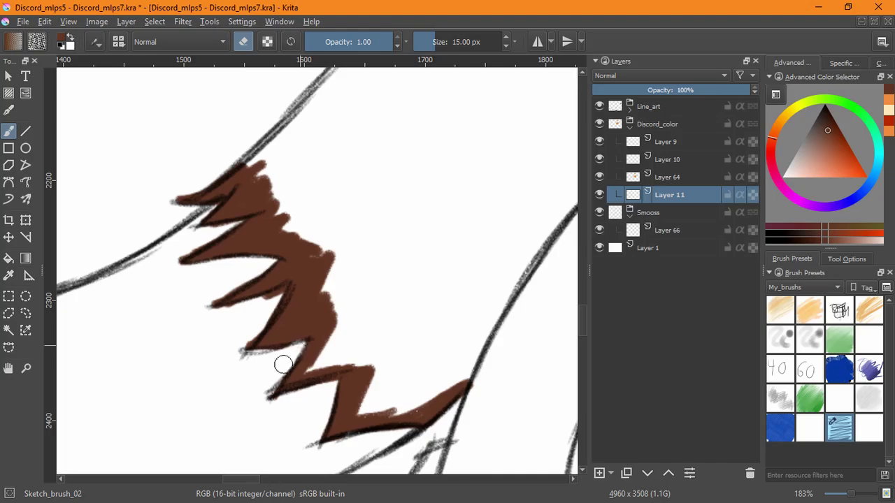
pyautogui.press('e')
pyautogui.moveTo(309, 338); pyautogui.dragTo(276, 332)
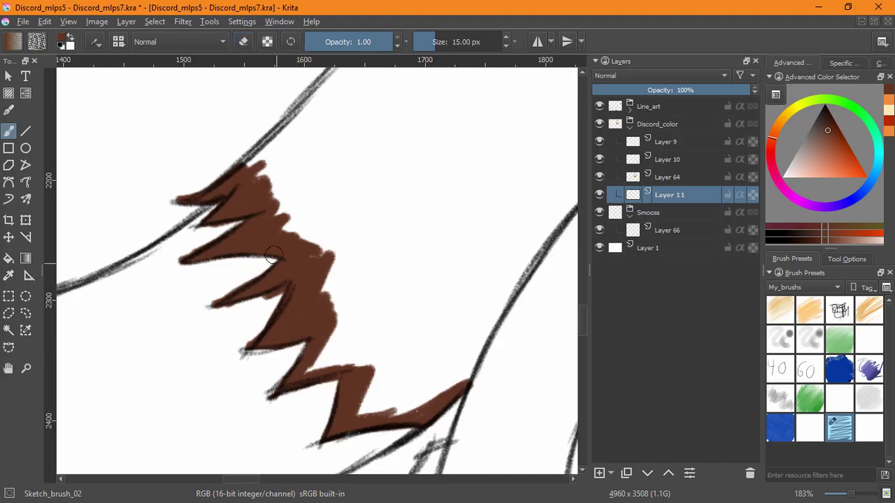
pyautogui.press('e')
pyautogui.press('e')
pyautogui.moveTo(285, 353)
pyautogui.mouseDown()
pyautogui.moveTo(244, 353)
pyautogui.moveTo(287, 349)
pyautogui.moveTo(253, 335)
pyautogui.mouseUp()
pyautogui.press('e')
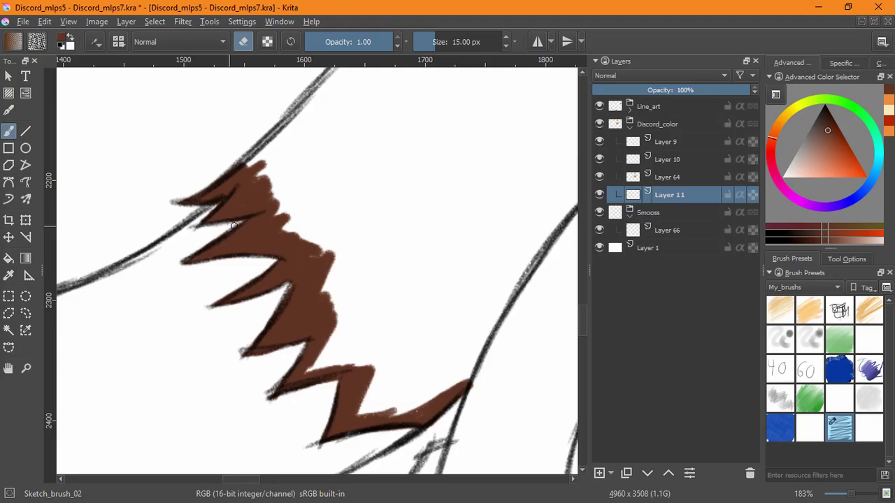
# Step: Fill the body from the jacket hem down to the jagged tail edge with dark brown
pyautogui.scroll(-3, 420, 269)
pyautogui.moveTo(425, 272); pyautogui.dragTo(268, 435)
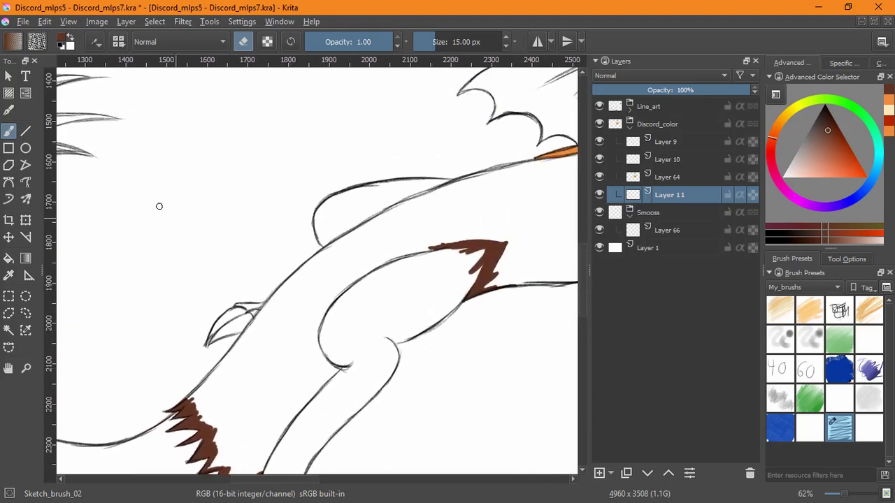
pyautogui.click(9, 258)
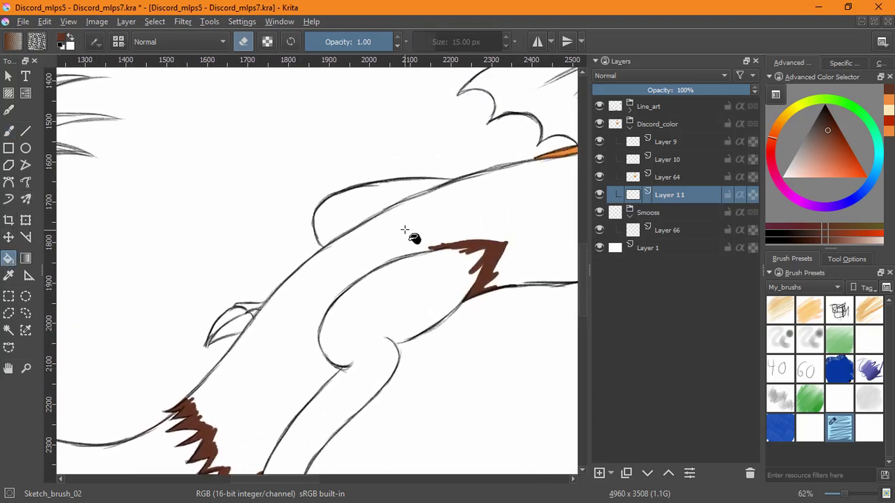
pyautogui.click(434, 295)
pyautogui.moveTo(478, 311); pyautogui.dragTo(329, 357)
# Step: Touch up the brown edge along the near thigh's upper outline, erasing the spill and repainting gaps
pyautogui.click(9, 131)
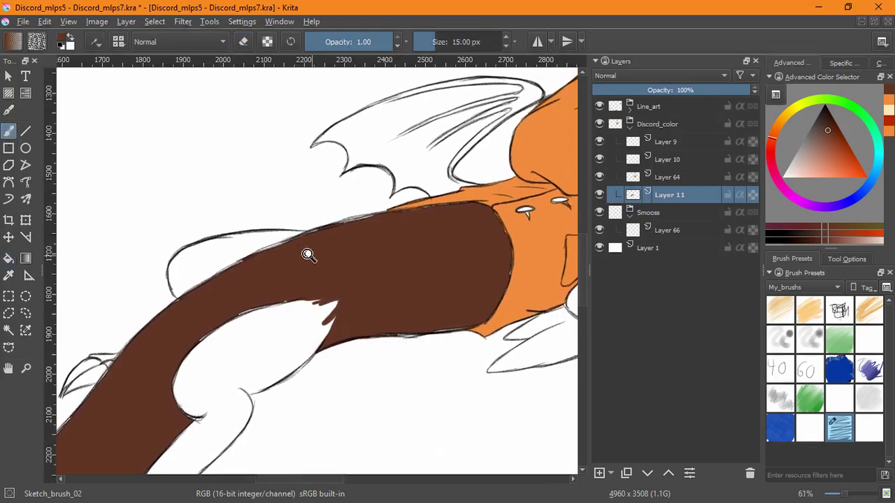
pyautogui.scroll(2, 302, 257)
pyautogui.moveTo(259, 354)
pyautogui.mouseDown()
pyautogui.moveTo(168, 380)
pyautogui.moveTo(198, 374)
pyautogui.mouseUp()
pyautogui.press('e')
pyautogui.moveTo(282, 362); pyautogui.dragTo(204, 374)
pyautogui.press('e')
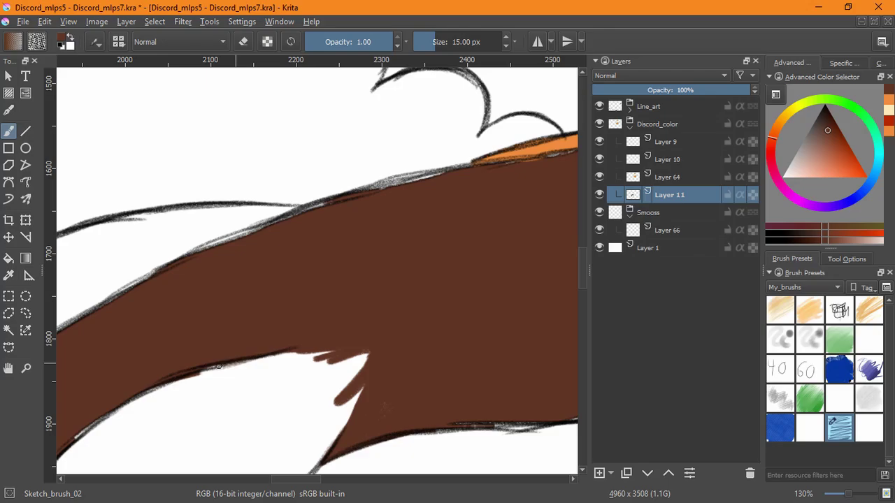
# Step: Clean up the dark brown along the belly outline between the thigh and the jacket, alternating painting and erasing
pyautogui.moveTo(469, 376); pyautogui.dragTo(351, 334)
pyautogui.moveTo(358, 381)
pyautogui.mouseDown()
pyautogui.moveTo(411, 385)
pyautogui.moveTo(574, 345)
pyautogui.mouseUp()
pyautogui.press('e')
pyautogui.press('e')
pyautogui.moveTo(352, 388)
pyautogui.mouseDown()
pyautogui.moveTo(318, 384)
pyautogui.moveTo(378, 388)
pyautogui.moveTo(290, 394)
pyautogui.mouseUp()
pyautogui.press('e')
pyautogui.moveTo(460, 386)
pyautogui.mouseDown()
pyautogui.moveTo(426, 387)
pyautogui.moveTo(478, 369)
pyautogui.moveTo(402, 387)
pyautogui.mouseUp()
pyautogui.press('e')
# Step: Paint dark brown into the gaps along the jacket hem and the upper back outline
pyautogui.moveTo(509, 316); pyautogui.dragTo(323, 404)
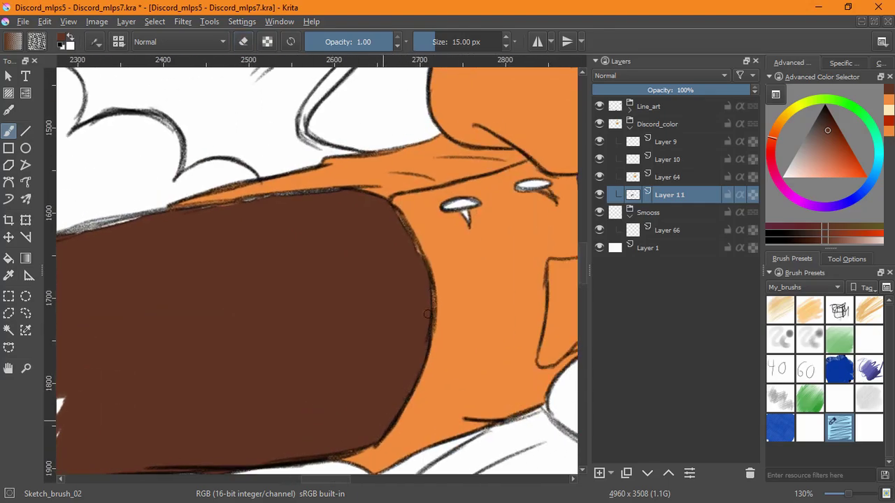
pyautogui.moveTo(296, 194); pyautogui.dragTo(197, 209)
pyautogui.moveTo(226, 238); pyautogui.dragTo(412, 278)
pyautogui.moveTo(384, 249); pyautogui.dragTo(232, 277)
pyautogui.moveTo(355, 251); pyautogui.dragTo(328, 261)
pyautogui.moveTo(192, 297); pyautogui.dragTo(163, 304)
# Step: Extend the dark brown up to the back outline beside the far thigh and erase any spill past it
pyautogui.moveTo(133, 341); pyautogui.dragTo(304, 330)
pyautogui.moveTo(349, 287); pyautogui.dragTo(275, 314)
pyautogui.moveTo(318, 302)
pyautogui.mouseDown()
pyautogui.moveTo(286, 308)
pyautogui.moveTo(295, 314)
pyautogui.moveTo(213, 342)
pyautogui.mouseUp()
pyautogui.press('e')
pyautogui.moveTo(348, 284); pyautogui.dragTo(261, 314)
pyautogui.press('e')
pyautogui.moveTo(381, 277); pyautogui.dragTo(175, 365)
pyautogui.moveTo(240, 328); pyautogui.dragTo(74, 436)
pyautogui.moveTo(146, 414); pyautogui.dragTo(231, 373)
pyautogui.press('e')
pyautogui.moveTo(316, 271); pyautogui.dragTo(266, 311)
pyautogui.press('e')
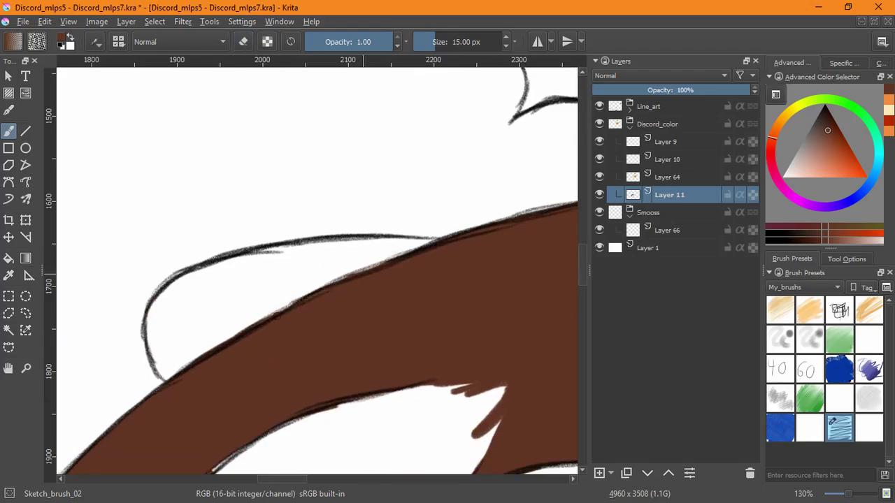
# Step: Fill the remaining gaps with dark brown along the lower body's outlines down to the tail edge
pyautogui.moveTo(344, 313); pyautogui.dragTo(445, 174)
pyautogui.moveTo(226, 422); pyautogui.dragTo(321, 259)
pyautogui.moveTo(259, 407); pyautogui.dragTo(380, 213)
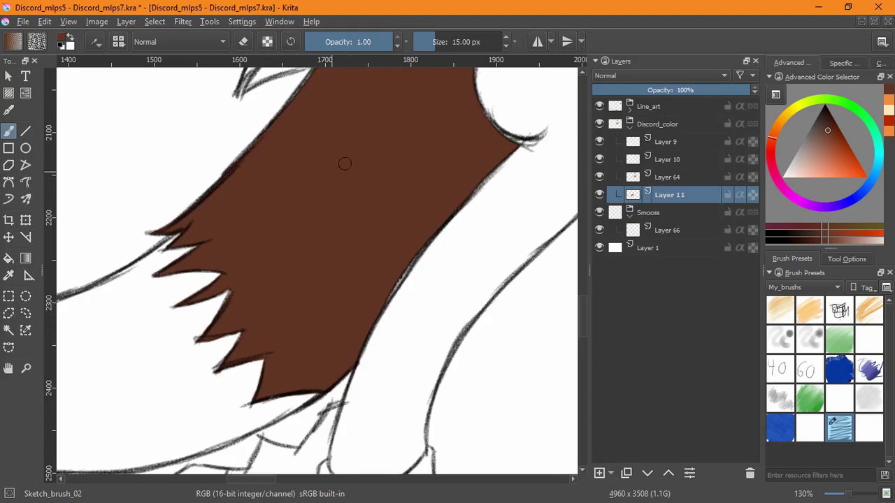
pyautogui.moveTo(331, 172); pyautogui.dragTo(289, 352)
pyautogui.moveTo(286, 237)
pyautogui.mouseDown()
pyautogui.moveTo(325, 182)
pyautogui.moveTo(290, 260)
pyautogui.moveTo(228, 318)
pyautogui.mouseUp()
pyautogui.moveTo(296, 204); pyautogui.dragTo(268, 224)
pyautogui.moveTo(390, 170)
pyautogui.mouseDown()
pyautogui.moveTo(297, 211)
pyautogui.moveTo(456, 150)
pyautogui.mouseUp()
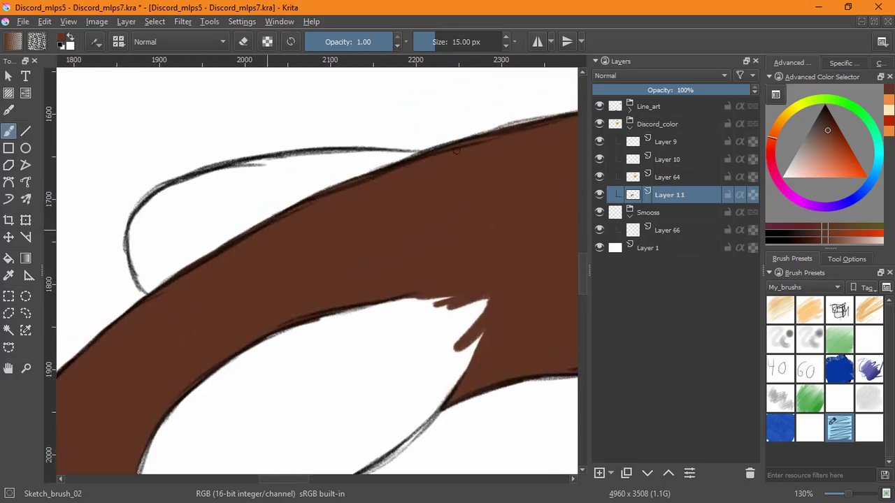
# Step: Erase the stray brown strokes inside the near thigh's tip to thin them into fine fur points
pyautogui.scroll(-3, 453, 228)
pyautogui.moveTo(449, 348); pyautogui.dragTo(356, 349)
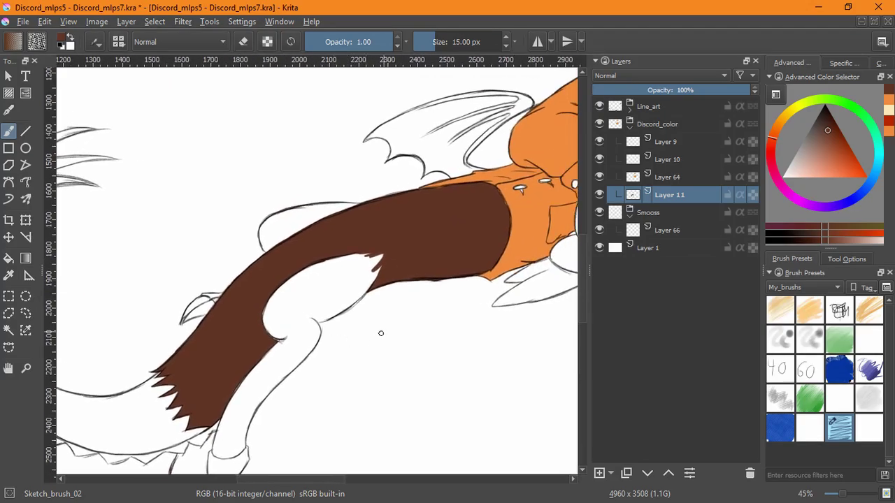
pyautogui.moveTo(438, 300); pyautogui.dragTo(461, 321)
pyautogui.moveTo(461, 321); pyautogui.dragTo(376, 397)
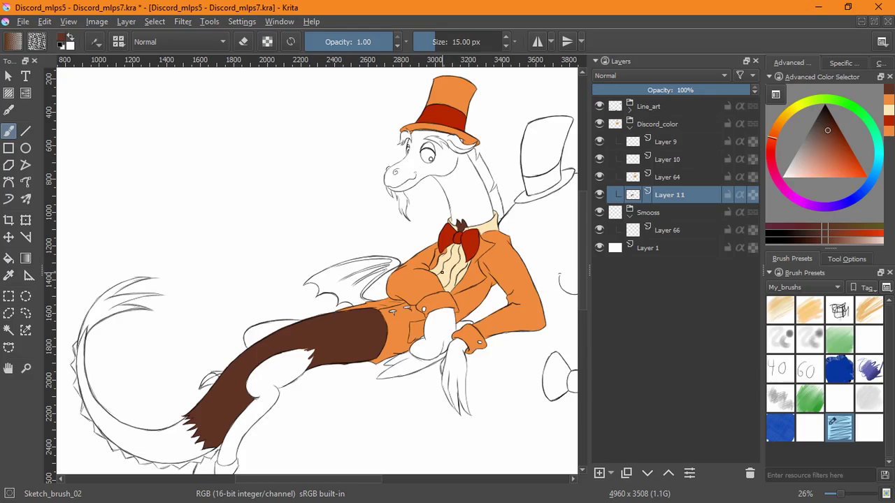
pyautogui.moveTo(316, 367)
pyautogui.mouseDown()
pyautogui.moveTo(399, 258)
pyautogui.moveTo(405, 298)
pyautogui.mouseUp()
pyautogui.press('e')
pyautogui.moveTo(260, 346)
pyautogui.mouseDown()
pyautogui.moveTo(212, 385)
pyautogui.moveTo(227, 361)
pyautogui.moveTo(214, 404)
pyautogui.mouseUp()
pyautogui.moveTo(284, 307)
pyautogui.mouseDown()
pyautogui.moveTo(247, 340)
pyautogui.moveTo(256, 314)
pyautogui.moveTo(146, 331)
pyautogui.moveTo(240, 311)
pyautogui.moveTo(67, 352)
pyautogui.mouseUp()
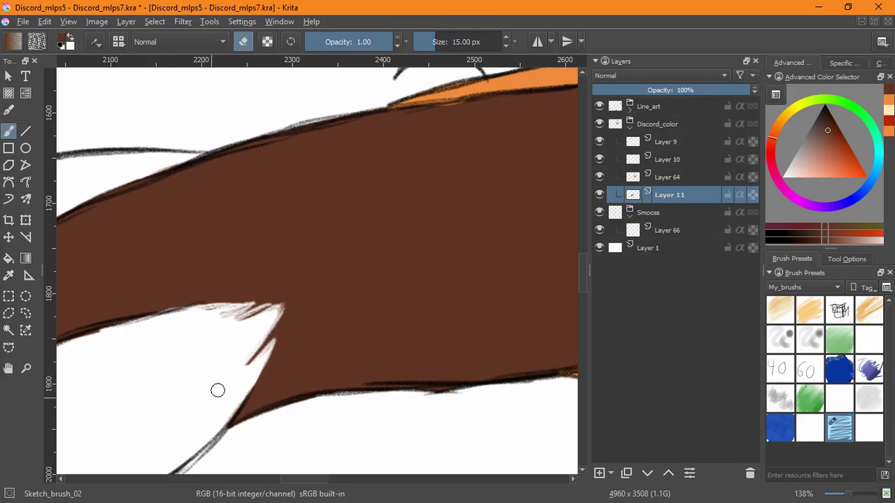
pyautogui.moveTo(330, 348); pyautogui.dragTo(288, 413)
pyautogui.moveTo(351, 386); pyautogui.dragTo(397, 271)
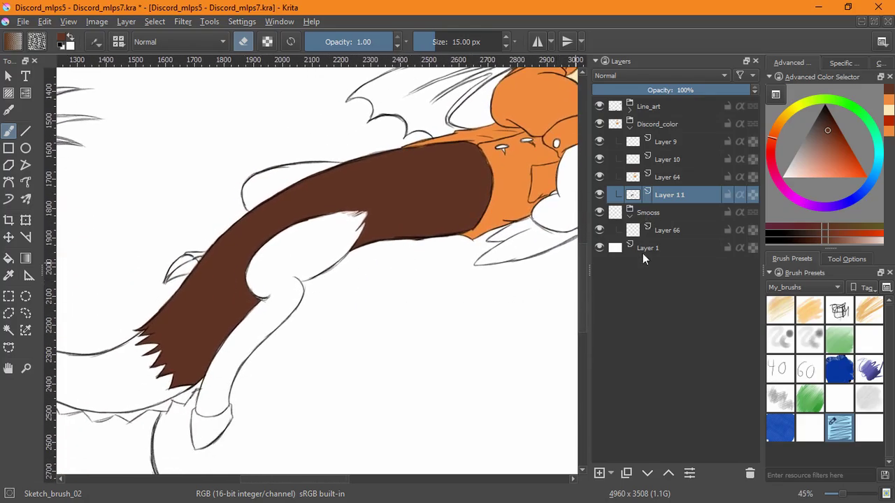
# Step: Add a paint layer beneath Layer 11 and fill the near leg above the hoof with ochre
pyautogui.click(599, 473)
pyautogui.click(648, 474)
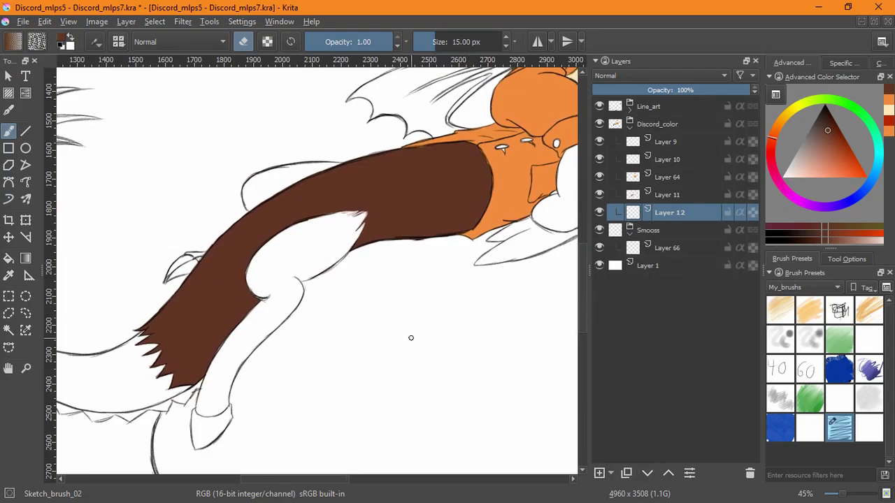
pyautogui.press('e')
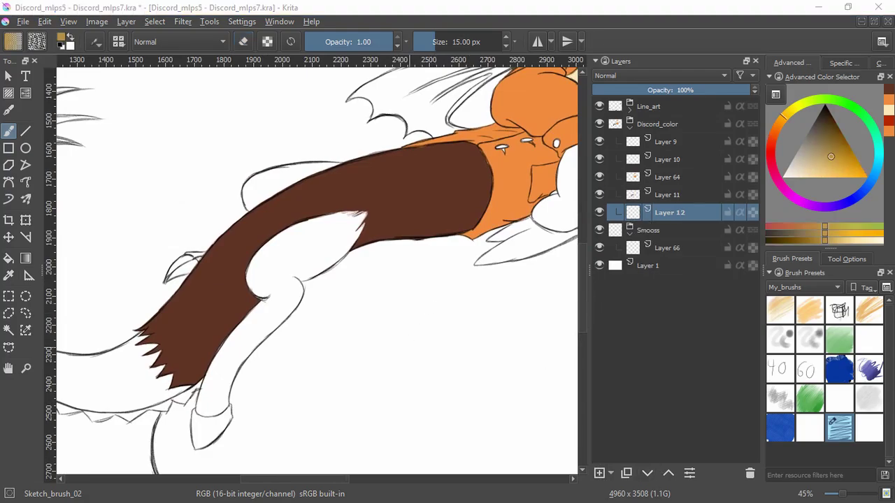
pyautogui.click(8, 258)
pyautogui.click(309, 303)
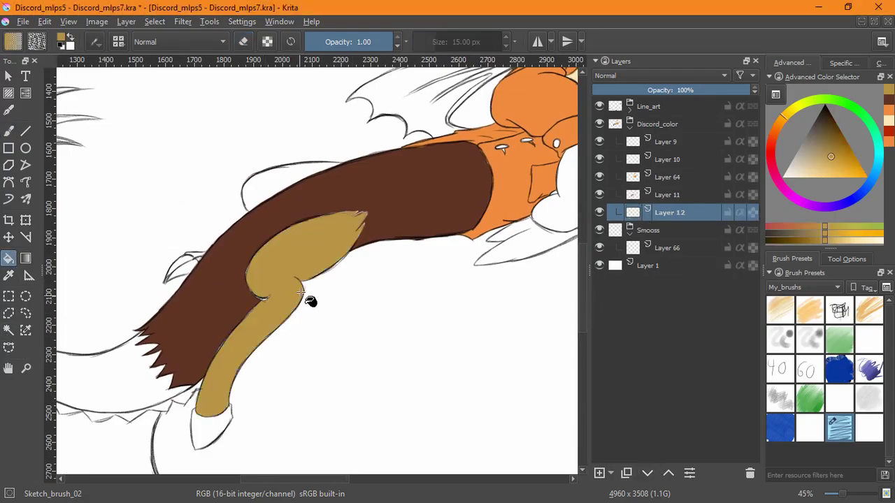
# Step: Touch up the near leg's edges with ochre from the thigh down to the hoof
pyautogui.click(10, 131)
pyautogui.scroll(3, 370, 206)
pyautogui.moveTo(399, 237); pyautogui.dragTo(400, 246)
pyautogui.moveTo(355, 239)
pyautogui.mouseDown()
pyautogui.moveTo(344, 269)
pyautogui.moveTo(340, 236)
pyautogui.mouseUp()
pyautogui.moveTo(262, 366)
pyautogui.mouseDown()
pyautogui.moveTo(277, 339)
pyautogui.moveTo(319, 308)
pyautogui.mouseUp()
pyautogui.scroll(-1, 169, 417)
pyautogui.hscroll(-2, 181, 405)
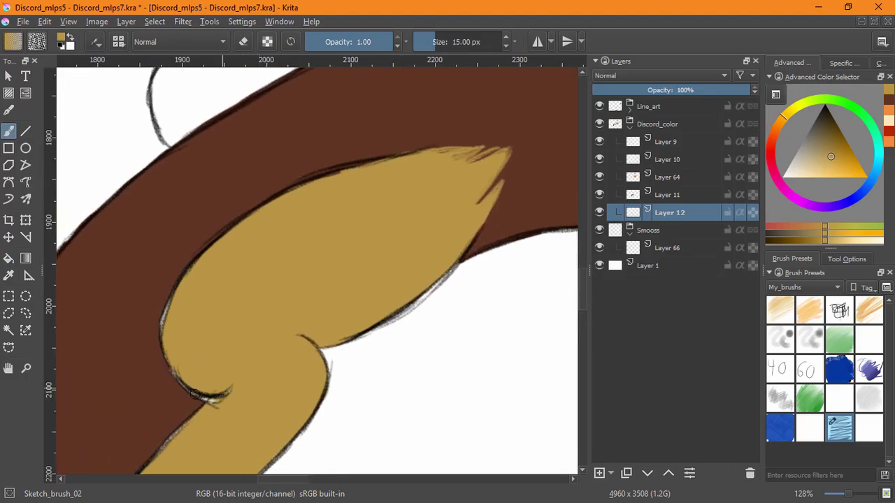
pyautogui.scroll(-3, 249, 255)
pyautogui.hscroll(-1, 249, 255)
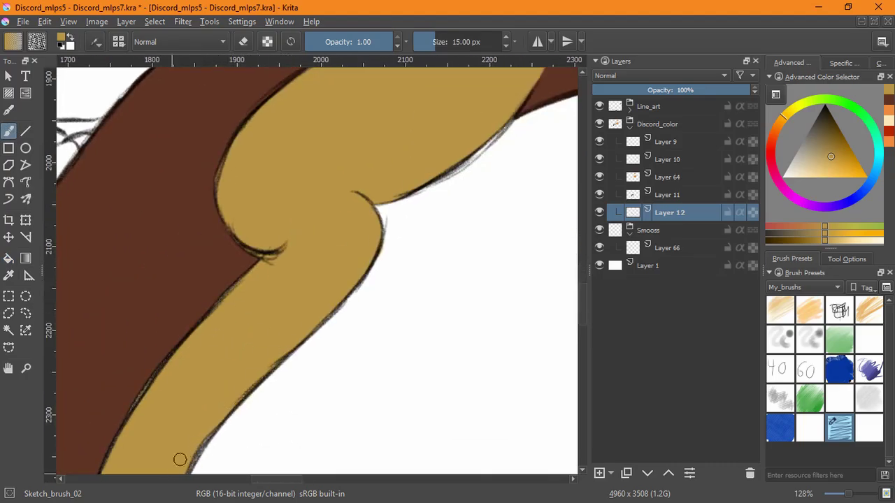
pyautogui.scroll(-3, 195, 426)
pyautogui.hscroll(-1, 196, 426)
pyautogui.scroll(-5, 296, 310)
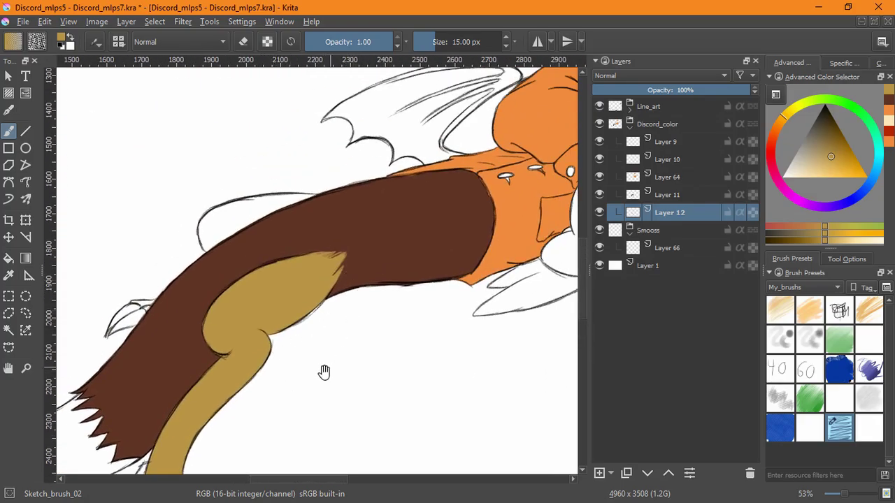
# Step: Fill the near leg's hoof on Layer 11 with the dark brown sampled from the body
pyautogui.moveTo(325, 371); pyautogui.dragTo(404, 235)
pyautogui.click(669, 194)
pyautogui.keyDown('ctrl'); pyautogui.click(249, 203); pyautogui.keyUp('ctrl')
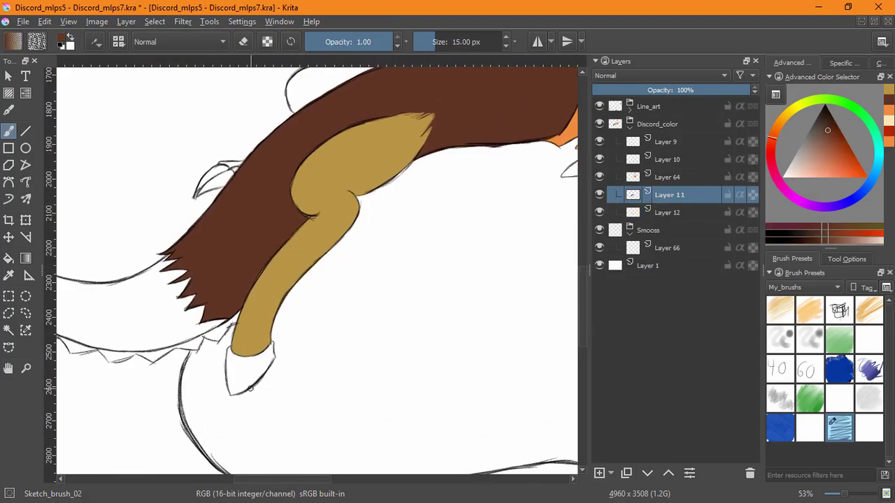
pyautogui.scroll(5, 250, 390)
pyautogui.press('f')
pyautogui.click(217, 354)
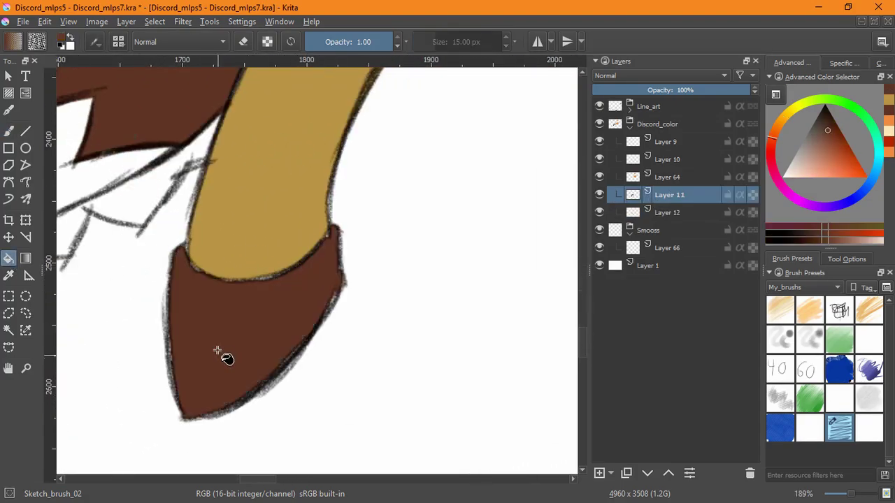
# Step: Touch up the hoof's outlines with dark brown
pyautogui.click(8, 130)
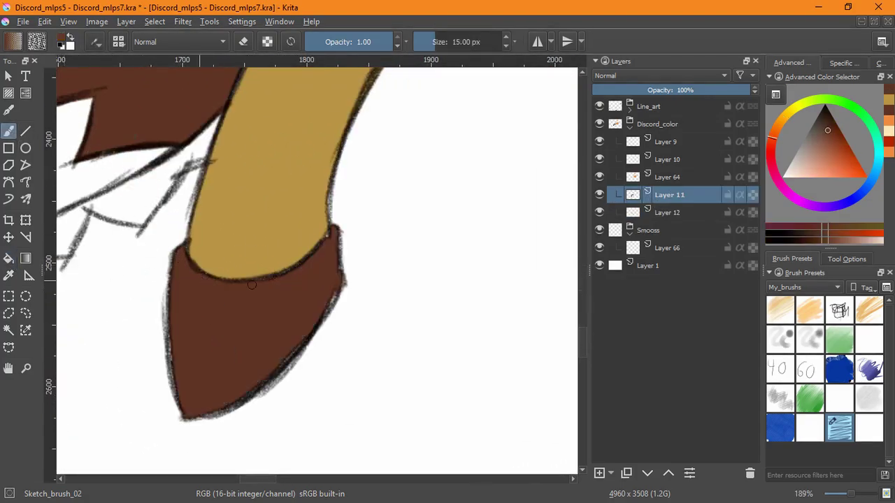
pyautogui.moveTo(273, 365); pyautogui.dragTo(236, 399)
pyautogui.moveTo(176, 320); pyautogui.dragTo(174, 283)
pyautogui.moveTo(343, 253); pyautogui.dragTo(287, 354)
pyautogui.moveTo(422, 203); pyautogui.dragTo(304, 372)
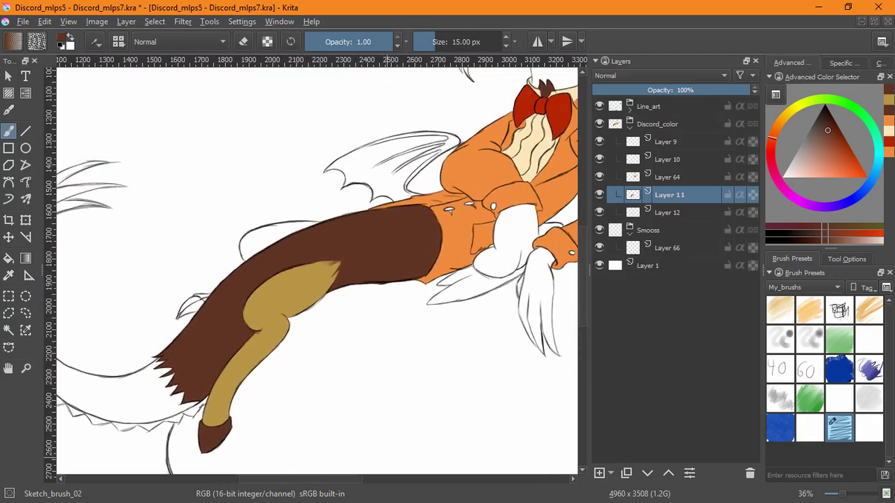
# Step: Add a paint layer beneath Layer 12 and fill the far thigh and foot behind the body with green
pyautogui.click(673, 214)
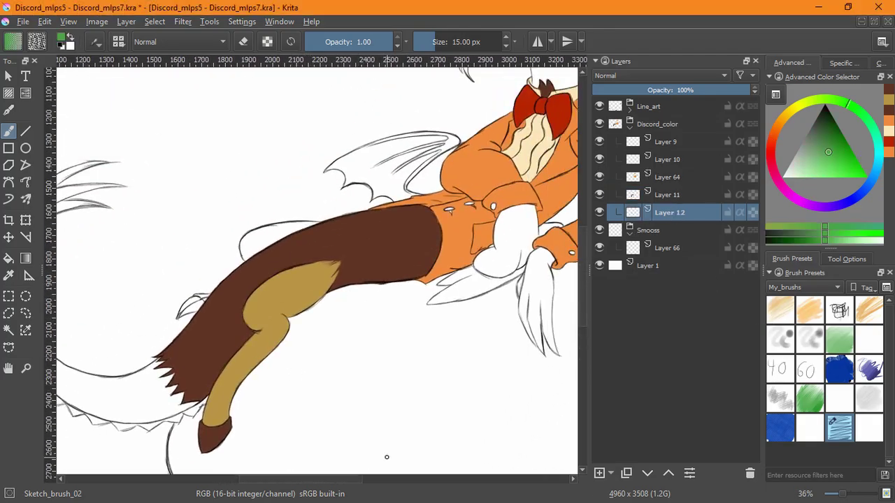
pyautogui.click(599, 474)
pyautogui.click(647, 473)
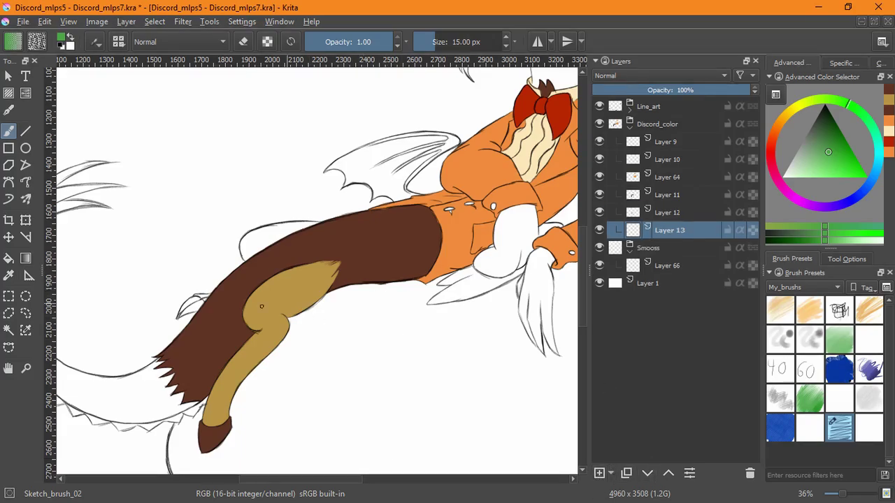
pyautogui.click(8, 258)
pyautogui.moveTo(276, 227); pyautogui.dragTo(334, 158)
pyautogui.click(323, 225)
pyautogui.moveTo(244, 305); pyautogui.dragTo(385, 196)
# Step: Paint the unfilled parts of the far foot around the claws green
pyautogui.click(9, 131)
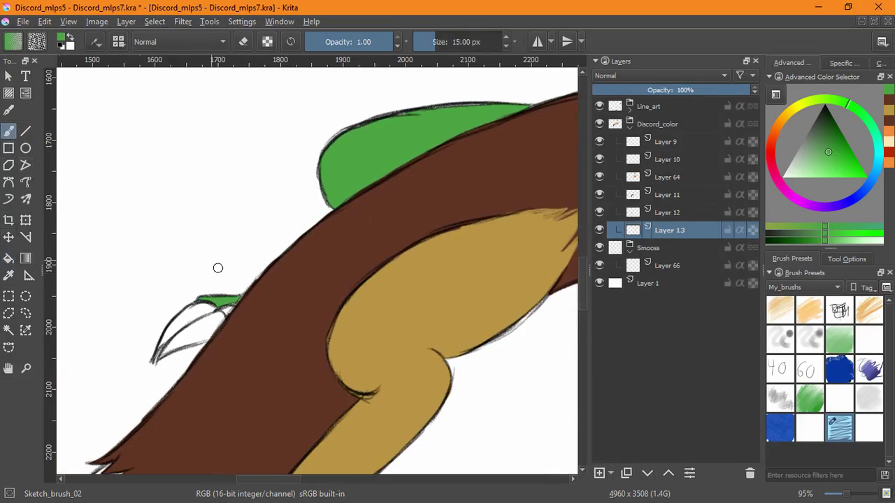
pyautogui.scroll(5, 228, 310)
pyautogui.scroll(-1, 313, 294)
pyautogui.moveTo(239, 313)
pyautogui.mouseDown()
pyautogui.moveTo(313, 293)
pyautogui.moveTo(289, 328)
pyautogui.moveTo(289, 345)
pyautogui.moveTo(255, 338)
pyautogui.moveTo(280, 350)
pyautogui.mouseUp()
pyautogui.moveTo(357, 282)
pyautogui.mouseDown()
pyautogui.moveTo(249, 294)
pyautogui.moveTo(197, 286)
pyautogui.moveTo(159, 301)
pyautogui.moveTo(221, 313)
pyautogui.mouseUp()
pyautogui.scroll(-4, 371, 267)
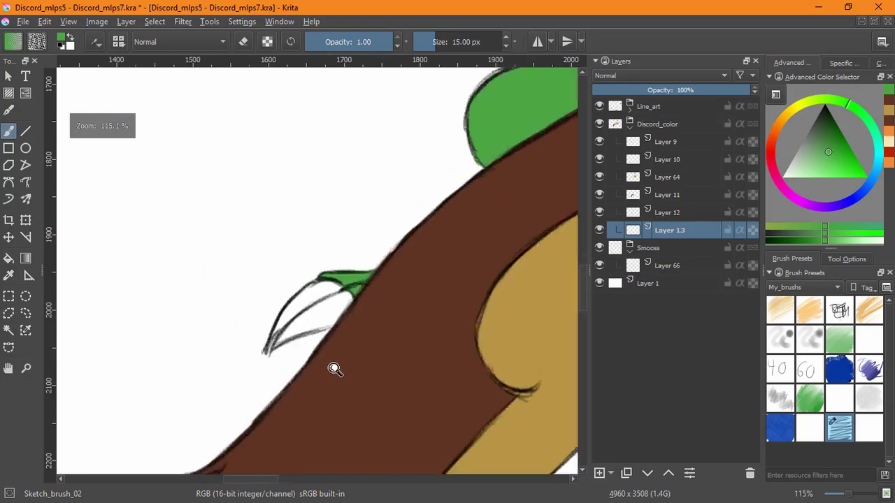
# Step: Touch up the green on the far foot around the claws, erasing any colour that spills past the outlines
pyautogui.moveTo(485, 171); pyautogui.dragTo(275, 412)
pyautogui.scroll(2, 275, 412)
pyautogui.moveTo(280, 360)
pyautogui.mouseDown()
pyautogui.moveTo(281, 435)
pyautogui.moveTo(239, 474)
pyautogui.mouseUp()
pyautogui.moveTo(215, 367)
pyautogui.mouseDown()
pyautogui.moveTo(220, 340)
pyautogui.moveTo(269, 277)
pyautogui.moveTo(230, 302)
pyautogui.mouseUp()
pyautogui.press('e')
pyautogui.press('e')
pyautogui.moveTo(298, 275)
pyautogui.mouseDown()
pyautogui.moveTo(248, 301)
pyautogui.moveTo(217, 352)
pyautogui.mouseUp()
pyautogui.press('e')
pyautogui.press('e')
pyautogui.moveTo(298, 292)
pyautogui.mouseDown()
pyautogui.moveTo(240, 327)
pyautogui.moveTo(215, 356)
pyautogui.mouseUp()
# Step: Paint the green up to the upper outline of the far thigh where it meets the body
pyautogui.moveTo(288, 283)
pyautogui.mouseDown()
pyautogui.moveTo(247, 315)
pyautogui.moveTo(325, 266)
pyautogui.mouseUp()
pyautogui.moveTo(419, 239); pyautogui.dragTo(362, 240)
pyautogui.moveTo(461, 278); pyautogui.dragTo(332, 285)
pyautogui.moveTo(345, 242)
pyautogui.mouseDown()
pyautogui.moveTo(454, 226)
pyautogui.moveTo(439, 228)
pyautogui.mouseUp()
pyautogui.moveTo(526, 246); pyautogui.dragTo(377, 271)
pyautogui.moveTo(446, 253); pyautogui.dragTo(475, 248)
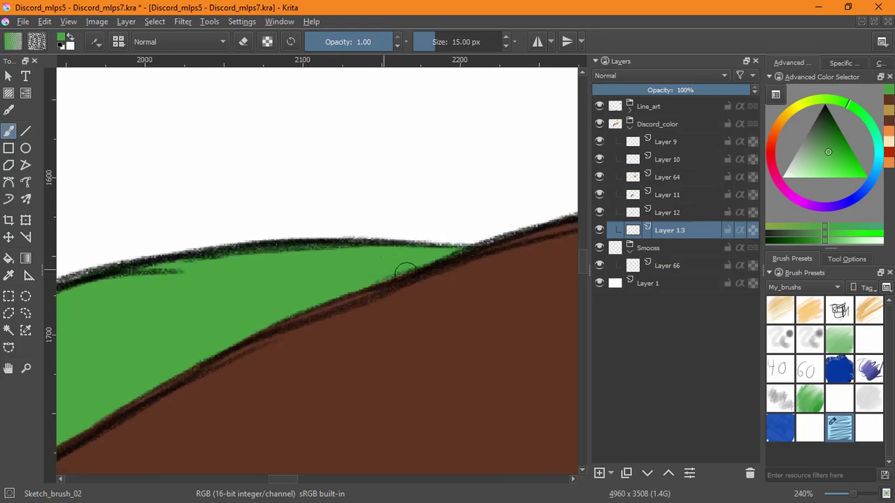
# Step: Add a paint layer beneath Layer 13, fill the head and neck with a grey-beige, and save the file
pyautogui.scroll(-5, 438, 313)
pyautogui.moveTo(431, 391); pyautogui.dragTo(432, 340)
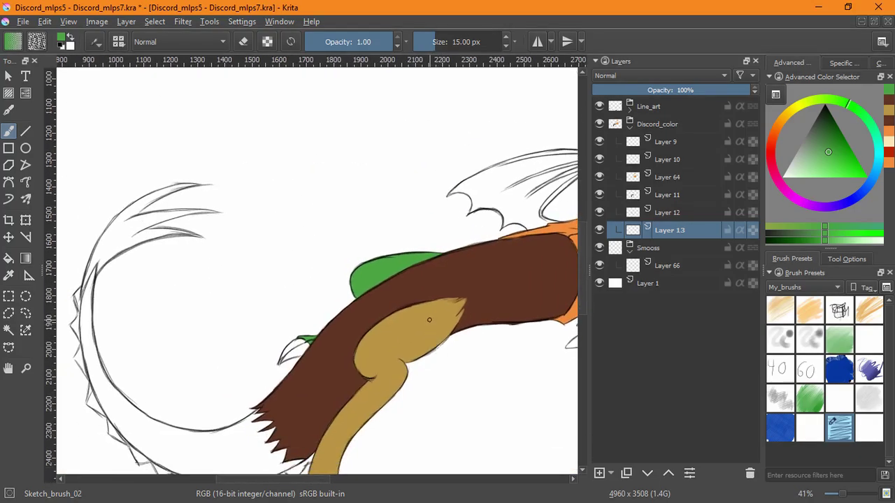
pyautogui.moveTo(573, 301); pyautogui.dragTo(371, 364)
pyautogui.moveTo(431, 307); pyautogui.dragTo(340, 365)
pyautogui.moveTo(453, 224); pyautogui.dragTo(409, 335)
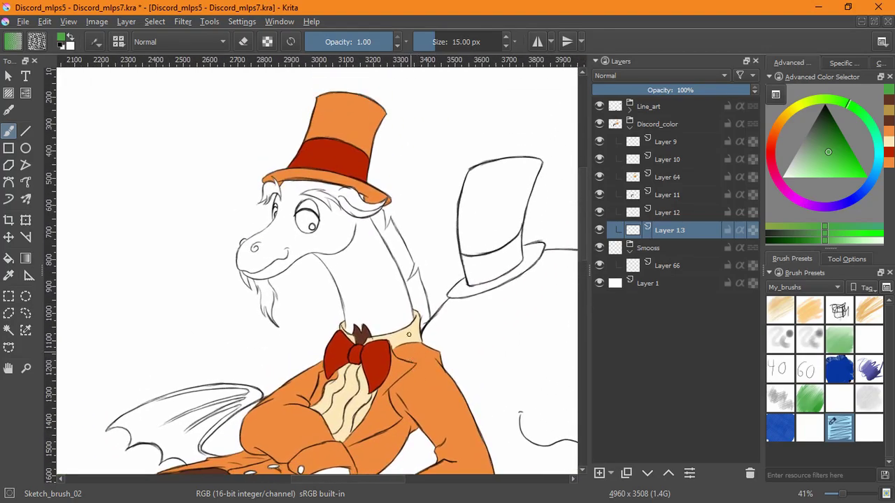
pyautogui.hotkey('alt', 'Tab')
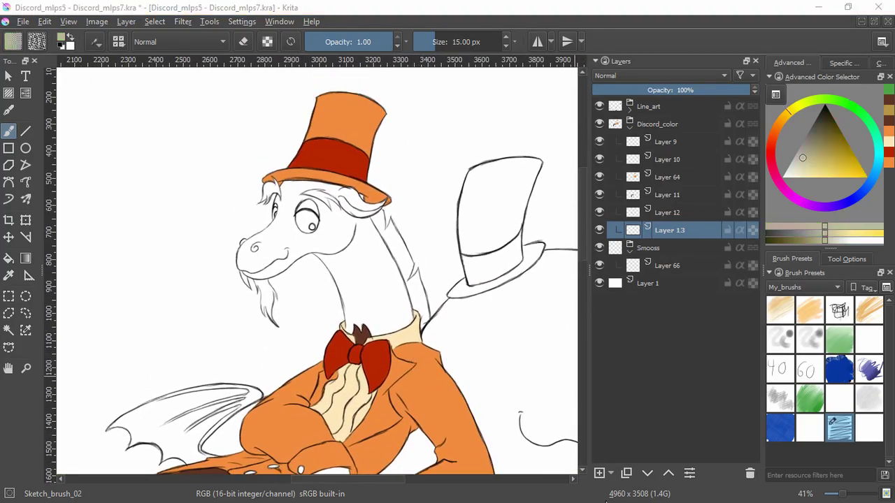
pyautogui.click(599, 474)
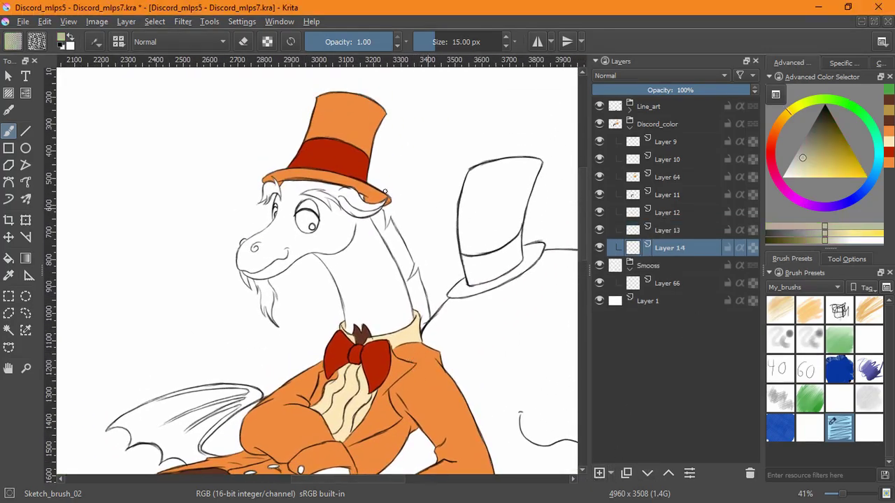
pyautogui.click(8, 258)
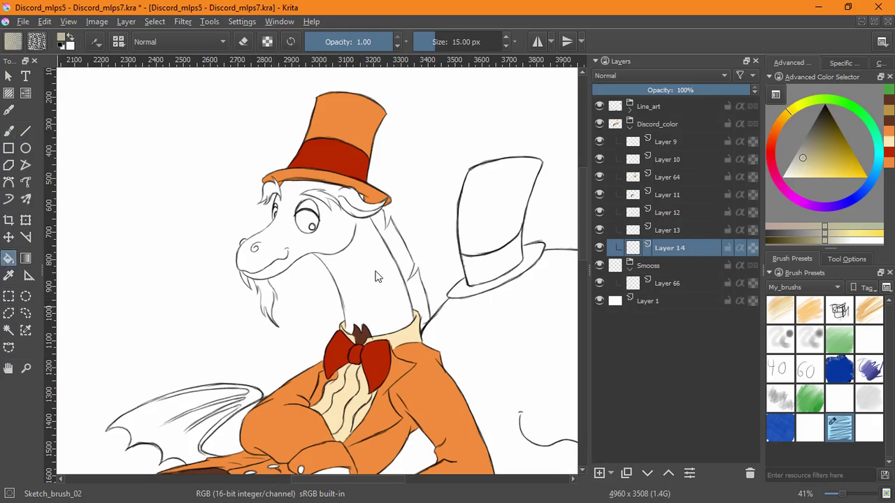
pyautogui.click(380, 316)
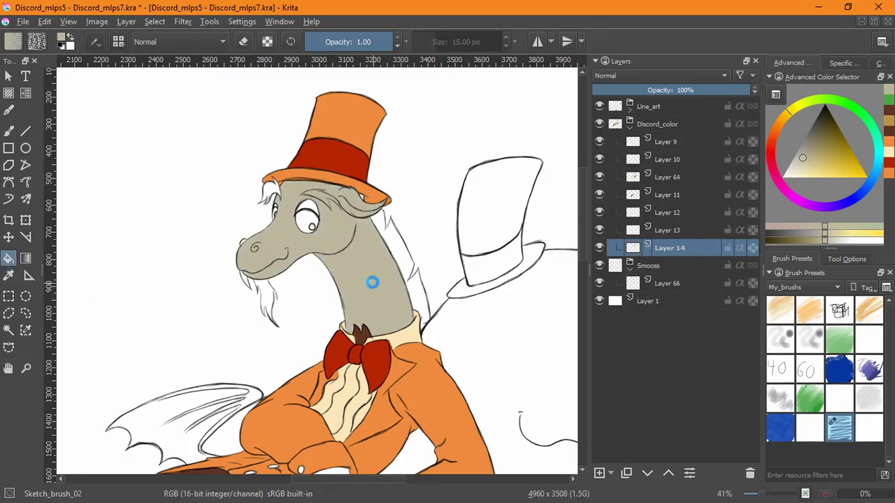
pyautogui.hotkey('ctrl', 's')
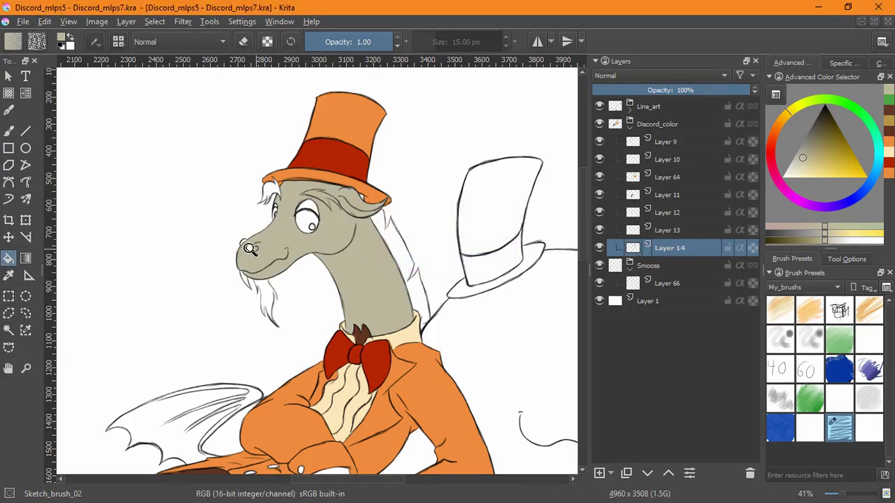
# Step: Touch up the grey-beige along the muzzle and jaw outlines with the brush
pyautogui.scroll(4, 288, 241)
pyautogui.press('b')
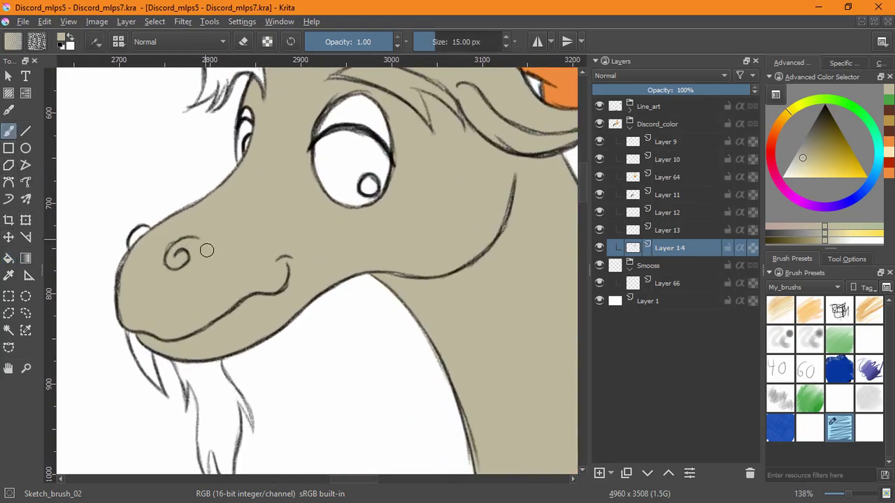
pyautogui.click(130, 292)
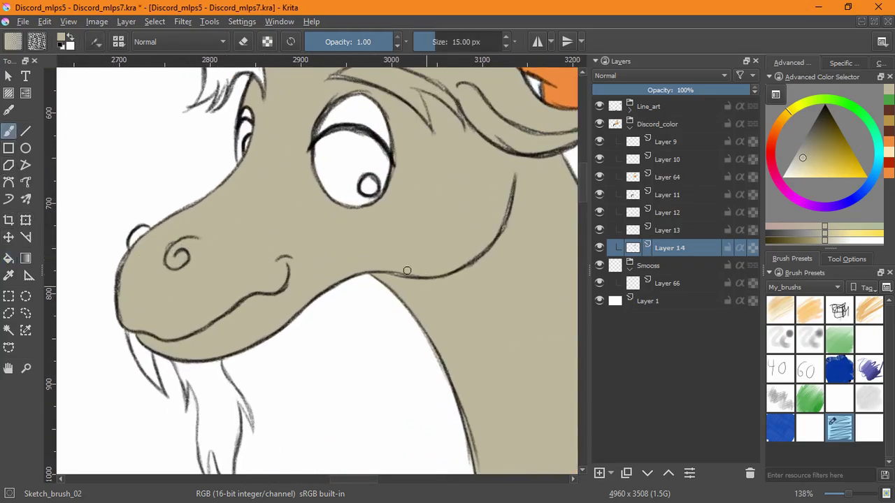
pyautogui.moveTo(476, 255); pyautogui.dragTo(379, 456)
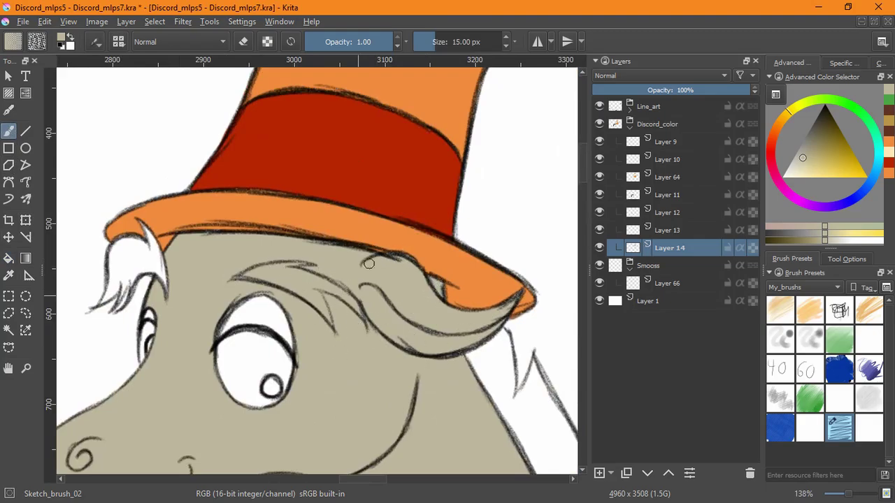
# Step: Erase the grey-beige inside the near eyebrow and repaint the skin around its outline
pyautogui.scroll(5, 326, 307)
pyautogui.press('e')
pyautogui.moveTo(338, 259)
pyautogui.mouseDown()
pyautogui.moveTo(376, 286)
pyautogui.moveTo(355, 260)
pyautogui.moveTo(300, 247)
pyautogui.moveTo(268, 252)
pyautogui.moveTo(227, 216)
pyautogui.moveTo(259, 207)
pyautogui.moveTo(140, 230)
pyautogui.moveTo(296, 280)
pyautogui.moveTo(291, 253)
pyautogui.moveTo(283, 256)
pyautogui.moveTo(349, 376)
pyautogui.mouseUp()
pyautogui.press('e')
pyautogui.moveTo(347, 334); pyautogui.dragTo(314, 270)
pyautogui.moveTo(365, 380)
pyautogui.mouseDown()
pyautogui.moveTo(349, 338)
pyautogui.moveTo(326, 349)
pyautogui.mouseUp()
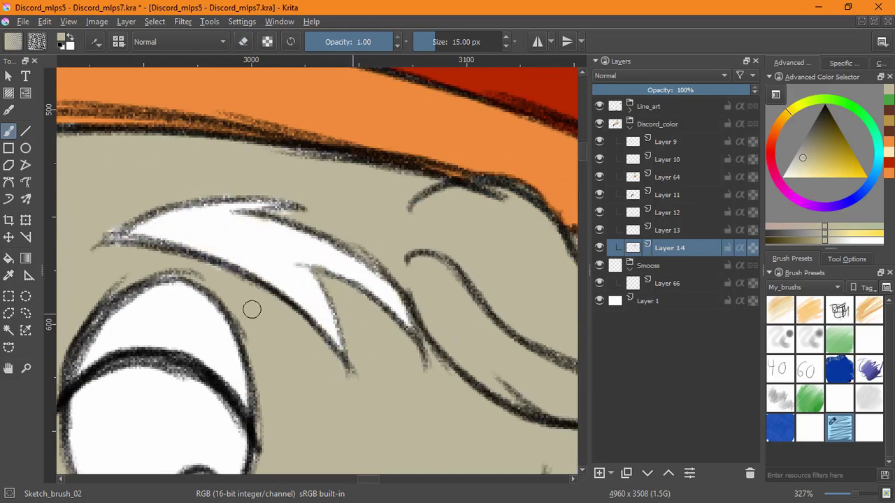
pyautogui.moveTo(153, 204); pyautogui.dragTo(298, 204)
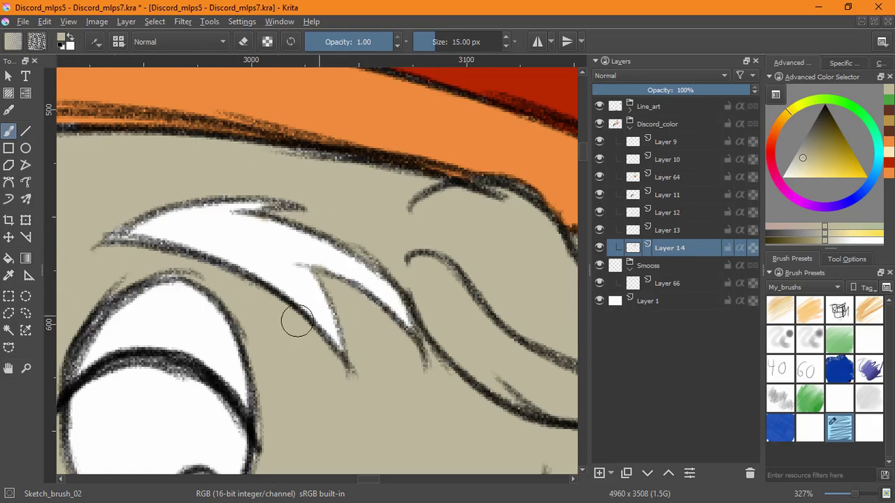
# Step: Paint the upper eyelids grey-beige and touch up the skin colour around the far eye
pyautogui.moveTo(155, 286); pyautogui.dragTo(277, 284)
pyautogui.moveTo(231, 307)
pyautogui.mouseDown()
pyautogui.moveTo(172, 381)
pyautogui.moveTo(378, 375)
pyautogui.moveTo(356, 373)
pyautogui.moveTo(307, 298)
pyautogui.mouseUp()
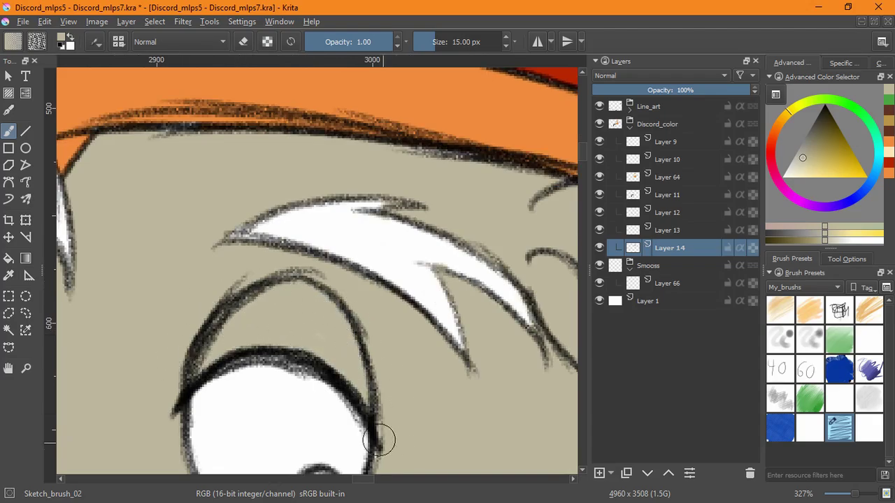
pyautogui.hscroll(-6, 389, 445)
pyautogui.moveTo(319, 376)
pyautogui.mouseDown()
pyautogui.moveTo(351, 387)
pyautogui.moveTo(374, 429)
pyautogui.mouseUp()
pyautogui.moveTo(373, 429); pyautogui.dragTo(334, 231)
pyautogui.moveTo(138, 250); pyautogui.dragTo(160, 200)
pyautogui.moveTo(213, 318); pyautogui.dragTo(197, 405)
pyautogui.moveTo(218, 297)
pyautogui.mouseDown()
pyautogui.moveTo(225, 309)
pyautogui.moveTo(242, 285)
pyautogui.mouseUp()
pyautogui.scroll(-5, 355, 336)
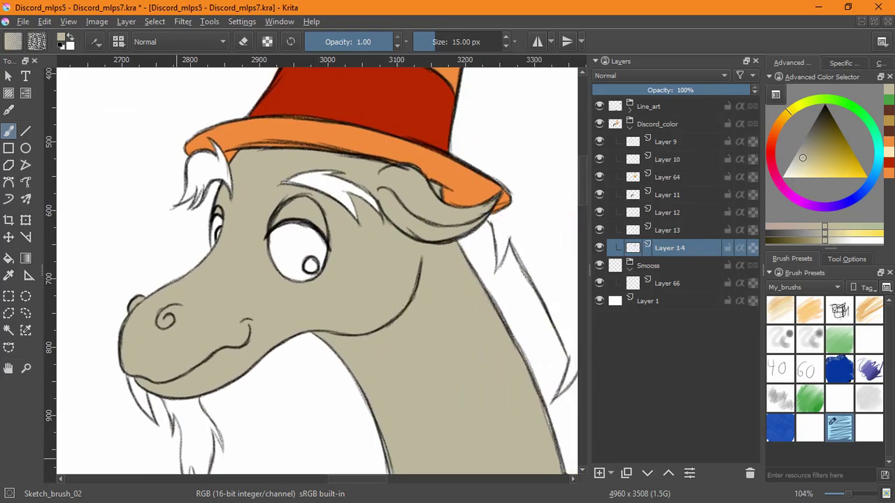
# Step: Pick a warm off-white and fill the near eyebrow with it
pyautogui.click(889, 151)
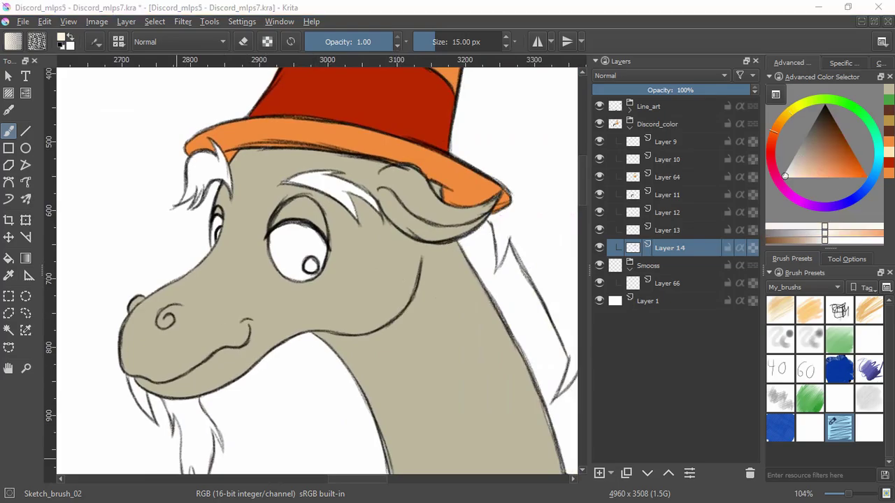
pyautogui.moveTo(293, 381)
pyautogui.mouseDown()
pyautogui.moveTo(292, 373)
pyautogui.moveTo(300, 387)
pyautogui.mouseUp()
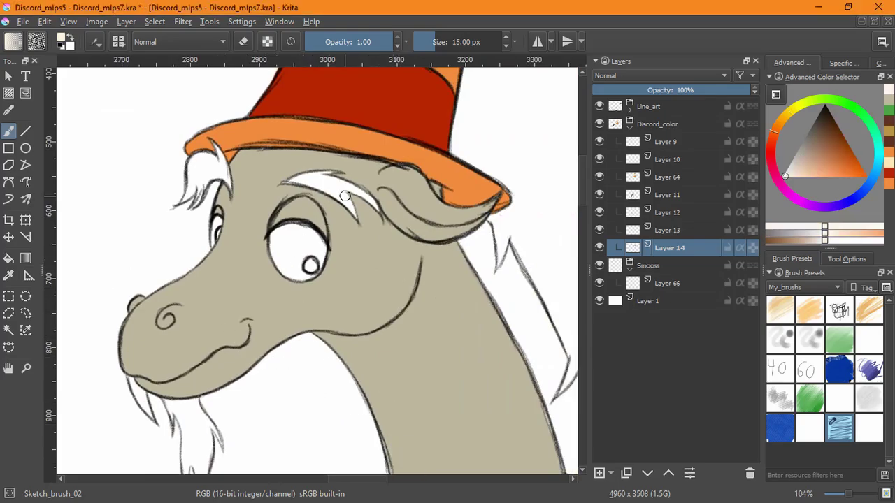
pyautogui.moveTo(335, 229); pyautogui.dragTo(327, 332)
pyautogui.click(10, 260)
pyautogui.click(314, 279)
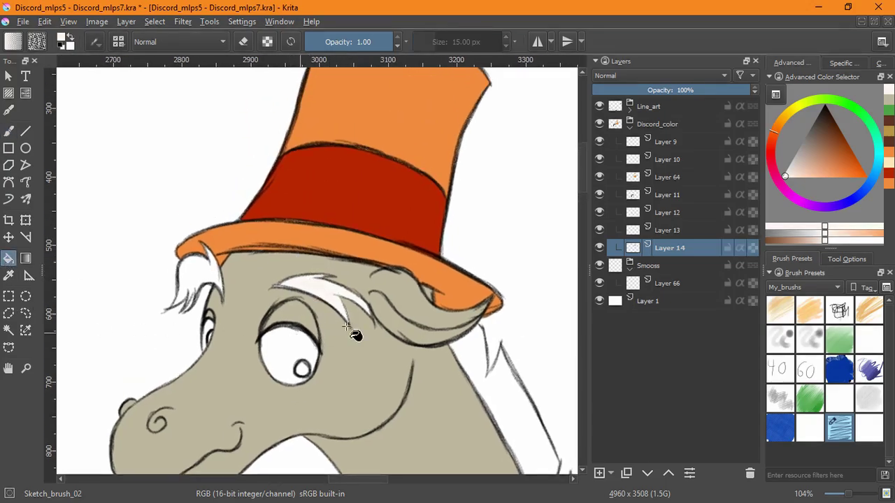
# Step: Add a paint layer above Layer 14, fill the hair tuft under the hat brim with off-white, and try filling the beard
pyautogui.click(600, 472)
pyautogui.click(191, 273)
pyautogui.moveTo(240, 376); pyautogui.dragTo(284, 223)
pyautogui.click(231, 358)
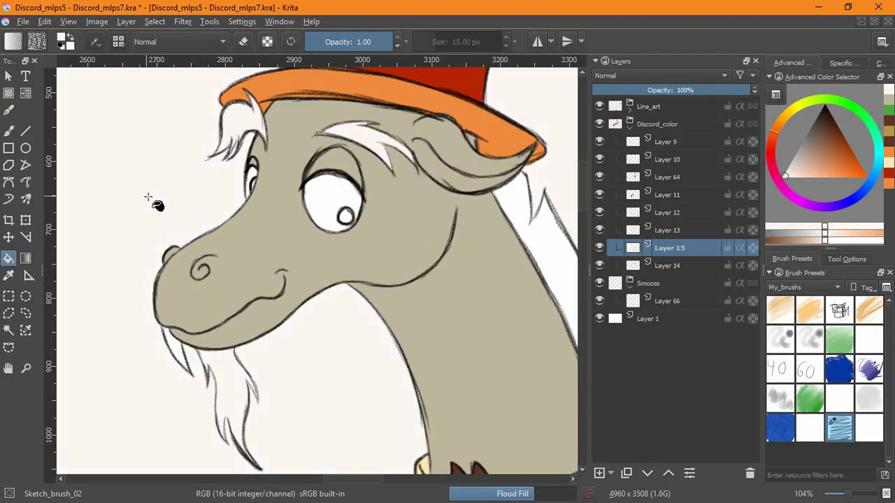
# Step: Paint the goatee's strands off-white by brush within their outlines on Layer 15
pyautogui.press('b')
pyautogui.moveTo(246, 398)
pyautogui.mouseDown()
pyautogui.moveTo(254, 356)
pyautogui.moveTo(210, 235)
pyautogui.mouseUp()
pyautogui.moveTo(188, 182)
pyautogui.mouseDown()
pyautogui.moveTo(236, 119)
pyautogui.moveTo(170, 164)
pyautogui.moveTo(164, 251)
pyautogui.mouseUp()
pyautogui.moveTo(184, 296)
pyautogui.mouseDown()
pyautogui.moveTo(149, 96)
pyautogui.moveTo(202, 129)
pyautogui.moveTo(220, 286)
pyautogui.mouseUp()
pyautogui.moveTo(257, 245); pyautogui.dragTo(259, 201)
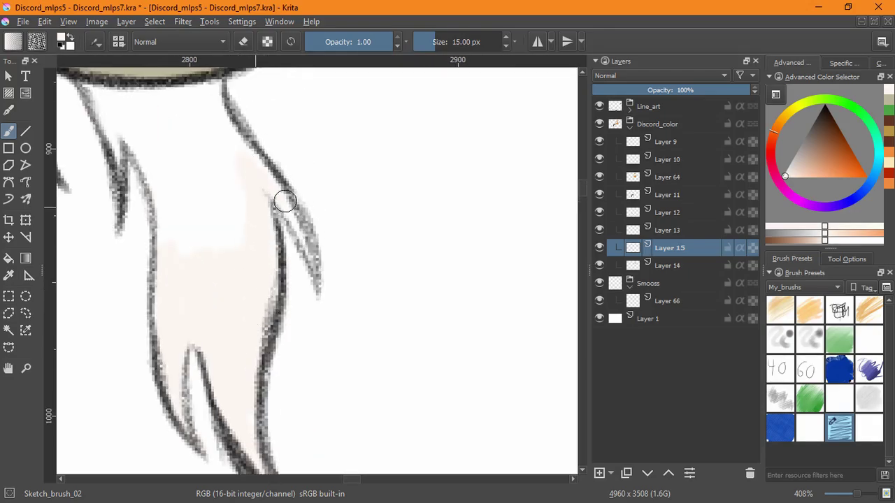
pyautogui.moveTo(193, 89)
pyautogui.mouseDown()
pyautogui.moveTo(210, 177)
pyautogui.moveTo(110, 100)
pyautogui.moveTo(215, 171)
pyautogui.moveTo(251, 304)
pyautogui.mouseUp()
pyautogui.moveTo(164, 293); pyautogui.dragTo(145, 208)
pyautogui.moveTo(336, 218); pyautogui.dragTo(350, 367)
pyautogui.moveTo(397, 227)
pyautogui.mouseDown()
pyautogui.moveTo(377, 338)
pyautogui.moveTo(341, 374)
pyautogui.mouseUp()
pyautogui.moveTo(474, 389); pyautogui.dragTo(468, 378)
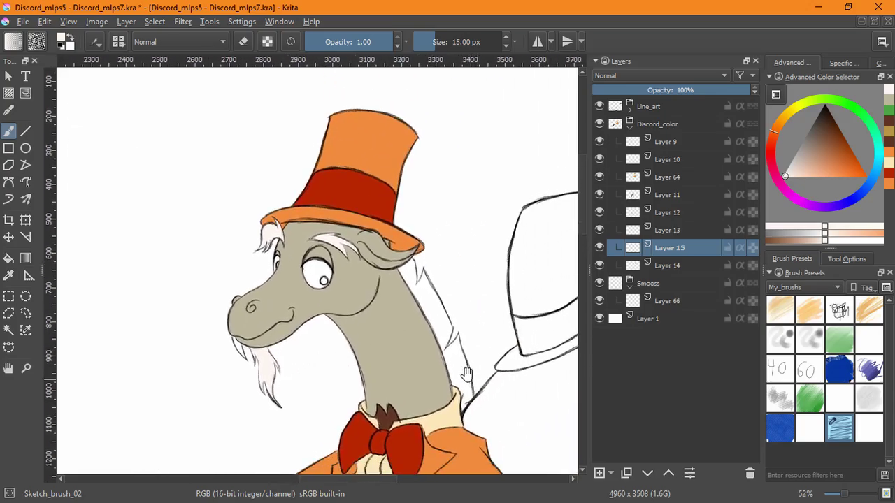
# Step: Add a paint layer directly beneath Layer 14 and fill both eyes with yellow
pyautogui.click(746, 265)
pyautogui.click(599, 473)
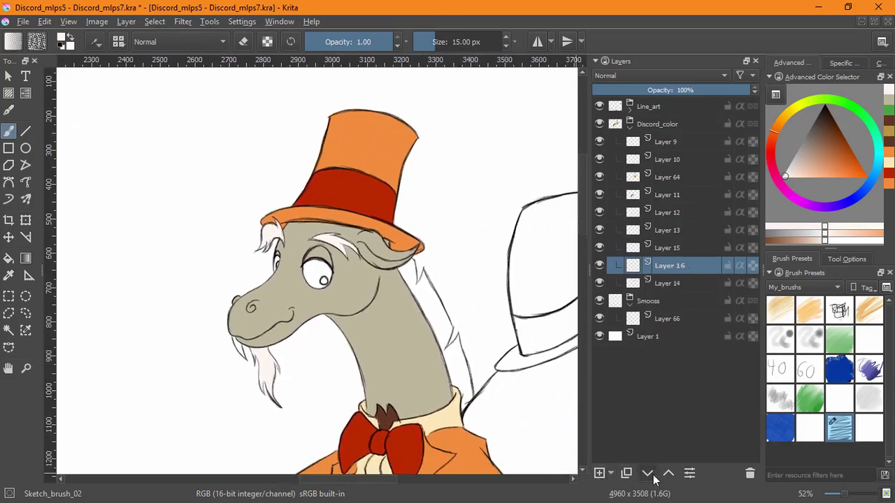
pyautogui.click(647, 473)
pyautogui.scroll(6, 332, 276)
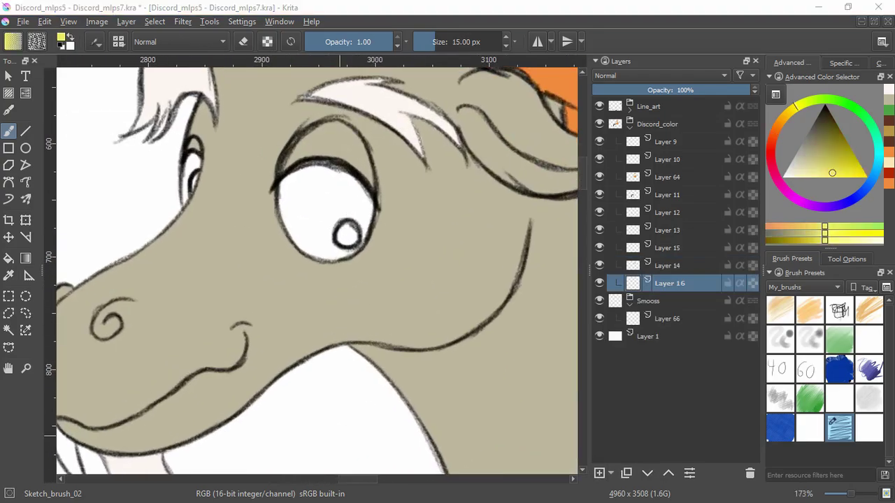
pyautogui.click(9, 258)
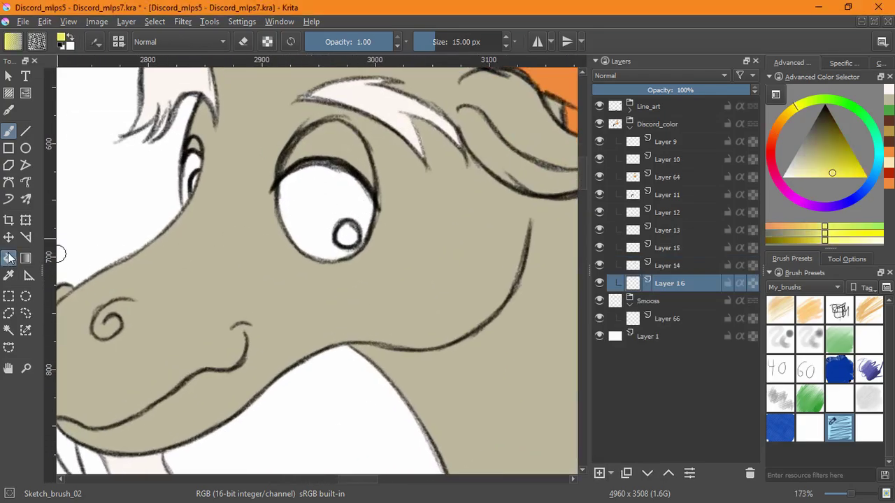
pyautogui.click(293, 246)
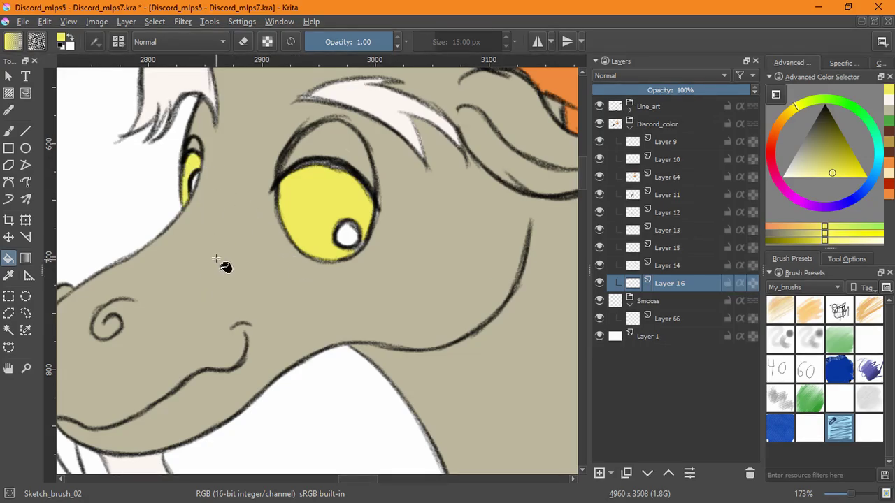
# Step: Touch up the yellow along the outlines of both eyes
pyautogui.click(9, 132)
pyautogui.scroll(4, 353, 285)
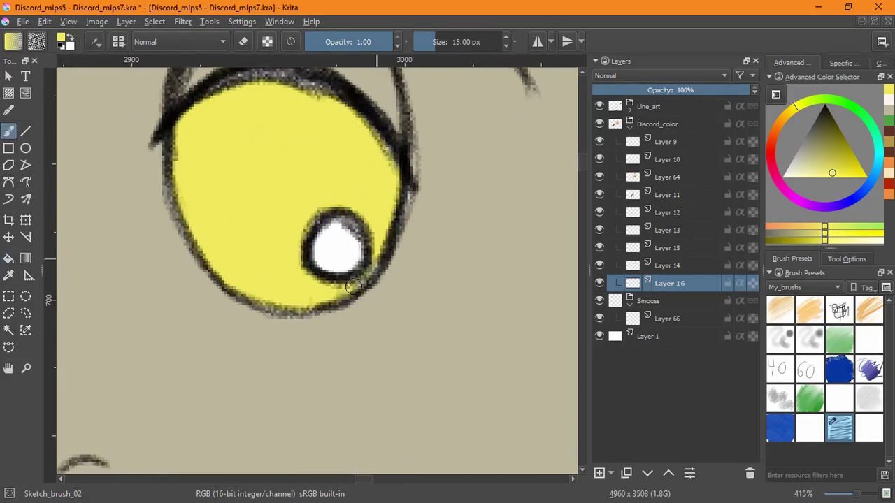
pyautogui.moveTo(324, 105); pyautogui.dragTo(253, 82)
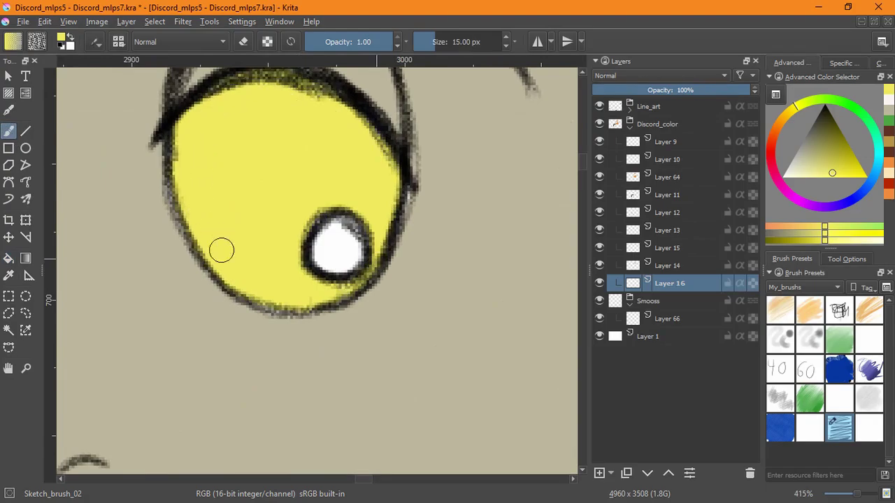
pyautogui.moveTo(298, 189); pyautogui.dragTo(594, 381)
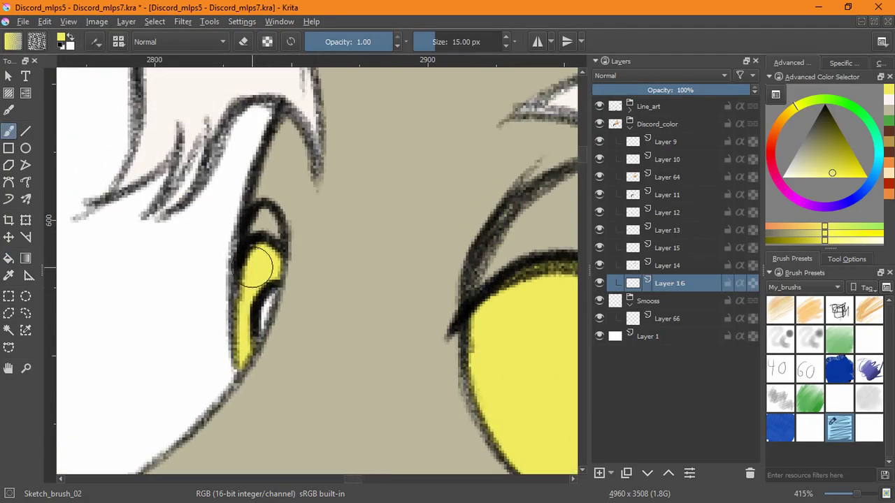
pyautogui.press('e')
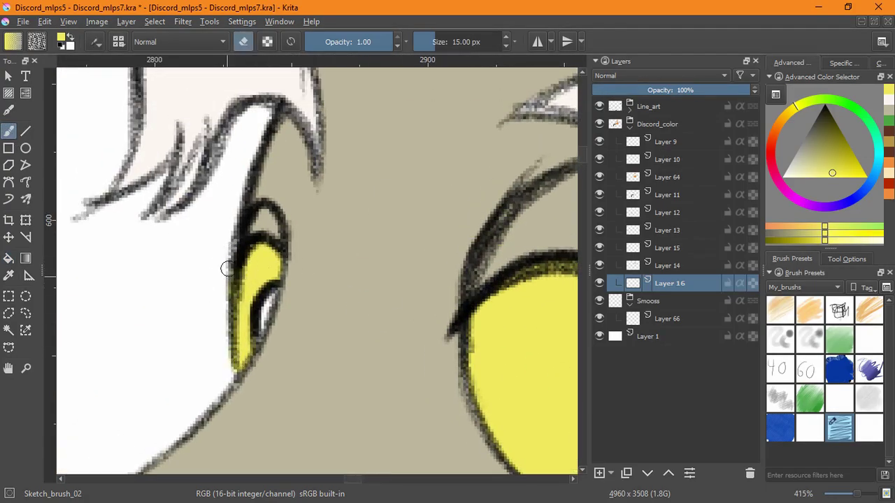
# Step: Move the Discord line-art layer above Layer 55 Merged in the Line_art group and lock its alpha
pyautogui.click(629, 106)
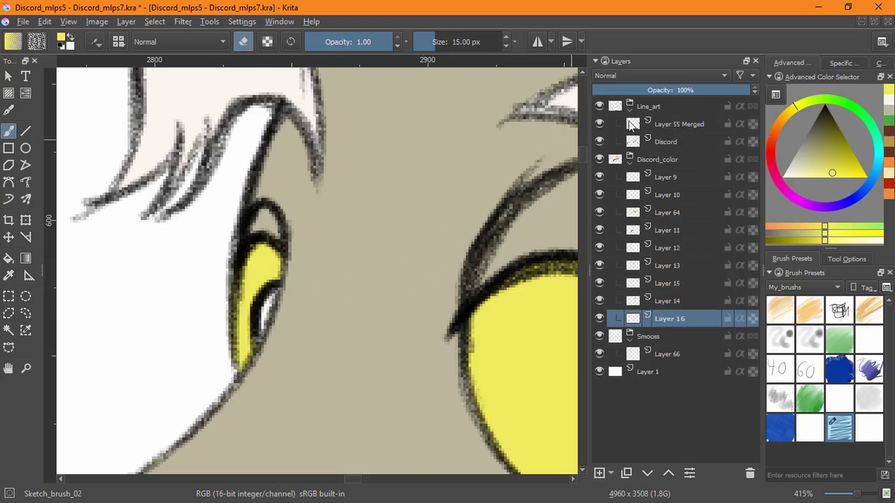
pyautogui.click(660, 144)
pyautogui.click(599, 121)
pyautogui.click(599, 121)
pyautogui.click(600, 140)
pyautogui.click(600, 140)
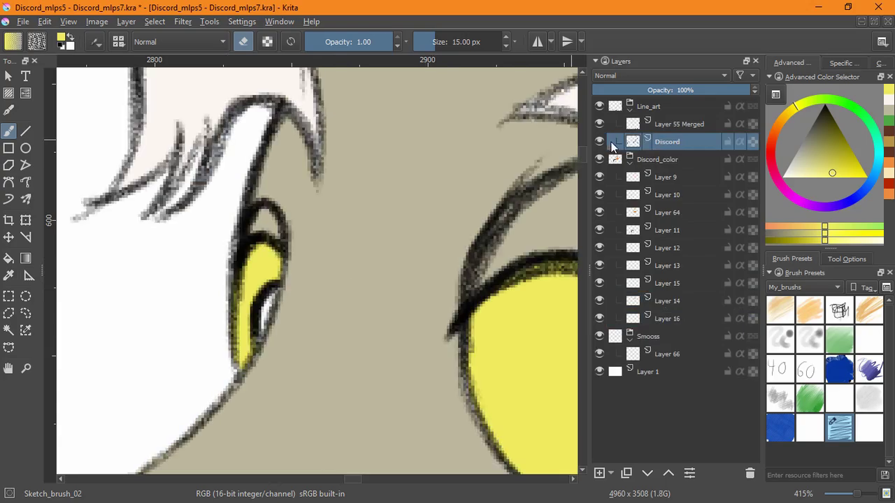
pyautogui.click(666, 474)
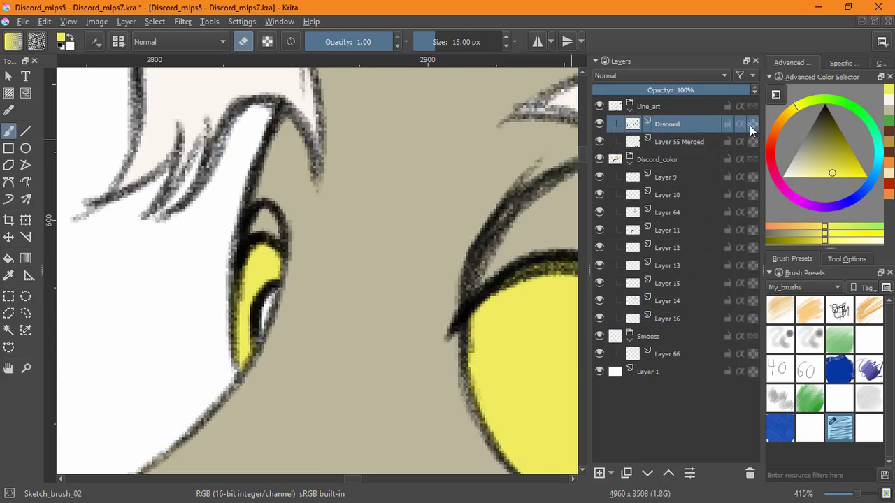
pyautogui.moveTo(273, 285)
pyautogui.mouseDown()
pyautogui.moveTo(253, 320)
pyautogui.moveTo(258, 341)
pyautogui.mouseUp()
pyautogui.hotkey('ctrl', 'z')
pyautogui.press('e')
pyautogui.moveTo(274, 291); pyautogui.dragTo(260, 350)
pyautogui.hotkey('ctrl', 'z')
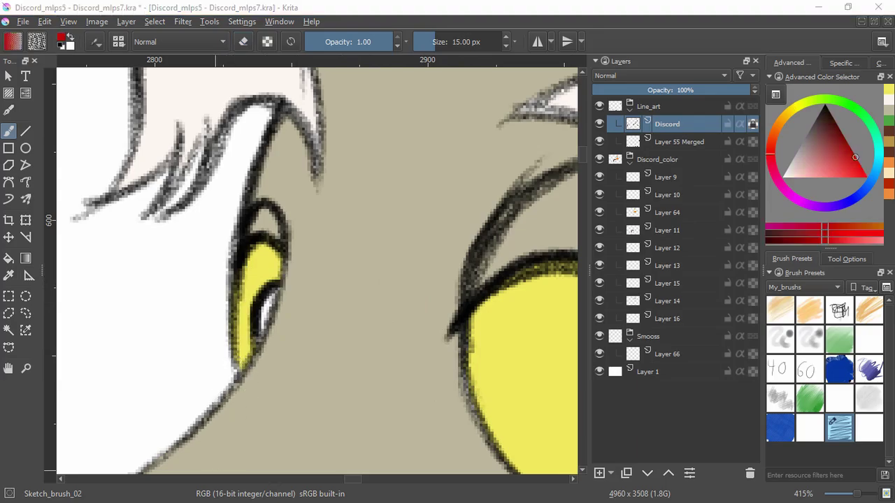
# Step: Recolour the outlines of both pupils red on the Discord line-art layer
pyautogui.moveTo(257, 304)
pyautogui.mouseDown()
pyautogui.moveTo(269, 288)
pyautogui.moveTo(256, 303)
pyautogui.moveTo(255, 341)
pyautogui.mouseUp()
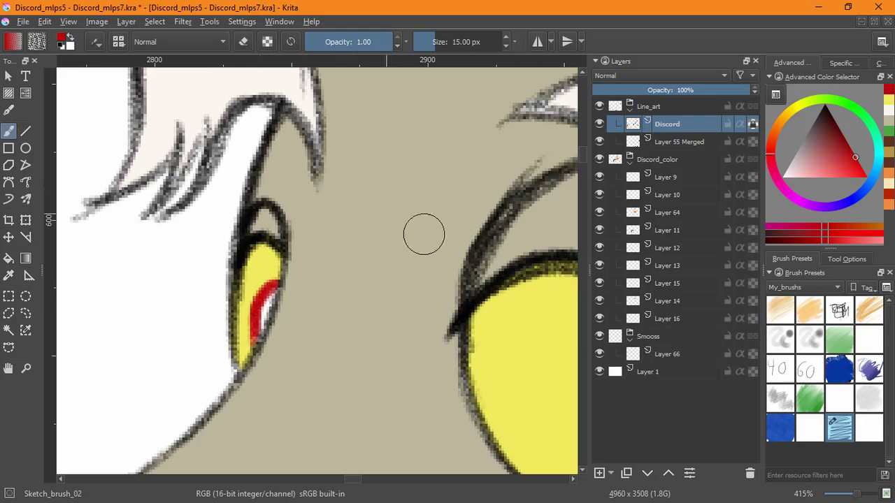
pyautogui.moveTo(498, 357); pyautogui.dragTo(223, 310)
pyautogui.moveTo(334, 377)
pyautogui.mouseDown()
pyautogui.moveTo(354, 356)
pyautogui.moveTo(383, 381)
pyautogui.moveTo(376, 401)
pyautogui.moveTo(386, 386)
pyautogui.moveTo(353, 418)
pyautogui.mouseUp()
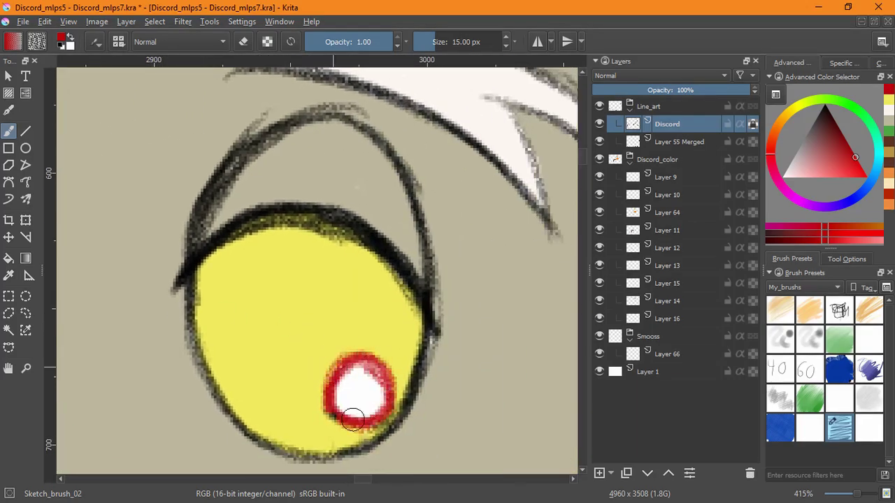
pyautogui.moveTo(274, 313); pyautogui.dragTo(532, 381)
pyautogui.moveTo(246, 294)
pyautogui.mouseDown()
pyautogui.moveTo(261, 267)
pyautogui.moveTo(253, 287)
pyautogui.mouseUp()
pyautogui.moveTo(204, 423); pyautogui.dragTo(208, 390)
pyautogui.moveTo(391, 266)
pyautogui.mouseDown()
pyautogui.moveTo(450, 346)
pyautogui.moveTo(283, 348)
pyautogui.mouseUp()
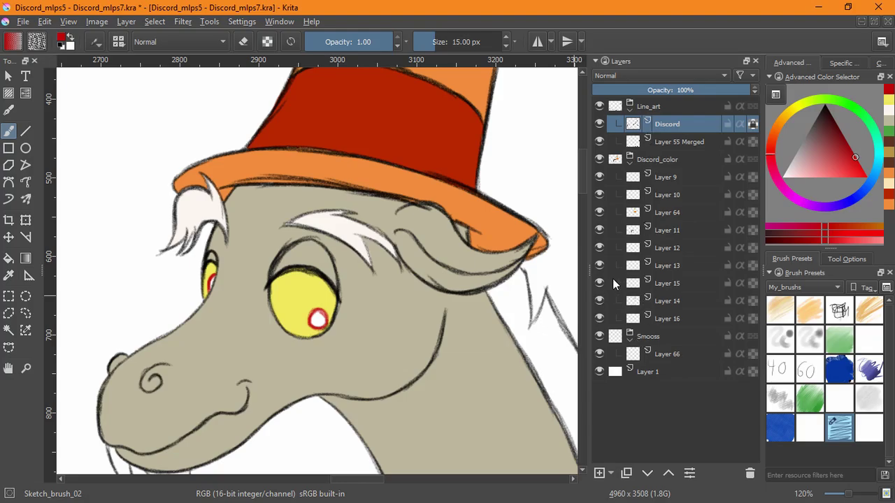
# Step: Add a paint layer directly beneath Layer 16 and fill the mane along the back of the neck with near-black
pyautogui.click(599, 318)
pyautogui.click(600, 318)
pyautogui.click(660, 318)
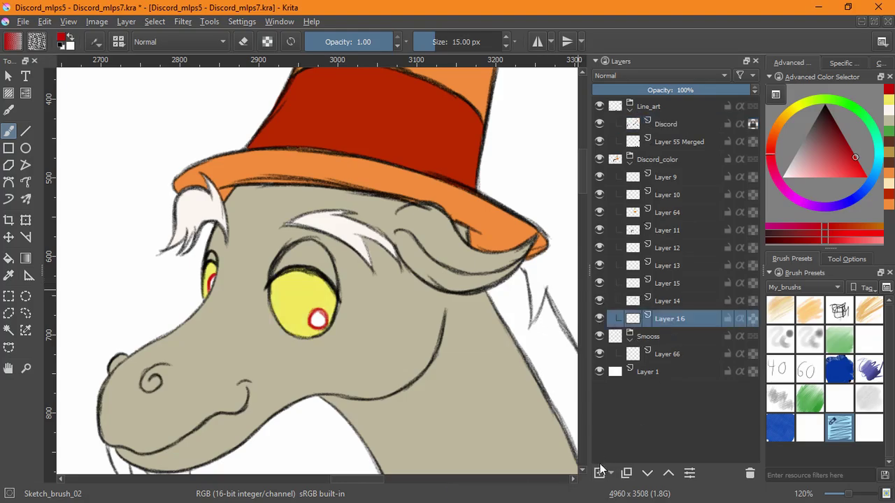
pyautogui.click(599, 473)
pyautogui.click(647, 474)
pyautogui.moveTo(441, 388); pyautogui.dragTo(247, 213)
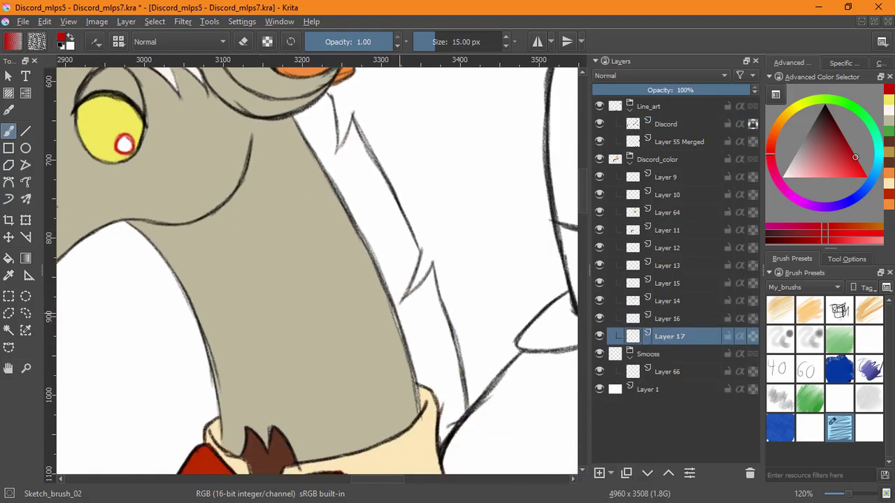
pyautogui.press('d')
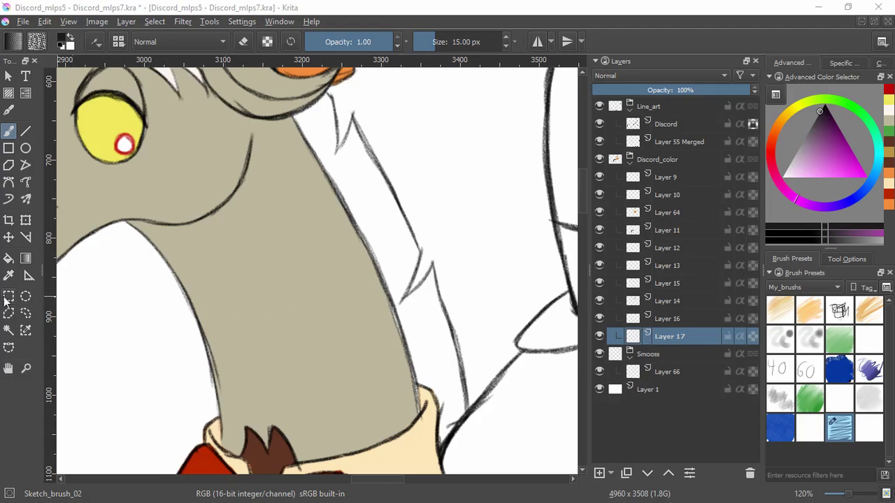
pyautogui.click(8, 258)
pyautogui.click(398, 251)
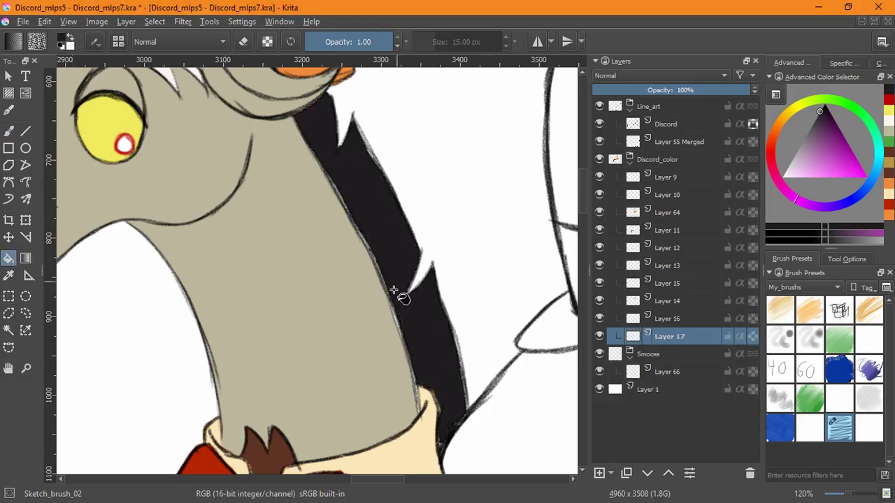
# Step: Brush near-black into the gaps left along the mane's outline
pyautogui.click(8, 130)
pyautogui.scroll(5, 404, 280)
pyautogui.moveTo(385, 98); pyautogui.dragTo(406, 413)
pyautogui.moveTo(241, 91)
pyautogui.mouseDown()
pyautogui.moveTo(332, 276)
pyautogui.moveTo(365, 393)
pyautogui.mouseUp()
pyautogui.moveTo(318, 168); pyautogui.dragTo(560, 269)
# Step: Sample the head's grey-beige and brush it under the outline at the back of the neck on Layer 14
pyautogui.click(668, 319)
pyautogui.click(600, 319)
pyautogui.click(600, 319)
pyautogui.click(601, 300)
pyautogui.click(600, 300)
pyautogui.click(652, 302)
pyautogui.keyDown('ctrl'); pyautogui.click(140, 281); pyautogui.keyUp('ctrl')
pyautogui.moveTo(291, 256)
pyautogui.mouseDown()
pyautogui.moveTo(381, 184)
pyautogui.moveTo(406, 147)
pyautogui.mouseUp()
pyautogui.moveTo(168, 277); pyautogui.dragTo(174, 371)
pyautogui.moveTo(202, 244); pyautogui.dragTo(361, 339)
pyautogui.moveTo(433, 455); pyautogui.dragTo(295, 288)
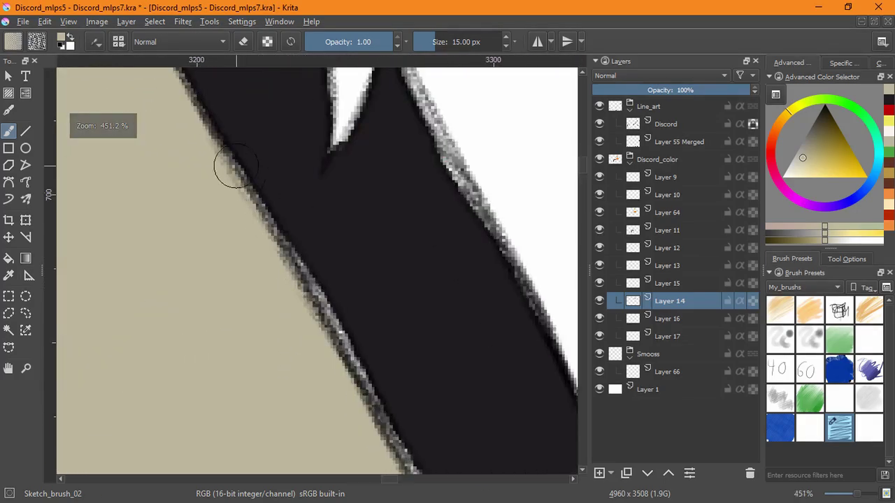
pyautogui.moveTo(234, 164)
pyautogui.mouseDown()
pyautogui.moveTo(359, 377)
pyautogui.moveTo(388, 453)
pyautogui.mouseUp()
pyautogui.moveTo(388, 463)
pyautogui.mouseDown()
pyautogui.moveTo(295, 299)
pyautogui.moveTo(393, 454)
pyautogui.mouseUp()
pyautogui.moveTo(395, 461)
pyautogui.mouseDown()
pyautogui.moveTo(334, 314)
pyautogui.moveTo(360, 404)
pyautogui.mouseUp()
# Step: Erase and repaint the grey-beige along the neck's back edge so it follows the outline beside the mane
pyautogui.press('e')
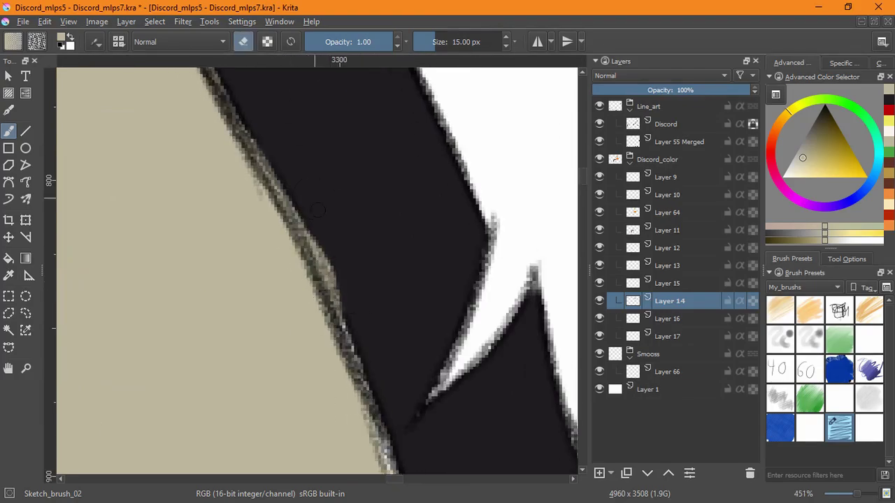
pyautogui.moveTo(313, 225); pyautogui.dragTo(341, 307)
pyautogui.press('e')
pyautogui.moveTo(348, 374); pyautogui.dragTo(372, 423)
pyautogui.moveTo(374, 429)
pyautogui.mouseDown()
pyautogui.moveTo(336, 289)
pyautogui.moveTo(368, 412)
pyautogui.mouseUp()
pyautogui.press('e')
pyautogui.moveTo(339, 269); pyautogui.dragTo(355, 308)
pyautogui.moveTo(383, 375); pyautogui.dragTo(356, 255)
pyautogui.press('e')
pyautogui.moveTo(332, 255); pyautogui.dragTo(372, 381)
pyautogui.moveTo(385, 448); pyautogui.dragTo(353, 347)
pyautogui.moveTo(344, 274)
pyautogui.mouseDown()
pyautogui.moveTo(367, 462)
pyautogui.moveTo(355, 315)
pyautogui.mouseUp()
pyautogui.moveTo(354, 267); pyautogui.dragTo(358, 339)
# Step: Touch up the grey-beige under the jaw and neck outlines and clean its edge against the mane
pyautogui.moveTo(300, 279); pyautogui.dragTo(514, 203)
pyautogui.moveTo(192, 293); pyautogui.dragTo(520, 323)
pyautogui.moveTo(336, 349); pyautogui.dragTo(337, 390)
pyautogui.moveTo(165, 75); pyautogui.dragTo(230, 266)
pyautogui.moveTo(192, 322); pyautogui.dragTo(172, 217)
pyautogui.moveTo(197, 175); pyautogui.dragTo(282, 403)
pyautogui.moveTo(188, 271); pyautogui.dragTo(326, 375)
pyautogui.moveTo(234, 208); pyautogui.dragTo(321, 383)
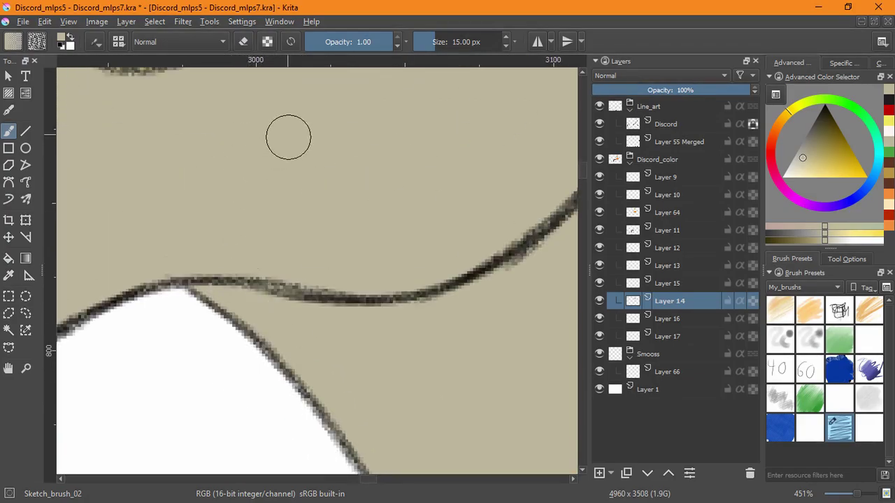
pyautogui.scroll(-6, 343, 393)
pyautogui.moveTo(399, 386)
pyautogui.mouseDown()
pyautogui.moveTo(361, 356)
pyautogui.moveTo(342, 292)
pyautogui.mouseUp()
pyautogui.press('e')
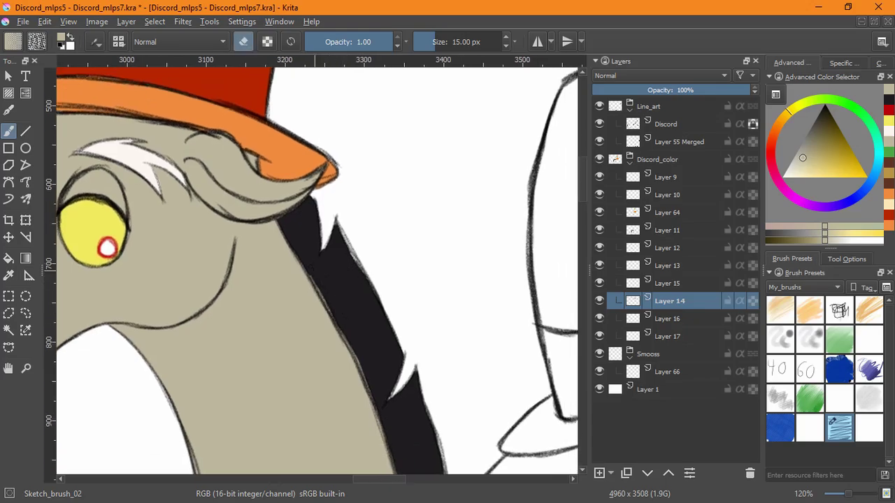
pyautogui.press('e')
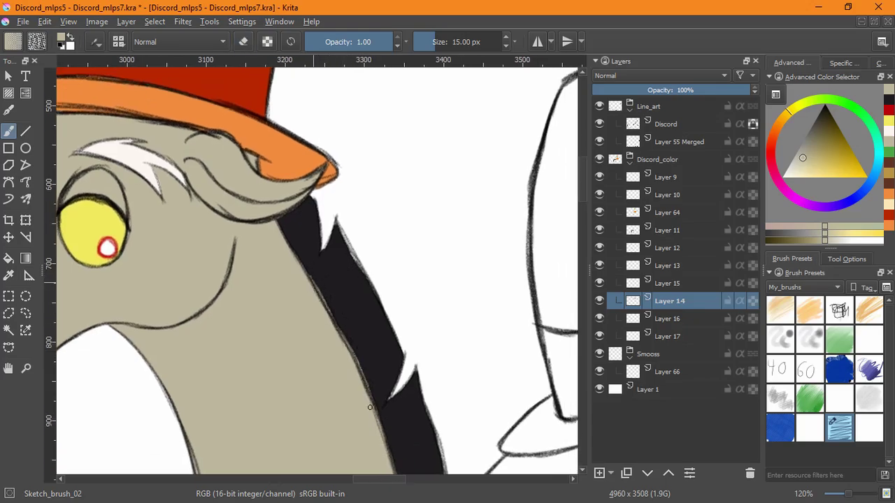
pyautogui.press('e')
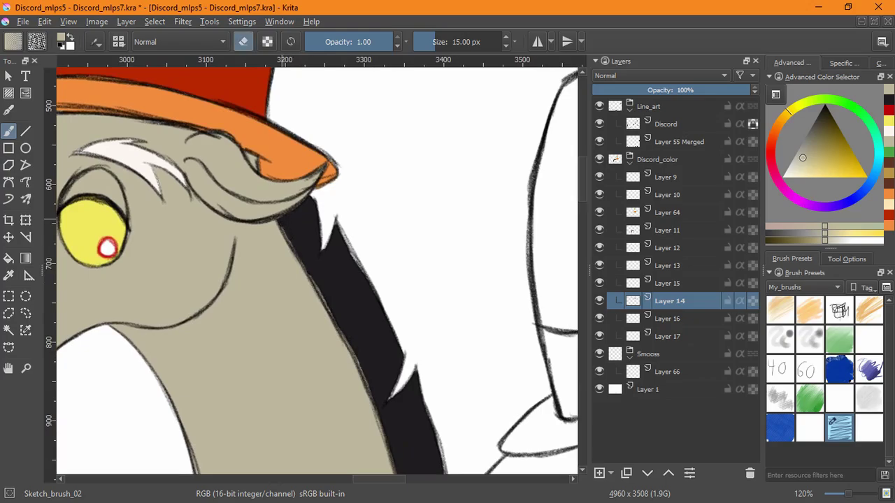
pyautogui.press('e')
# Step: Clean up the near-black mane's edges down to the collar on Layer 17 and save the file
pyautogui.click(599, 337)
pyautogui.click(600, 336)
pyautogui.click(667, 337)
pyautogui.keyDown('ctrl'); pyautogui.click(340, 270); pyautogui.keyUp('ctrl')
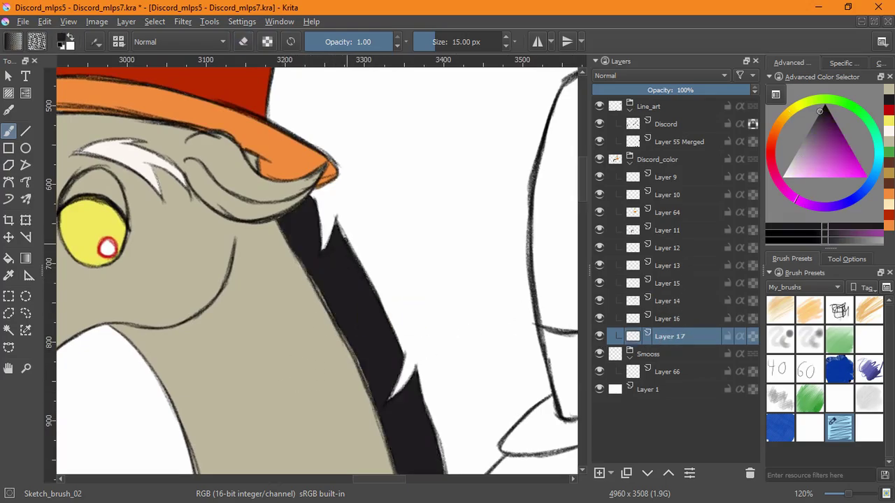
pyautogui.press('e')
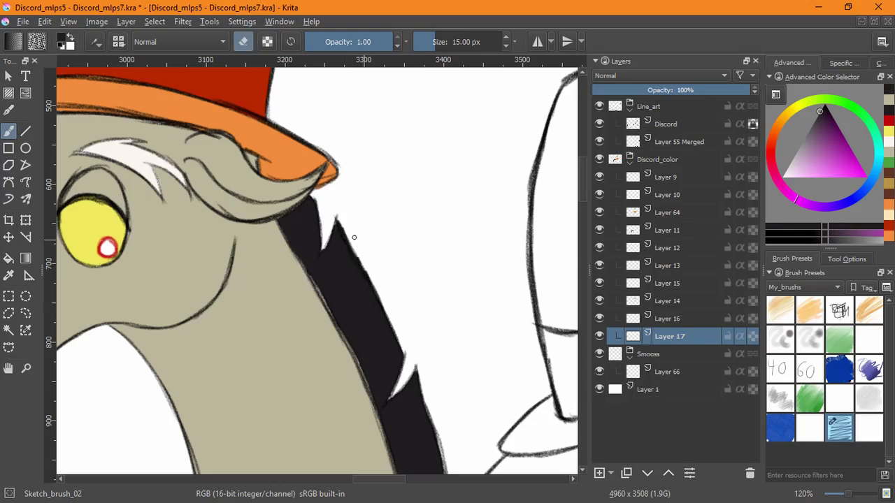
pyautogui.scroll(-4, 425, 165)
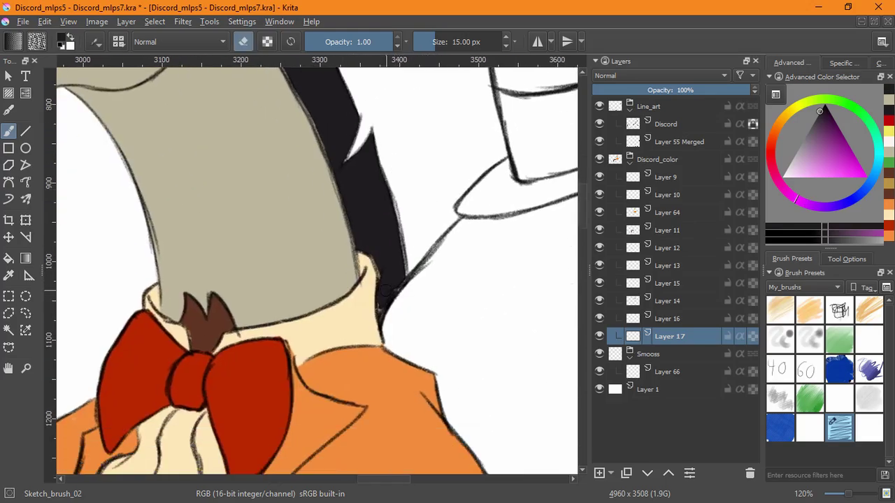
pyautogui.press('e')
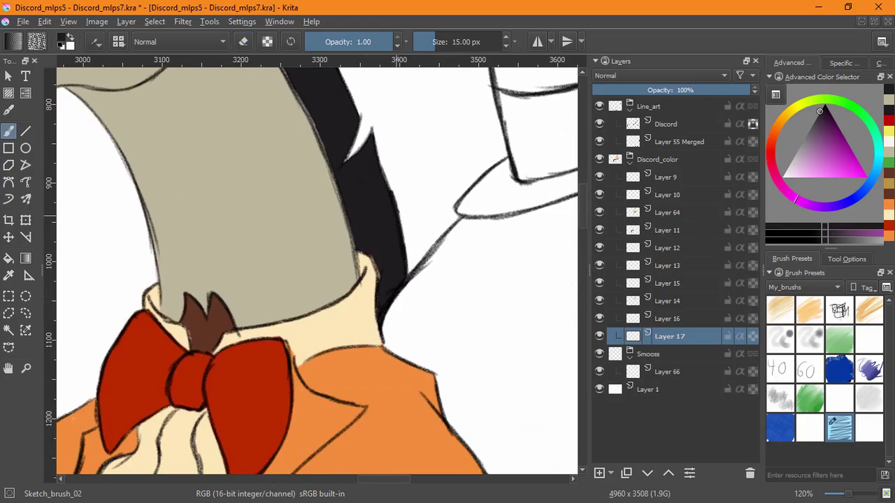
pyautogui.press('e')
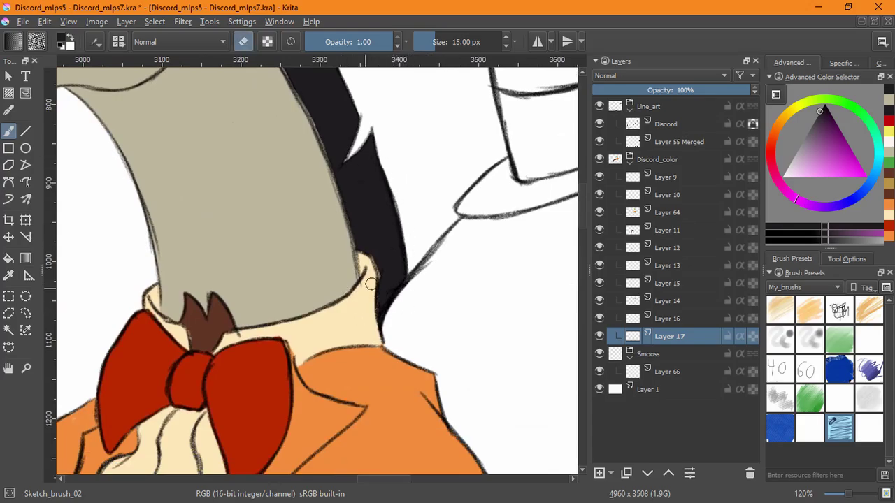
pyautogui.scroll(-6, 370, 283)
pyautogui.press('2')
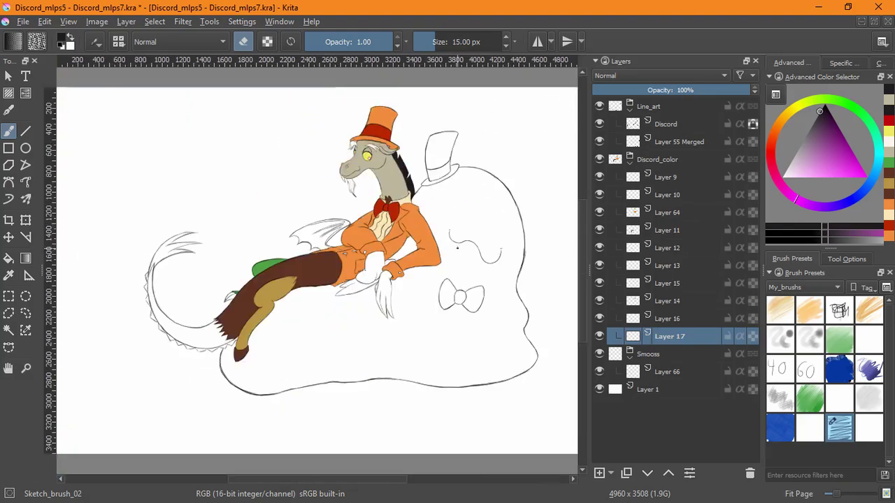
pyautogui.hotkey('ctrl', 's')
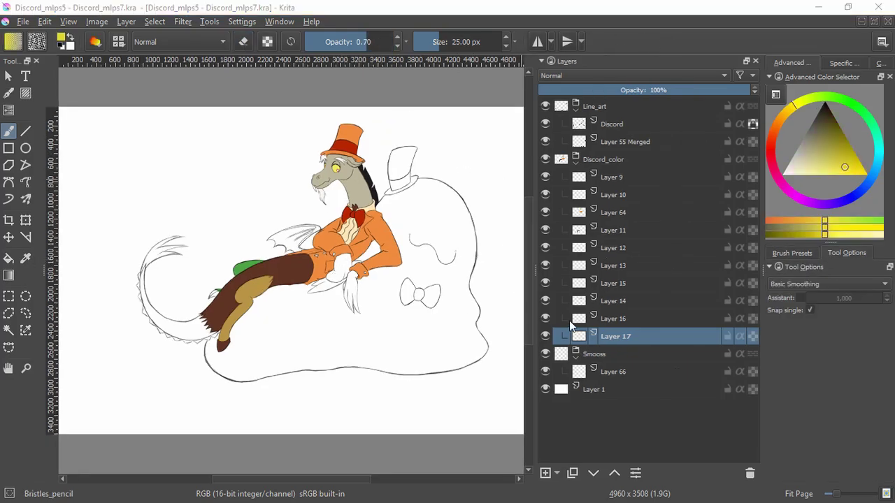
# Step: Add a paint layer directly above Layer 11 in the Discord_color group
pyautogui.click(548, 339)
pyautogui.click(546, 337)
pyautogui.click(546, 337)
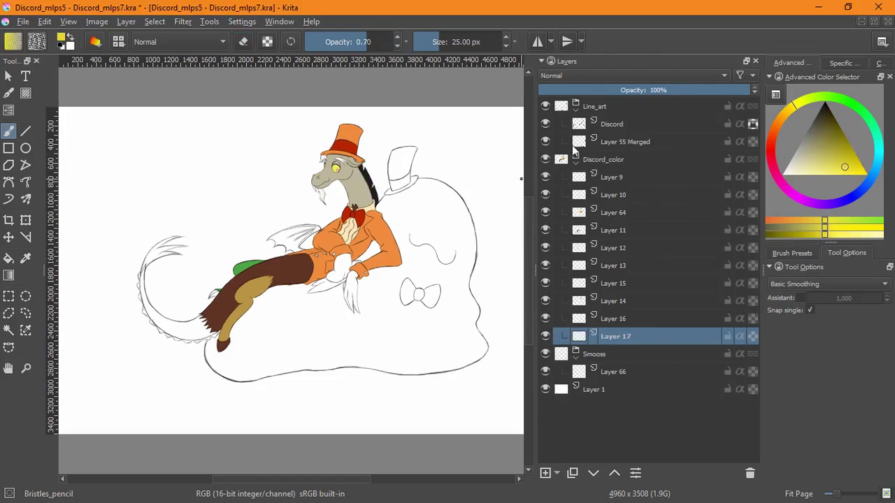
pyautogui.click(546, 212)
pyautogui.click(546, 212)
pyautogui.click(612, 230)
pyautogui.click(546, 473)
pyautogui.moveTo(352, 295); pyautogui.dragTo(420, 221)
pyautogui.press('f')
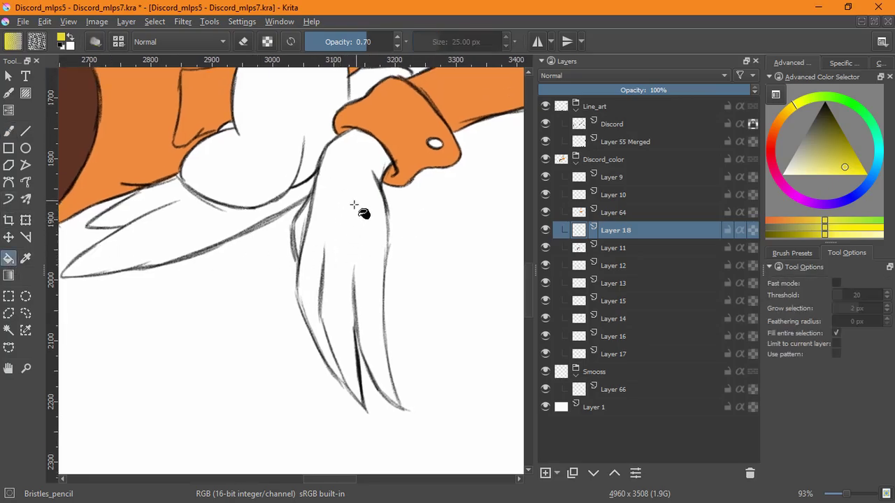
pyautogui.click(390, 218)
pyautogui.hotkey('ctrl', 'z')
# Step: Choose the Sketch_brush_02 preset and brush yellow inside the edges of the hanging clawed hand on Layer 18
pyautogui.click(8, 131)
pyautogui.click(792, 253)
pyautogui.click(837, 423)
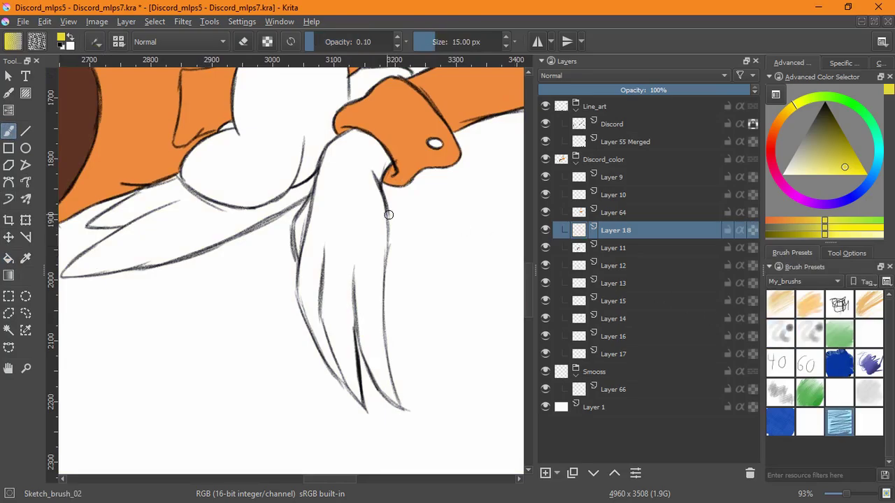
pyautogui.scroll(5, 343, 204)
pyautogui.moveTo(368, 292)
pyautogui.mouseDown()
pyautogui.moveTo(378, 362)
pyautogui.moveTo(416, 248)
pyautogui.moveTo(385, 198)
pyautogui.moveTo(301, 166)
pyautogui.moveTo(291, 147)
pyautogui.moveTo(198, 222)
pyautogui.moveTo(347, 163)
pyautogui.moveTo(240, 203)
pyautogui.moveTo(164, 283)
pyautogui.moveTo(237, 328)
pyautogui.mouseUp()
pyautogui.moveTo(377, 433); pyautogui.dragTo(342, 133)
pyautogui.moveTo(355, 336)
pyautogui.mouseDown()
pyautogui.moveTo(343, 288)
pyautogui.moveTo(349, 105)
pyautogui.mouseUp()
pyautogui.moveTo(287, 448)
pyautogui.mouseDown()
pyautogui.moveTo(324, 189)
pyautogui.moveTo(268, 100)
pyautogui.mouseUp()
pyautogui.moveTo(347, 301); pyautogui.dragTo(345, 329)
pyautogui.moveTo(404, 408)
pyautogui.mouseDown()
pyautogui.moveTo(370, 305)
pyautogui.moveTo(399, 399)
pyautogui.moveTo(329, 314)
pyautogui.moveTo(340, 281)
pyautogui.moveTo(310, 270)
pyautogui.moveTo(329, 91)
pyautogui.mouseUp()
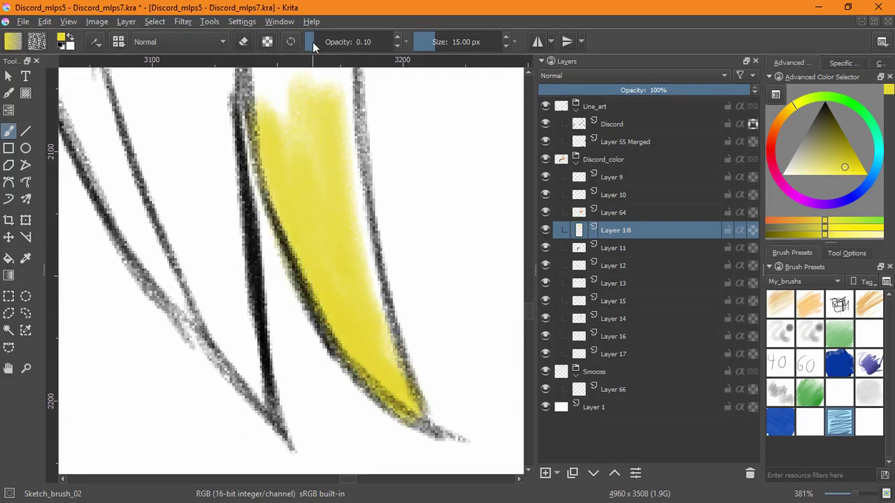
# Step: Set the brush opacity to 1.00 and paint the hanging hand's outer finger solid yellow up towards the wrist
pyautogui.moveTo(313, 43); pyautogui.dragTo(470, 58)
pyautogui.moveTo(304, 154); pyautogui.dragTo(380, 321)
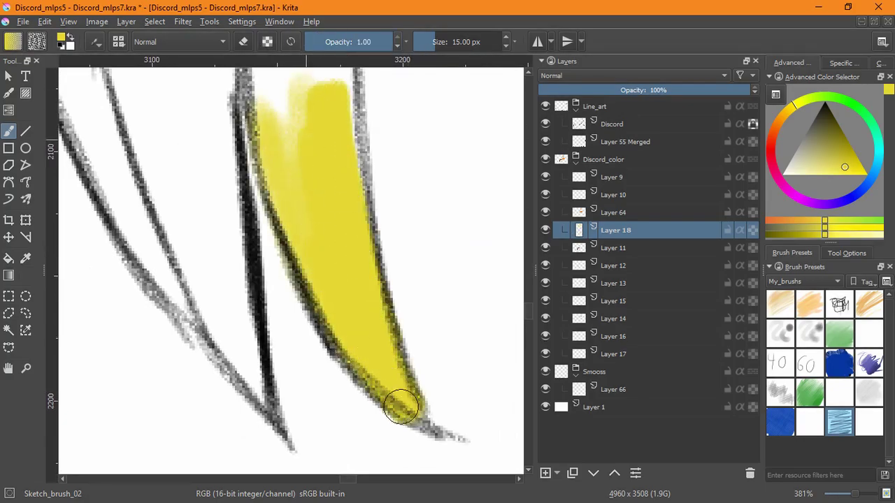
pyautogui.moveTo(400, 407)
pyautogui.mouseDown()
pyautogui.moveTo(304, 245)
pyautogui.moveTo(264, 98)
pyautogui.mouseUp()
pyautogui.moveTo(281, 124)
pyautogui.mouseDown()
pyautogui.moveTo(311, 342)
pyautogui.moveTo(360, 93)
pyautogui.moveTo(361, 216)
pyautogui.moveTo(303, 300)
pyautogui.moveTo(332, 365)
pyautogui.mouseUp()
pyautogui.moveTo(364, 306); pyautogui.dragTo(378, 129)
pyautogui.moveTo(367, 194)
pyautogui.mouseDown()
pyautogui.moveTo(344, 291)
pyautogui.moveTo(342, 380)
pyautogui.mouseUp()
pyautogui.moveTo(360, 273)
pyautogui.mouseDown()
pyautogui.moveTo(347, 294)
pyautogui.moveTo(298, 222)
pyautogui.moveTo(323, 436)
pyautogui.mouseUp()
pyautogui.moveTo(325, 305)
pyautogui.mouseDown()
pyautogui.moveTo(336, 223)
pyautogui.moveTo(345, 302)
pyautogui.mouseUp()
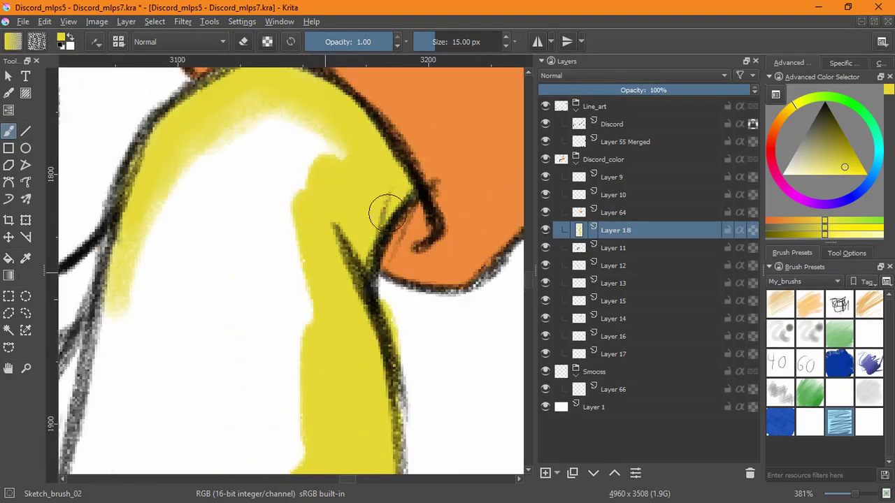
# Step: Paint the wrist, palm and remaining fingers of the hanging hand solid yellow
pyautogui.moveTo(375, 236); pyautogui.dragTo(423, 369)
pyautogui.moveTo(272, 244)
pyautogui.mouseDown()
pyautogui.moveTo(321, 238)
pyautogui.moveTo(245, 242)
pyautogui.moveTo(377, 313)
pyautogui.moveTo(232, 447)
pyautogui.mouseUp()
pyautogui.moveTo(267, 396); pyautogui.dragTo(355, 256)
pyautogui.moveTo(253, 269)
pyautogui.mouseDown()
pyautogui.moveTo(233, 409)
pyautogui.moveTo(245, 312)
pyautogui.moveTo(183, 407)
pyautogui.moveTo(254, 270)
pyautogui.moveTo(249, 449)
pyautogui.moveTo(276, 427)
pyautogui.moveTo(345, 272)
pyautogui.moveTo(395, 283)
pyautogui.mouseUp()
pyautogui.moveTo(420, 251); pyautogui.dragTo(318, 293)
pyautogui.moveTo(385, 176)
pyautogui.mouseDown()
pyautogui.moveTo(373, 347)
pyautogui.moveTo(360, 389)
pyautogui.moveTo(277, 343)
pyautogui.moveTo(347, 84)
pyautogui.mouseUp()
pyautogui.moveTo(279, 343)
pyautogui.mouseDown()
pyautogui.moveTo(224, 375)
pyautogui.moveTo(233, 417)
pyautogui.moveTo(217, 348)
pyautogui.moveTo(215, 224)
pyautogui.mouseUp()
pyautogui.moveTo(313, 119)
pyautogui.mouseDown()
pyautogui.moveTo(301, 399)
pyautogui.moveTo(233, 297)
pyautogui.moveTo(312, 458)
pyautogui.mouseUp()
pyautogui.moveTo(314, 465)
pyautogui.mouseDown()
pyautogui.moveTo(282, 301)
pyautogui.moveTo(246, 252)
pyautogui.moveTo(371, 434)
pyautogui.moveTo(371, 452)
pyautogui.moveTo(324, 312)
pyautogui.moveTo(378, 399)
pyautogui.moveTo(316, 119)
pyautogui.moveTo(346, 205)
pyautogui.mouseUp()
pyautogui.moveTo(275, 185)
pyautogui.mouseDown()
pyautogui.moveTo(305, 424)
pyautogui.moveTo(335, 267)
pyautogui.mouseUp()
pyautogui.moveTo(335, 209); pyautogui.dragTo(335, 418)
pyautogui.moveTo(282, 225)
pyautogui.mouseDown()
pyautogui.moveTo(252, 403)
pyautogui.moveTo(354, 352)
pyautogui.mouseUp()
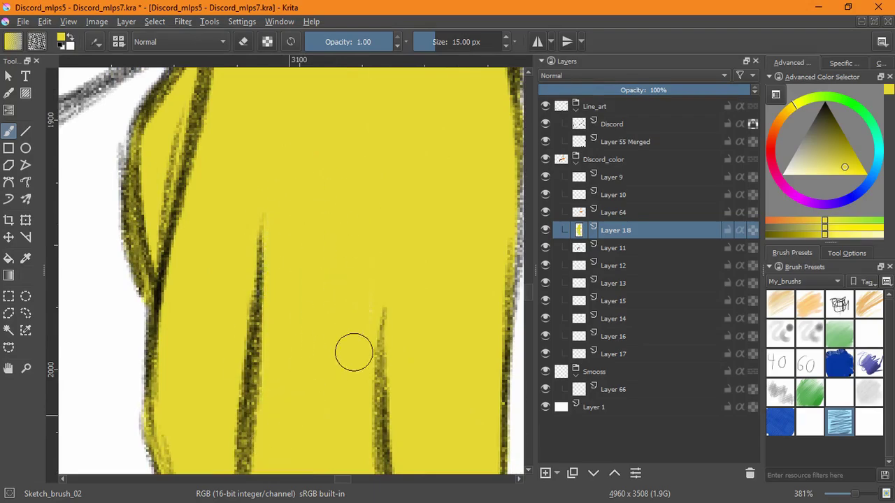
# Step: Finish the yellow in the hanging hand's fingertips and erase the spill outside its outline
pyautogui.moveTo(458, 112)
pyautogui.mouseDown()
pyautogui.moveTo(322, 406)
pyautogui.moveTo(311, 469)
pyautogui.mouseUp()
pyautogui.moveTo(373, 358)
pyautogui.mouseDown()
pyautogui.moveTo(390, 433)
pyautogui.moveTo(392, 303)
pyautogui.moveTo(417, 136)
pyautogui.moveTo(246, 246)
pyautogui.moveTo(188, 70)
pyautogui.mouseUp()
pyautogui.moveTo(217, 264); pyautogui.dragTo(187, 171)
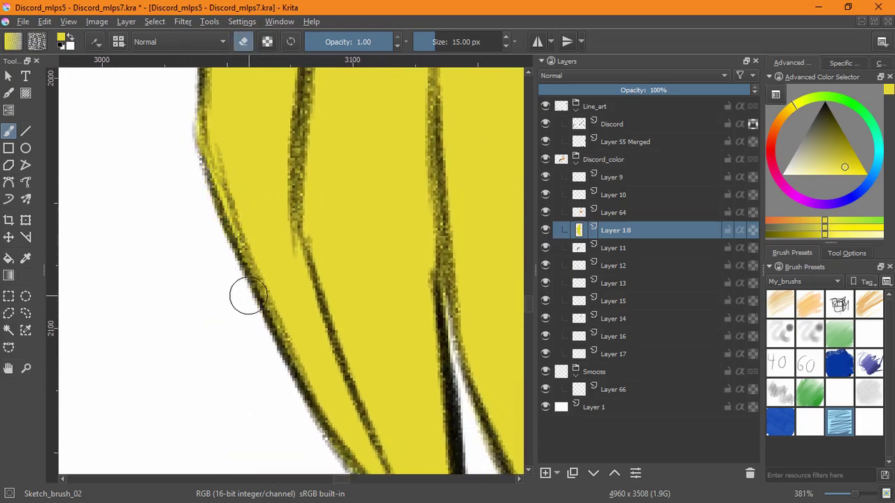
pyautogui.moveTo(245, 309); pyautogui.dragTo(292, 327)
pyautogui.press('e')
pyautogui.moveTo(349, 444)
pyautogui.mouseDown()
pyautogui.moveTo(298, 402)
pyautogui.moveTo(314, 406)
pyautogui.mouseUp()
pyautogui.hotkey('ctrl', 'z')
pyautogui.press('e')
pyautogui.moveTo(381, 447); pyautogui.dragTo(359, 336)
pyautogui.moveTo(407, 387); pyautogui.dragTo(259, 387)
pyautogui.moveTo(355, 422); pyautogui.dragTo(420, 451)
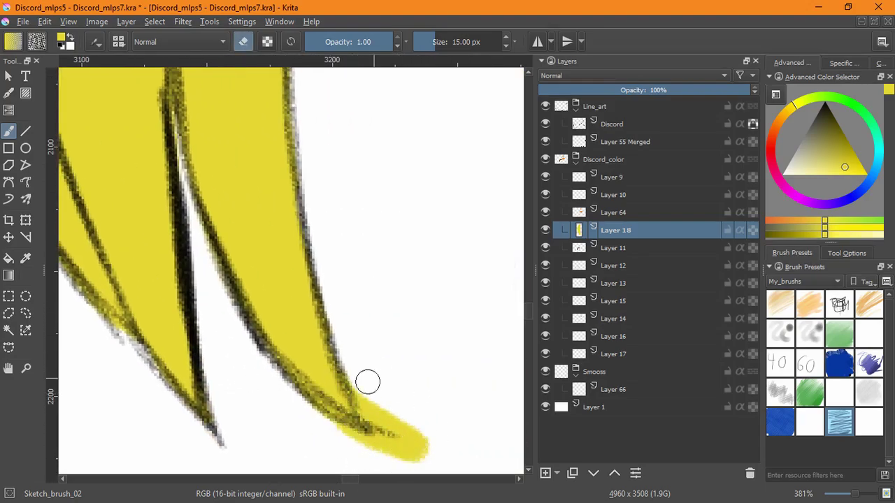
pyautogui.hotkey('ctrl', 'z')
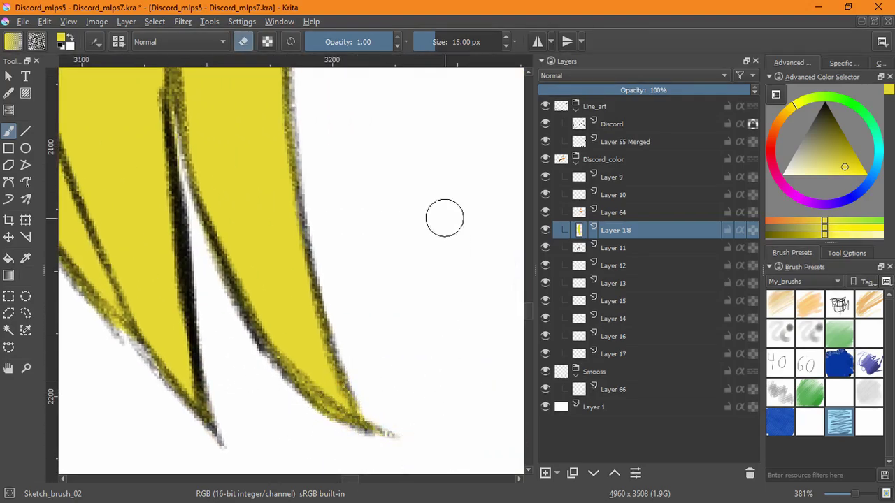
pyautogui.moveTo(402, 235); pyautogui.dragTo(391, 356)
pyautogui.moveTo(448, 84); pyautogui.dragTo(403, 326)
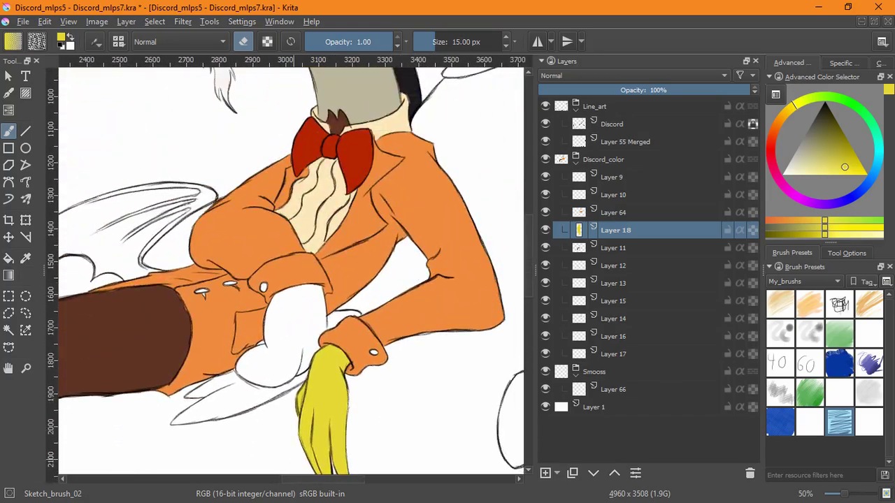
# Step: Add a paint layer directly above Layer 18 and brush a pale tan-yellow inside the outline of the other paw
pyautogui.click(529, 458)
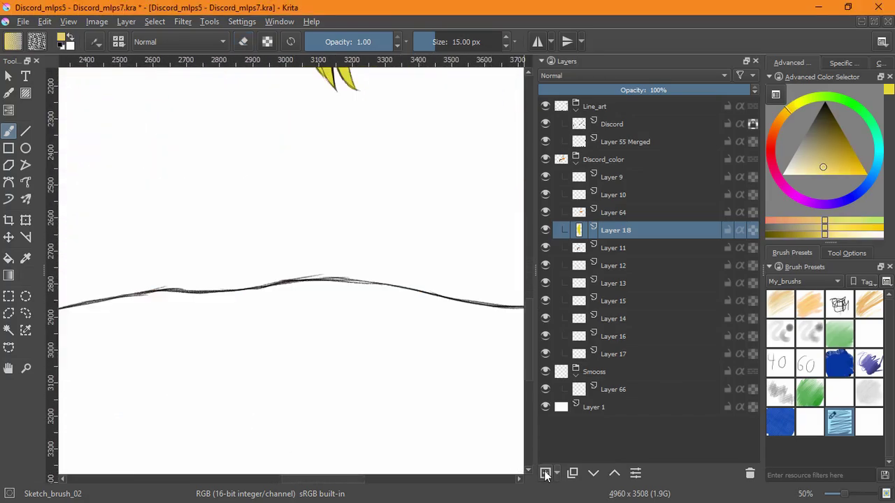
pyautogui.scroll(5, 521, 359)
pyautogui.click(546, 473)
pyautogui.scroll(5, 364, 250)
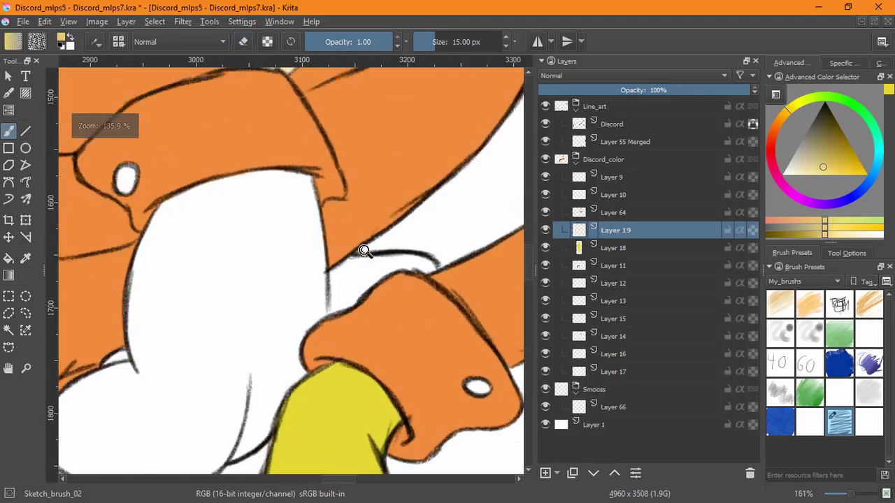
pyautogui.scroll(3, 350, 253)
pyautogui.moveTo(324, 255)
pyautogui.mouseDown()
pyautogui.moveTo(316, 286)
pyautogui.moveTo(274, 342)
pyautogui.moveTo(278, 325)
pyautogui.moveTo(282, 405)
pyautogui.moveTo(281, 298)
pyautogui.moveTo(300, 250)
pyautogui.moveTo(314, 167)
pyautogui.moveTo(297, 99)
pyautogui.moveTo(330, 306)
pyautogui.mouseUp()
pyautogui.moveTo(332, 290)
pyautogui.mouseDown()
pyautogui.moveTo(332, 233)
pyautogui.moveTo(308, 214)
pyautogui.moveTo(159, 227)
pyautogui.mouseUp()
pyautogui.moveTo(154, 245); pyautogui.dragTo(323, 185)
pyautogui.moveTo(343, 156)
pyautogui.mouseDown()
pyautogui.moveTo(234, 204)
pyautogui.moveTo(160, 310)
pyautogui.moveTo(138, 389)
pyautogui.moveTo(189, 198)
pyautogui.moveTo(196, 399)
pyautogui.moveTo(131, 399)
pyautogui.moveTo(337, 203)
pyautogui.moveTo(244, 239)
pyautogui.moveTo(323, 213)
pyautogui.moveTo(253, 241)
pyautogui.moveTo(185, 353)
pyautogui.moveTo(224, 392)
pyautogui.moveTo(288, 417)
pyautogui.moveTo(262, 411)
pyautogui.moveTo(412, 447)
pyautogui.moveTo(376, 453)
pyautogui.moveTo(358, 417)
pyautogui.moveTo(372, 425)
pyautogui.moveTo(478, 371)
pyautogui.moveTo(489, 310)
pyautogui.moveTo(358, 413)
pyautogui.moveTo(418, 282)
pyautogui.moveTo(393, 383)
pyautogui.moveTo(377, 390)
pyautogui.moveTo(388, 389)
pyautogui.moveTo(467, 283)
pyautogui.moveTo(455, 341)
pyautogui.moveTo(508, 241)
pyautogui.moveTo(504, 217)
pyautogui.moveTo(458, 208)
pyautogui.moveTo(476, 202)
pyautogui.moveTo(343, 343)
pyautogui.moveTo(384, 260)
pyautogui.moveTo(364, 333)
pyautogui.moveTo(331, 398)
pyautogui.moveTo(233, 423)
pyautogui.mouseUp()
# Step: Erase the tan-yellow spill and touch up the colour along the paw's lower outline
pyautogui.press('e')
pyautogui.moveTo(158, 319)
pyautogui.mouseDown()
pyautogui.moveTo(154, 288)
pyautogui.moveTo(218, 364)
pyautogui.mouseUp()
pyautogui.press('e')
pyautogui.moveTo(191, 315); pyautogui.dragTo(191, 308)
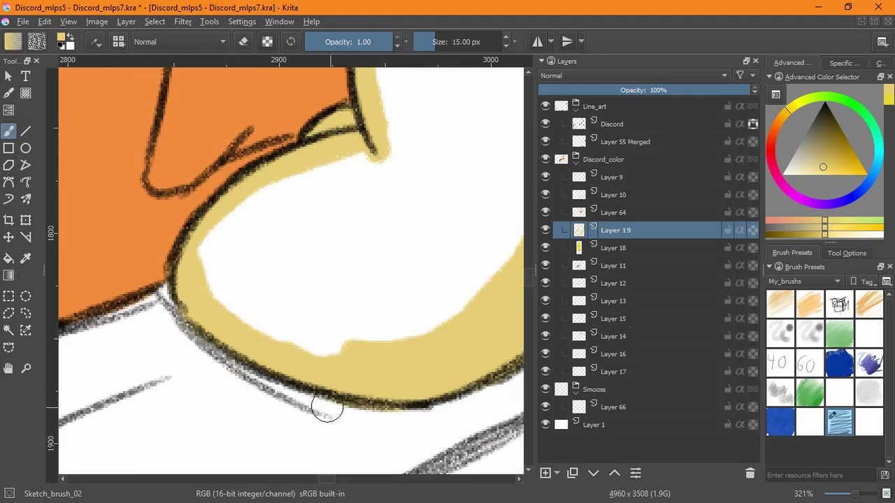
pyautogui.press('e')
pyautogui.moveTo(326, 409); pyautogui.dragTo(442, 428)
pyautogui.scroll(-2, 328, 275)
pyautogui.moveTo(332, 273); pyautogui.dragTo(198, 406)
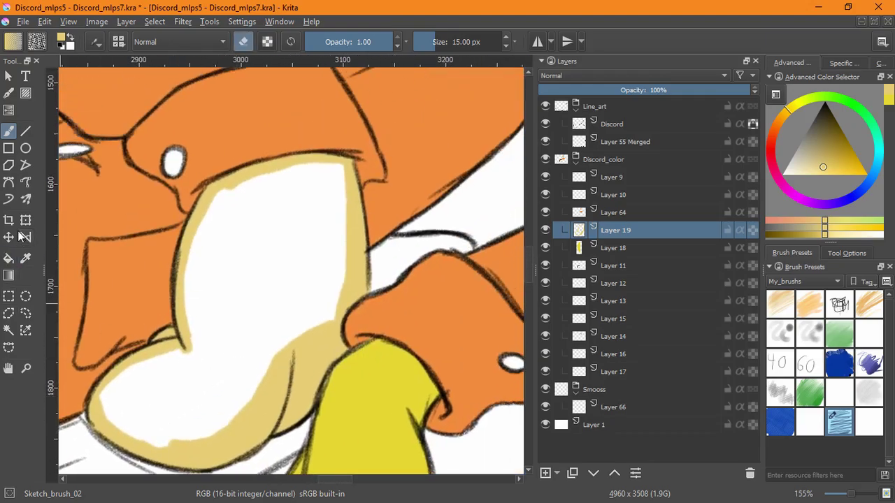
# Step: Turn off eraser mode and the option to fill the entire selection, and flood-fill the paw's white interior with tan-yellow
pyautogui.press('f')
pyautogui.click(212, 337)
pyautogui.hotkey('ctrl', 'z')
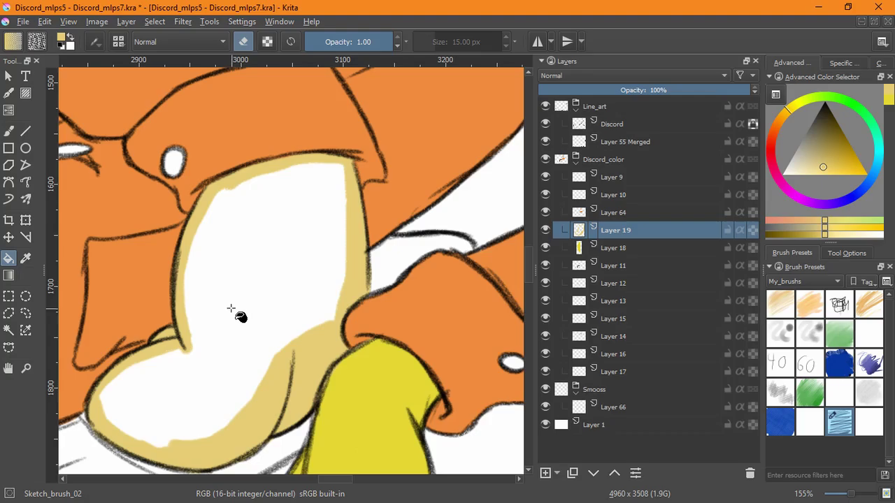
pyautogui.click(230, 309)
pyautogui.hotkey('ctrl', 'z')
pyautogui.press('e')
pyautogui.click(254, 299)
pyautogui.hotkey('ctrl', 'z')
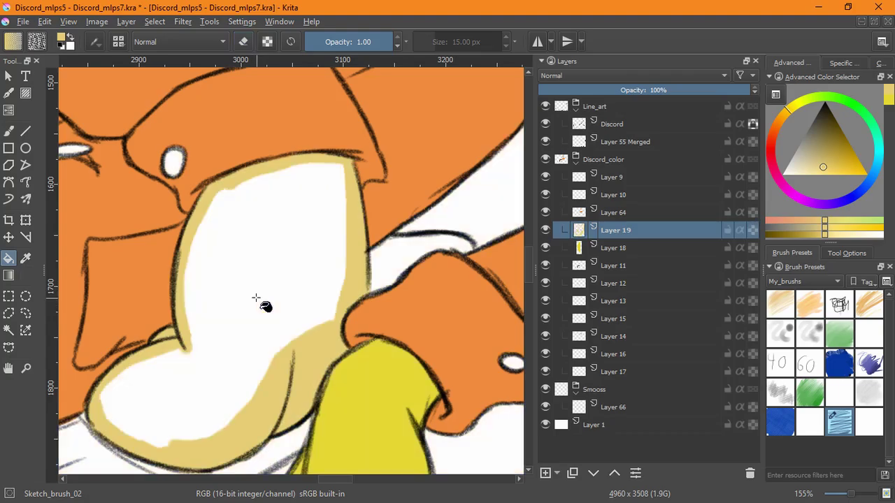
pyautogui.click(847, 253)
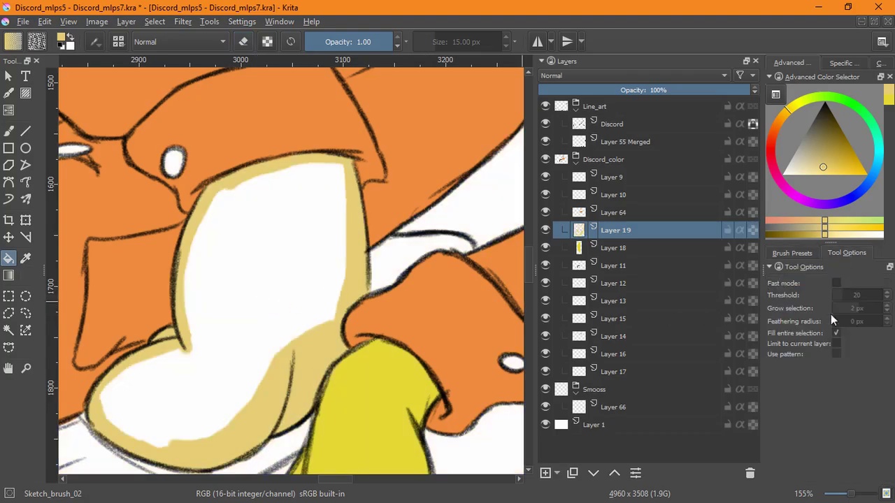
pyautogui.click(287, 339)
pyautogui.press('b')
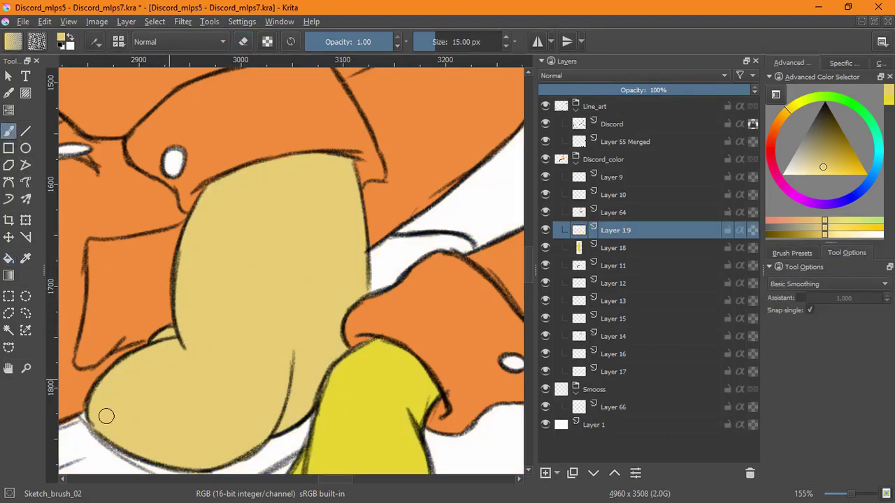
# Step: Add a paint layer directly below Layer 17 and flood-fill the bat wing with muted blue-violet
pyautogui.moveTo(310, 236); pyautogui.dragTo(309, 337)
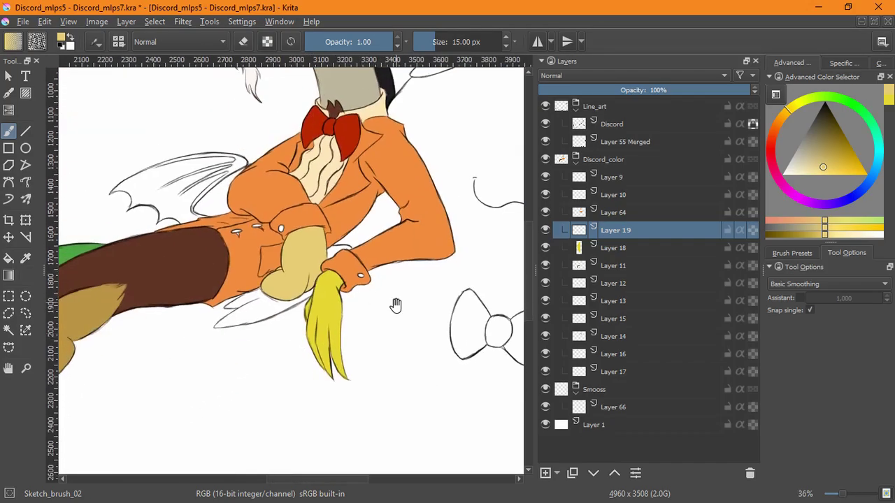
pyautogui.moveTo(396, 306); pyautogui.dragTo(375, 474)
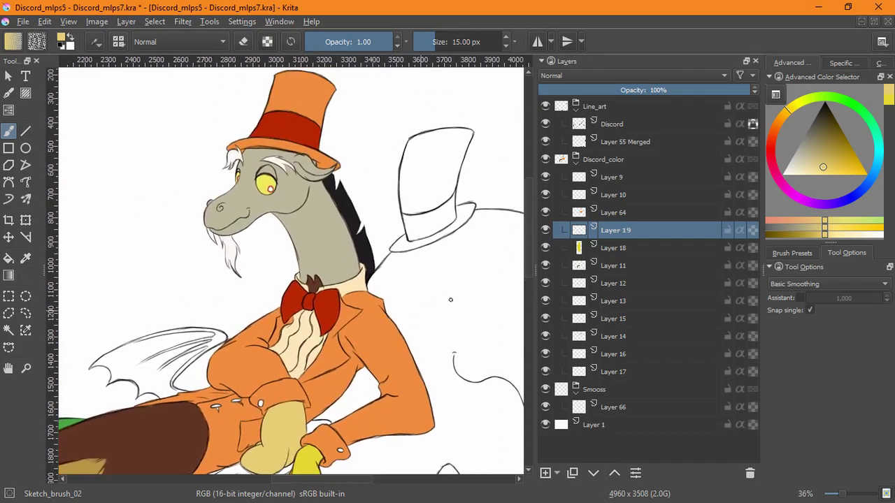
pyautogui.click(599, 373)
pyautogui.click(545, 472)
pyautogui.click(593, 472)
pyautogui.moveTo(311, 397); pyautogui.dragTo(402, 282)
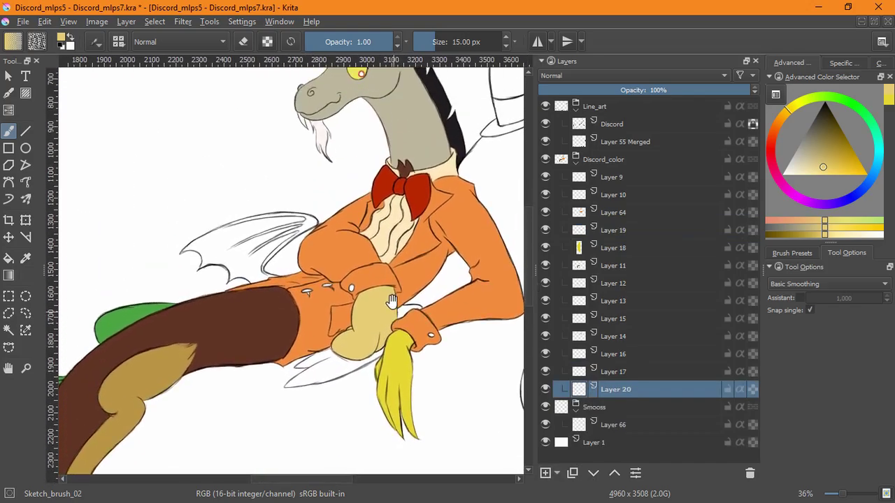
pyautogui.press('d')
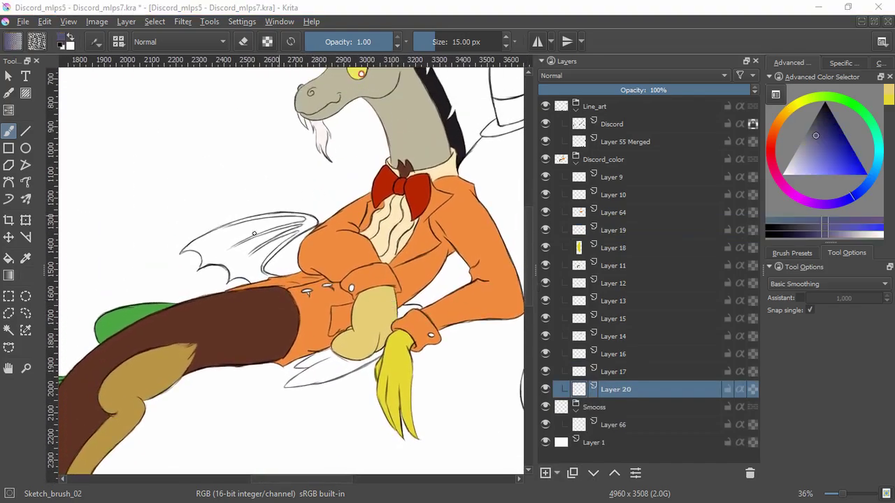
pyautogui.click(11, 257)
pyautogui.click(242, 254)
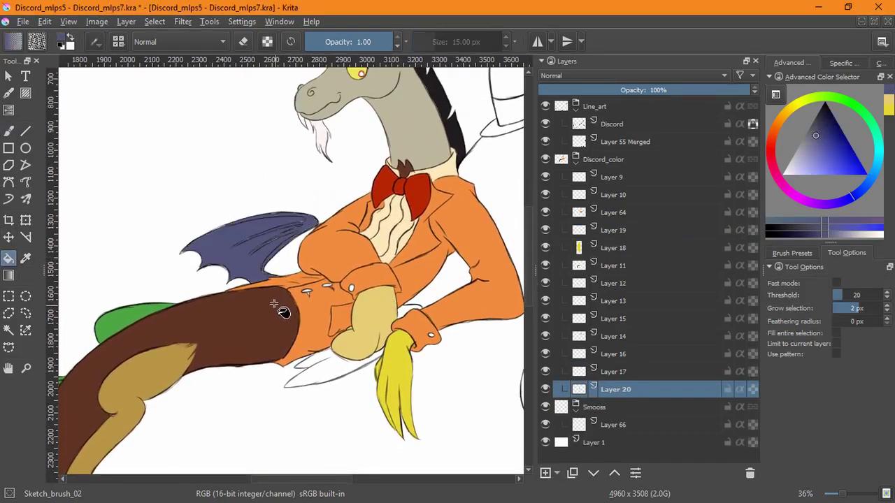
# Step: Brush blue-violet into the gaps along the bat wing's inner edge, finger lines and upper outline
pyautogui.click(12, 134)
pyautogui.scroll(5, 247, 262)
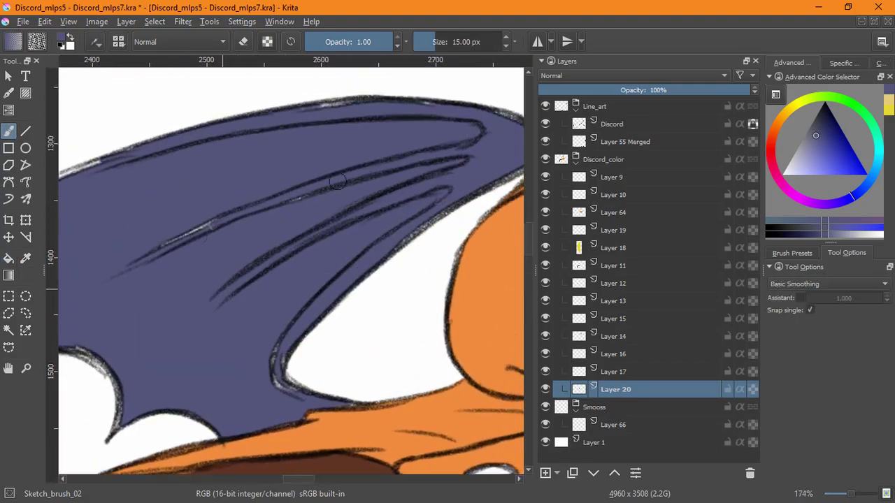
pyautogui.scroll(2, 230, 255)
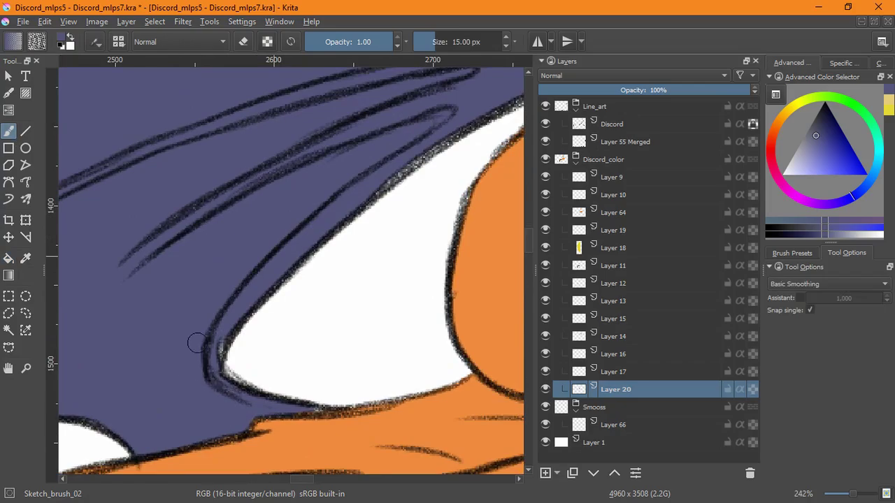
pyautogui.moveTo(382, 172); pyautogui.dragTo(264, 303)
pyautogui.moveTo(265, 302)
pyautogui.mouseDown()
pyautogui.moveTo(248, 321)
pyautogui.moveTo(393, 230)
pyautogui.moveTo(455, 174)
pyautogui.moveTo(424, 152)
pyautogui.mouseUp()
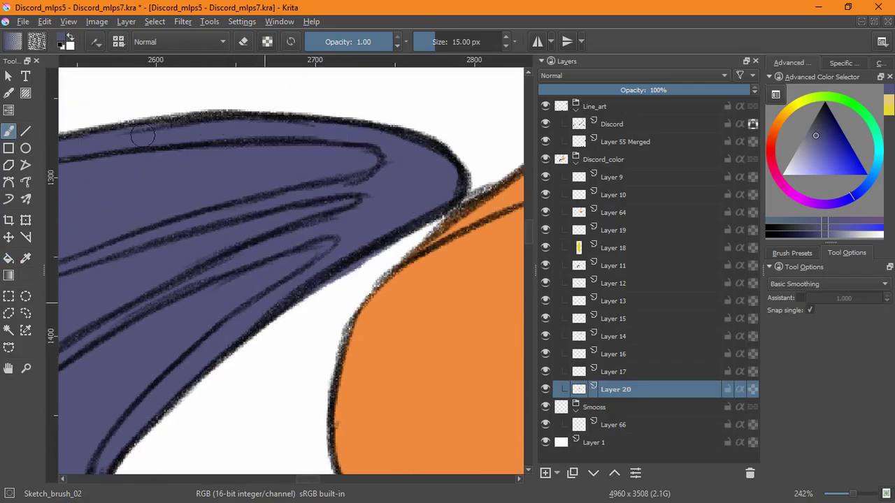
pyautogui.moveTo(129, 208); pyautogui.dragTo(376, 266)
pyautogui.moveTo(361, 205); pyautogui.dragTo(112, 265)
pyautogui.moveTo(189, 259); pyautogui.dragTo(374, 209)
pyautogui.moveTo(278, 219); pyautogui.dragTo(230, 238)
pyautogui.moveTo(119, 307); pyautogui.dragTo(303, 260)
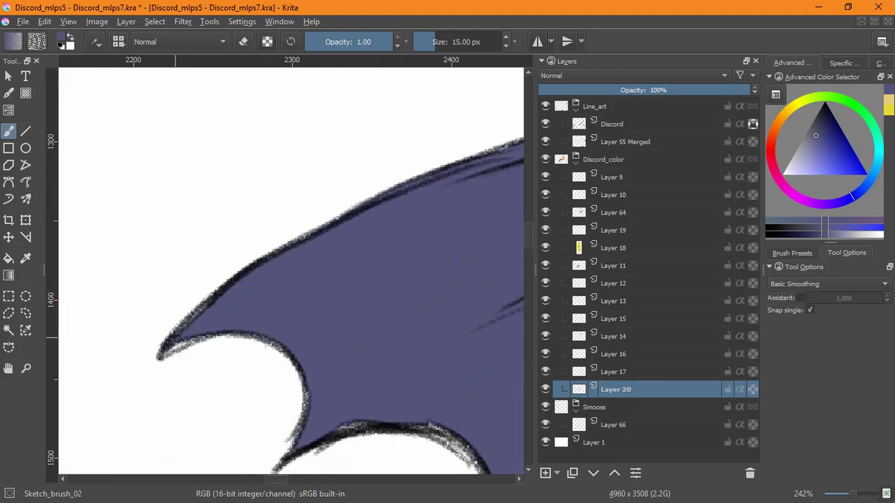
# Step: Touch up the blue-violet at the bat wing's tip and scalloped edge, erasing spill where it meets the coat
pyautogui.moveTo(329, 319); pyautogui.dragTo(300, 207)
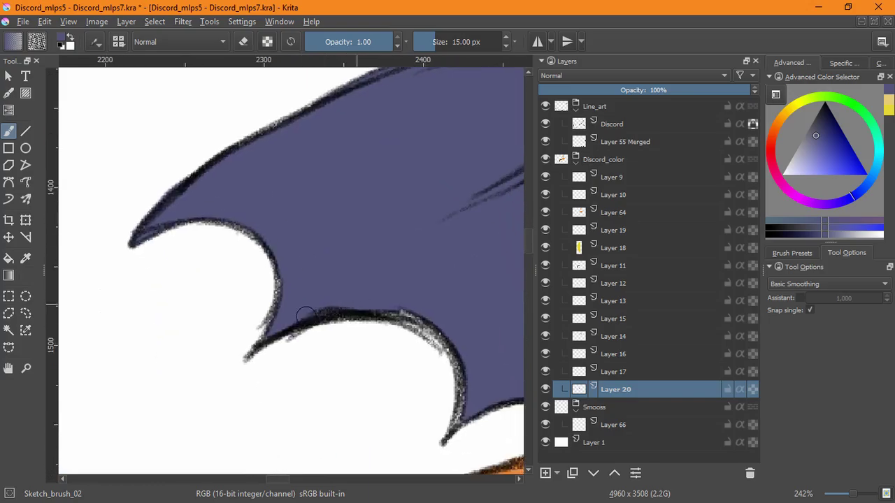
pyautogui.moveTo(483, 398); pyautogui.dragTo(287, 321)
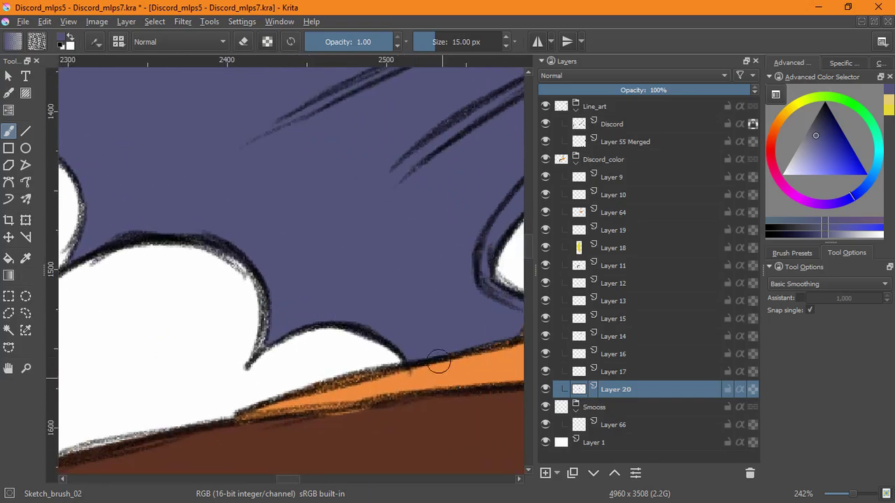
pyautogui.press('e')
pyautogui.moveTo(376, 349); pyautogui.dragTo(350, 347)
pyautogui.moveTo(432, 320); pyautogui.dragTo(274, 353)
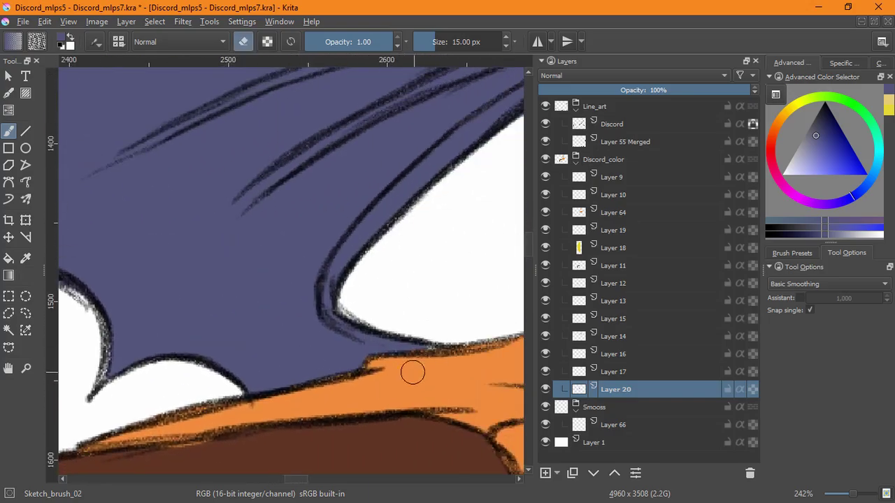
pyautogui.press('e')
pyautogui.moveTo(453, 357); pyautogui.dragTo(429, 363)
# Step: Add a paint layer directly above Layer 20 and flood-fill the feathered wing below the paw with bright blue
pyautogui.moveTo(326, 282); pyautogui.dragTo(280, 250)
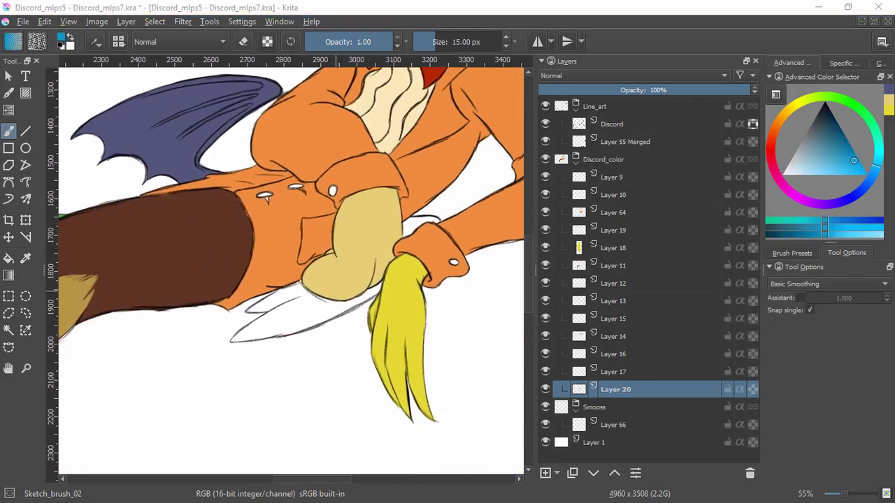
pyautogui.click(545, 473)
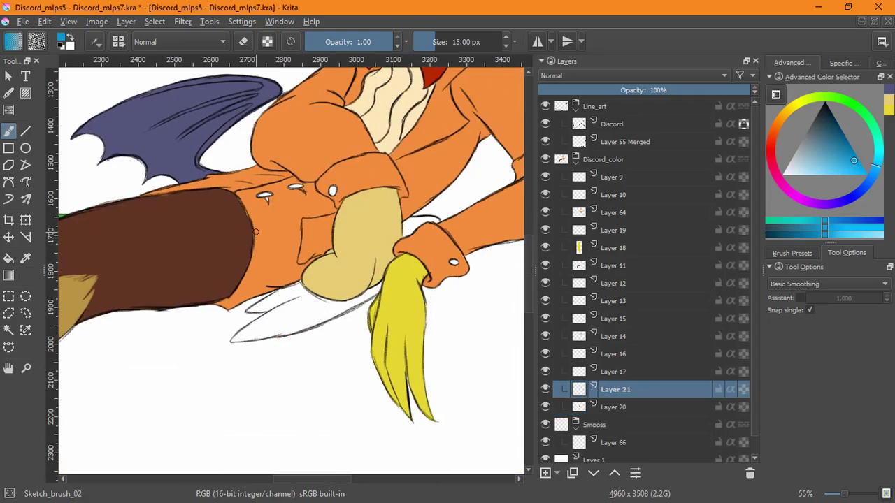
pyautogui.click(9, 259)
pyautogui.click(314, 326)
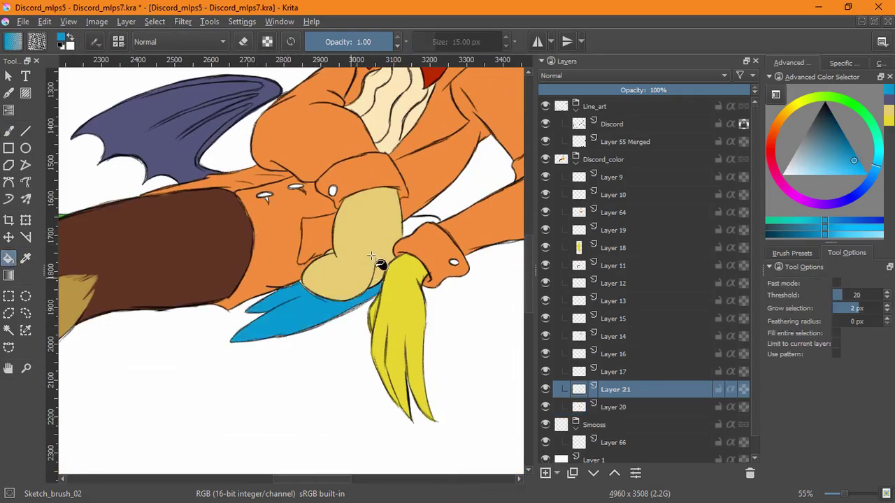
# Step: Brush blue into the unfilled gaps at the small feather's tip and along the feather outlines
pyautogui.press('b')
pyautogui.scroll(7, 304, 278)
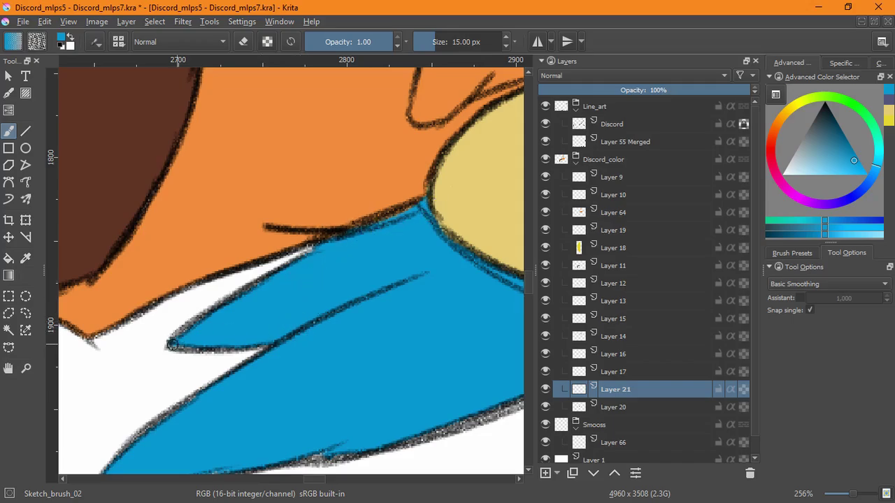
pyautogui.moveTo(219, 344); pyautogui.dragTo(243, 346)
pyautogui.moveTo(358, 441); pyautogui.dragTo(348, 337)
pyautogui.moveTo(349, 337); pyautogui.dragTo(267, 345)
pyautogui.moveTo(166, 354); pyautogui.dragTo(201, 362)
# Step: Touch up the blue along the long feather and paint the wing section between the paw and the other sleeve
pyautogui.moveTo(461, 251)
pyautogui.mouseDown()
pyautogui.moveTo(174, 361)
pyautogui.moveTo(31, 451)
pyautogui.mouseUp()
pyautogui.moveTo(315, 334); pyautogui.dragTo(288, 348)
pyautogui.moveTo(340, 358)
pyautogui.mouseDown()
pyautogui.moveTo(216, 406)
pyautogui.moveTo(209, 425)
pyautogui.mouseUp()
pyautogui.moveTo(202, 429)
pyautogui.mouseDown()
pyautogui.moveTo(308, 335)
pyautogui.moveTo(195, 392)
pyautogui.mouseUp()
pyautogui.moveTo(249, 315); pyautogui.dragTo(293, 369)
pyautogui.moveTo(393, 206); pyautogui.dragTo(57, 500)
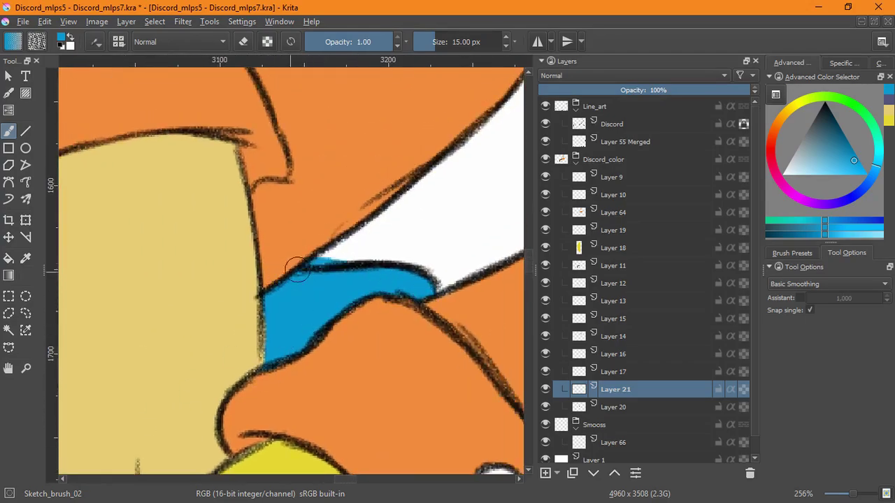
# Step: Add a paint layer directly above Layer 21 and flood-fill the tail with dusky red
pyautogui.scroll(-6, 408, 320)
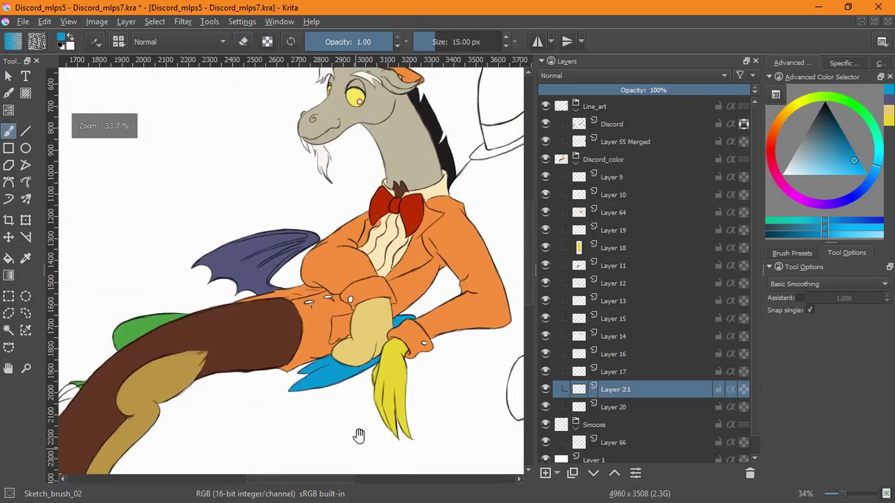
pyautogui.moveTo(359, 436); pyautogui.dragTo(439, 328)
pyautogui.moveTo(203, 375); pyautogui.dragTo(397, 352)
pyautogui.click(545, 474)
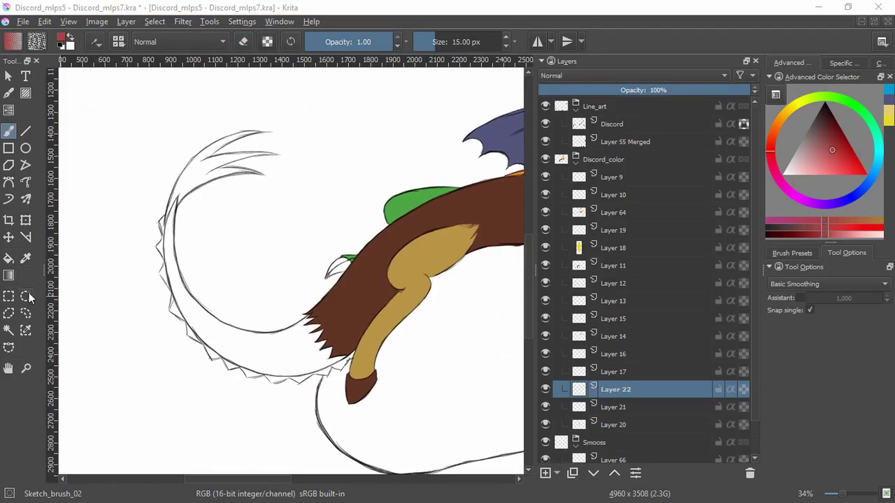
pyautogui.click(8, 258)
pyautogui.click(305, 359)
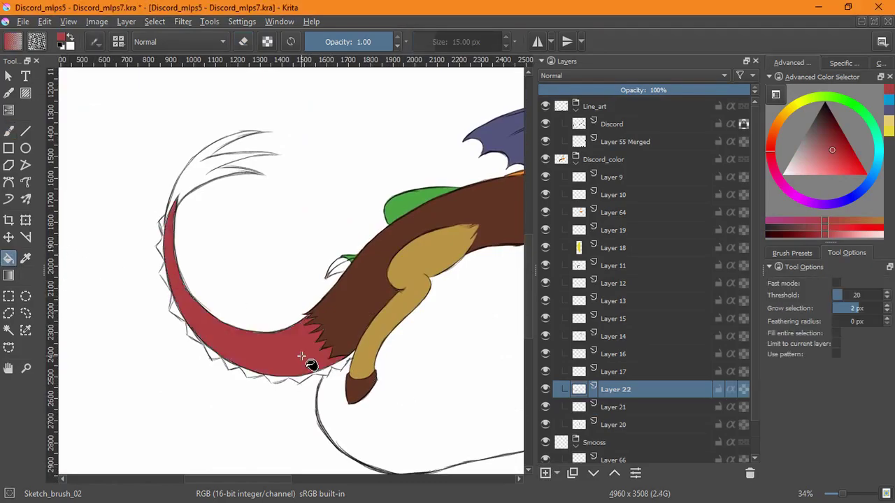
# Step: Brush red into the gaps around the jagged brown fur points at the base of the tail
pyautogui.click(10, 130)
pyautogui.moveTo(301, 337); pyautogui.dragTo(438, 206)
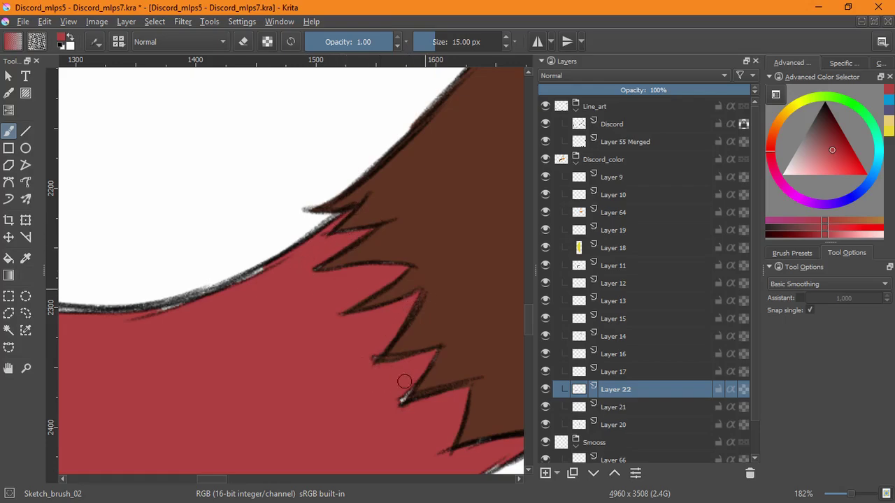
pyautogui.moveTo(438, 432); pyautogui.dragTo(385, 367)
pyautogui.moveTo(433, 415); pyautogui.dragTo(393, 428)
pyautogui.moveTo(336, 440)
pyautogui.mouseDown()
pyautogui.moveTo(408, 360)
pyautogui.moveTo(367, 376)
pyautogui.moveTo(455, 352)
pyautogui.mouseUp()
pyautogui.moveTo(462, 369)
pyautogui.mouseDown()
pyautogui.moveTo(413, 384)
pyautogui.moveTo(430, 384)
pyautogui.mouseUp()
# Step: Paint red up to the upper and lower outlines along the thick part of the tail
pyautogui.press('e')
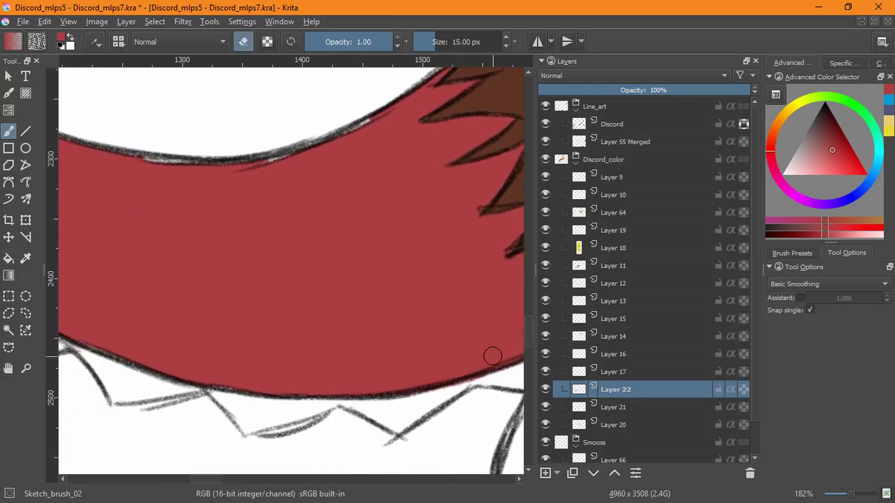
pyautogui.moveTo(252, 380); pyautogui.dragTo(209, 383)
pyautogui.hotkey('ctrl', 'z')
pyautogui.press('e')
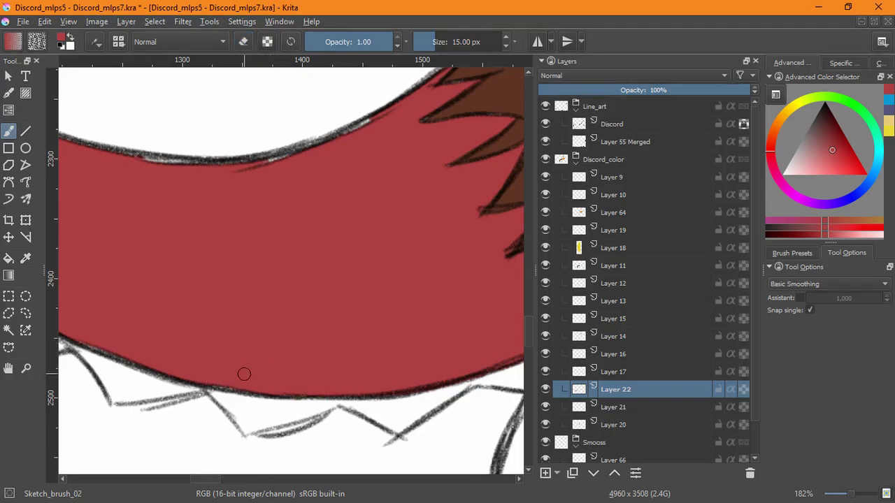
pyautogui.moveTo(135, 162)
pyautogui.mouseDown()
pyautogui.moveTo(215, 171)
pyautogui.moveTo(280, 165)
pyautogui.mouseUp()
pyautogui.moveTo(180, 222); pyautogui.dragTo(379, 341)
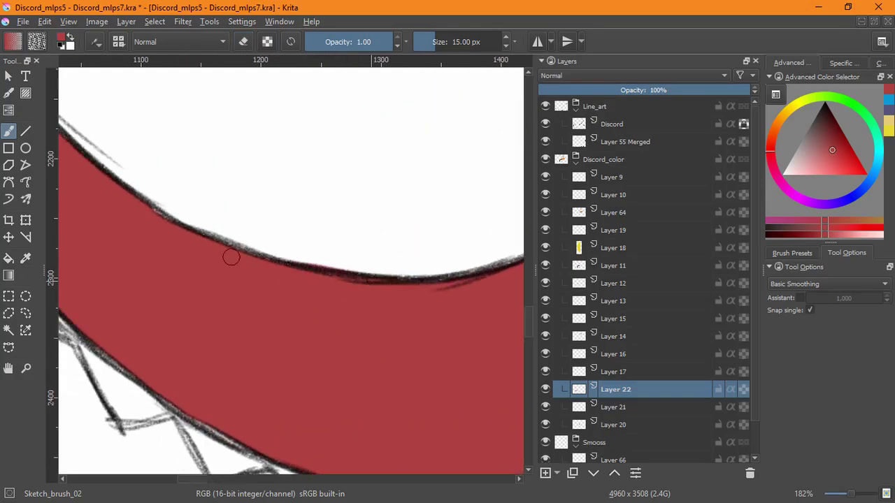
pyautogui.moveTo(91, 255); pyautogui.dragTo(278, 278)
pyautogui.moveTo(293, 370); pyautogui.dragTo(422, 455)
pyautogui.moveTo(345, 390); pyautogui.dragTo(271, 339)
pyautogui.moveTo(301, 395); pyautogui.dragTo(390, 426)
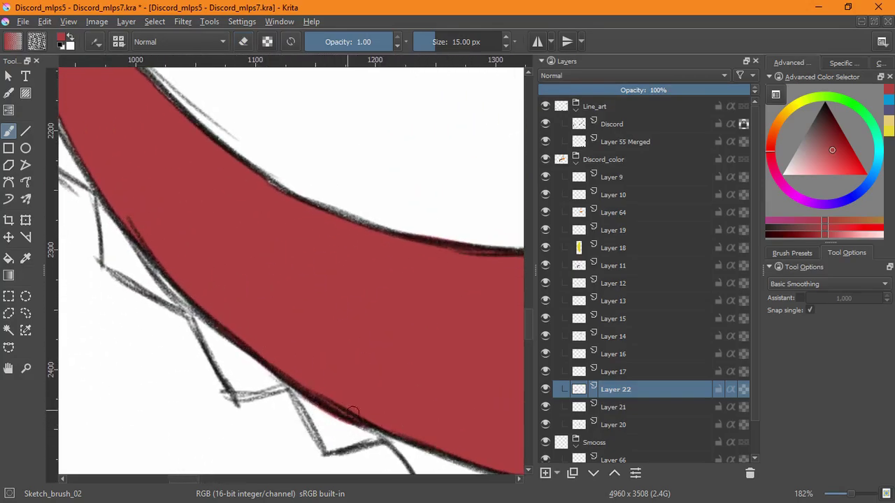
# Step: Erase the red spill along the tail's lower outline and continue the red up its outer curve
pyautogui.press('e')
pyautogui.moveTo(283, 391); pyautogui.dragTo(377, 454)
pyautogui.moveTo(227, 208)
pyautogui.mouseDown()
pyautogui.moveTo(298, 284)
pyautogui.moveTo(379, 456)
pyautogui.mouseUp()
pyautogui.press('e')
pyautogui.moveTo(201, 334); pyautogui.dragTo(230, 389)
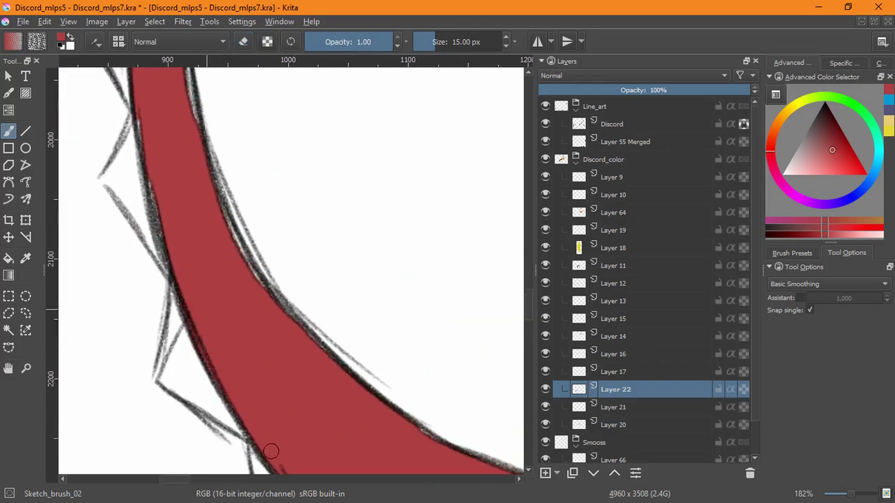
# Step: Refine the red along the outlines of the tail's narrowing curve, painting gaps and erasing spill
pyautogui.moveTo(249, 266)
pyautogui.mouseDown()
pyautogui.moveTo(217, 189)
pyautogui.moveTo(240, 222)
pyautogui.mouseUp()
pyautogui.press('e')
pyautogui.press('e')
pyautogui.moveTo(212, 190); pyautogui.dragTo(247, 277)
pyautogui.moveTo(214, 201); pyautogui.dragTo(248, 329)
pyautogui.press('e')
pyautogui.moveTo(209, 160); pyautogui.dragTo(228, 261)
pyautogui.press('e')
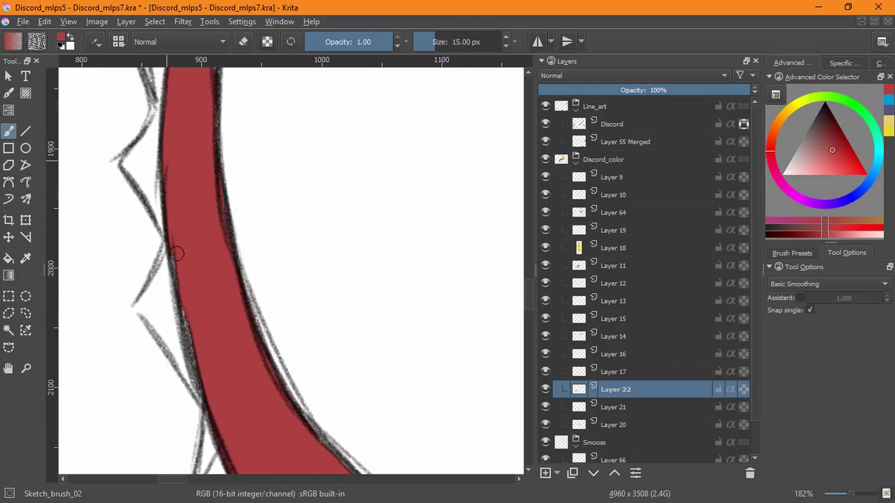
# Step: Fill the remaining gaps along the tail's thin upper end with red, up to its pointed tip
pyautogui.moveTo(209, 221); pyautogui.dragTo(189, 449)
pyautogui.moveTo(195, 230); pyautogui.dragTo(189, 313)
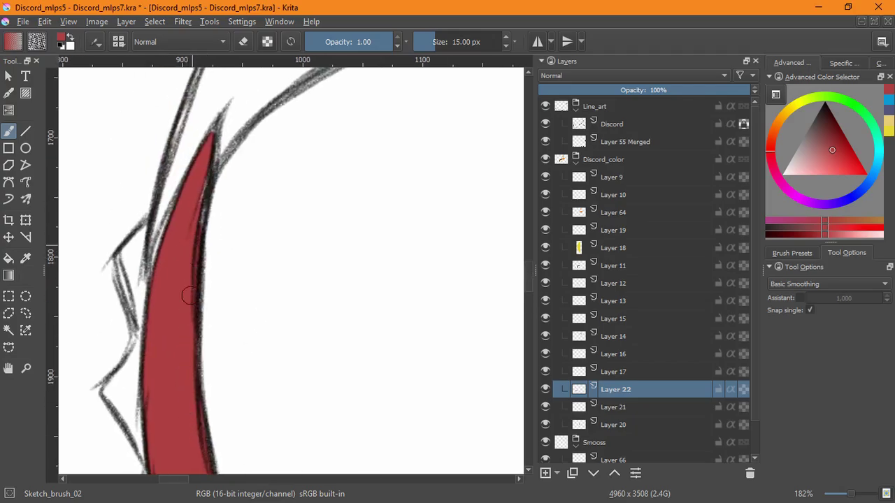
pyautogui.moveTo(341, 318); pyautogui.dragTo(312, 415)
pyautogui.moveTo(495, 351); pyautogui.dragTo(342, 296)
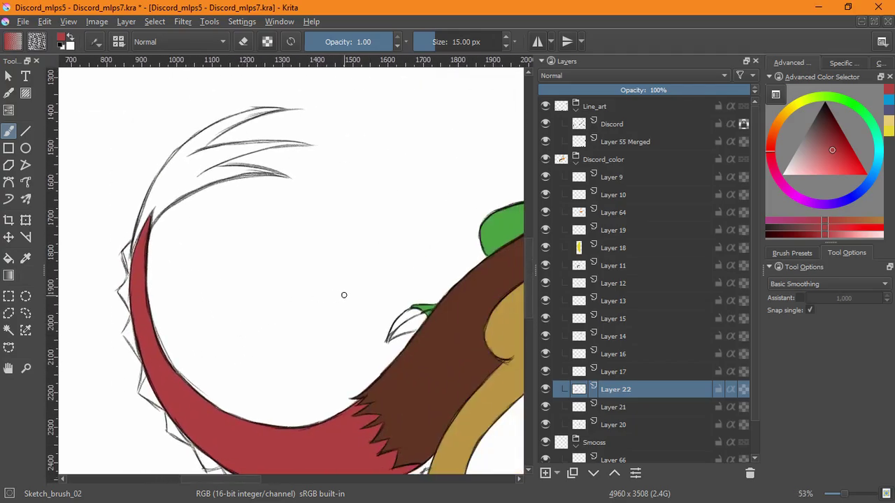
pyautogui.moveTo(363, 354); pyautogui.dragTo(288, 301)
# Step: Choose an off-white colour and add a paint layer directly below Layer 20
pyautogui.scroll(-5, 427, 295)
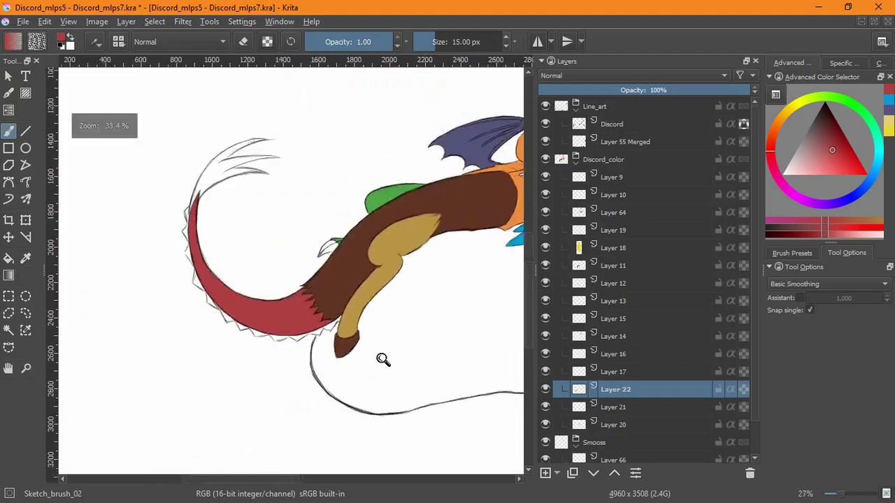
pyautogui.moveTo(424, 379); pyautogui.dragTo(441, 374)
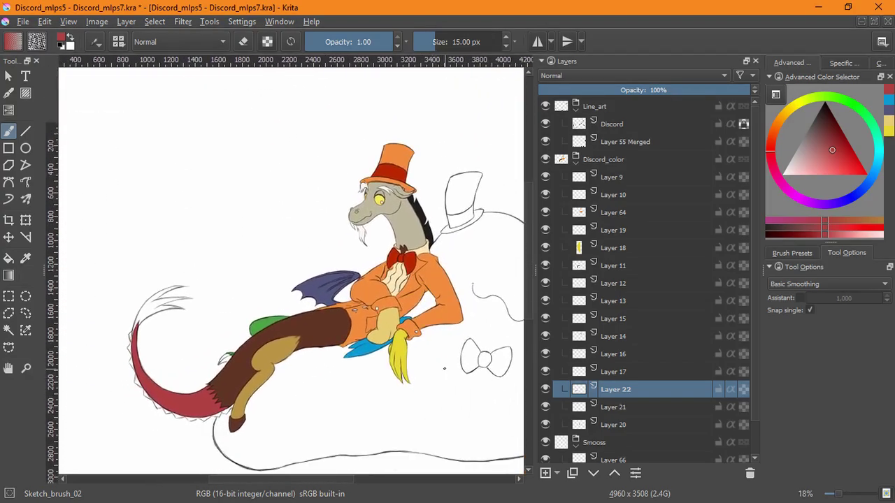
pyautogui.keyDown('ctrl'); pyautogui.click(444, 369); pyautogui.keyUp('ctrl')
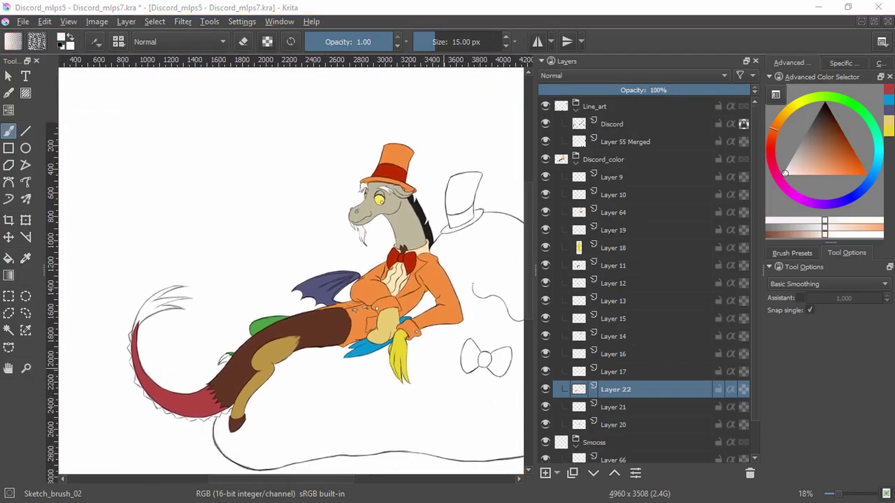
pyautogui.click(617, 427)
pyautogui.click(545, 473)
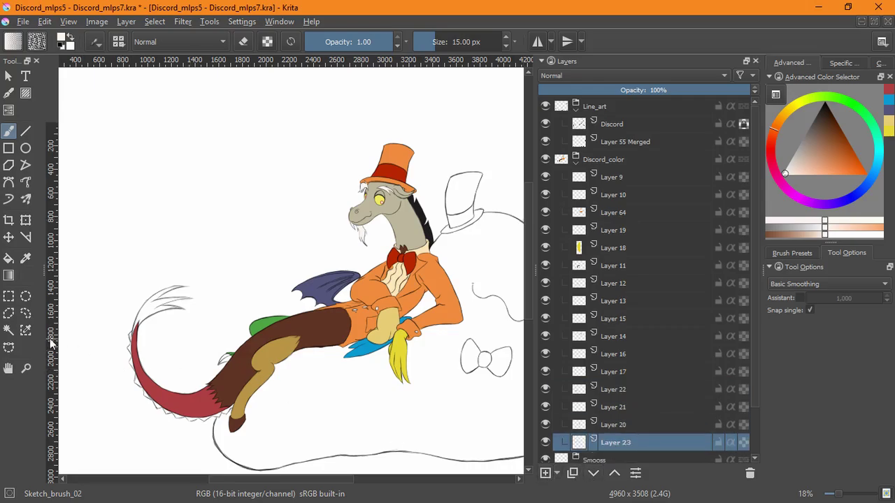
# Step: Hide the white background Layer 1 and flood-fill the tuft at the tail's end with off-white
pyautogui.click(9, 257)
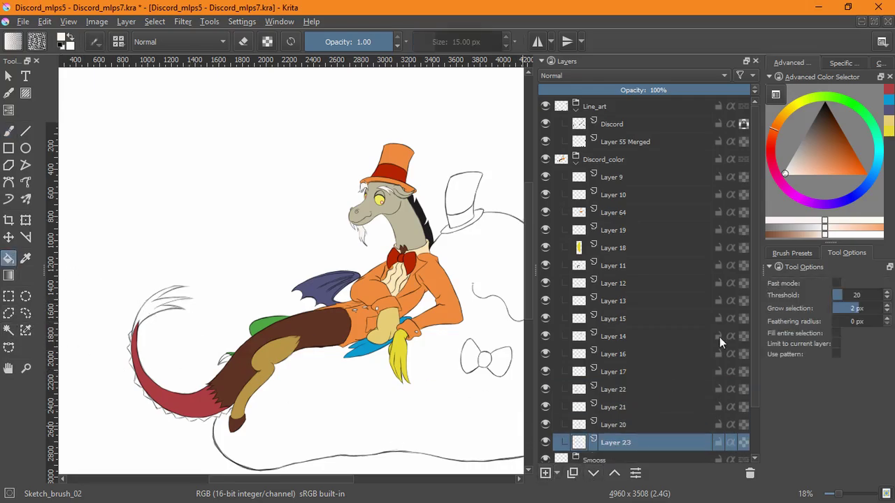
pyautogui.scroll(-1, 708, 354)
pyautogui.click(546, 442)
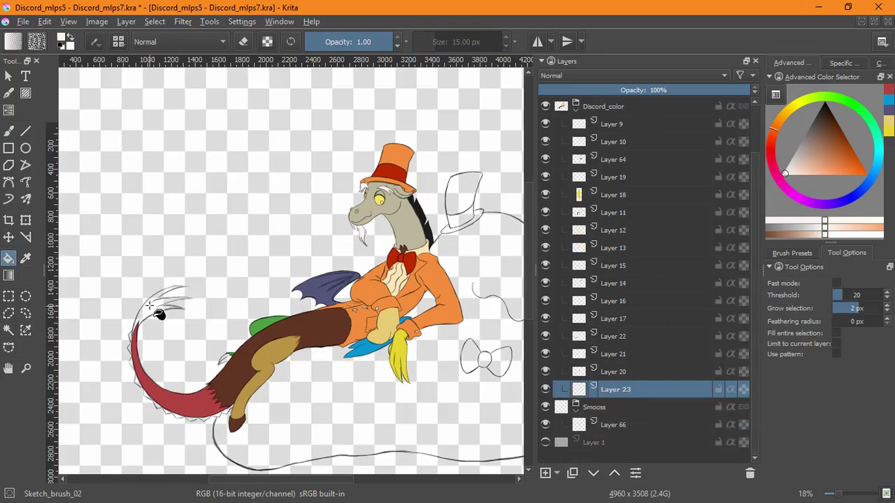
pyautogui.click(151, 331)
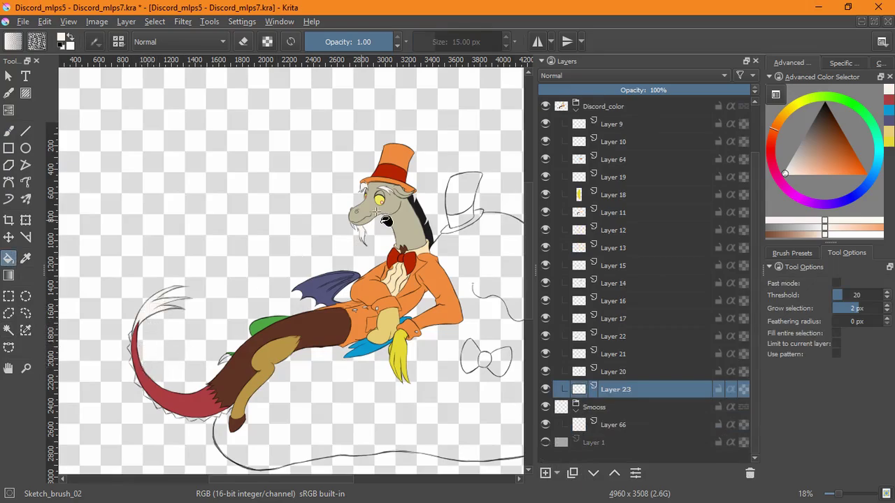
# Step: Fill both outlined sections of the hind foot's claw with off-white on Layer 23
pyautogui.scroll(6, 374, 214)
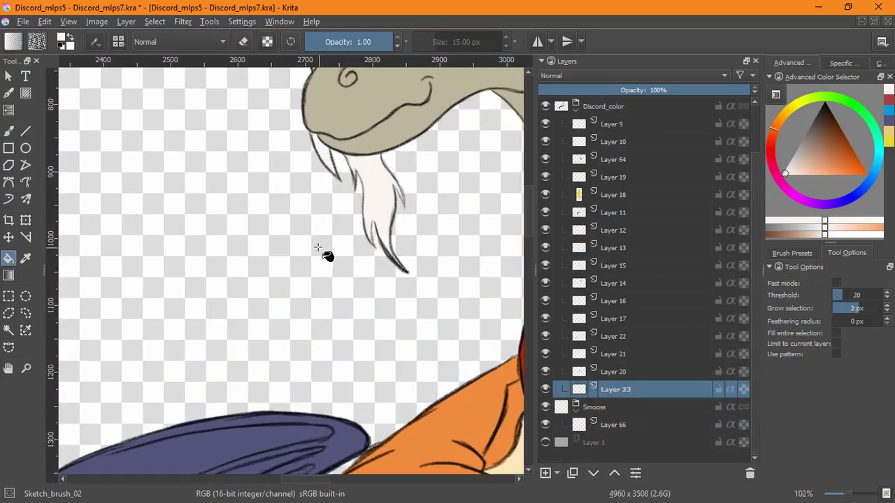
pyautogui.moveTo(224, 402); pyautogui.dragTo(363, 203)
pyautogui.moveTo(216, 424); pyautogui.dragTo(405, 231)
pyautogui.moveTo(168, 336); pyautogui.dragTo(385, 259)
pyautogui.moveTo(188, 351); pyautogui.dragTo(403, 149)
pyautogui.moveTo(299, 269); pyautogui.dragTo(309, 265)
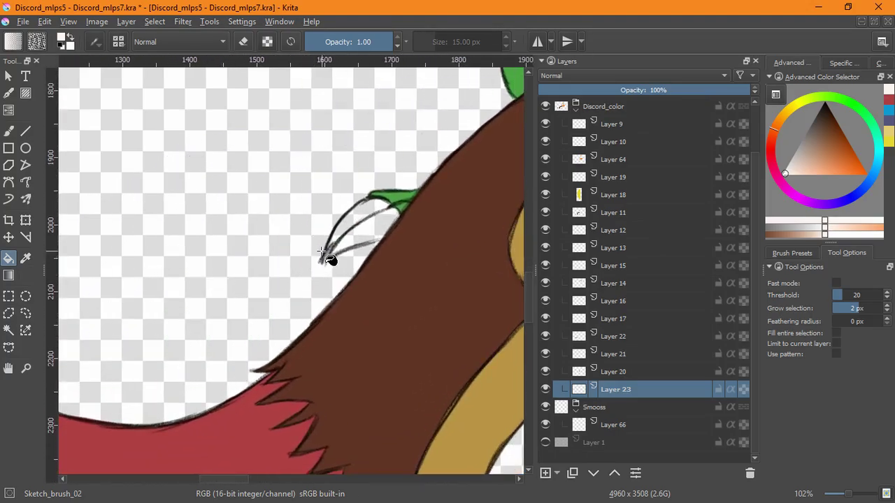
pyautogui.click(361, 237)
pyautogui.click(351, 220)
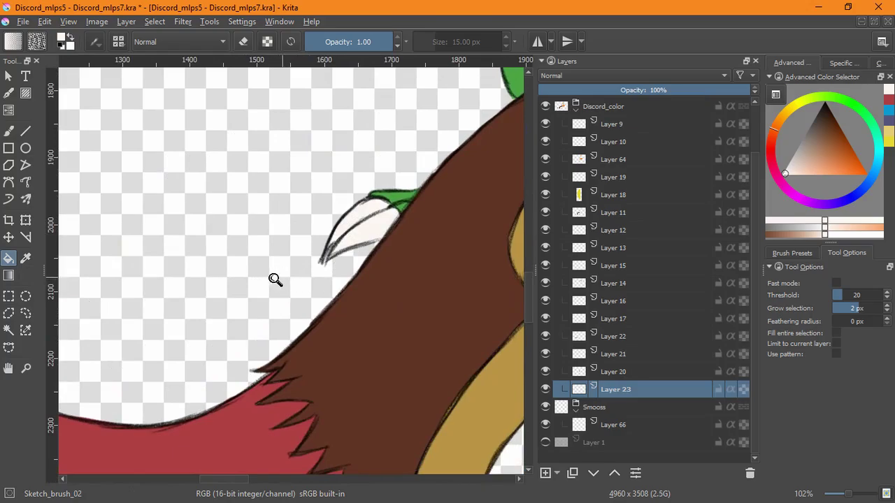
# Step: Fill the enclosed spikes along the lower curve of the tail with off-white
pyautogui.moveTo(274, 277); pyautogui.dragTo(234, 346)
pyautogui.moveTo(234, 346); pyautogui.dragTo(307, 295)
pyautogui.scroll(5, 306, 294)
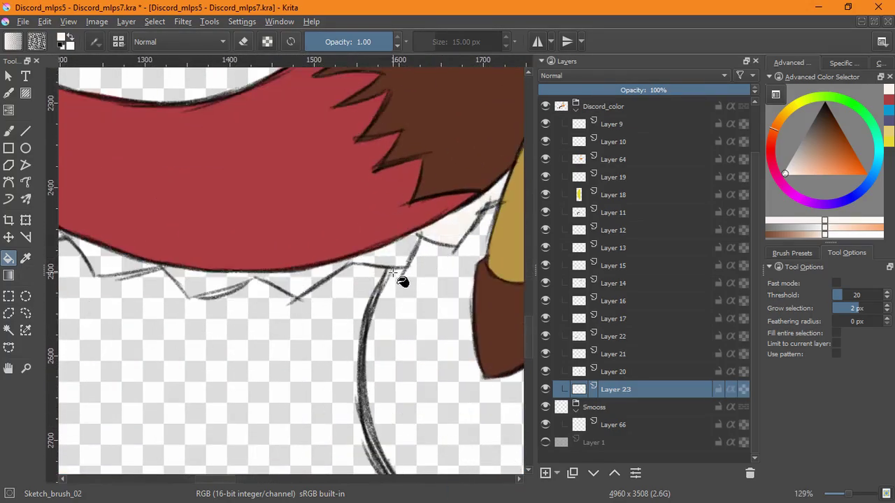
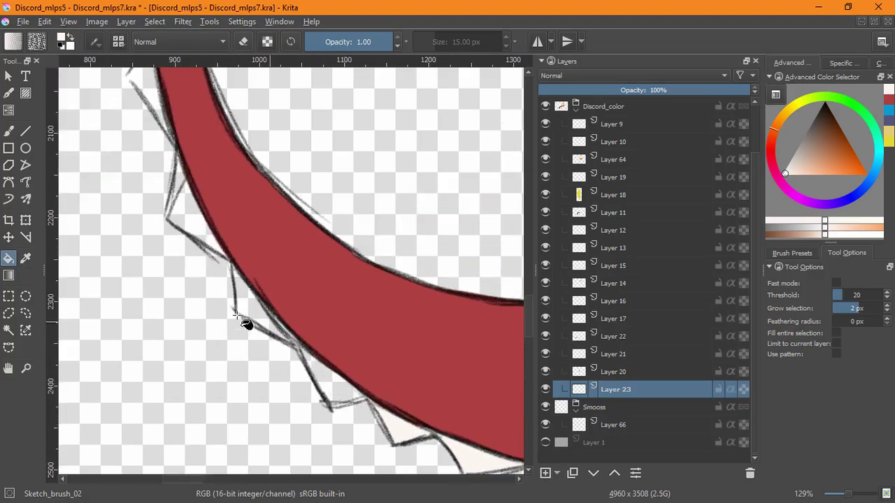
pyautogui.click(245, 323)
pyautogui.click(202, 228)
pyautogui.moveTo(181, 239); pyautogui.dragTo(226, 461)
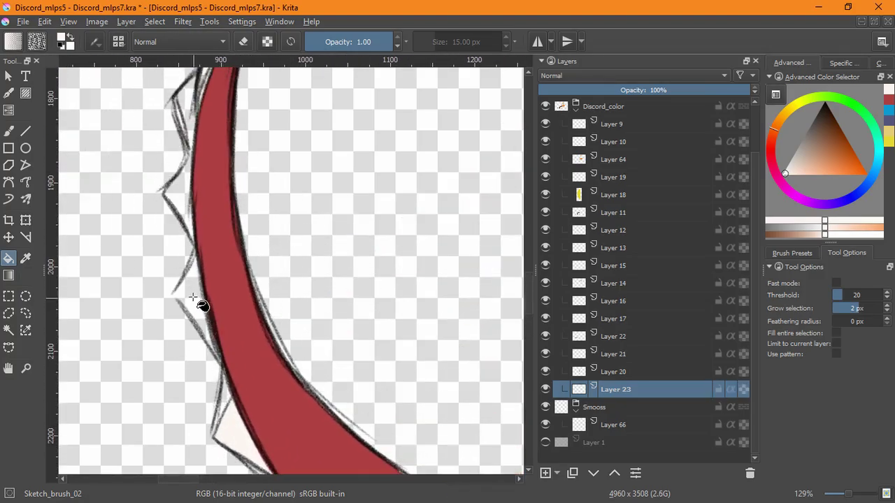
# Step: Undo the last misplaced fill and brush off-white by hand into the tail spike whose outline is open
pyautogui.click(149, 269)
pyautogui.hotkey('ctrl', 'z')
pyautogui.press('b')
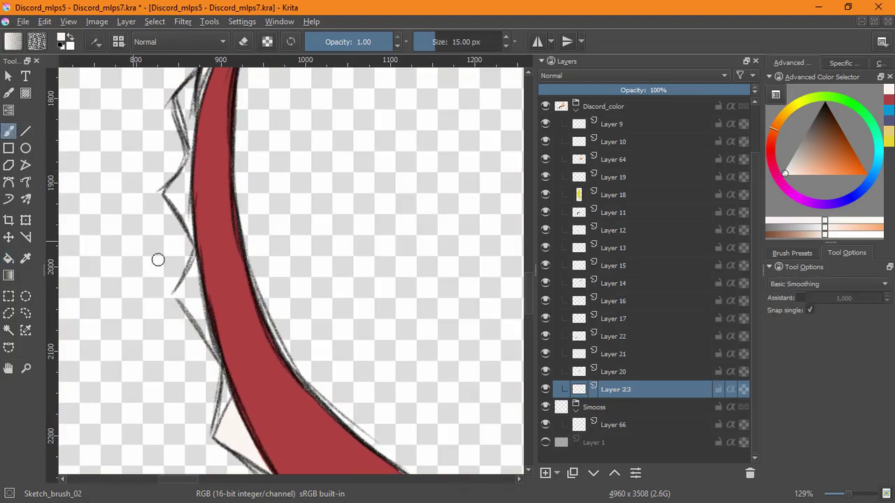
pyautogui.scroll(5, 206, 273)
pyautogui.scroll(-2, 214, 314)
pyautogui.moveTo(231, 344); pyautogui.dragTo(183, 264)
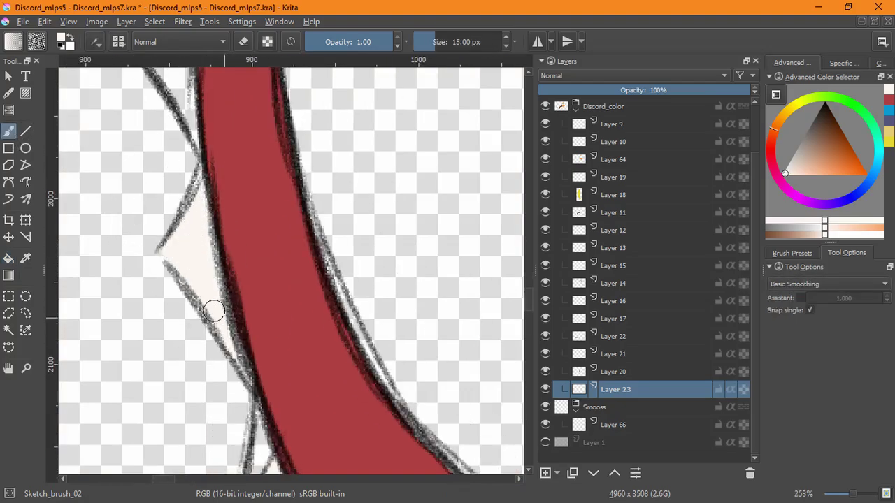
# Step: Fill the remaining enclosed spikes on the upper tail with off-white
pyautogui.click(10, 258)
pyautogui.moveTo(162, 123); pyautogui.dragTo(178, 404)
pyautogui.click(201, 268)
pyautogui.scroll(-3, 200, 266)
pyautogui.scroll(-3, 392, 345)
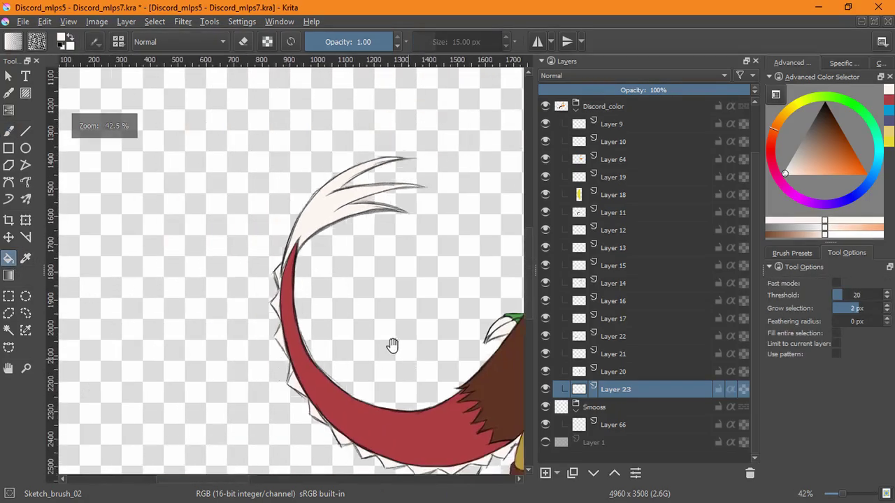
pyautogui.scroll(-2, 392, 345)
pyautogui.scroll(-3, 419, 294)
# Step: Add a new layer directly above Layer 1, show Layer 1, and hide the Line_art and Discord_color groups
pyautogui.click(574, 444)
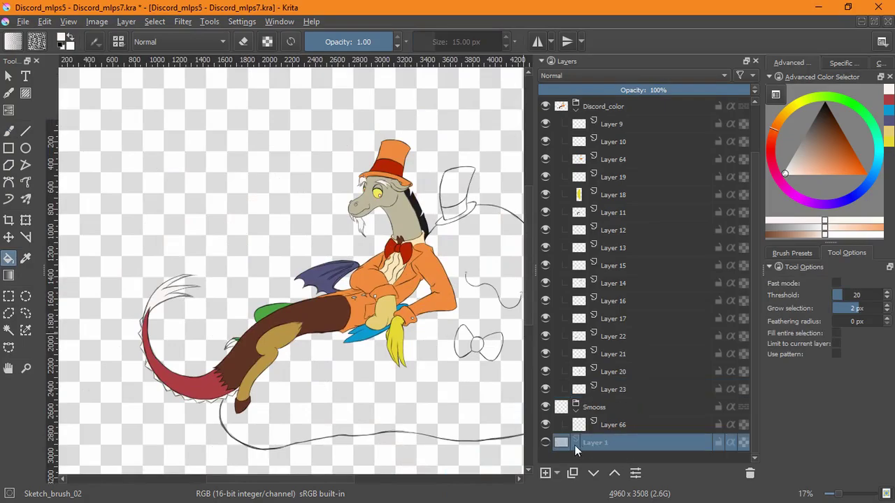
pyautogui.click(558, 476)
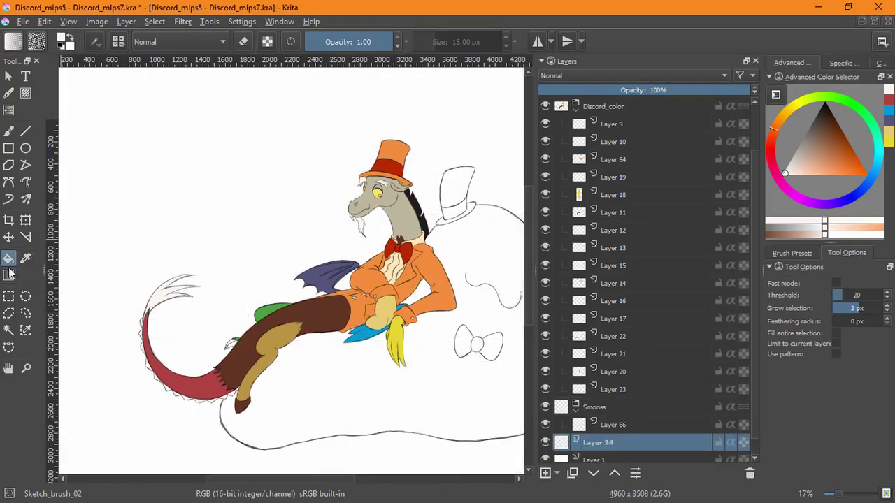
pyautogui.click(574, 113)
pyautogui.click(576, 106)
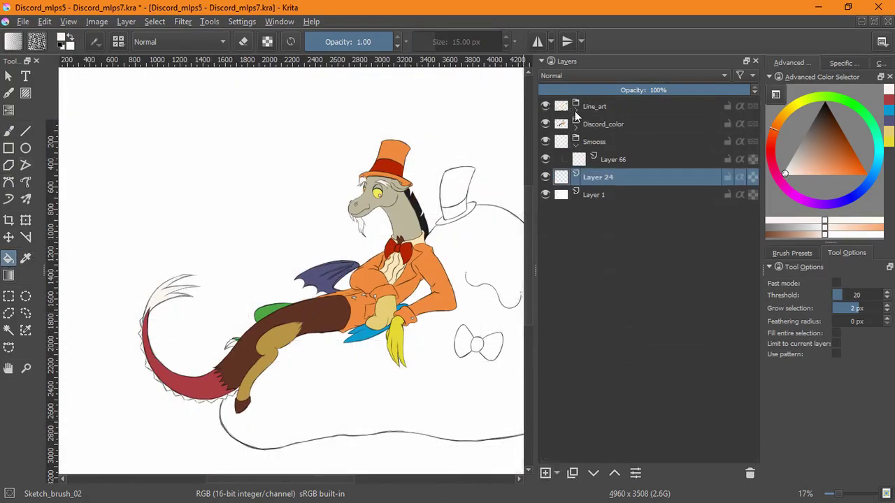
pyautogui.click(546, 106)
pyautogui.click(545, 124)
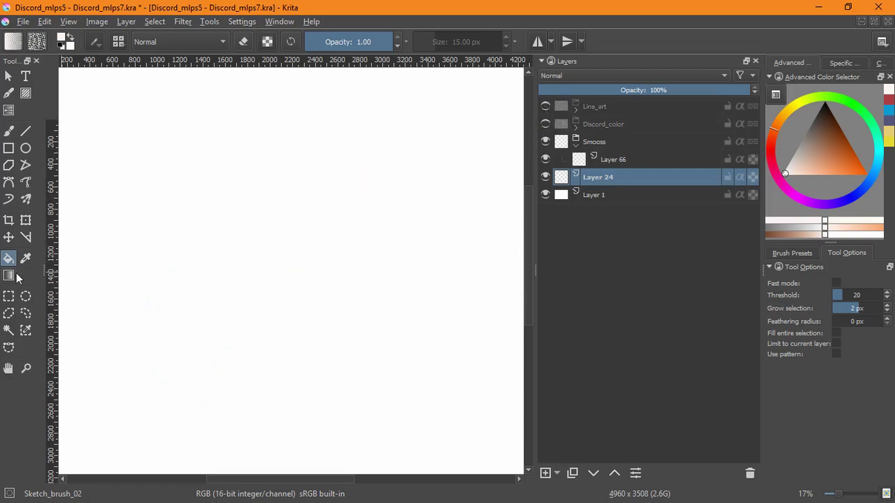
# Step: Try a black fill on the new background layer behind the character and undo it
pyautogui.click(61, 46)
pyautogui.click(223, 321)
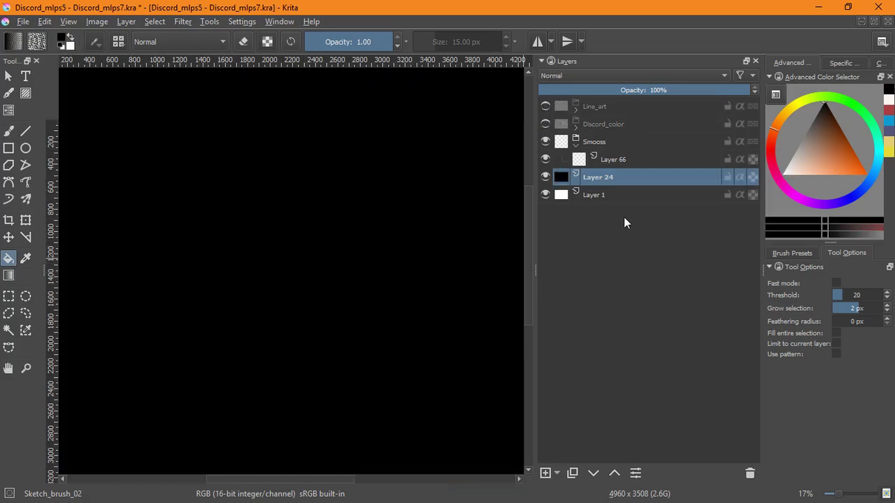
pyautogui.click(545, 107)
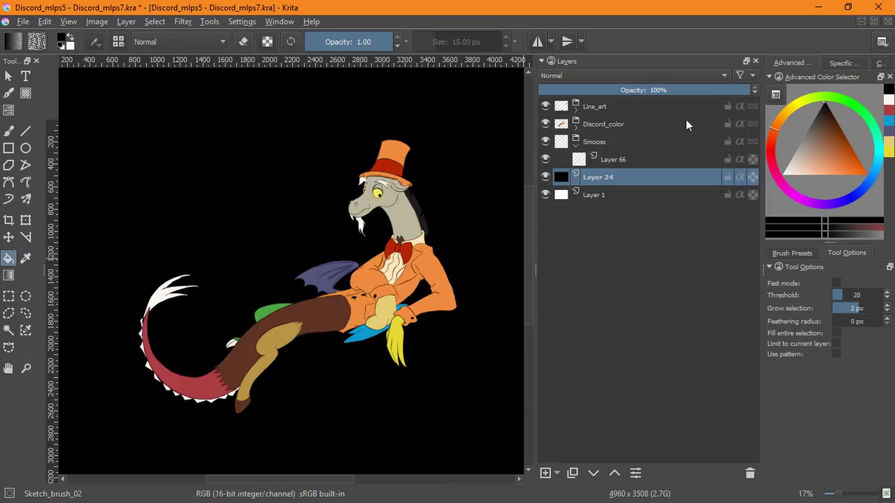
pyautogui.click(546, 123)
pyautogui.hotkey('ctrl', 'z')
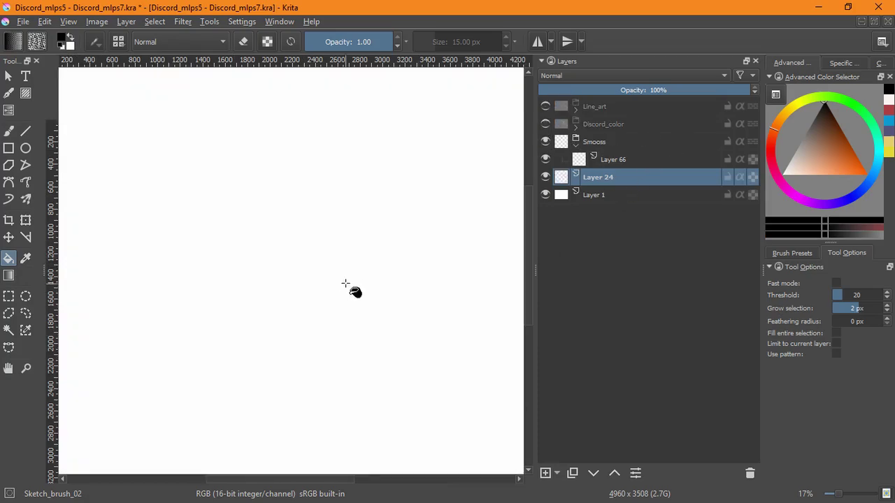
# Step: Fill Layer 24 with a medium grey and show the Line_art and Discord_color groups again
pyautogui.moveTo(818, 134); pyautogui.dragTo(784, 143)
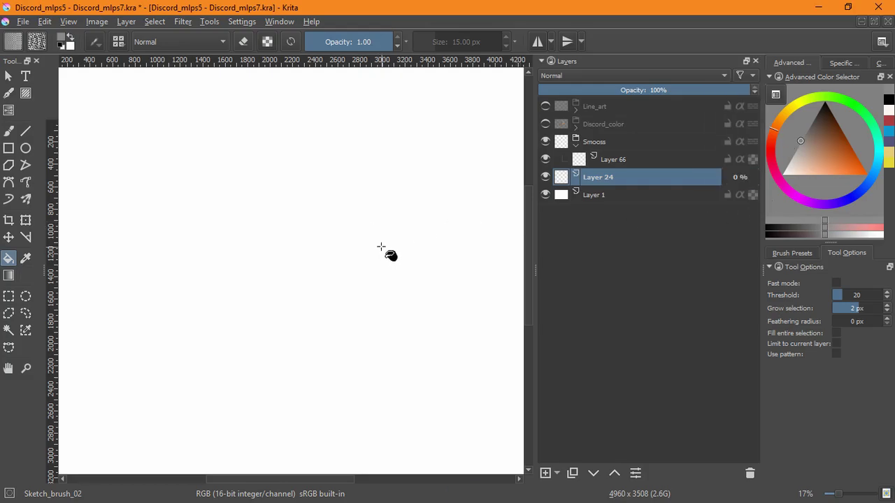
pyautogui.click(385, 228)
pyautogui.click(545, 123)
pyautogui.click(545, 106)
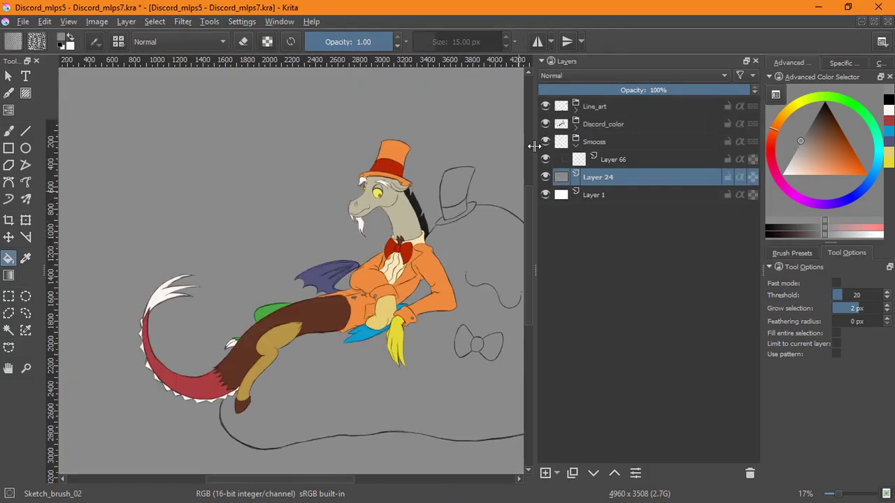
# Step: On Layer 23, sample the off-white and brush over the gaps in the tail spikes beside the hind leg
pyautogui.click(576, 130)
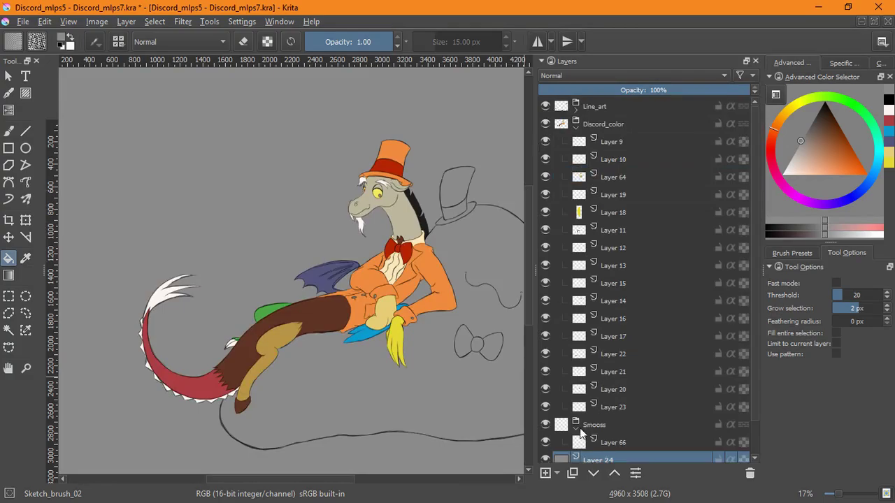
pyautogui.click(577, 429)
pyautogui.click(613, 407)
pyautogui.click(8, 131)
pyautogui.moveTo(219, 401)
pyautogui.mouseDown()
pyautogui.moveTo(236, 435)
pyautogui.moveTo(228, 441)
pyautogui.mouseUp()
pyautogui.moveTo(325, 310); pyautogui.dragTo(307, 317)
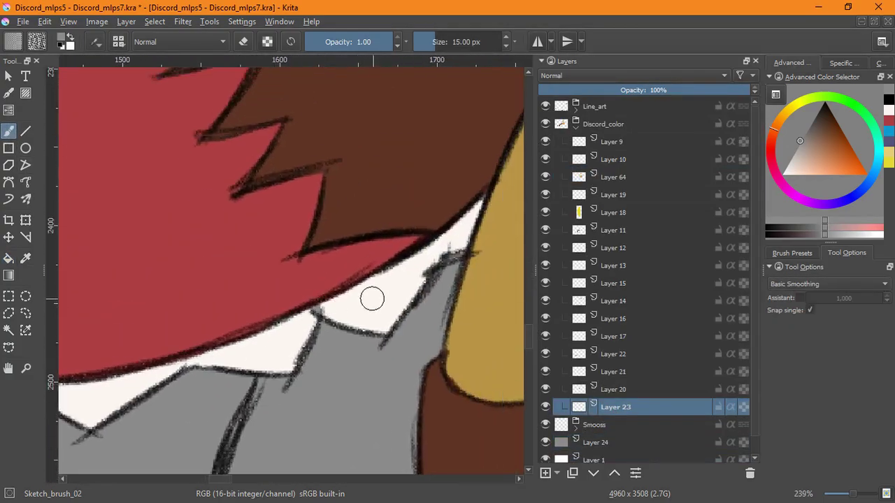
pyautogui.keyDown('ctrl'); pyautogui.click(460, 242); pyautogui.keyUp('ctrl')
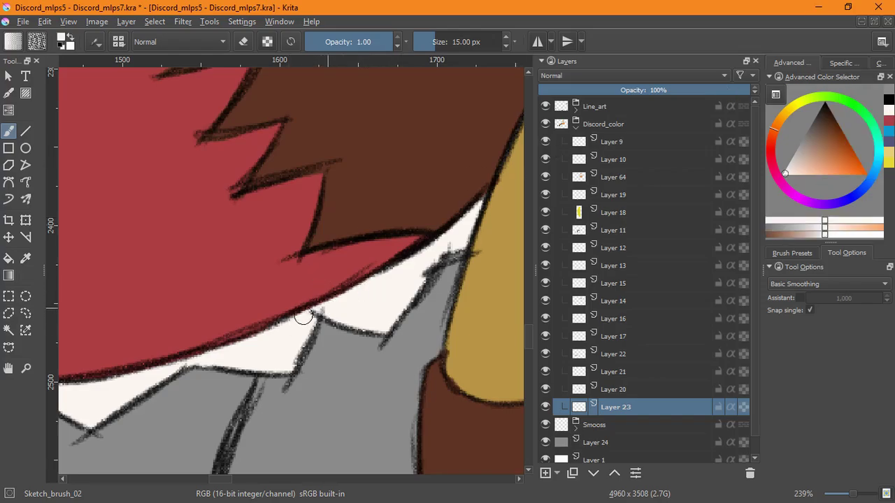
pyautogui.moveTo(410, 294); pyautogui.dragTo(411, 309)
# Step: Paint off-white into the unfilled corners of the spikes along the tail's lower curve
pyautogui.moveTo(313, 319); pyautogui.dragTo(672, 241)
pyautogui.moveTo(292, 327)
pyautogui.mouseDown()
pyautogui.moveTo(380, 340)
pyautogui.moveTo(552, 409)
pyautogui.mouseUp()
pyautogui.moveTo(196, 279); pyautogui.dragTo(272, 350)
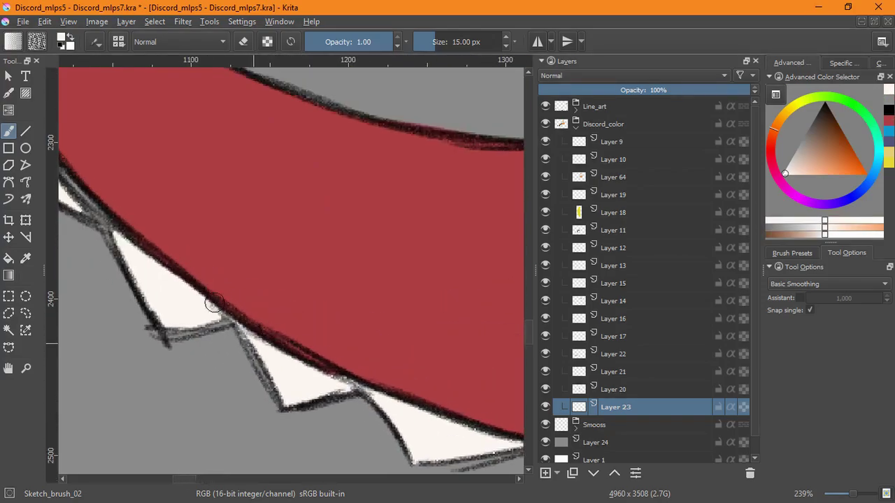
pyautogui.moveTo(122, 238); pyautogui.dragTo(273, 378)
pyautogui.moveTo(214, 319); pyautogui.dragTo(258, 359)
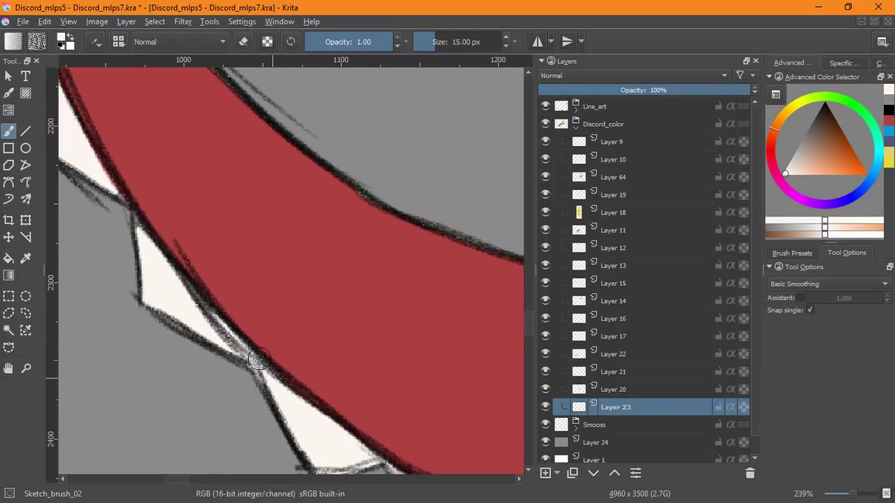
pyautogui.moveTo(155, 255); pyautogui.dragTo(213, 341)
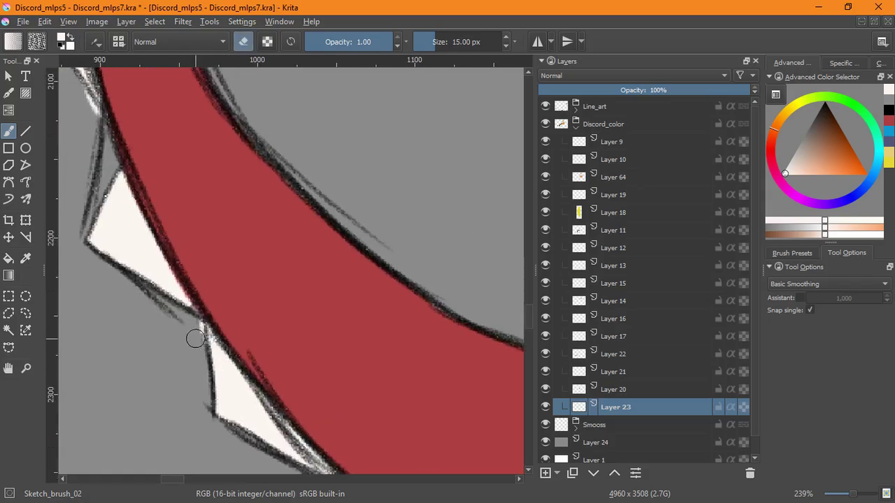
# Step: Touch up the spikes on the tail's outer bend with off-white and erase the paint outside their outlines
pyautogui.moveTo(128, 187)
pyautogui.mouseDown()
pyautogui.moveTo(197, 354)
pyautogui.moveTo(173, 385)
pyautogui.mouseUp()
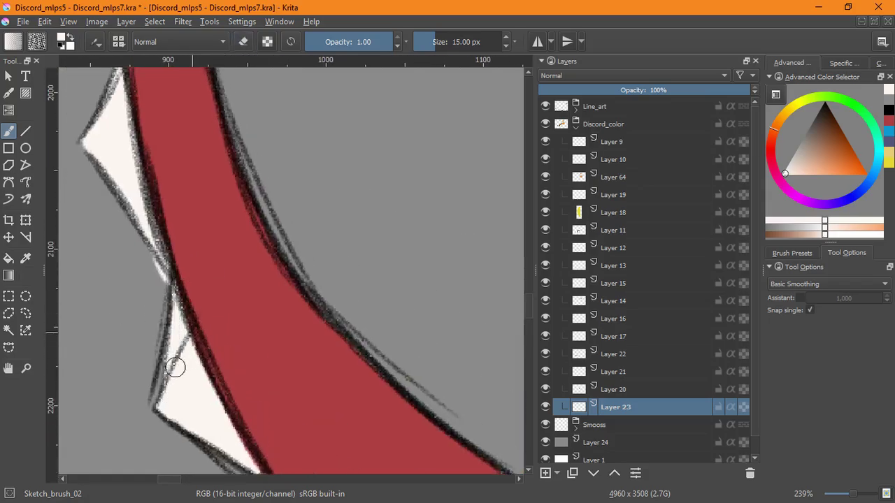
pyautogui.moveTo(181, 265); pyautogui.dragTo(191, 245)
pyautogui.moveTo(181, 348)
pyautogui.mouseDown()
pyautogui.moveTo(170, 379)
pyautogui.moveTo(181, 341)
pyautogui.mouseUp()
pyautogui.moveTo(193, 286); pyautogui.dragTo(231, 423)
pyautogui.press('e')
pyautogui.moveTo(193, 380); pyautogui.dragTo(204, 402)
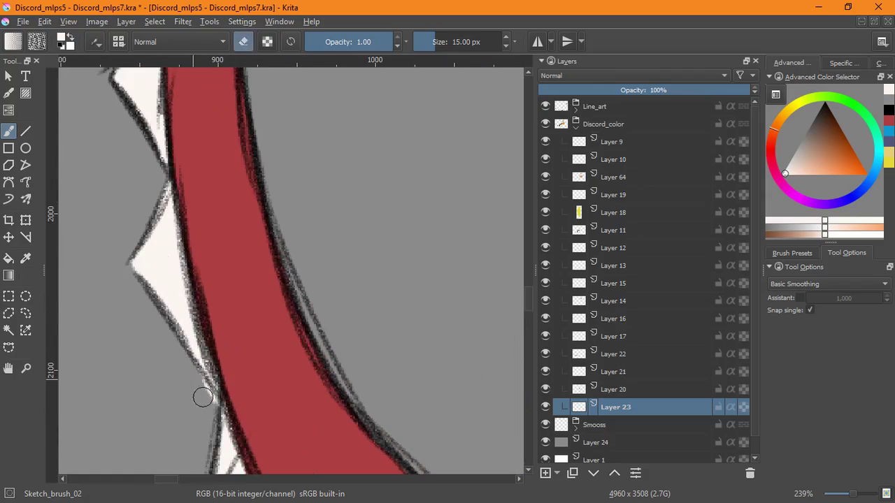
pyautogui.press('e')
pyautogui.moveTo(148, 85)
pyautogui.mouseDown()
pyautogui.moveTo(200, 252)
pyautogui.moveTo(213, 342)
pyautogui.mouseUp()
pyautogui.moveTo(226, 365); pyautogui.dragTo(224, 287)
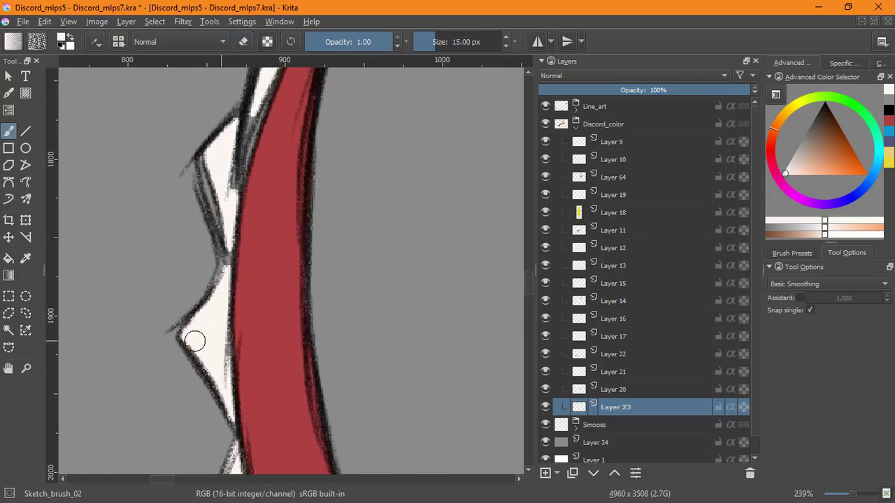
# Step: Clean up the uppermost tail spikes and the base of the tail tuft, filling gaps and erasing overspill
pyautogui.scroll(2, 240, 416)
pyautogui.moveTo(234, 296)
pyautogui.mouseDown()
pyautogui.moveTo(276, 182)
pyautogui.moveTo(250, 260)
pyautogui.mouseUp()
pyautogui.moveTo(251, 192); pyautogui.dragTo(242, 218)
pyautogui.moveTo(283, 209); pyautogui.dragTo(190, 375)
pyautogui.press('e')
pyautogui.moveTo(192, 317); pyautogui.dragTo(215, 229)
pyautogui.moveTo(201, 280)
pyautogui.mouseDown()
pyautogui.moveTo(242, 154)
pyautogui.moveTo(281, 81)
pyautogui.mouseUp()
# Step: Refine the off-white colour along the tail tuft's strands, erasing overspill and painting up to the line art
pyautogui.moveTo(257, 239)
pyautogui.mouseDown()
pyautogui.moveTo(252, 280)
pyautogui.moveTo(393, 184)
pyautogui.moveTo(334, 208)
pyautogui.mouseUp()
pyautogui.moveTo(447, 140); pyautogui.dragTo(245, 227)
pyautogui.moveTo(229, 249)
pyautogui.mouseDown()
pyautogui.moveTo(250, 230)
pyautogui.moveTo(214, 258)
pyautogui.mouseUp()
pyautogui.moveTo(348, 219); pyautogui.dragTo(230, 281)
pyautogui.moveTo(378, 237); pyautogui.dragTo(242, 264)
pyautogui.press('e')
pyautogui.moveTo(390, 200)
pyautogui.mouseDown()
pyautogui.moveTo(283, 211)
pyautogui.moveTo(499, 215)
pyautogui.moveTo(435, 174)
pyautogui.moveTo(195, 160)
pyautogui.mouseUp()
pyautogui.press('e')
pyautogui.moveTo(344, 144); pyautogui.dragTo(222, 156)
pyautogui.moveTo(308, 149)
pyautogui.mouseDown()
pyautogui.moveTo(434, 157)
pyautogui.moveTo(444, 209)
pyautogui.moveTo(170, 221)
pyautogui.mouseUp()
pyautogui.moveTo(348, 105); pyautogui.dragTo(303, 316)
pyautogui.press('e')
pyautogui.moveTo(326, 275)
pyautogui.mouseDown()
pyautogui.moveTo(200, 292)
pyautogui.moveTo(443, 269)
pyautogui.moveTo(258, 274)
pyautogui.mouseUp()
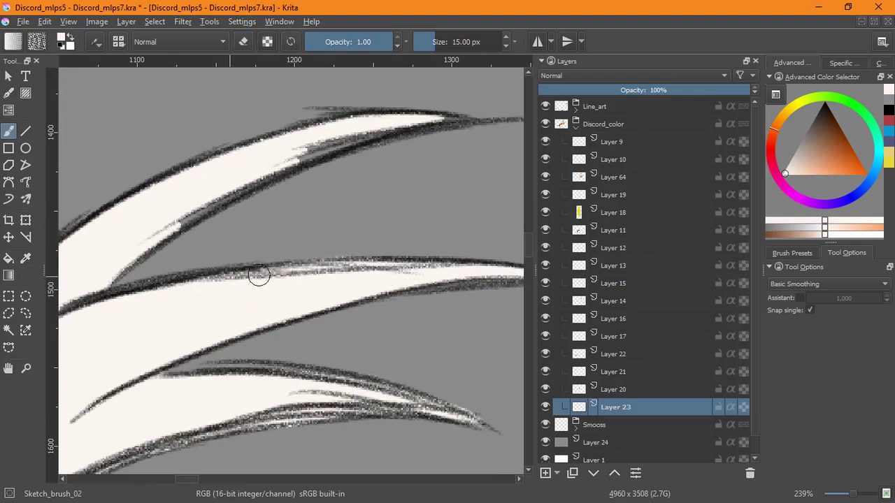
# Step: Erase stray paint around the tuft's top strand and brush off-white into the gaps along its edges
pyautogui.press('e')
pyautogui.moveTo(297, 161); pyautogui.dragTo(390, 123)
pyautogui.moveTo(136, 227)
pyautogui.mouseDown()
pyautogui.moveTo(347, 137)
pyautogui.moveTo(331, 148)
pyautogui.moveTo(475, 135)
pyautogui.mouseUp()
pyautogui.press('e')
pyautogui.moveTo(378, 197); pyautogui.dragTo(349, 176)
pyautogui.moveTo(229, 409); pyautogui.dragTo(283, 319)
pyautogui.moveTo(260, 328); pyautogui.dragTo(199, 320)
# Step: Finish the remaining edges of the tail tuft, alternating off-white touch-ups with erasing outside the outline
pyautogui.moveTo(384, 208); pyautogui.dragTo(304, 432)
pyautogui.press('e')
pyautogui.moveTo(290, 313)
pyautogui.mouseDown()
pyautogui.moveTo(287, 324)
pyautogui.moveTo(155, 329)
pyautogui.moveTo(306, 312)
pyautogui.mouseUp()
pyautogui.press('e')
pyautogui.moveTo(306, 338); pyautogui.dragTo(191, 350)
pyautogui.moveTo(306, 300); pyautogui.dragTo(280, 292)
pyautogui.press('e')
pyautogui.moveTo(155, 322); pyautogui.dragTo(280, 321)
pyautogui.moveTo(376, 300)
pyautogui.mouseDown()
pyautogui.moveTo(339, 415)
pyautogui.moveTo(337, 469)
pyautogui.mouseUp()
pyautogui.moveTo(396, 352); pyautogui.dragTo(197, 290)
# Step: Brush off-white into the unfilled edges of the hind foot's claw and tidy its outline
pyautogui.scroll(13, 222, 345)
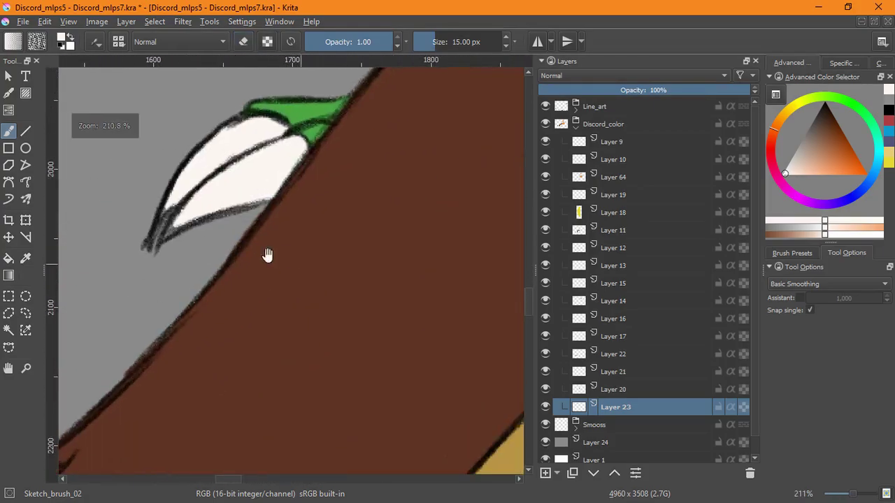
pyautogui.moveTo(291, 263)
pyautogui.mouseDown()
pyautogui.moveTo(329, 199)
pyautogui.moveTo(375, 239)
pyautogui.moveTo(434, 247)
pyautogui.mouseUp()
pyautogui.moveTo(362, 314); pyautogui.dragTo(272, 341)
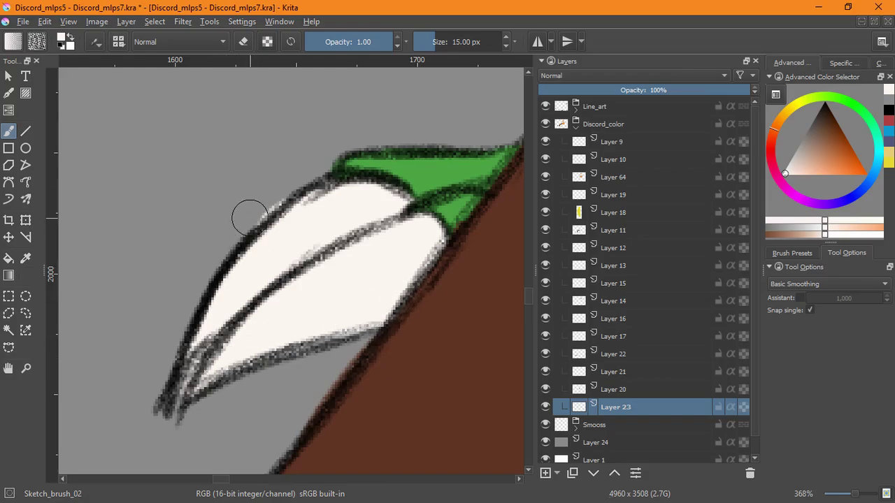
pyautogui.scroll(-10, 256, 214)
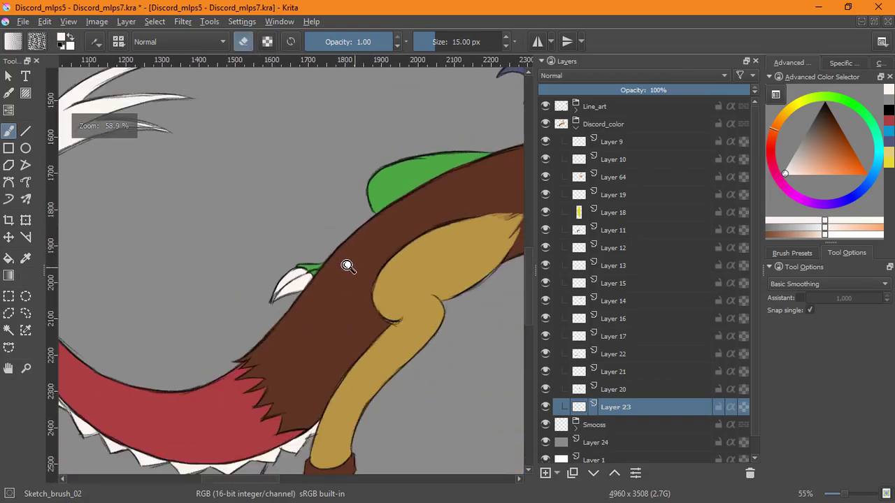
# Step: Toggle and inspect the Discord_color layers one by one to find the layer holding the off-white beard
pyautogui.moveTo(436, 105); pyautogui.dragTo(159, 326)
pyautogui.moveTo(470, 256); pyautogui.dragTo(314, 460)
pyautogui.moveTo(286, 338); pyautogui.dragTo(361, 210)
pyautogui.moveTo(218, 265); pyautogui.dragTo(281, 454)
pyautogui.moveTo(366, 218); pyautogui.dragTo(348, 279)
pyautogui.scroll(1, 347, 279)
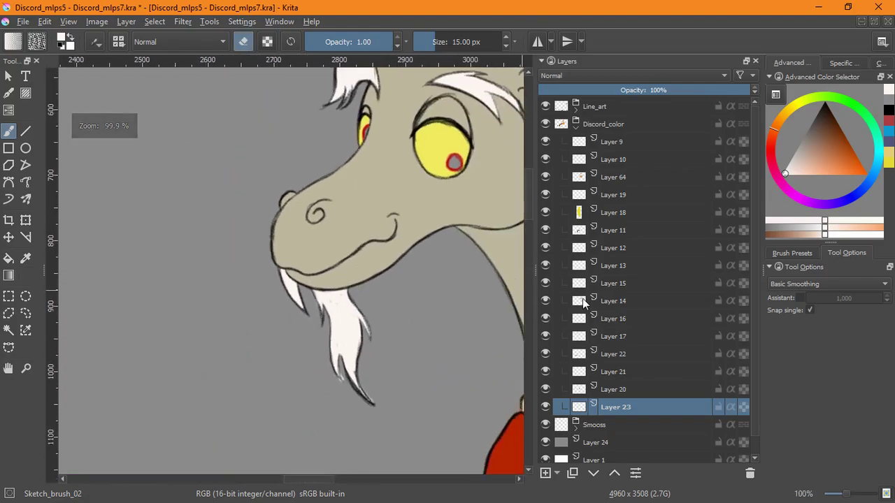
pyautogui.click(546, 300)
pyautogui.click(546, 300)
pyautogui.click(546, 317)
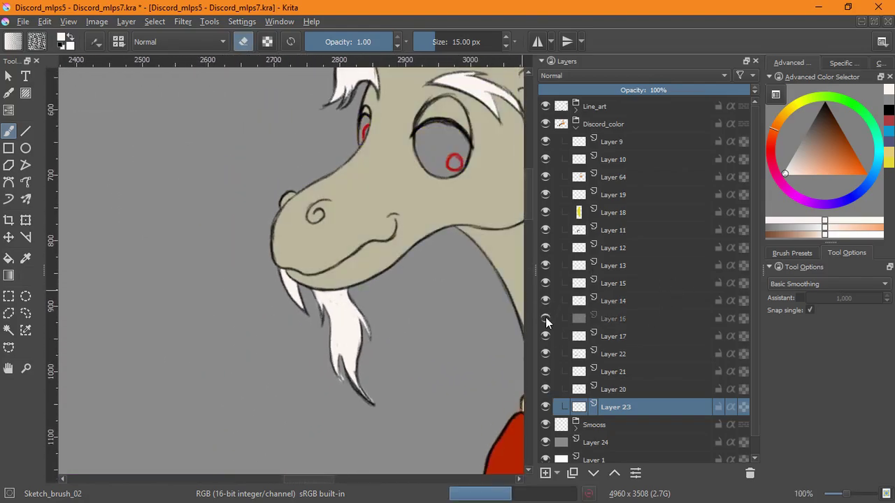
pyautogui.click(545, 317)
pyautogui.click(545, 354)
pyautogui.click(545, 353)
pyautogui.click(545, 229)
pyautogui.click(545, 230)
pyautogui.click(545, 247)
pyautogui.click(545, 247)
pyautogui.click(545, 265)
pyautogui.click(545, 265)
pyautogui.click(545, 194)
pyautogui.click(545, 194)
pyautogui.click(545, 176)
pyautogui.click(545, 160)
pyautogui.click(545, 159)
pyautogui.click(545, 142)
pyautogui.click(545, 142)
pyautogui.moveTo(582, 302)
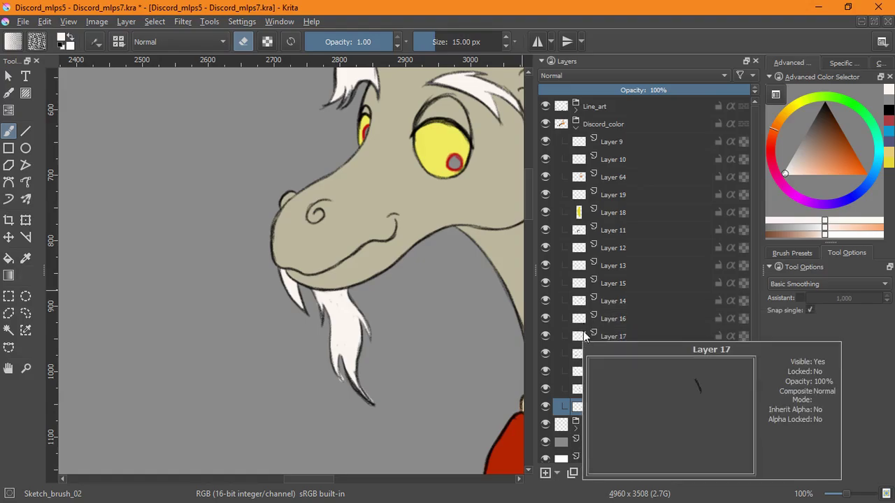
pyautogui.moveTo(581, 355)
pyautogui.moveTo(581, 161)
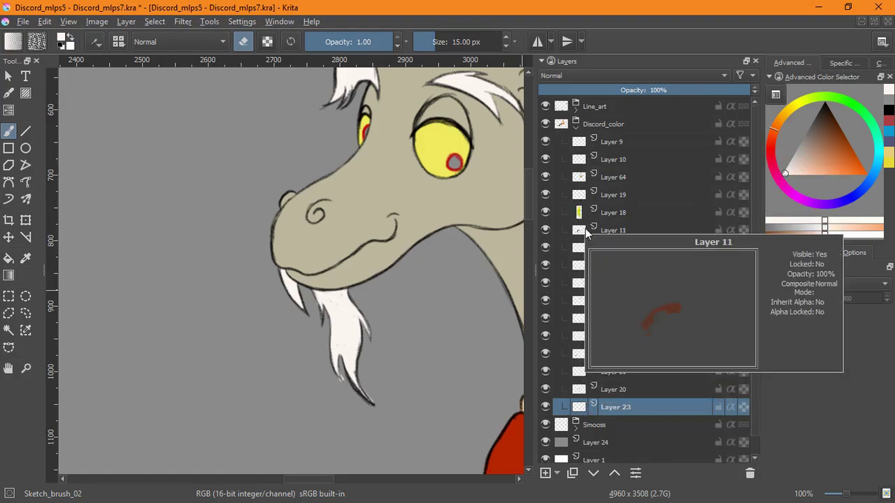
pyautogui.moveTo(580, 249)
# Step: Select Layer 15 and touch up the off-white colour along the upper part of the beard
pyautogui.click(579, 282)
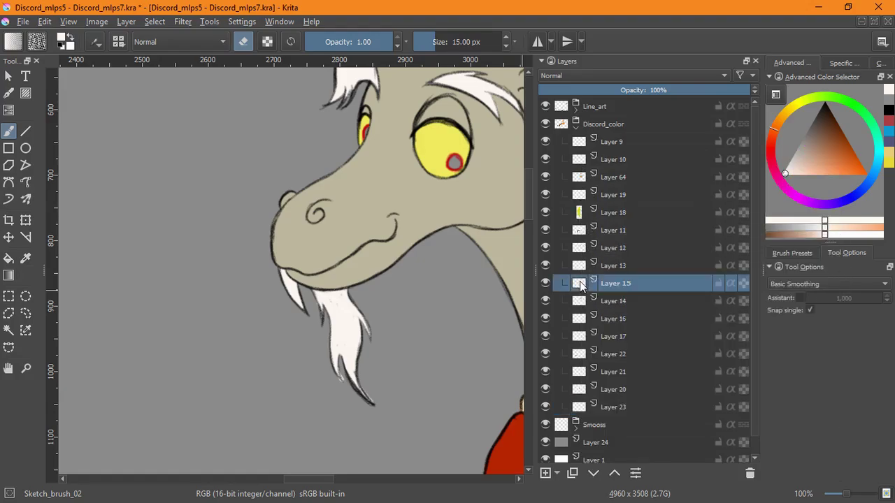
pyautogui.moveTo(347, 329); pyautogui.dragTo(390, 216)
pyautogui.moveTo(218, 182); pyautogui.dragTo(303, 240)
pyautogui.hotkey('ctrl', 'z')
pyautogui.press('e')
pyautogui.moveTo(279, 203); pyautogui.dragTo(245, 193)
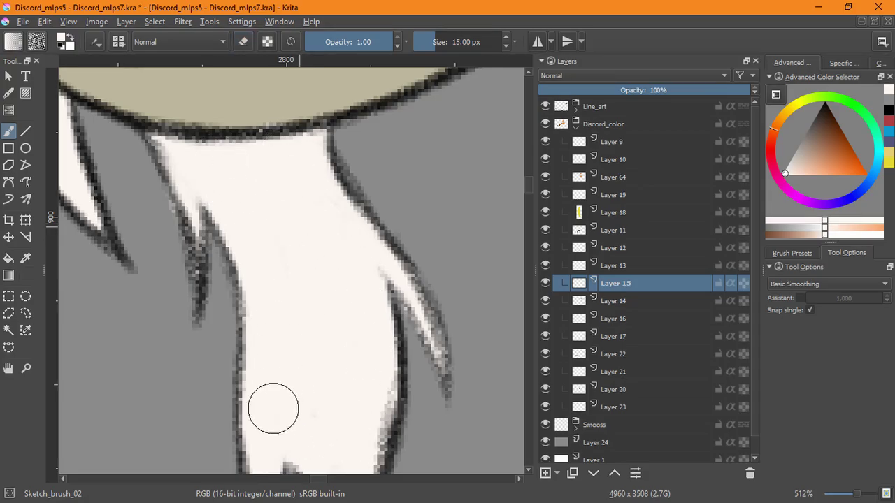
pyautogui.scroll(-5, 354, 280)
# Step: Erase the off-white overspill around the beard's lower strands and tips
pyautogui.press('e')
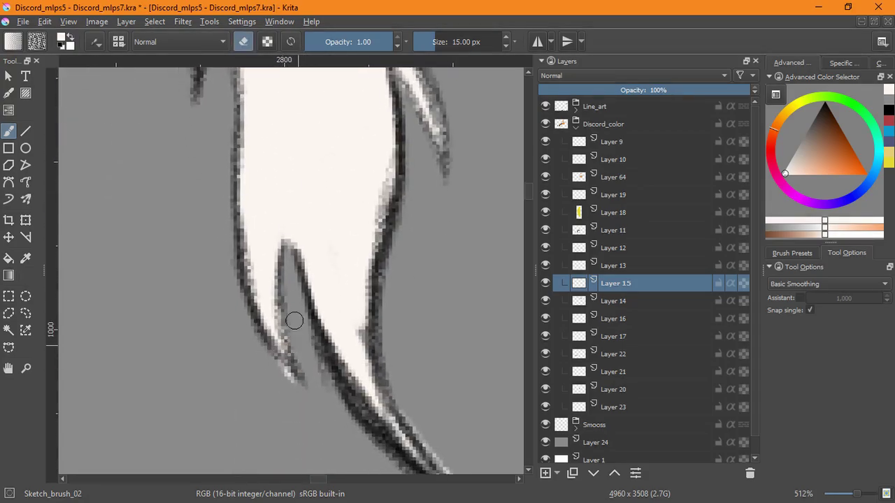
pyautogui.moveTo(351, 411); pyautogui.dragTo(240, 284)
pyautogui.moveTo(348, 327); pyautogui.dragTo(312, 275)
pyautogui.moveTo(366, 232)
pyautogui.mouseDown()
pyautogui.moveTo(360, 273)
pyautogui.moveTo(426, 148)
pyautogui.mouseUp()
pyautogui.moveTo(356, 438); pyautogui.dragTo(336, 407)
# Step: Paint the inside of both red-rimmed pupils off-white on Layer 15
pyautogui.press('e')
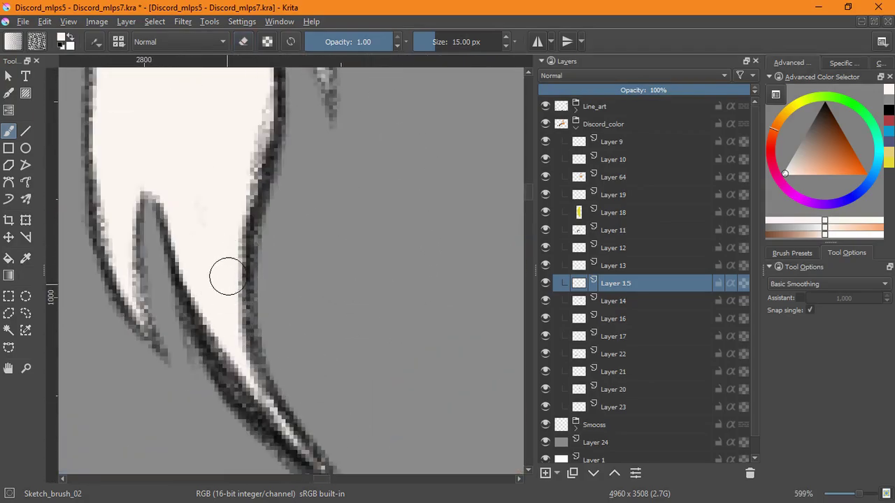
pyautogui.moveTo(361, 200)
pyautogui.mouseDown()
pyautogui.moveTo(396, 240)
pyautogui.moveTo(242, 420)
pyautogui.mouseUp()
pyautogui.moveTo(269, 313)
pyautogui.mouseDown()
pyautogui.moveTo(315, 248)
pyautogui.moveTo(372, 398)
pyautogui.mouseUp()
pyautogui.moveTo(292, 335)
pyautogui.mouseDown()
pyautogui.moveTo(300, 363)
pyautogui.moveTo(290, 339)
pyautogui.mouseUp()
pyautogui.hotkey('ctrl', 'z')
pyautogui.moveTo(228, 306)
pyautogui.mouseDown()
pyautogui.moveTo(296, 286)
pyautogui.moveTo(422, 408)
pyautogui.mouseUp()
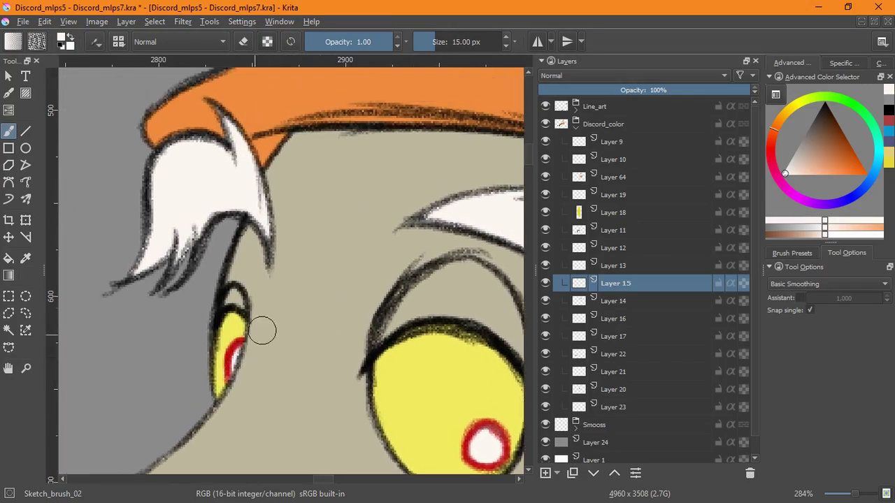
pyautogui.scroll(-10, 354, 329)
pyautogui.moveTo(369, 281)
pyautogui.mouseDown()
pyautogui.moveTo(409, 421)
pyautogui.moveTo(406, 325)
pyautogui.mouseUp()
pyautogui.moveTo(356, 305); pyautogui.dragTo(325, 361)
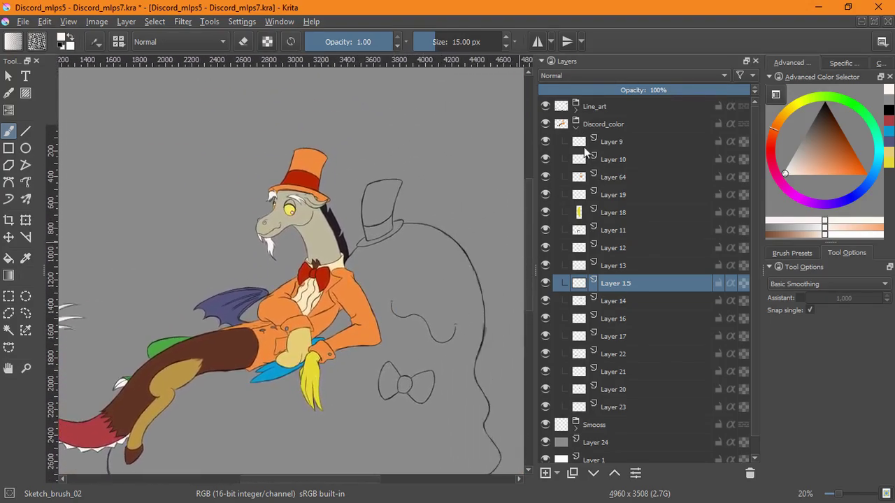
# Step: Collapse the Discord_color group, select Layer 66 inside the Smooss group and choose a grey-green colour
pyautogui.click(576, 128)
pyautogui.click(576, 145)
pyautogui.click(606, 164)
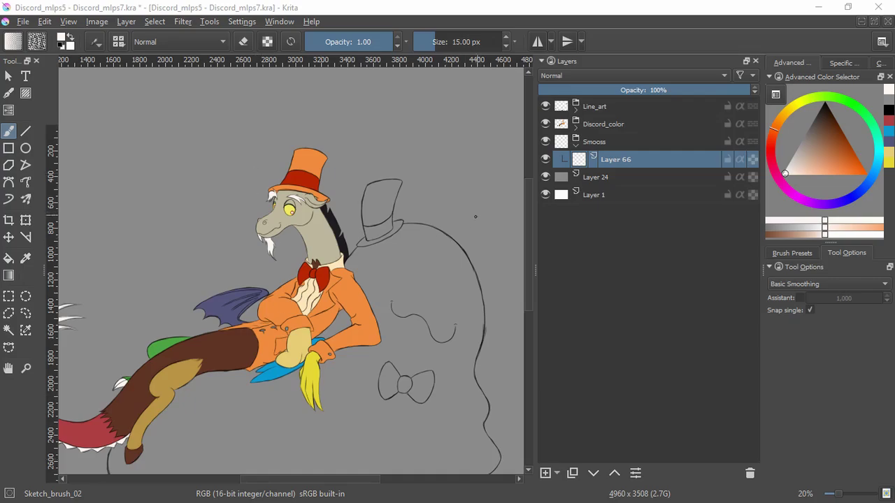
pyautogui.moveTo(453, 314); pyautogui.dragTo(481, 225)
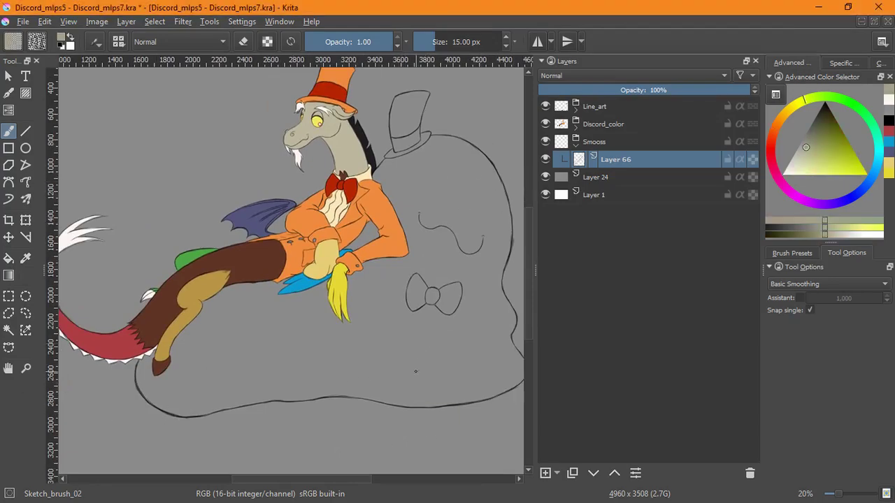
pyautogui.moveTo(428, 342); pyautogui.dragTo(385, 369)
# Step: Hide Layer 24 and Layer 1, and make a contiguous selection of the blob's body with fuzziness 30, grown 2 px
pyautogui.click(545, 195)
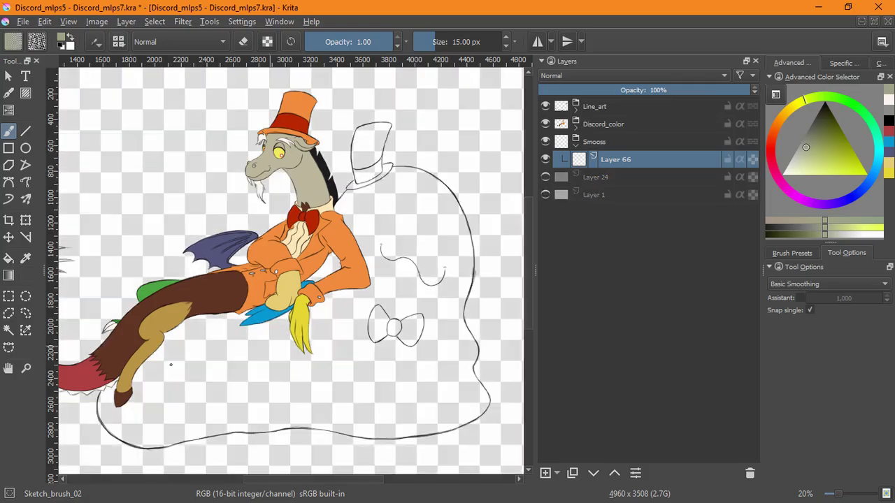
pyautogui.click(9, 331)
pyautogui.click(415, 373)
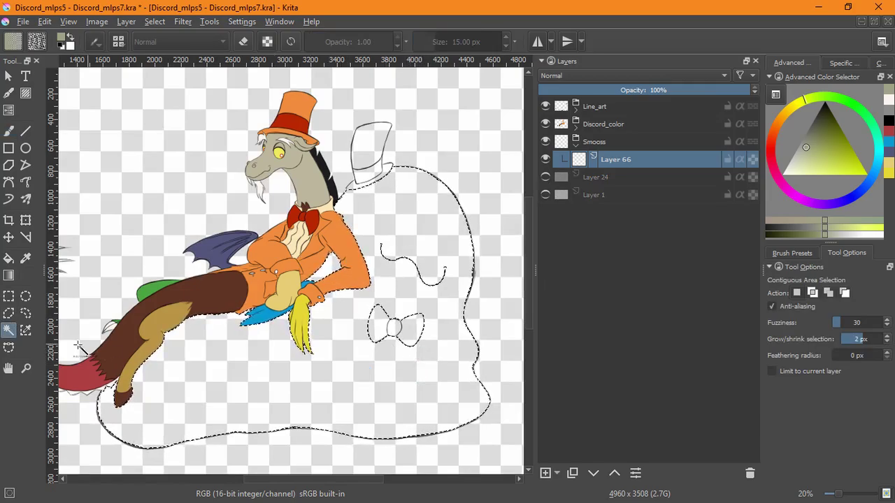
# Step: Add the mouth line and bow tie areas to the blob's selection with a freehand outline, and check the selection's edges
pyautogui.click(25, 313)
pyautogui.moveTo(392, 229)
pyautogui.mouseDown()
pyautogui.moveTo(425, 304)
pyautogui.moveTo(399, 225)
pyautogui.moveTo(389, 228)
pyautogui.mouseUp()
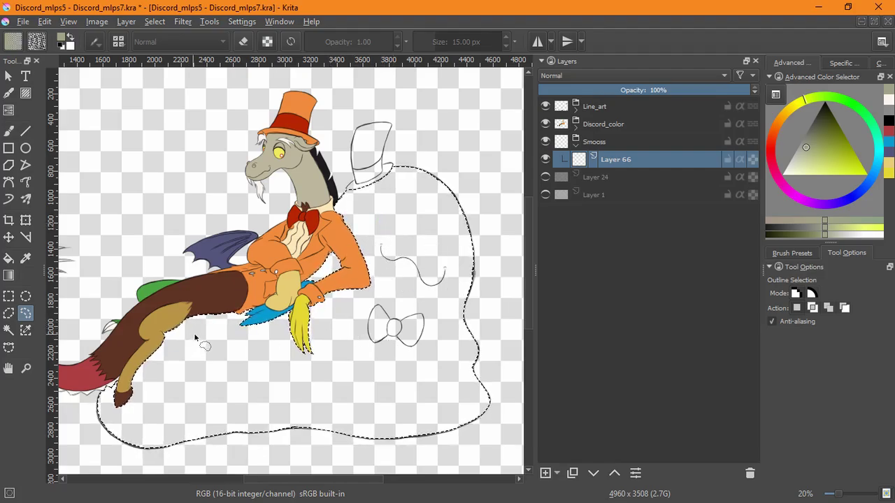
pyautogui.click(9, 330)
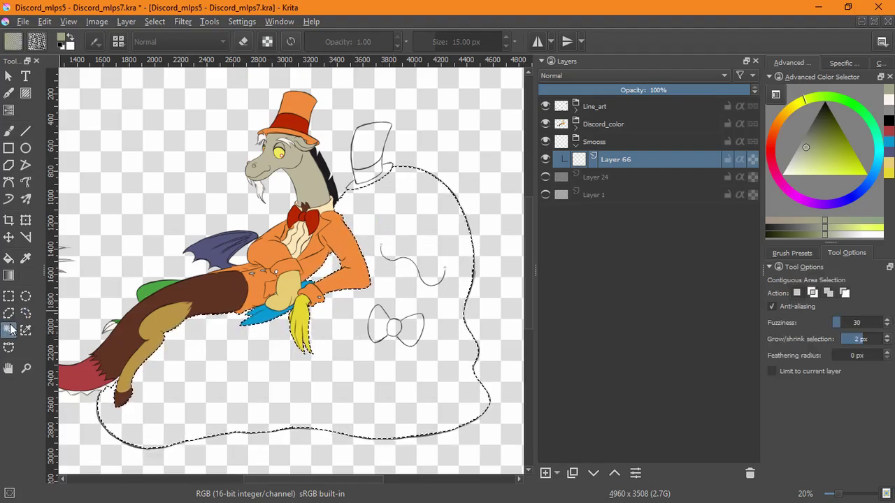
pyautogui.scroll(5, 356, 288)
pyautogui.scroll(-3, 356, 290)
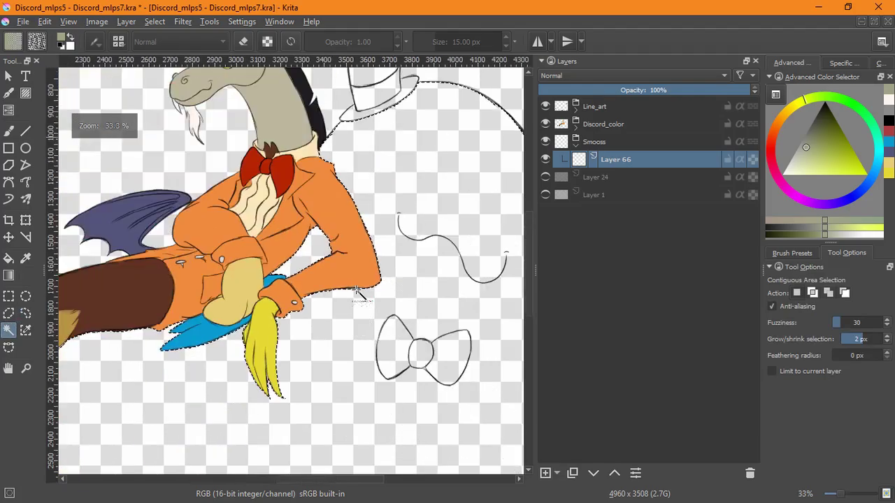
pyautogui.scroll(-3, 356, 292)
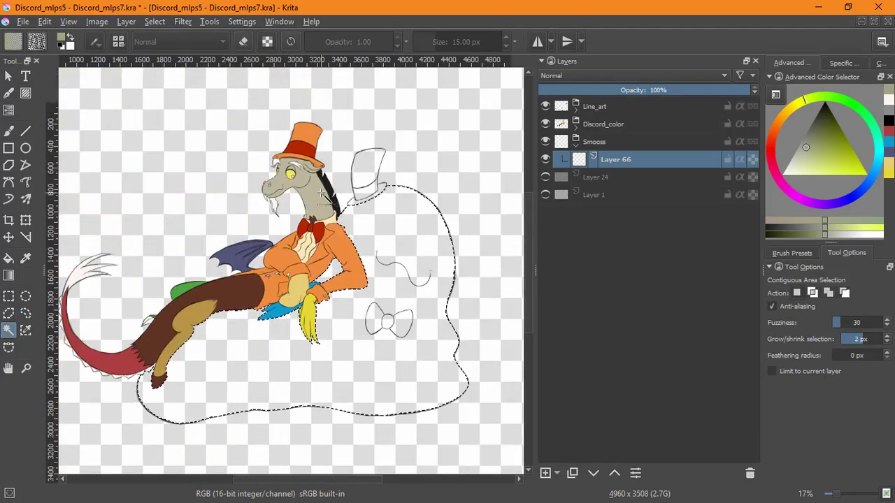
# Step: Fill the entire selection of the blob with grey-green on Layer 66
pyautogui.press('f')
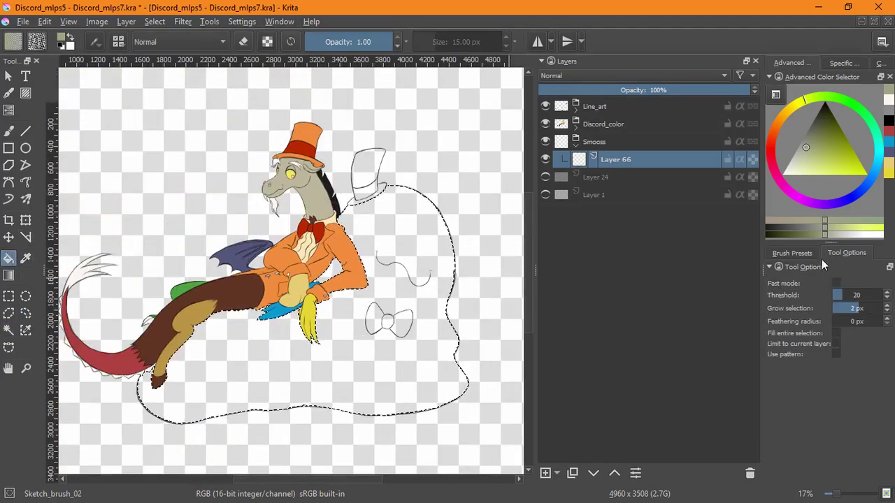
pyautogui.click(836, 332)
pyautogui.click(361, 375)
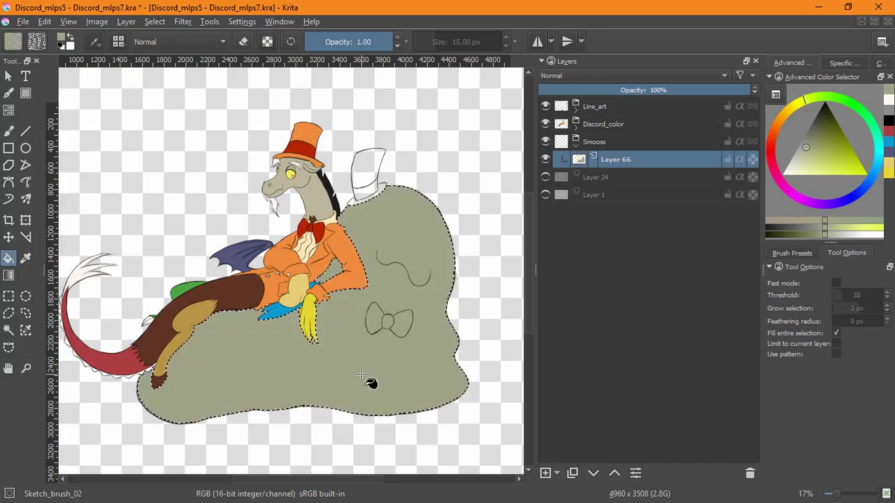
# Step: Try shrinking the blob's selection by 10 px
pyautogui.click(153, 22)
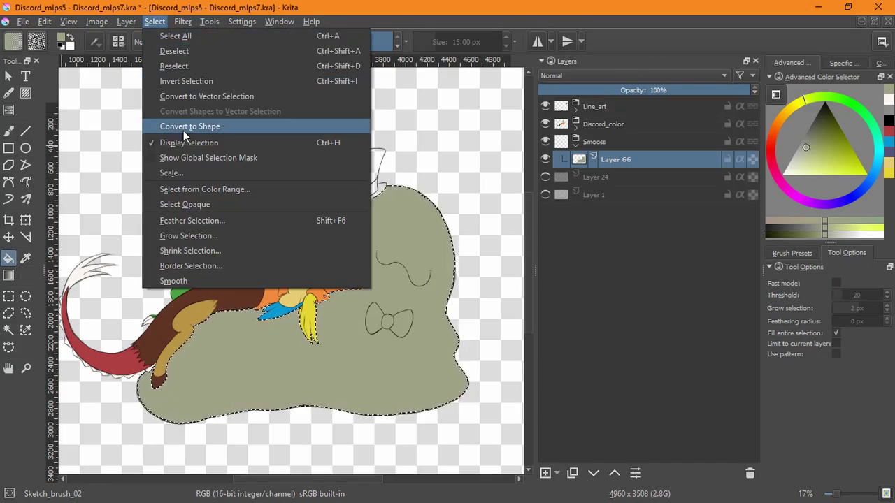
pyautogui.click(211, 250)
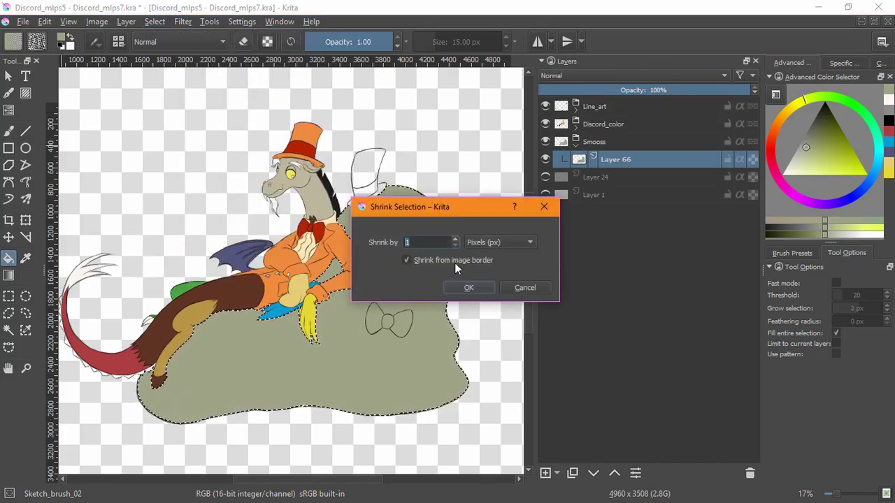
pyautogui.write('10')
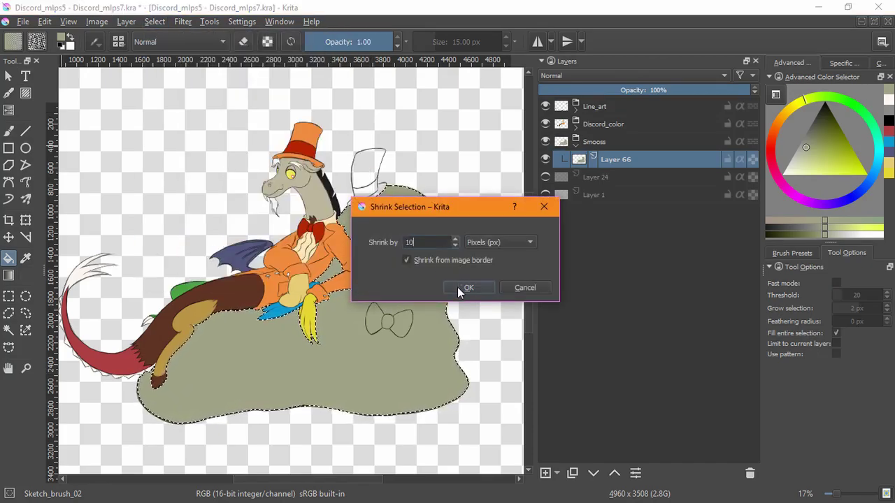
pyautogui.click(465, 287)
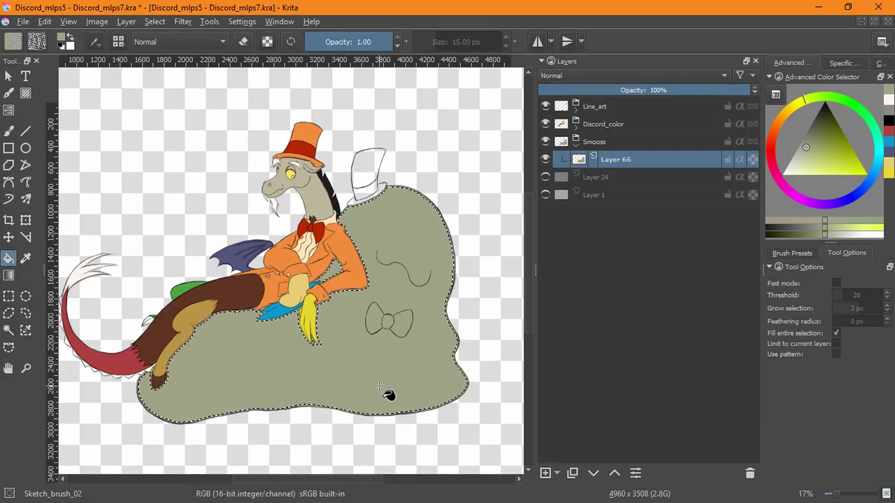
# Step: Try shrinking the blob's selection by 100 px, and undo it
pyautogui.click(154, 21)
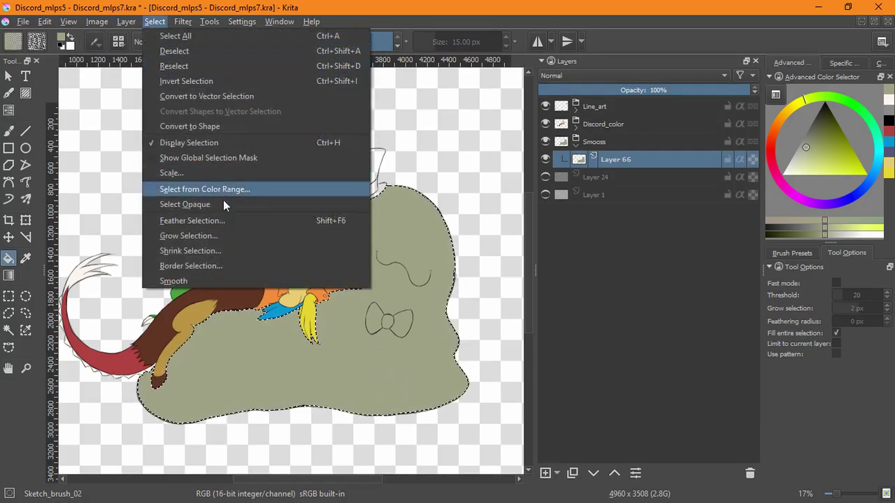
pyautogui.click(190, 251)
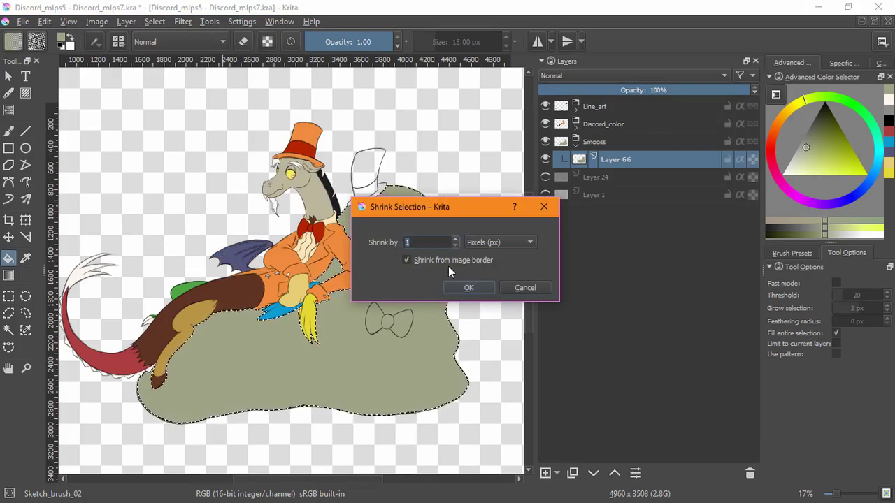
pyautogui.write('100')
pyautogui.click(460, 287)
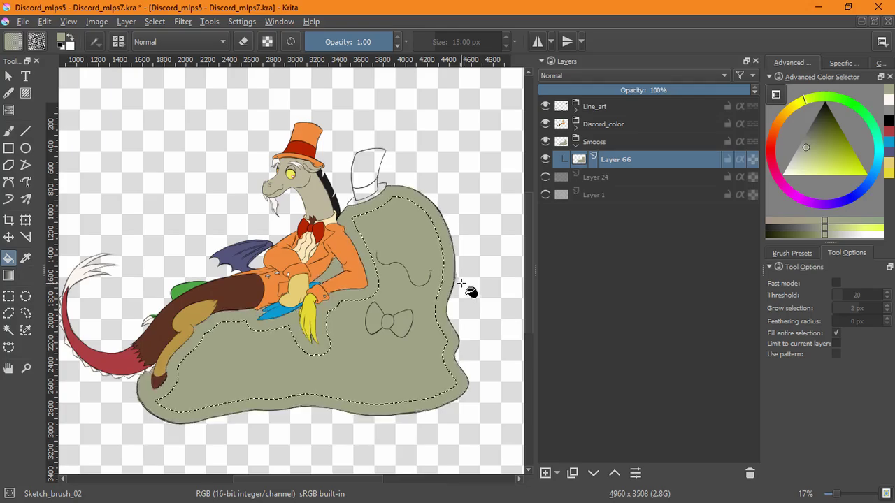
pyautogui.hotkey('ctrl', 'z')
# Step: Try turning the blob's selection into a border 100 px wide, and undo it
pyautogui.click(155, 21)
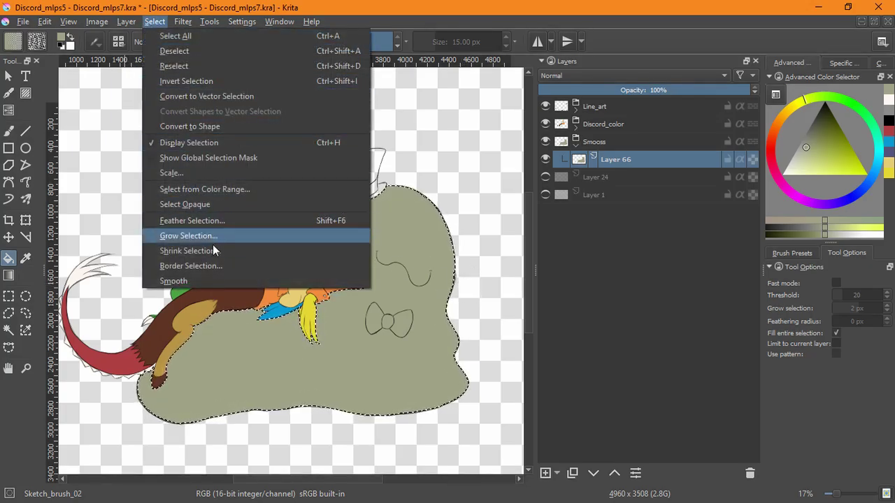
pyautogui.click(190, 266)
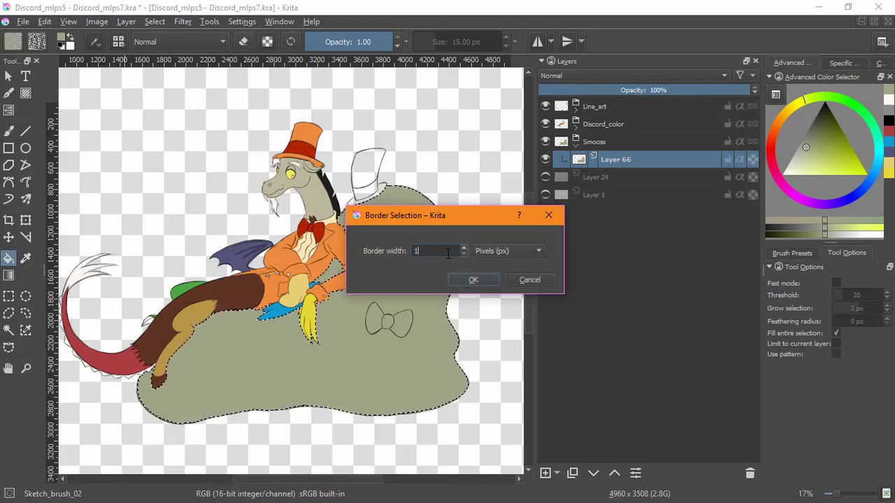
pyautogui.write('100')
pyautogui.click(465, 280)
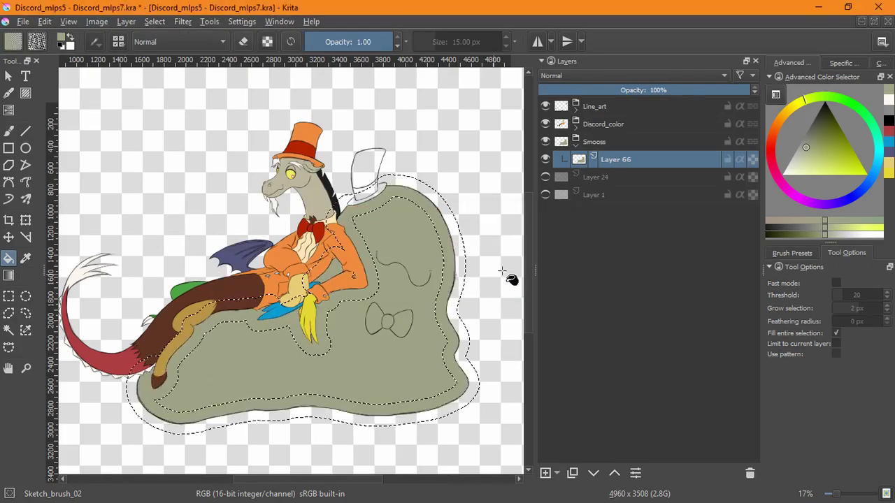
pyautogui.hotkey('ctrl', 'z')
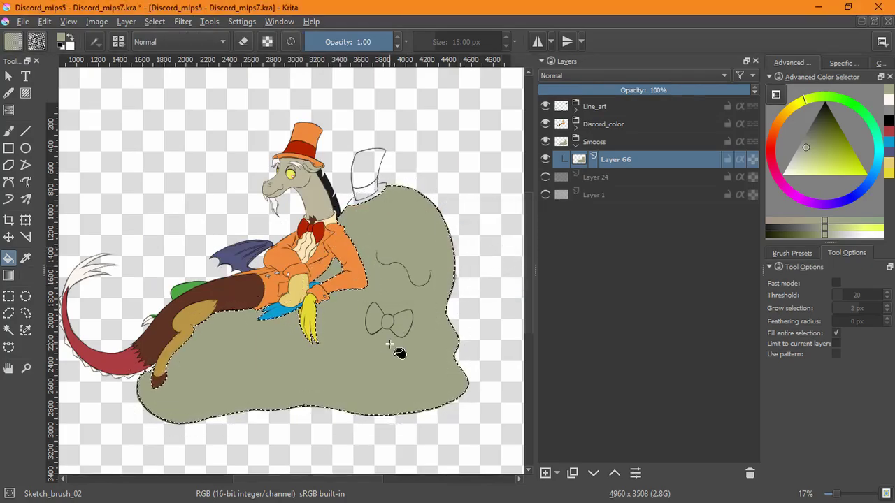
# Step: Shrink the blob's selection by 50 px
pyautogui.click(153, 22)
pyautogui.click(230, 252)
pyautogui.write('50')
pyautogui.click(467, 286)
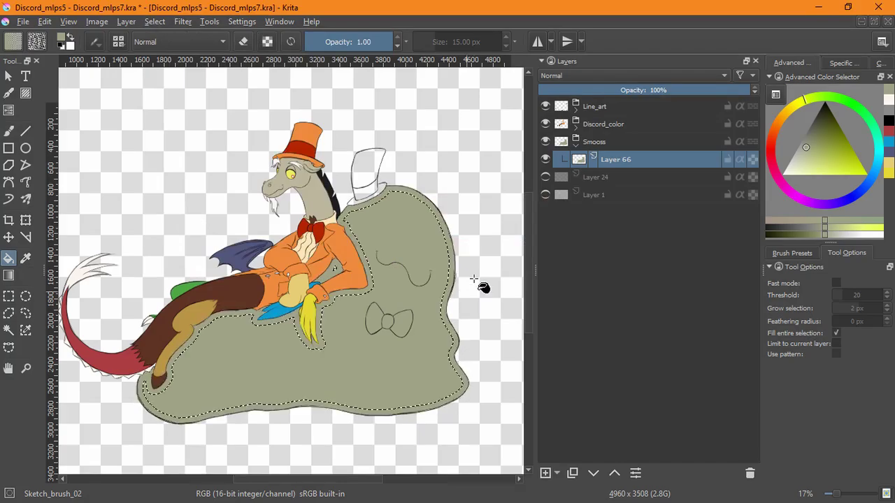
# Step: On a new layer above the grey-green base, fill the shrunken selection with a linear two-tone green gradient, and clear the selection
pyautogui.click(545, 473)
pyautogui.click(835, 162)
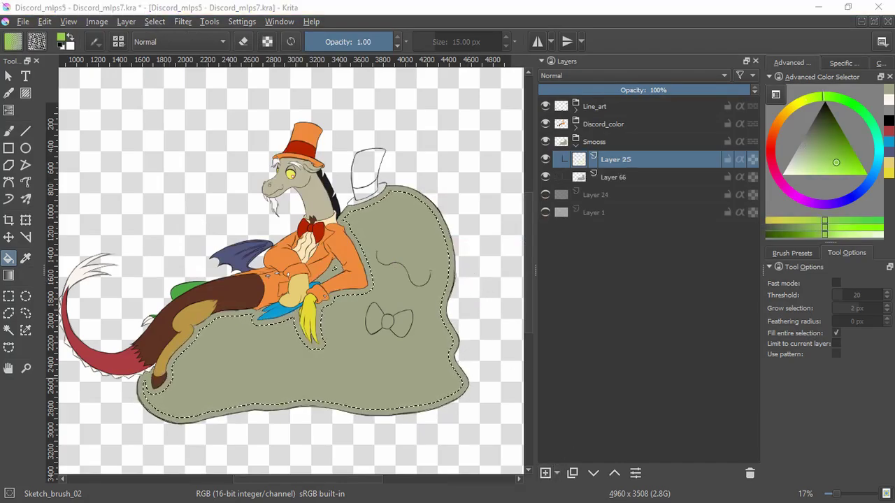
pyautogui.click(8, 275)
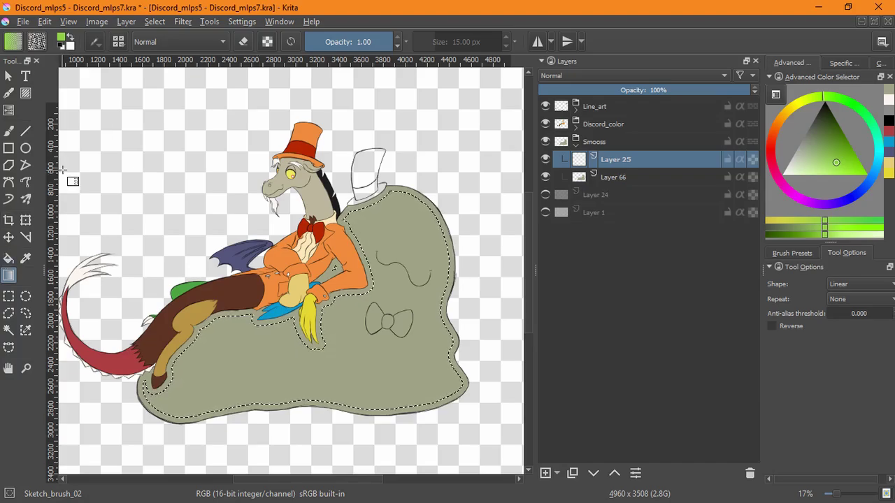
pyautogui.press('x')
pyautogui.click(835, 162)
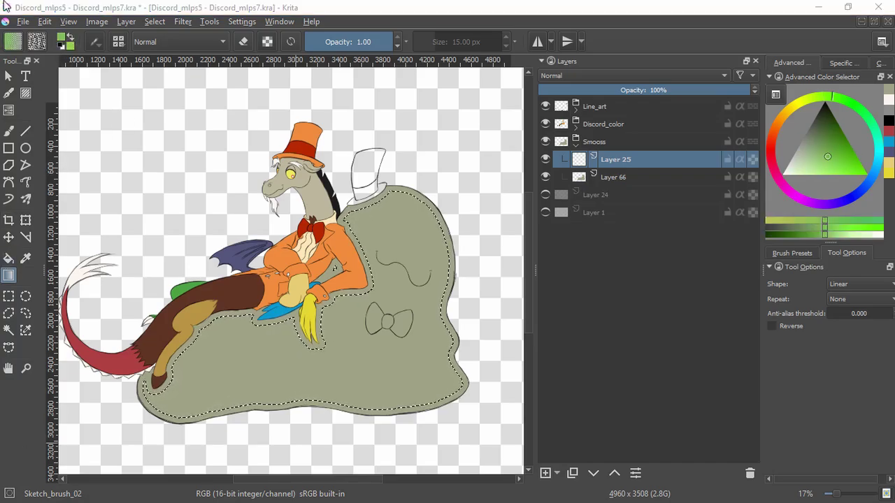
pyautogui.click(13, 42)
pyautogui.click(62, 125)
pyautogui.click(378, 228)
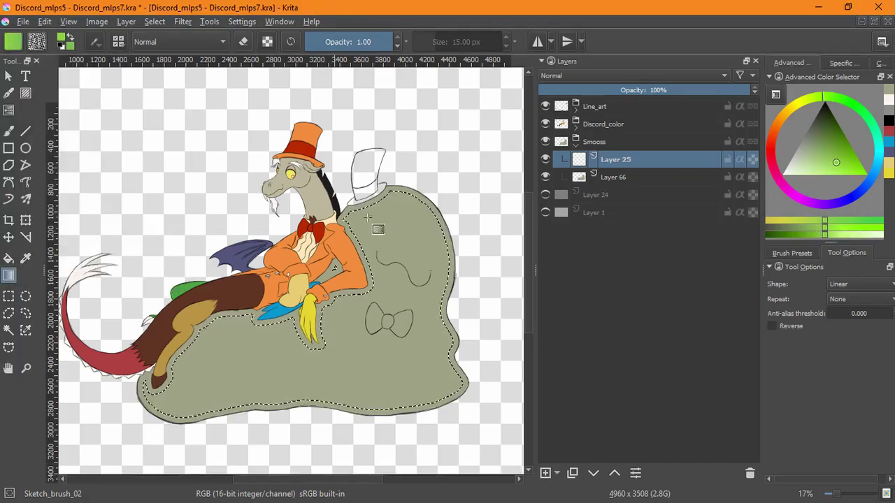
pyautogui.moveTo(365, 188); pyautogui.dragTo(432, 422)
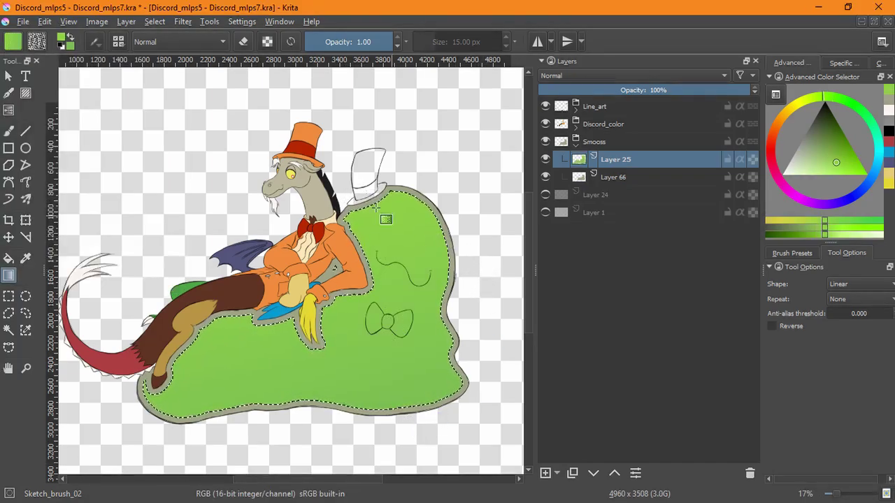
pyautogui.click(155, 22)
pyautogui.click(174, 51)
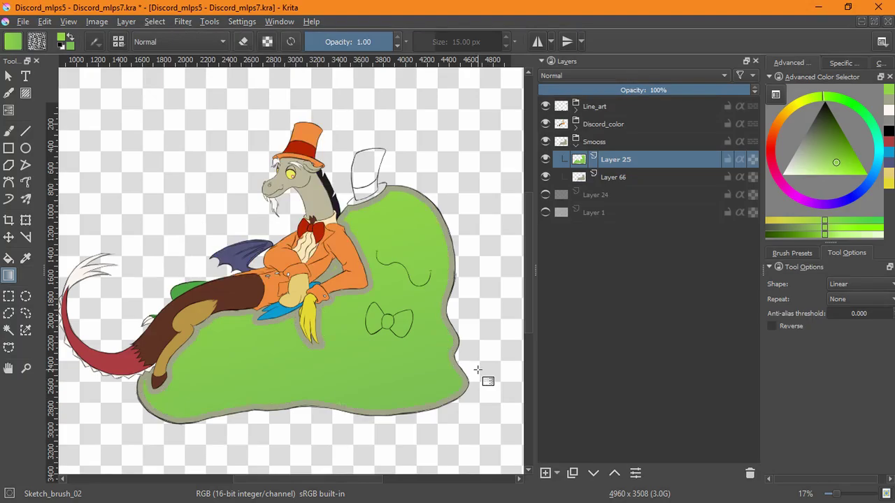
# Step: Reduce the opacity of the blob's grey-green base layer to 51% and show the white background layer
pyautogui.click(602, 176)
pyautogui.moveTo(640, 93); pyautogui.dragTo(644, 90)
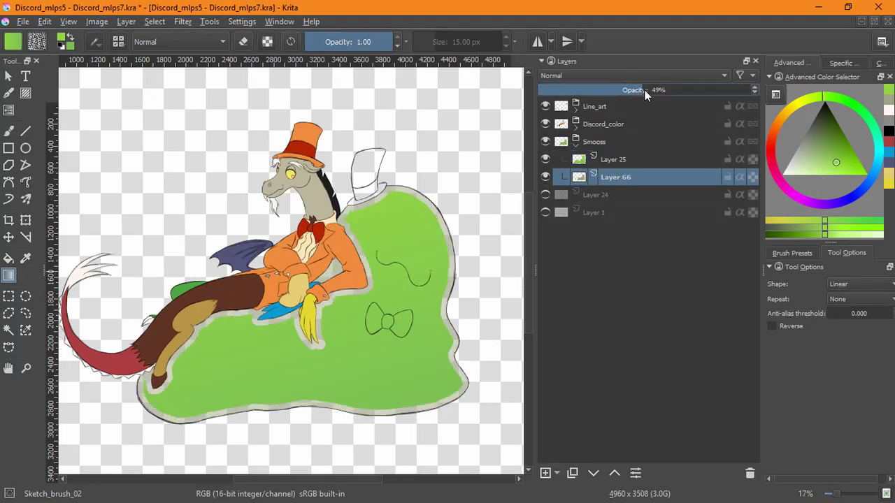
pyautogui.click(545, 211)
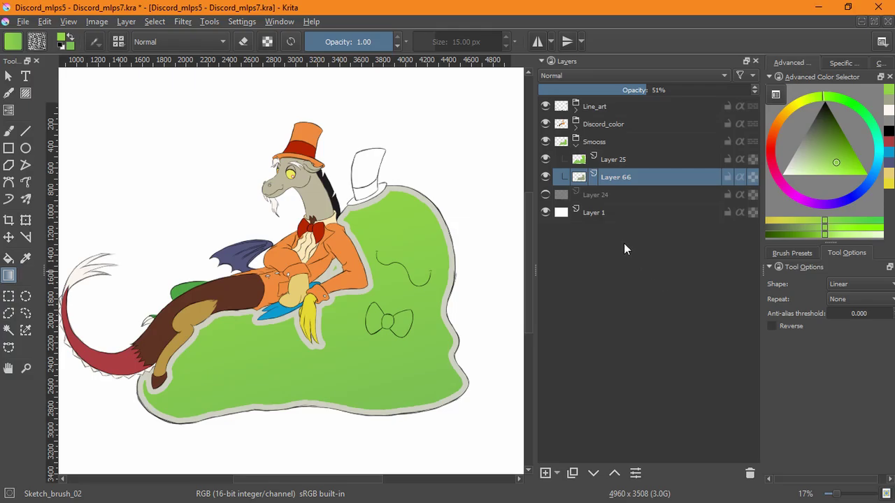
# Step: Apply a Gaussian Blur with a 74.59 px horizontal and vertical radius to the green gradient layer
pyautogui.click(616, 161)
pyautogui.click(183, 21)
pyautogui.moveTo(210, 83)
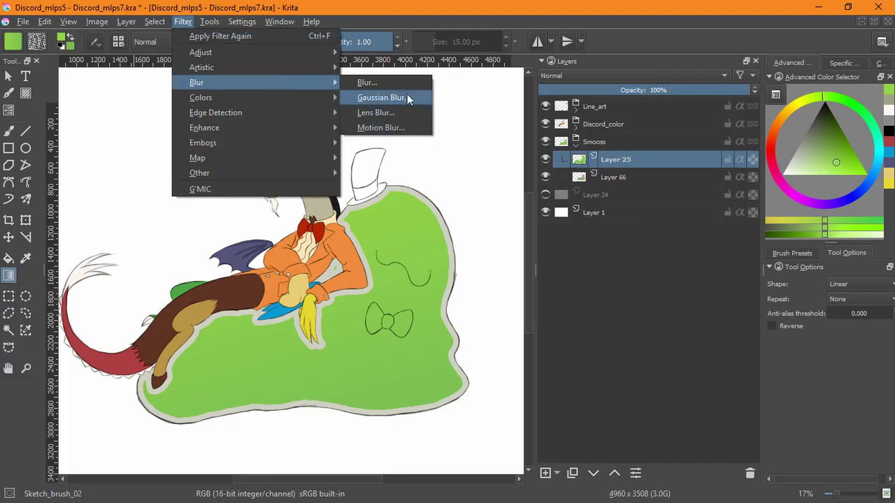
pyautogui.click(408, 94)
pyautogui.moveTo(351, 209); pyautogui.dragTo(694, 105)
pyautogui.click(567, 153)
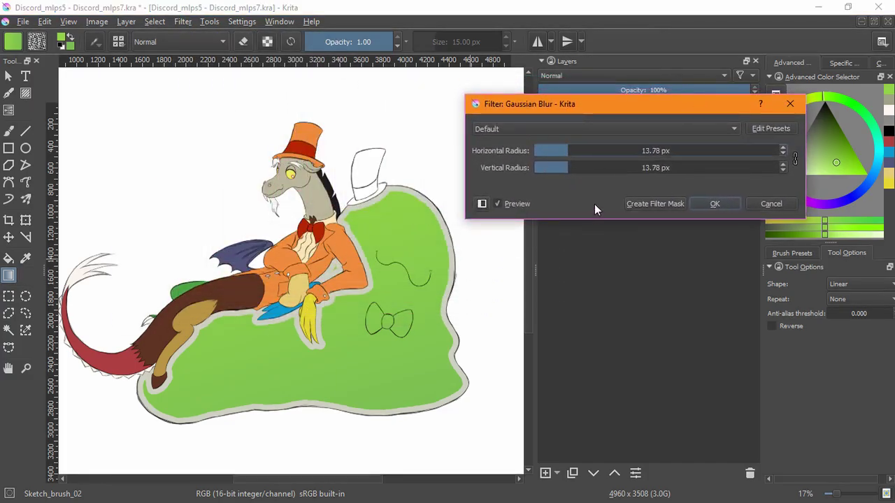
pyautogui.click(622, 151)
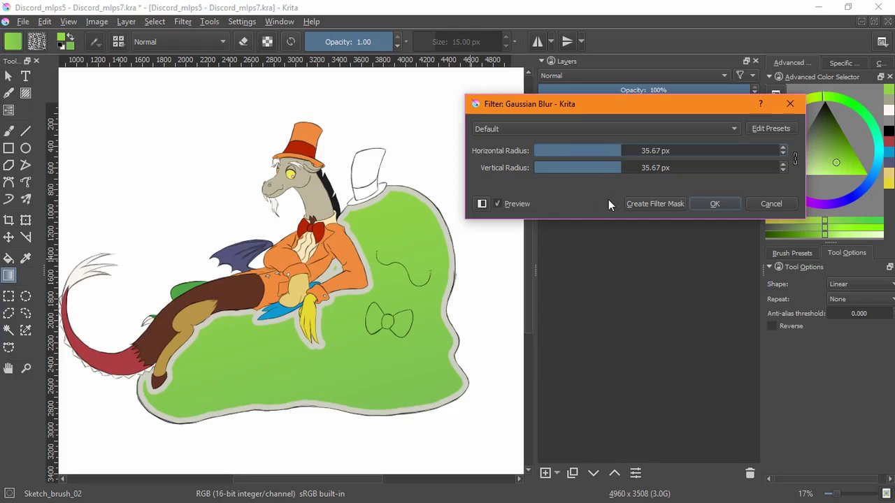
pyautogui.moveTo(607, 107); pyautogui.dragTo(617, 242)
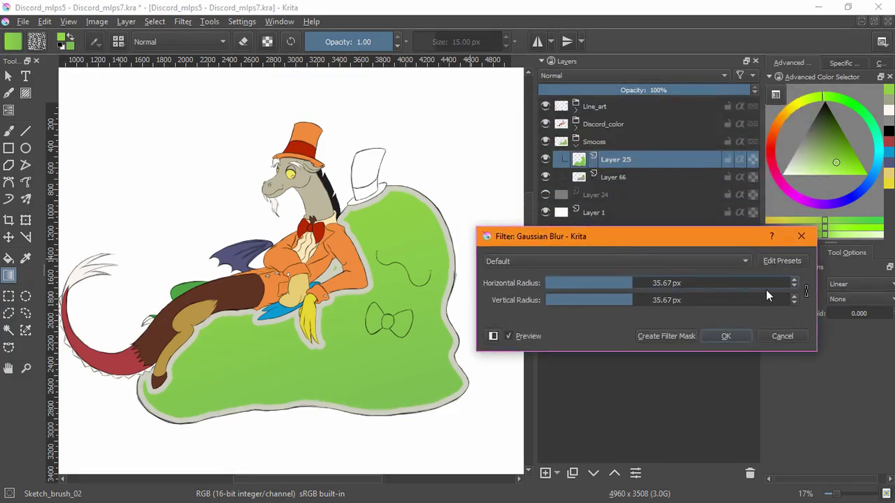
pyautogui.click(728, 284)
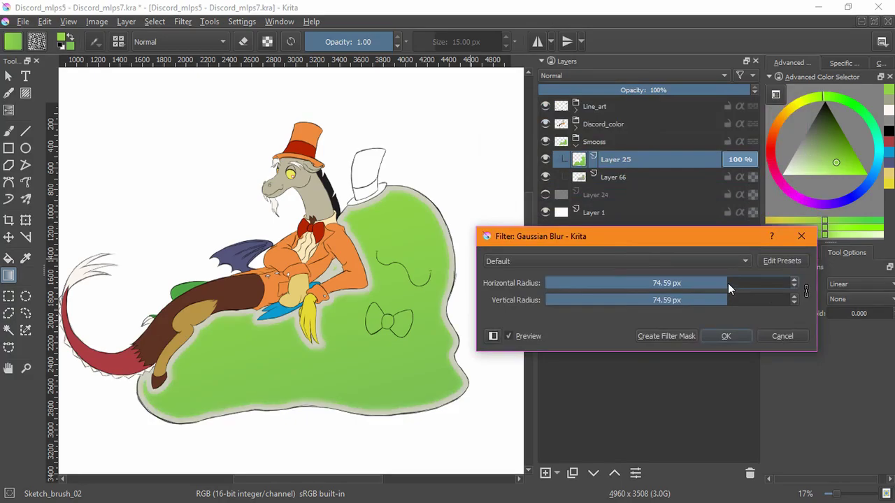
pyautogui.click(709, 338)
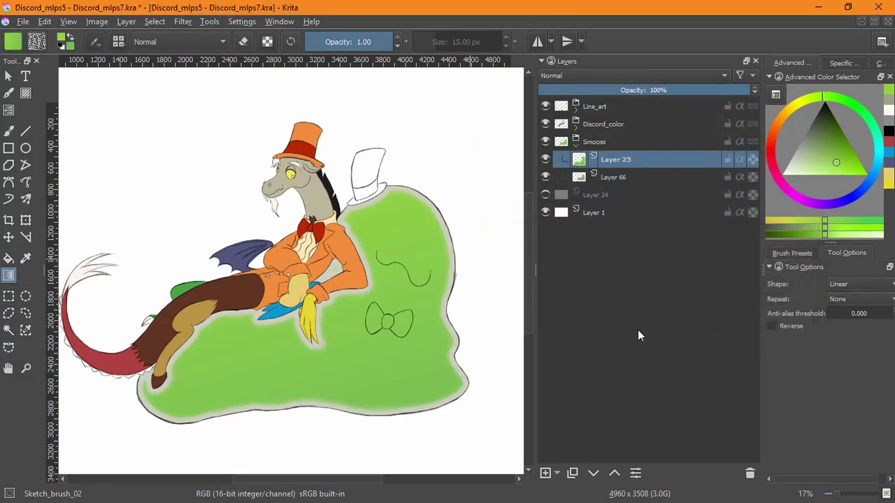
# Step: Select the base layer's opaque area, add a transparency mask from it to the Smooss group, and clear the selection
pyautogui.click(615, 178)
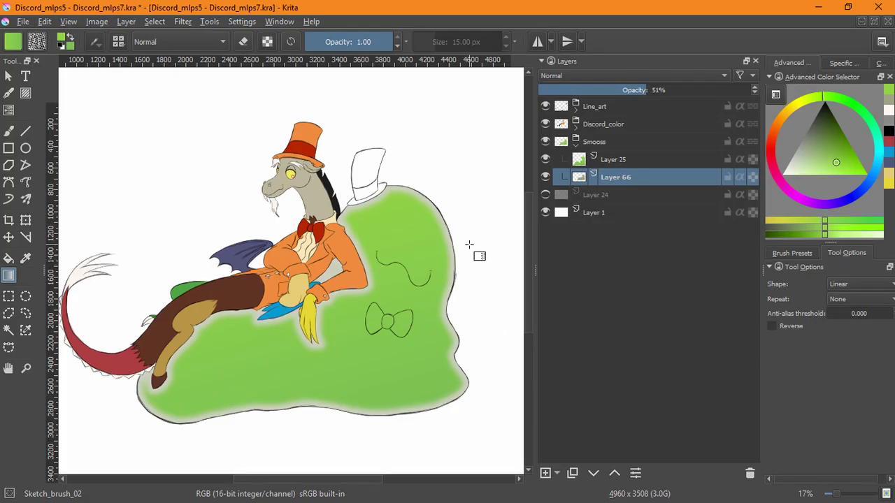
pyautogui.click(609, 162)
pyautogui.click(622, 179)
pyautogui.click(154, 22)
pyautogui.click(185, 204)
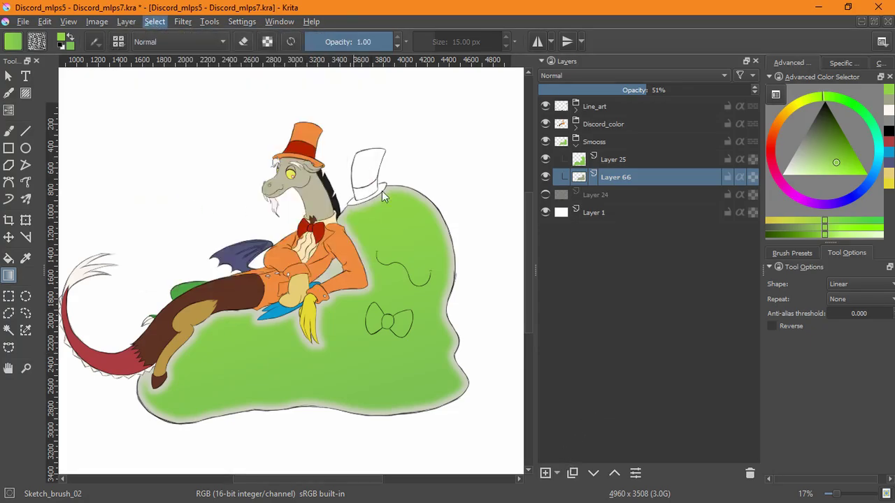
pyautogui.click(592, 145)
pyautogui.click(556, 473)
pyautogui.click(582, 450)
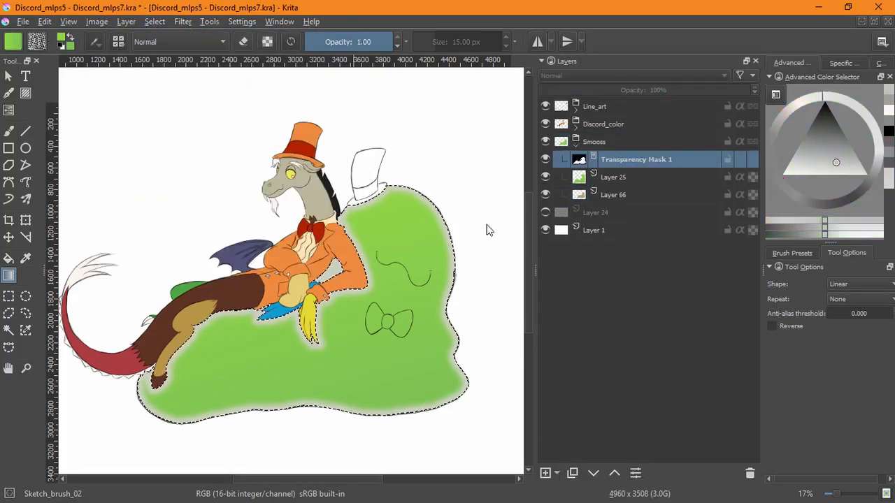
pyautogui.click(155, 22)
pyautogui.click(173, 53)
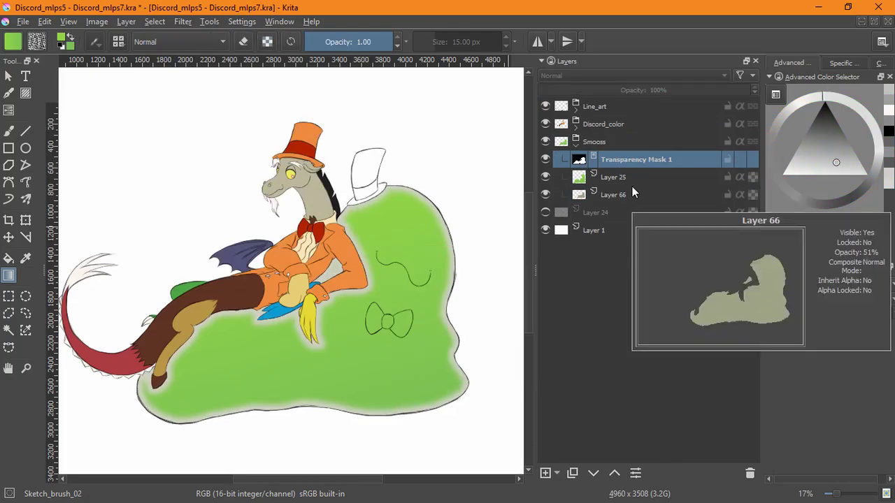
# Step: Add a layer in Screen blending mode above the green gradient and prepare a 92.53 px brush in light green
pyautogui.click(545, 473)
pyautogui.click(9, 131)
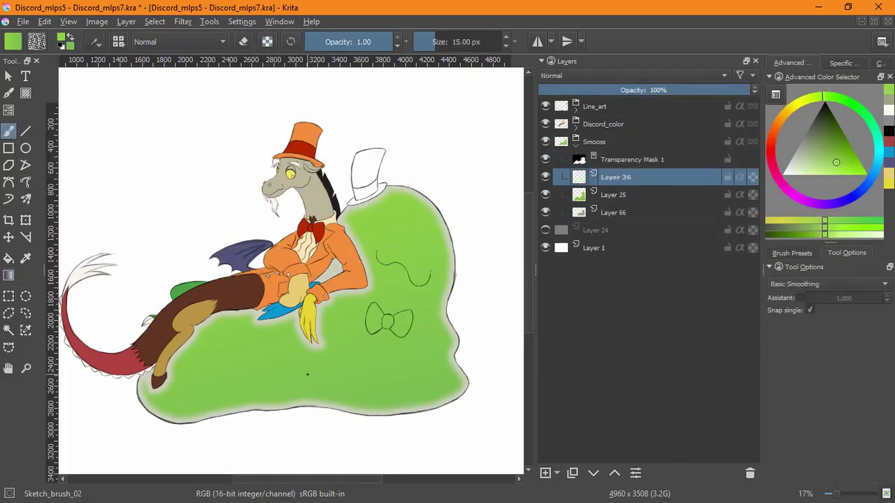
pyautogui.moveTo(287, 376); pyautogui.dragTo(321, 375)
pyautogui.moveTo(279, 366); pyautogui.dragTo(288, 370)
pyautogui.hotkey('ctrl', 'z')
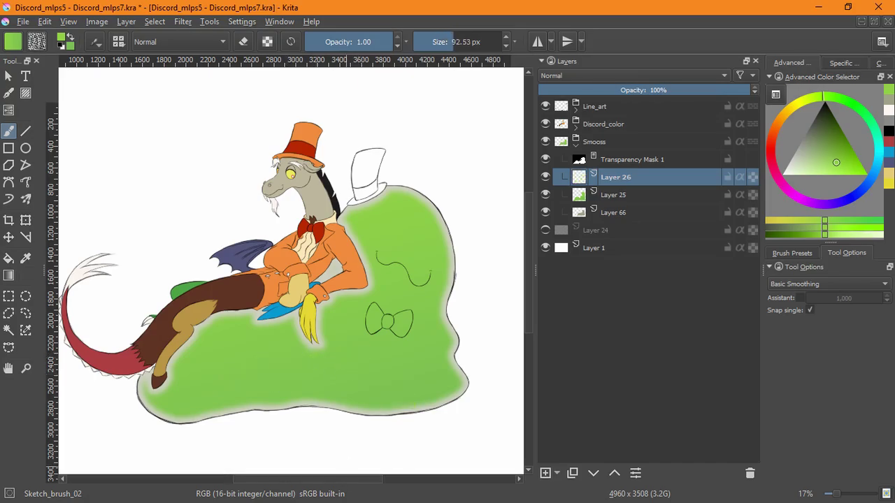
pyautogui.click(833, 175)
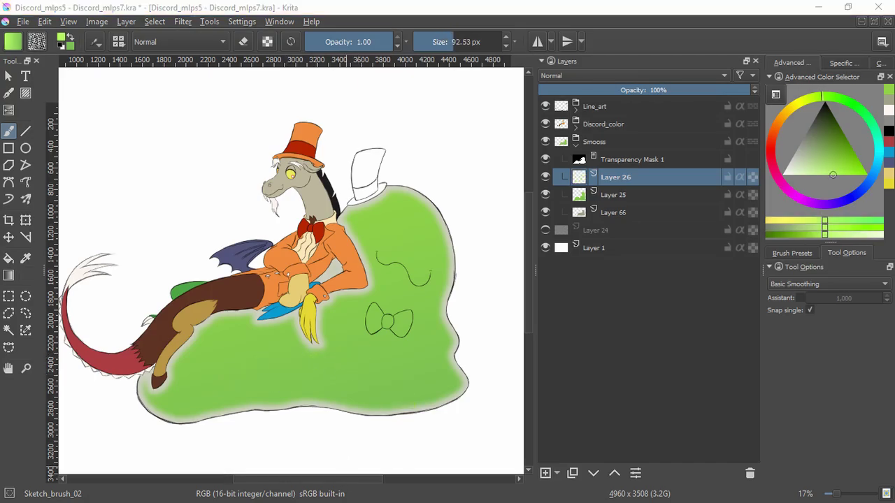
pyautogui.click(584, 77)
pyautogui.click(564, 198)
# Step: Paint light green highlights on the blob: small spots near its top, a larger oval near Discord's leg and a thin wavy line along the base
pyautogui.moveTo(371, 219); pyautogui.dragTo(407, 249)
pyautogui.hotkey('ctrl', 'z')
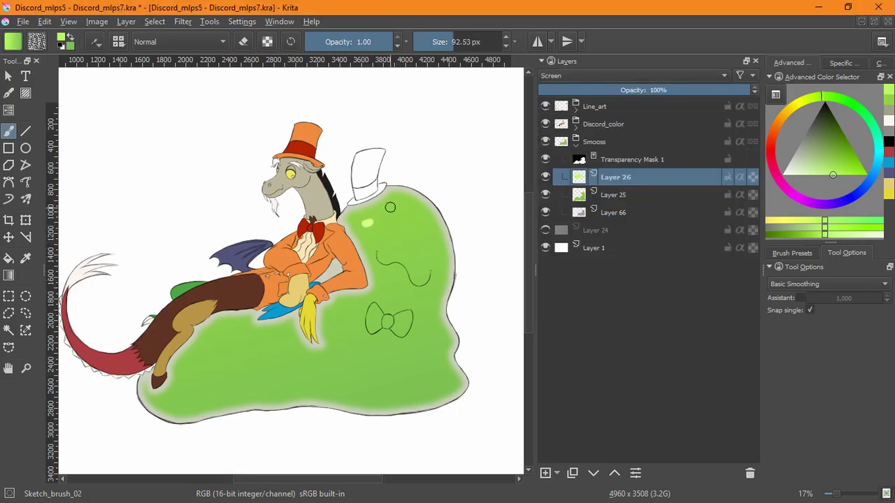
pyautogui.moveTo(367, 223); pyautogui.dragTo(373, 217)
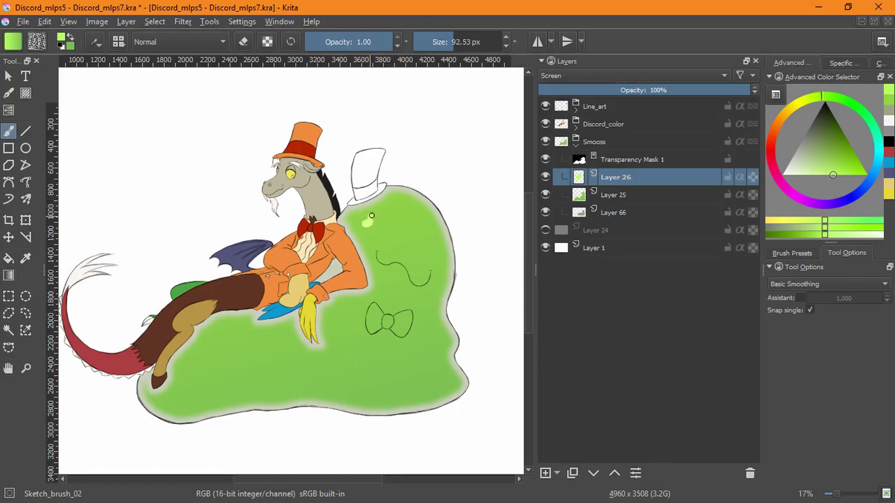
pyautogui.moveTo(233, 339); pyautogui.dragTo(212, 353)
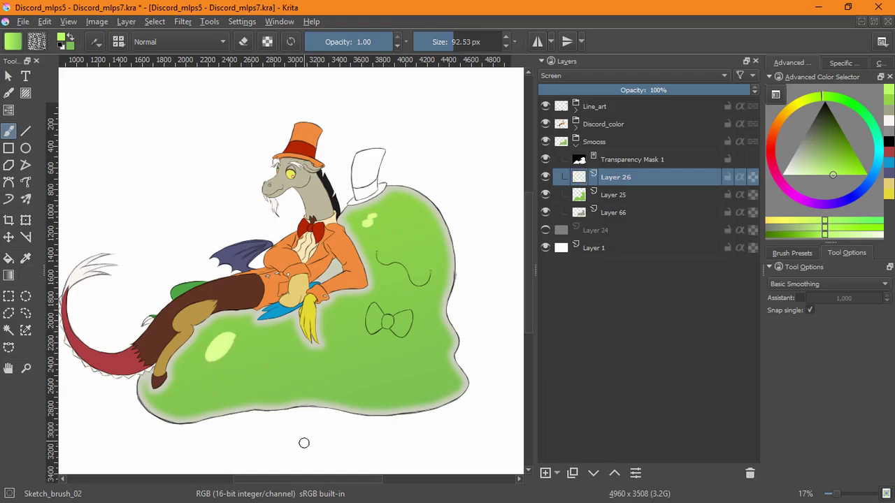
pyautogui.moveTo(231, 404)
pyautogui.mouseDown()
pyautogui.moveTo(337, 391)
pyautogui.moveTo(308, 395)
pyautogui.mouseUp()
pyautogui.hotkey('ctrl', 'z')
pyautogui.hotkey('ctrl', 'z')
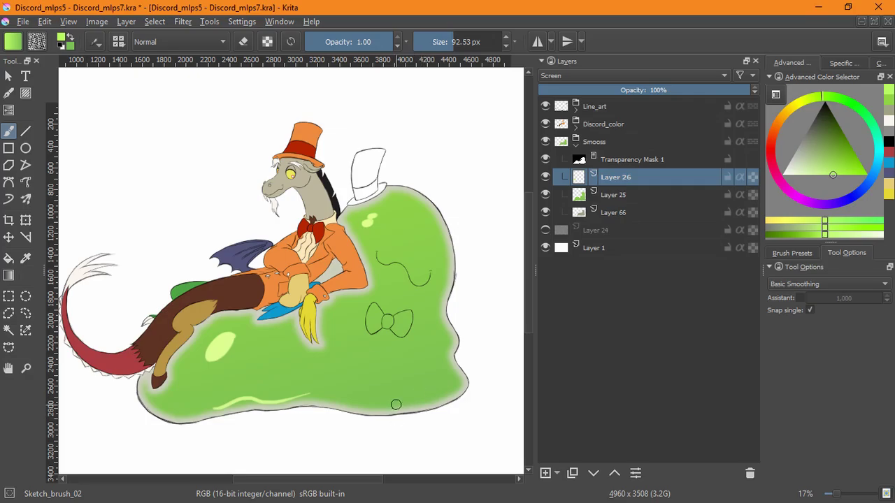
# Step: On a new layer below the highlights, block in a wavy darker green shape across the lower part of the blob
pyautogui.click(545, 473)
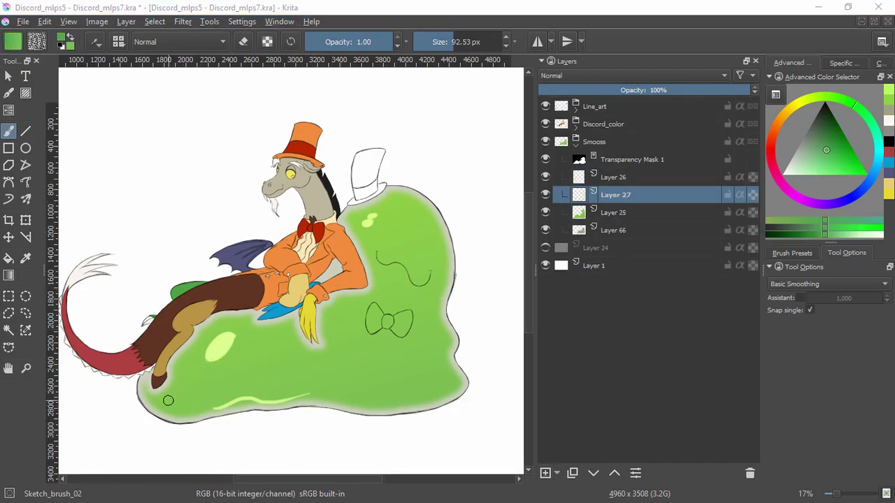
pyautogui.moveTo(168, 401)
pyautogui.mouseDown()
pyautogui.moveTo(203, 396)
pyautogui.moveTo(165, 401)
pyautogui.moveTo(218, 392)
pyautogui.moveTo(172, 398)
pyautogui.moveTo(198, 391)
pyautogui.moveTo(175, 396)
pyautogui.moveTo(215, 365)
pyautogui.moveTo(194, 375)
pyautogui.moveTo(216, 368)
pyautogui.moveTo(348, 374)
pyautogui.moveTo(287, 380)
pyautogui.moveTo(402, 359)
pyautogui.mouseUp()
pyautogui.moveTo(325, 369); pyautogui.dragTo(327, 352)
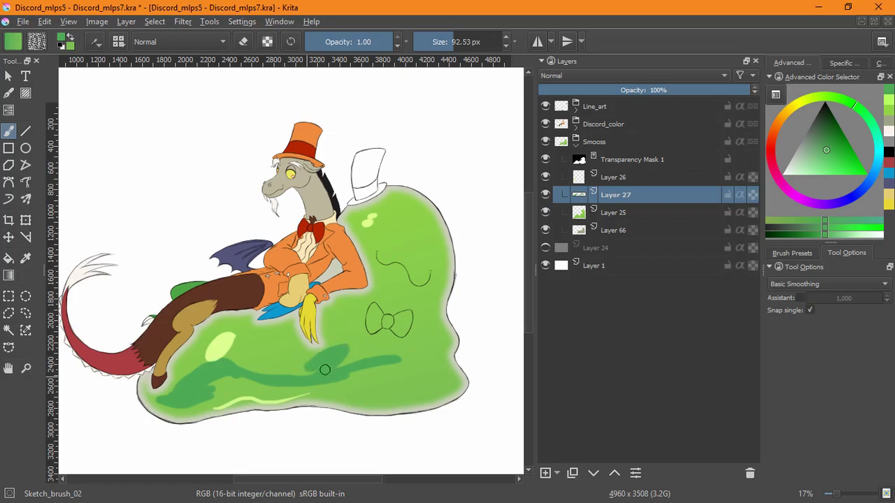
pyautogui.moveTo(350, 357)
pyautogui.mouseDown()
pyautogui.moveTo(432, 362)
pyautogui.moveTo(440, 392)
pyautogui.moveTo(357, 391)
pyautogui.mouseUp()
pyautogui.moveTo(431, 390)
pyautogui.mouseDown()
pyautogui.moveTo(359, 397)
pyautogui.moveTo(378, 399)
pyautogui.moveTo(345, 388)
pyautogui.moveTo(210, 401)
pyautogui.moveTo(199, 390)
pyautogui.moveTo(241, 384)
pyautogui.moveTo(219, 382)
pyautogui.moveTo(296, 388)
pyautogui.moveTo(233, 366)
pyautogui.moveTo(329, 373)
pyautogui.moveTo(313, 380)
pyautogui.moveTo(365, 368)
pyautogui.moveTo(438, 372)
pyautogui.moveTo(418, 383)
pyautogui.moveTo(380, 371)
pyautogui.moveTo(434, 379)
pyautogui.moveTo(423, 383)
pyautogui.moveTo(314, 382)
pyautogui.mouseUp()
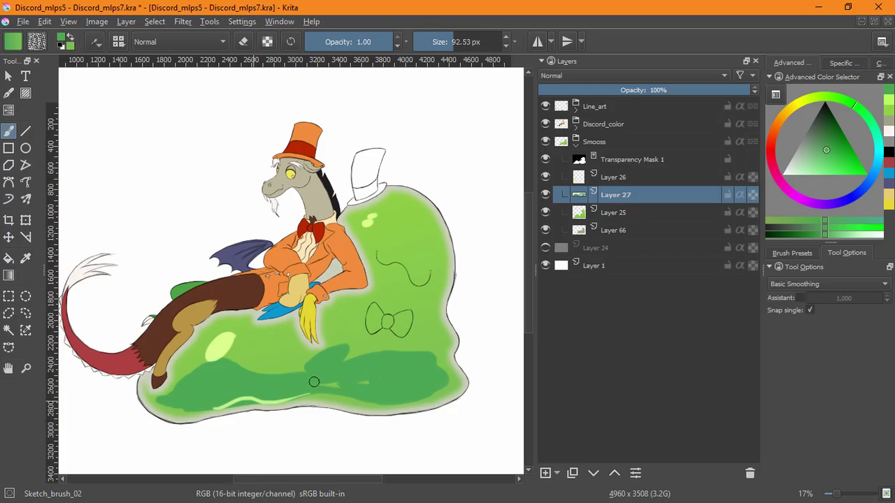
# Step: Extend the darker green shape up to the bow and the oval highlight, fill its gaps, and trim its edge with the eraser
pyautogui.moveTo(374, 343)
pyautogui.mouseDown()
pyautogui.moveTo(418, 348)
pyautogui.moveTo(399, 353)
pyautogui.moveTo(430, 344)
pyautogui.moveTo(400, 337)
pyautogui.moveTo(386, 346)
pyautogui.moveTo(407, 330)
pyautogui.mouseUp()
pyautogui.moveTo(250, 365); pyautogui.dragTo(281, 376)
pyautogui.moveTo(187, 377)
pyautogui.mouseDown()
pyautogui.moveTo(233, 339)
pyautogui.moveTo(258, 360)
pyautogui.moveTo(255, 349)
pyautogui.moveTo(306, 373)
pyautogui.mouseUp()
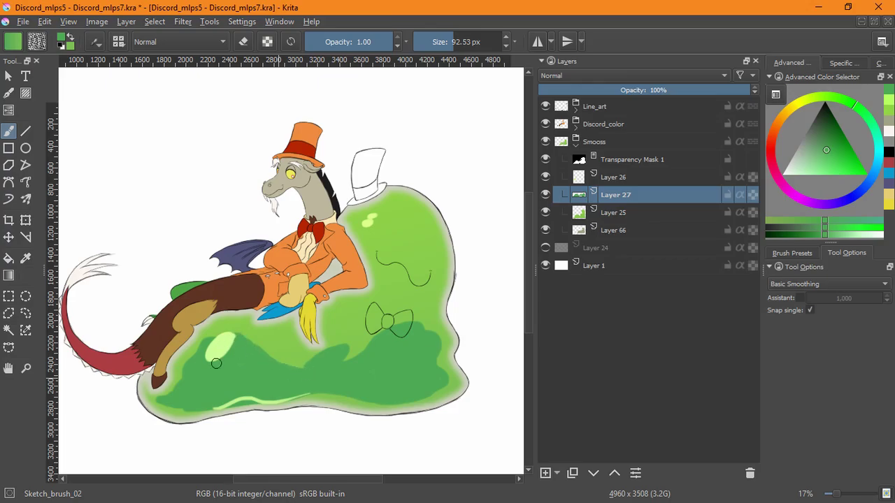
pyautogui.press('e')
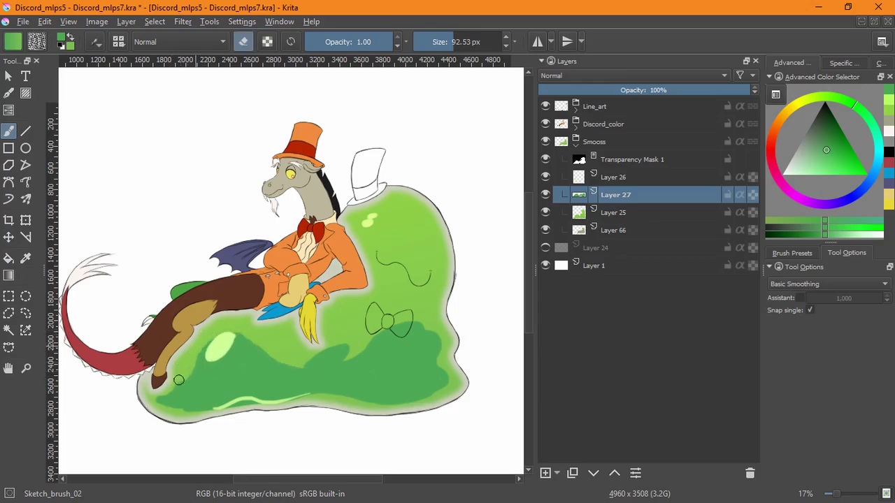
pyautogui.press('e')
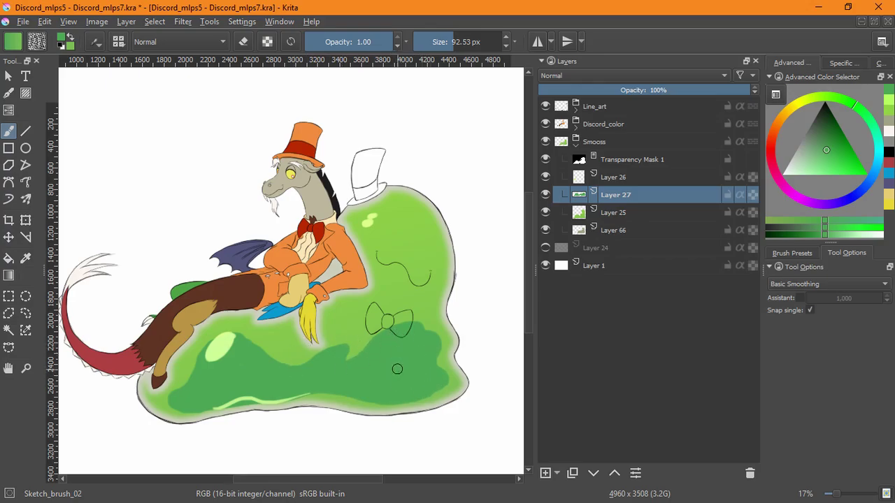
# Step: On a new layer above the highlights, paint the blob's bow red, refining the knot's edge with a 15.33 px brush
pyautogui.click(619, 176)
pyautogui.click(544, 473)
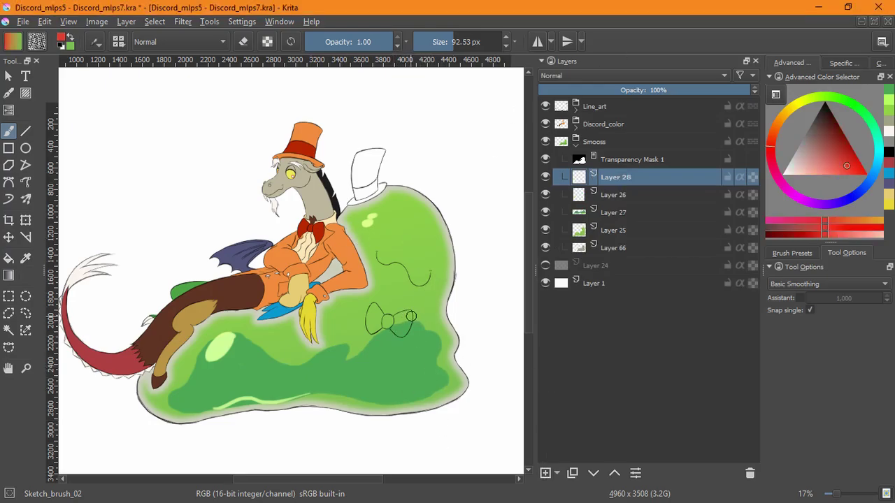
pyautogui.moveTo(411, 316); pyautogui.dragTo(518, 196)
pyautogui.moveTo(340, 346)
pyautogui.mouseDown()
pyautogui.moveTo(336, 363)
pyautogui.moveTo(378, 320)
pyautogui.moveTo(323, 323)
pyautogui.moveTo(381, 297)
pyautogui.moveTo(404, 308)
pyautogui.moveTo(350, 391)
pyautogui.moveTo(310, 369)
pyautogui.moveTo(359, 405)
pyautogui.moveTo(399, 320)
pyautogui.moveTo(271, 353)
pyautogui.moveTo(266, 329)
pyautogui.moveTo(214, 273)
pyautogui.moveTo(230, 335)
pyautogui.moveTo(314, 274)
pyautogui.moveTo(283, 273)
pyautogui.mouseUp()
pyautogui.click(294, 44)
pyautogui.moveTo(367, 301)
pyautogui.mouseDown()
pyautogui.moveTo(451, 309)
pyautogui.moveTo(435, 268)
pyautogui.moveTo(338, 296)
pyautogui.moveTo(251, 366)
pyautogui.moveTo(203, 386)
pyautogui.moveTo(253, 352)
pyautogui.moveTo(227, 360)
pyautogui.moveTo(207, 256)
pyautogui.moveTo(198, 375)
pyautogui.moveTo(163, 353)
pyautogui.moveTo(140, 300)
pyautogui.moveTo(130, 241)
pyautogui.moveTo(162, 273)
pyautogui.moveTo(134, 178)
pyautogui.moveTo(133, 206)
pyautogui.moveTo(141, 123)
pyautogui.moveTo(136, 150)
pyautogui.moveTo(175, 88)
pyautogui.moveTo(197, 269)
pyautogui.moveTo(204, 207)
pyautogui.moveTo(157, 294)
pyautogui.moveTo(189, 190)
pyautogui.moveTo(245, 112)
pyautogui.moveTo(253, 160)
pyautogui.moveTo(262, 113)
pyautogui.moveTo(271, 117)
pyautogui.moveTo(272, 145)
pyautogui.moveTo(300, 167)
pyautogui.moveTo(279, 178)
pyautogui.moveTo(279, 133)
pyautogui.moveTo(328, 210)
pyautogui.moveTo(403, 294)
pyautogui.moveTo(313, 154)
pyautogui.mouseUp()
pyautogui.scroll(3, 205, 160)
pyautogui.moveTo(395, 319); pyautogui.dragTo(299, 315)
pyautogui.moveTo(338, 276)
pyautogui.mouseDown()
pyautogui.moveTo(390, 275)
pyautogui.moveTo(373, 276)
pyautogui.mouseUp()
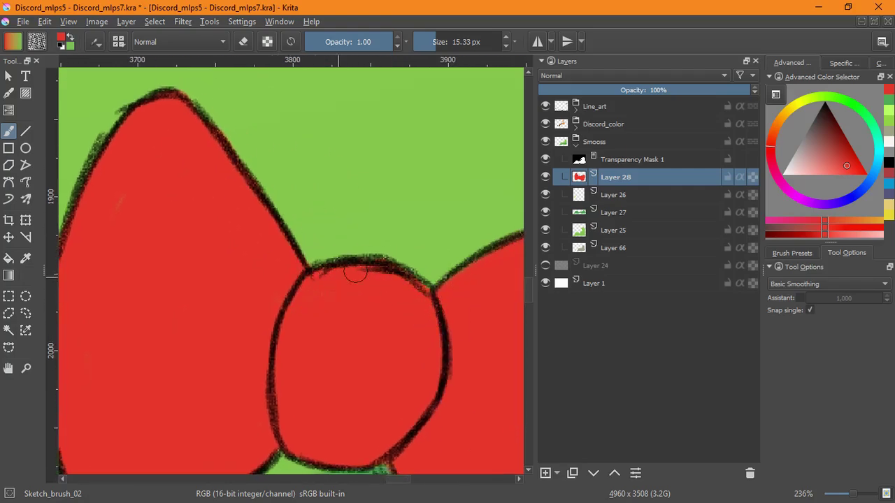
# Step: Fill the remaining gaps in the bow's right loop with red, right up to its outline
pyautogui.moveTo(504, 269); pyautogui.dragTo(321, 308)
pyautogui.moveTo(448, 265); pyautogui.dragTo(469, 262)
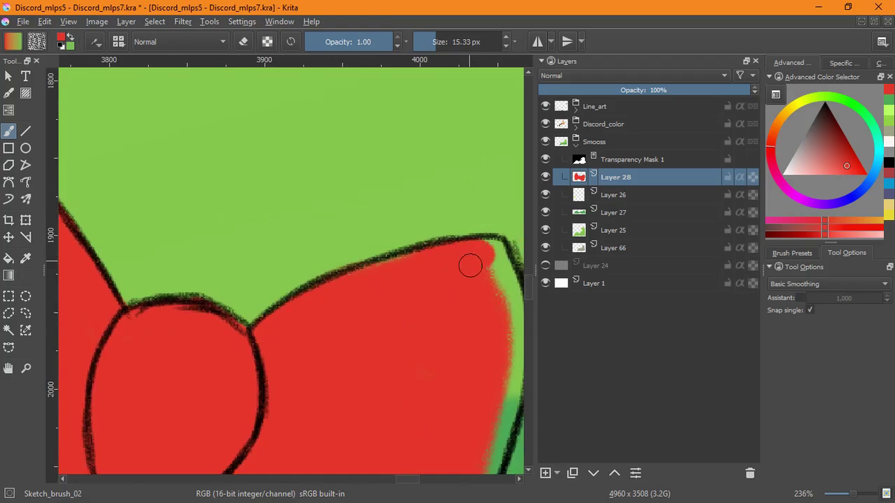
pyautogui.hscroll(5, 469, 261)
pyautogui.scroll(-1, 469, 261)
pyautogui.moveTo(399, 262)
pyautogui.mouseDown()
pyautogui.moveTo(429, 270)
pyautogui.moveTo(433, 386)
pyautogui.moveTo(407, 458)
pyautogui.mouseUp()
pyautogui.moveTo(413, 411)
pyautogui.mouseDown()
pyautogui.moveTo(443, 238)
pyautogui.moveTo(420, 345)
pyautogui.mouseUp()
pyautogui.moveTo(443, 261)
pyautogui.mouseDown()
pyautogui.moveTo(419, 320)
pyautogui.moveTo(364, 401)
pyautogui.mouseUp()
pyautogui.moveTo(396, 358)
pyautogui.mouseDown()
pyautogui.moveTo(360, 407)
pyautogui.moveTo(324, 415)
pyautogui.moveTo(279, 362)
pyautogui.moveTo(288, 417)
pyautogui.mouseUp()
pyautogui.moveTo(206, 363); pyautogui.dragTo(190, 342)
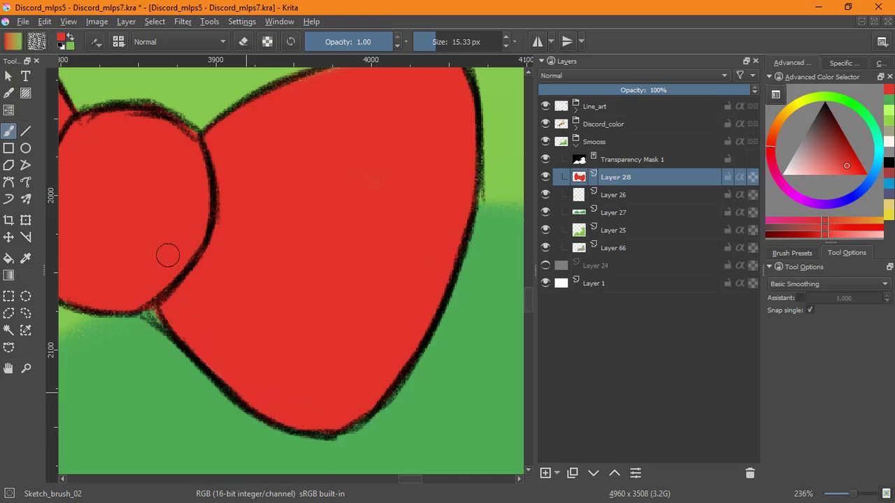
# Step: Try the Screen blending mode on the blob's light green layer, Layer 25
pyautogui.moveTo(313, 243); pyautogui.dragTo(294, 398)
pyautogui.moveTo(353, 211)
pyautogui.mouseDown()
pyautogui.moveTo(398, 229)
pyautogui.moveTo(395, 264)
pyautogui.moveTo(401, 209)
pyautogui.moveTo(384, 238)
pyautogui.moveTo(408, 286)
pyautogui.mouseUp()
pyautogui.click(615, 230)
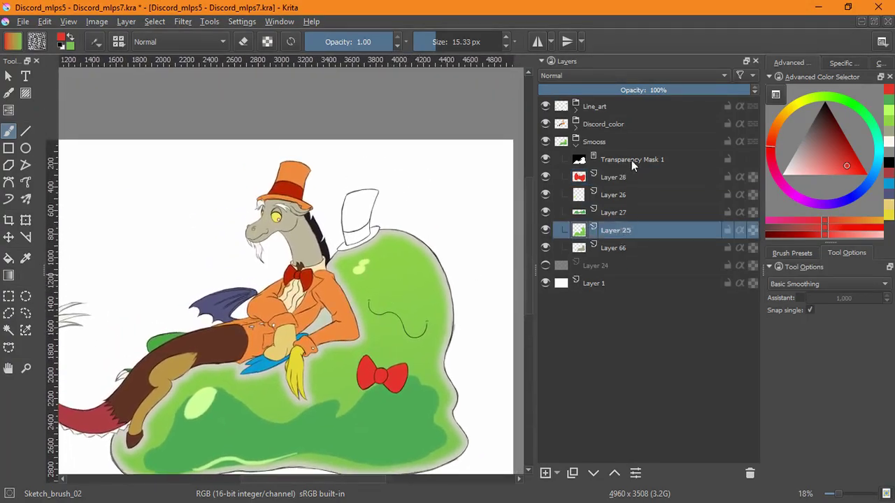
pyautogui.click(597, 76)
pyautogui.click(571, 200)
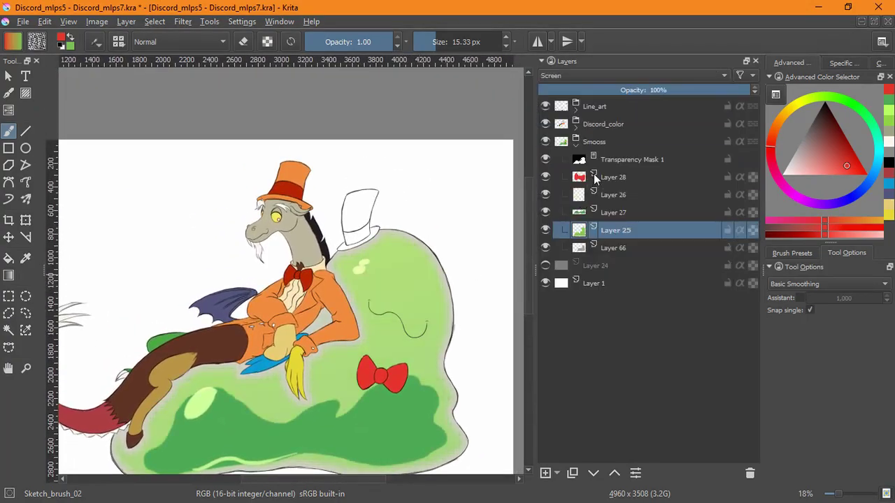
# Step: Try several blending modes, including Soft Light (SVG), on the dark green shading in Layer 27, and return it to Normal
pyautogui.click(606, 211)
pyautogui.click(613, 76)
pyautogui.click(590, 157)
pyautogui.click(603, 76)
pyautogui.click(590, 143)
pyautogui.click(597, 76)
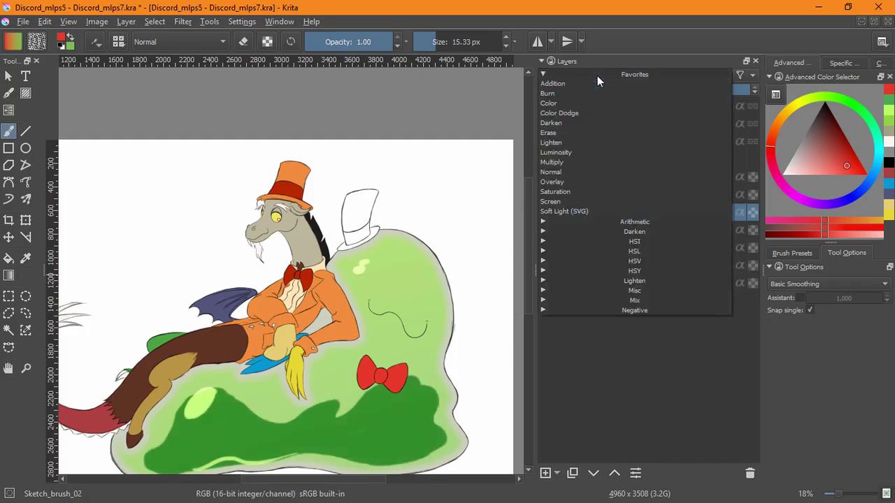
pyautogui.click(564, 188)
pyautogui.click(589, 76)
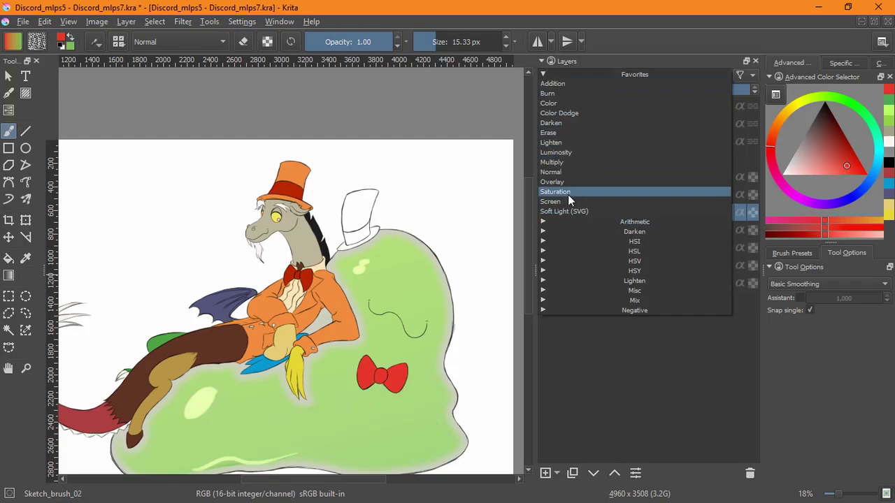
pyautogui.click(568, 193)
pyautogui.click(584, 78)
pyautogui.click(578, 134)
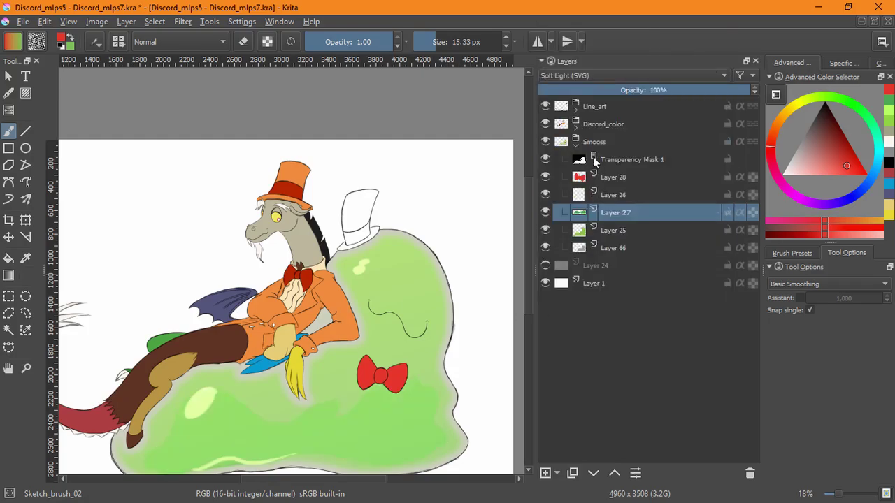
pyautogui.click(586, 78)
pyautogui.click(584, 76)
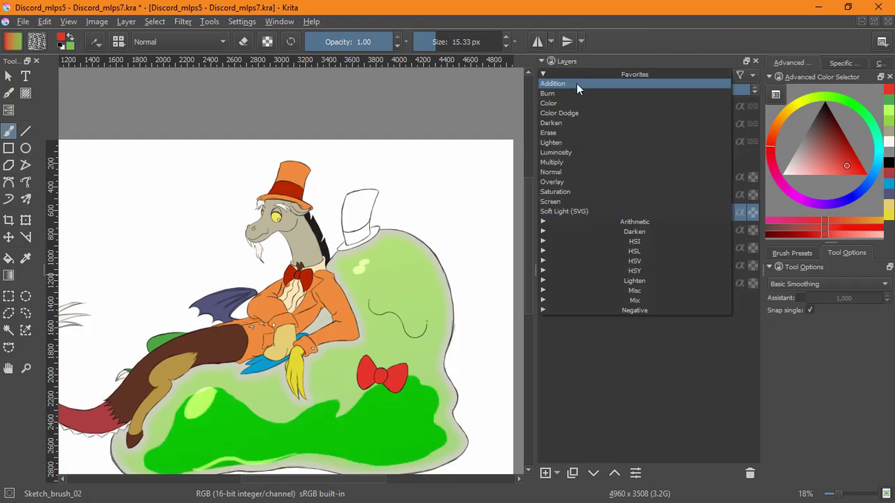
pyautogui.click(565, 172)
# Step: Try the Multiply blending mode on the light green Layer 25, and set it back to Normal
pyautogui.click(615, 230)
pyautogui.click(605, 76)
pyautogui.click(583, 165)
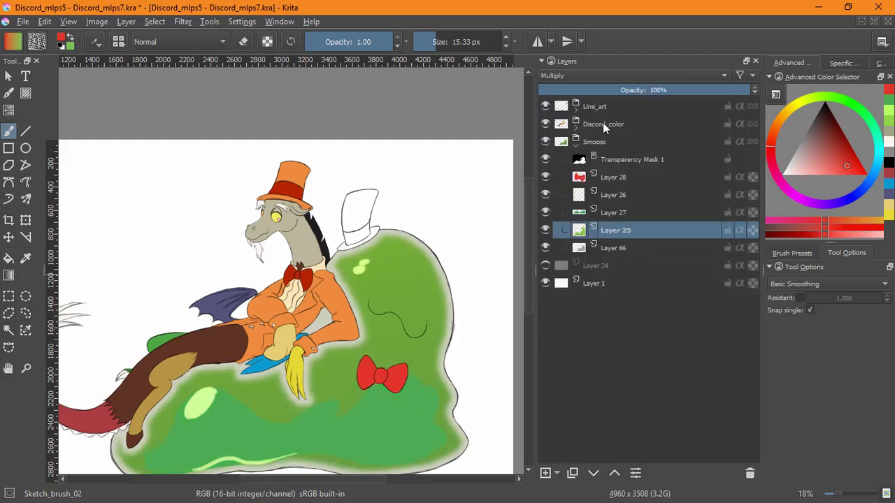
pyautogui.click(591, 76)
pyautogui.click(578, 181)
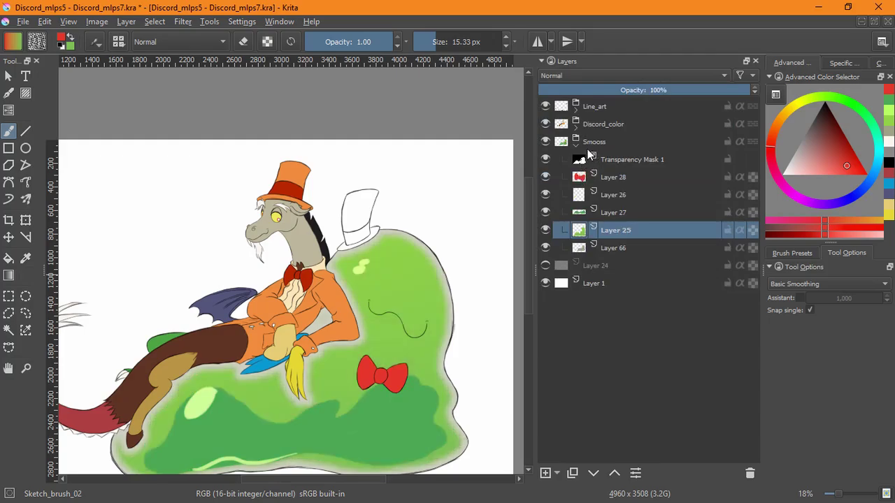
# Step: Raise the blob's edge layer, Layer 66, to 100% opacity and keep its blending mode at Normal
pyautogui.click(613, 247)
pyautogui.moveTo(699, 91); pyautogui.dragTo(784, 94)
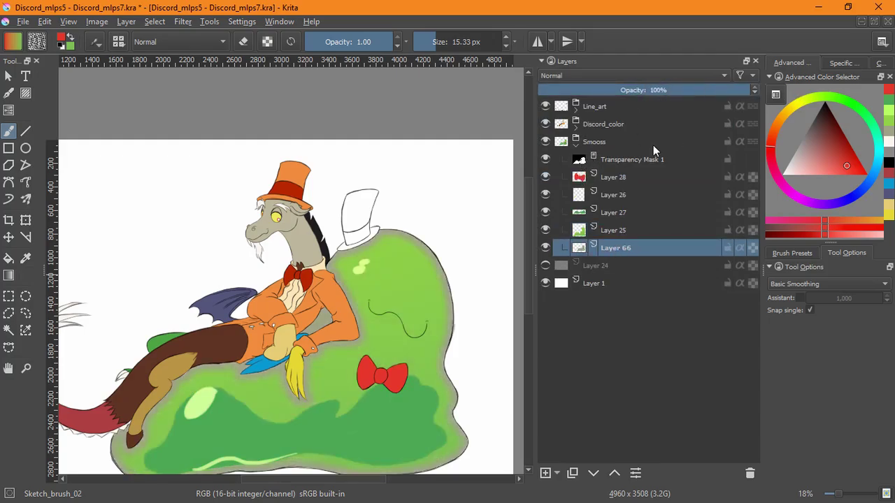
pyautogui.click(640, 75)
pyautogui.click(578, 201)
pyautogui.click(595, 75)
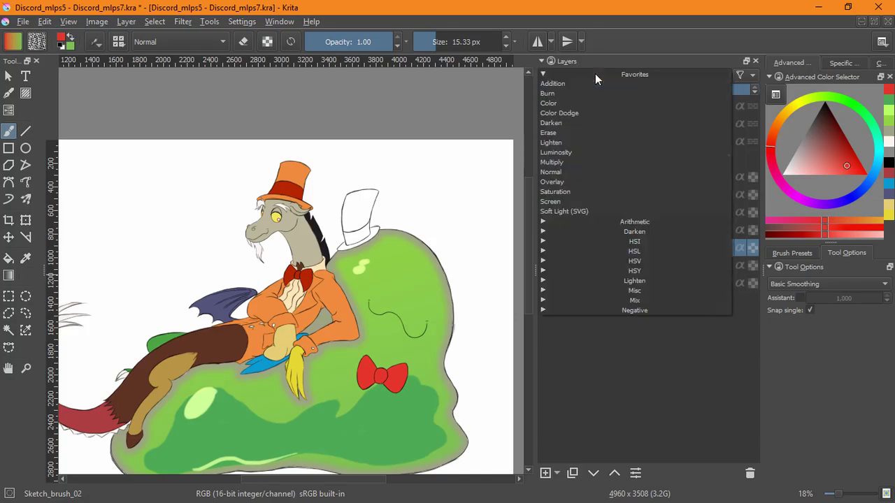
pyautogui.click(572, 172)
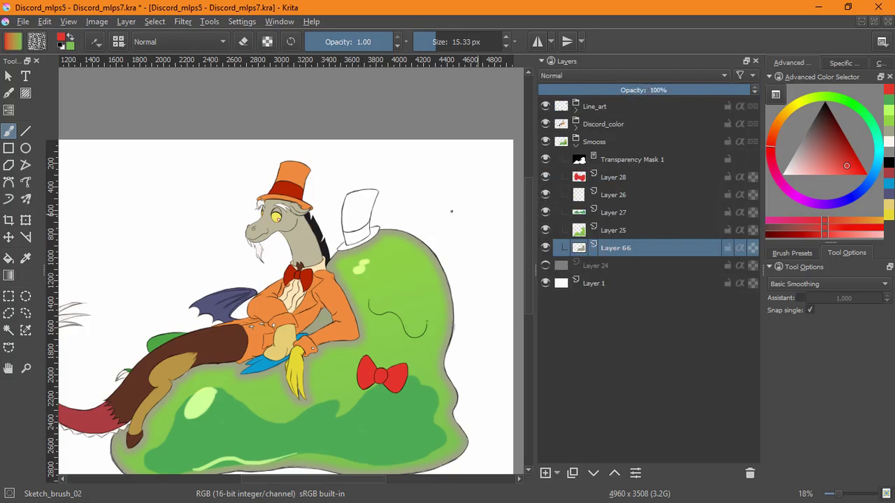
# Step: Select the opaque area of Layer 66 so the whole blob shape is outlined
pyautogui.click(155, 21)
pyautogui.click(190, 205)
pyautogui.scroll(-2, 443, 214)
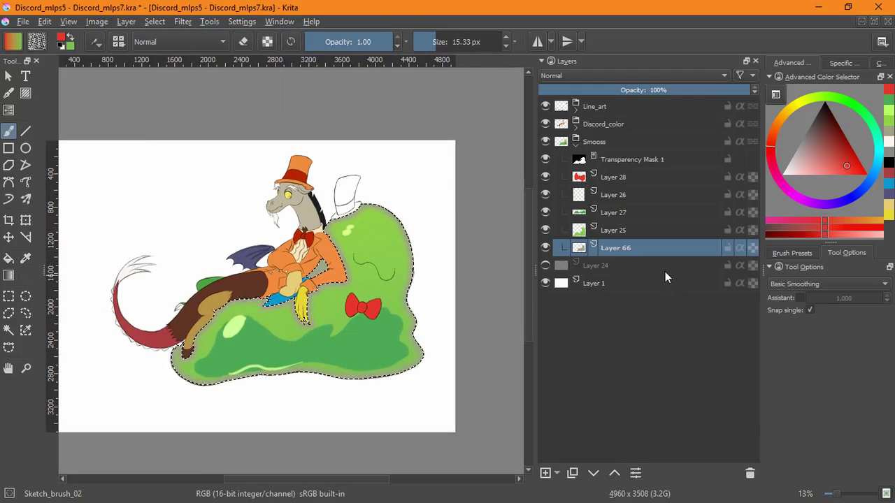
# Step: Set up a linear gradient running from a pale green foreground to a mid-green background colour
pyautogui.click(9, 277)
pyautogui.press('d')
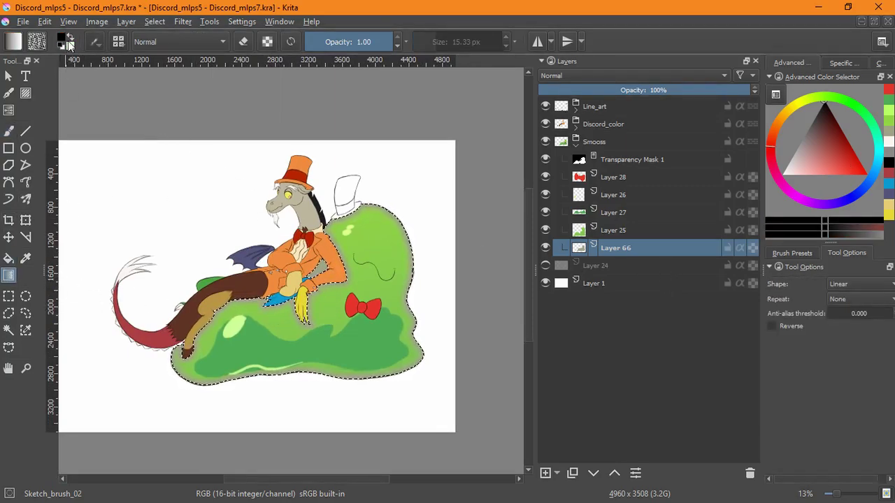
pyautogui.keyDown('ctrl'); pyautogui.click(392, 234); pyautogui.keyUp('ctrl')
pyautogui.moveTo(850, 233); pyautogui.dragTo(863, 235)
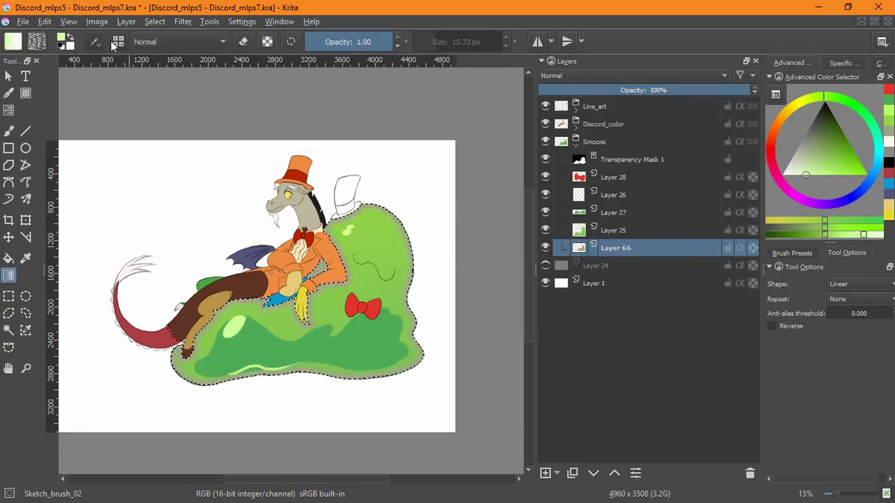
pyautogui.click(819, 154)
pyautogui.moveTo(824, 156); pyautogui.dragTo(806, 175)
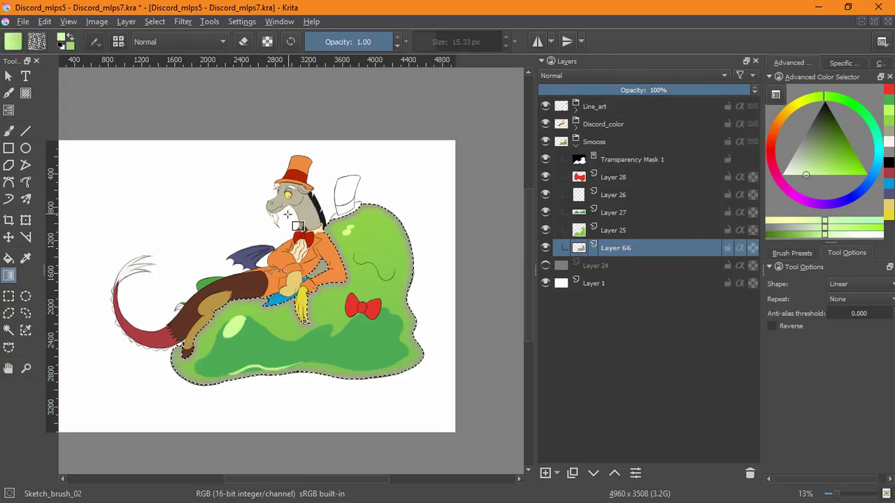
# Step: Apply the green gradient diagonally across the selected blob on a new layer above Layer 66, and deselect
pyautogui.moveTo(287, 215); pyautogui.dragTo(448, 328)
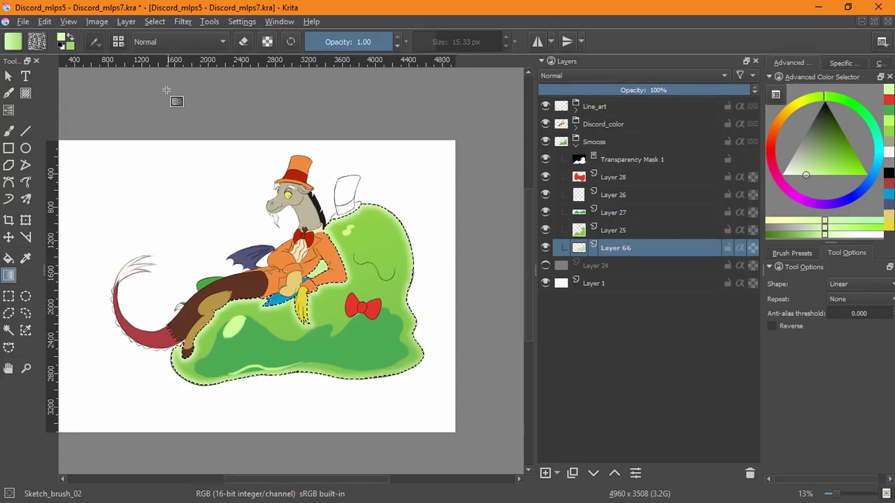
pyautogui.click(545, 473)
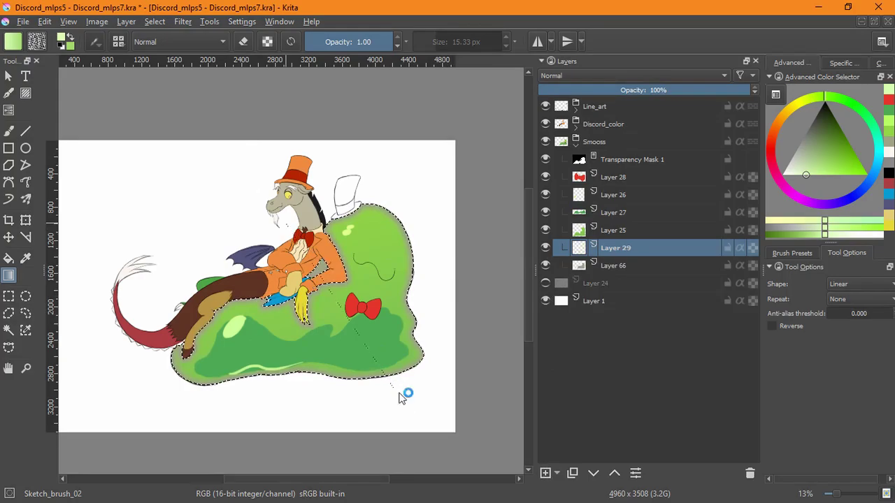
pyautogui.click(154, 21)
pyautogui.click(165, 51)
# Step: Try the Overlay, Multiply, Screen and Luminosity blending modes on the gradient layer, and return it to Normal
pyautogui.click(594, 76)
pyautogui.click(577, 184)
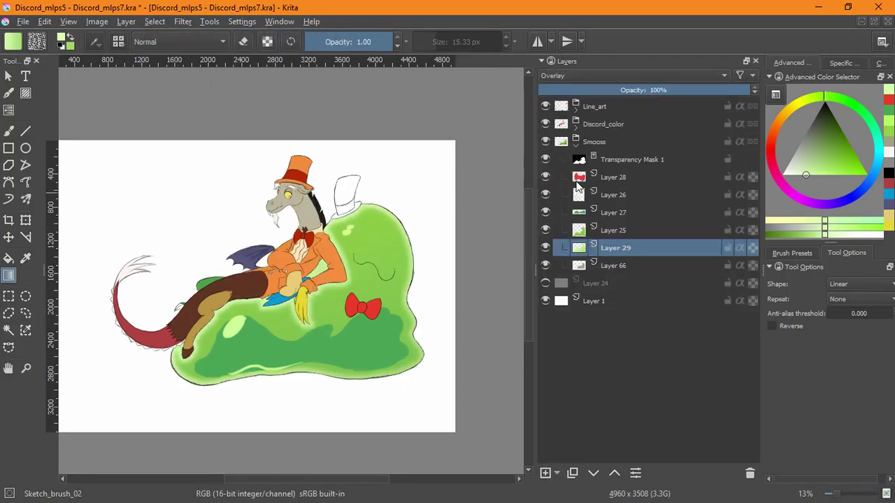
pyautogui.click(575, 77)
pyautogui.click(580, 104)
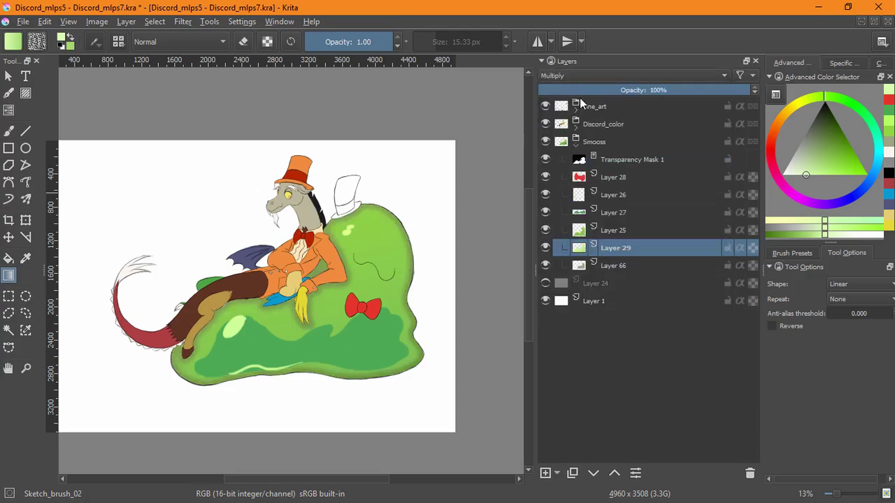
pyautogui.click(582, 75)
pyautogui.click(569, 201)
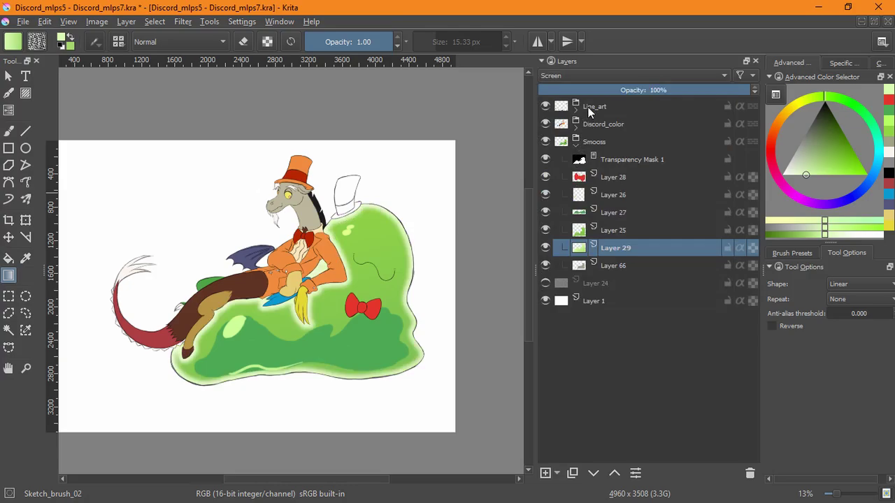
pyautogui.click(580, 75)
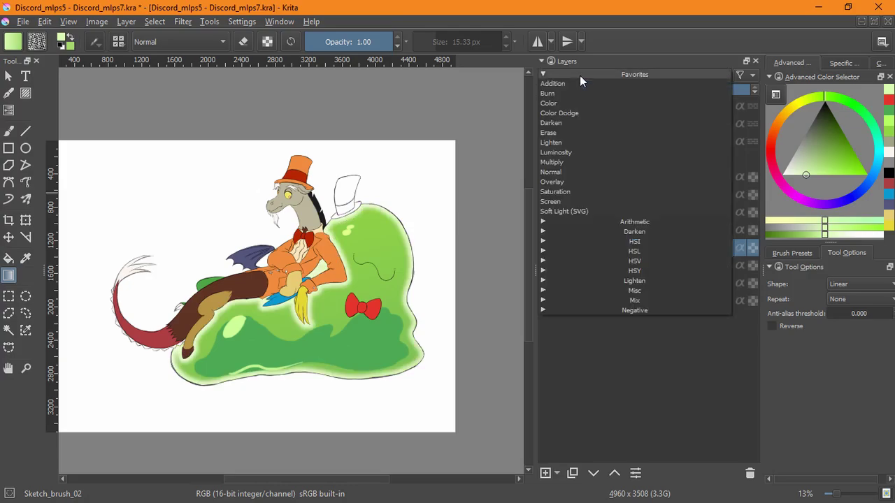
pyautogui.click(568, 152)
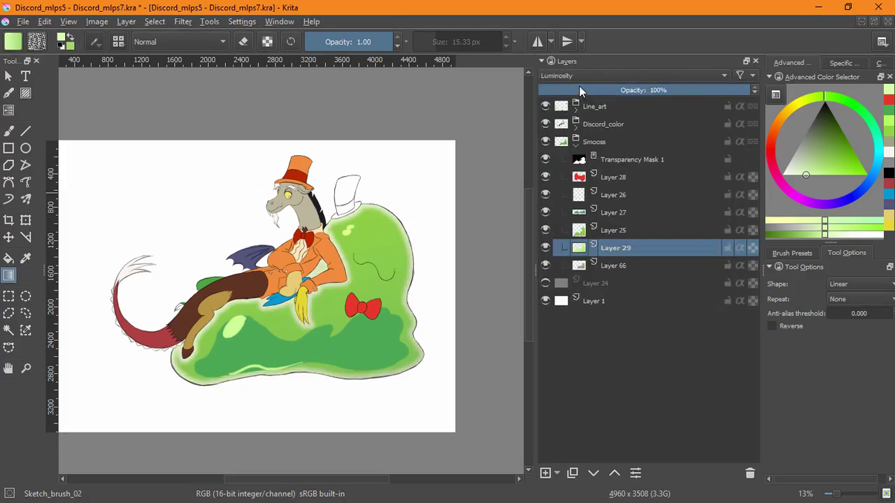
pyautogui.click(584, 80)
pyautogui.click(566, 162)
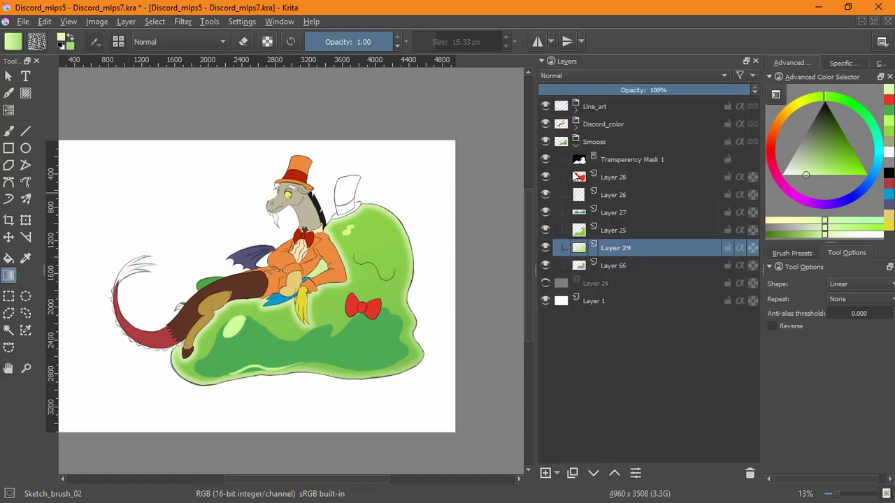
# Step: Add a layer above the bow layer, choose light blue, and try to fill the blob's hat
pyautogui.press('Insert')
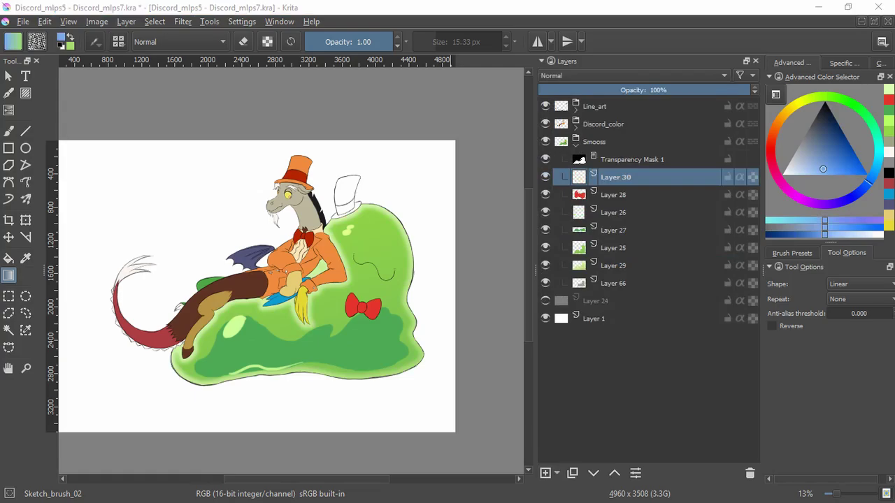
pyautogui.click(8, 258)
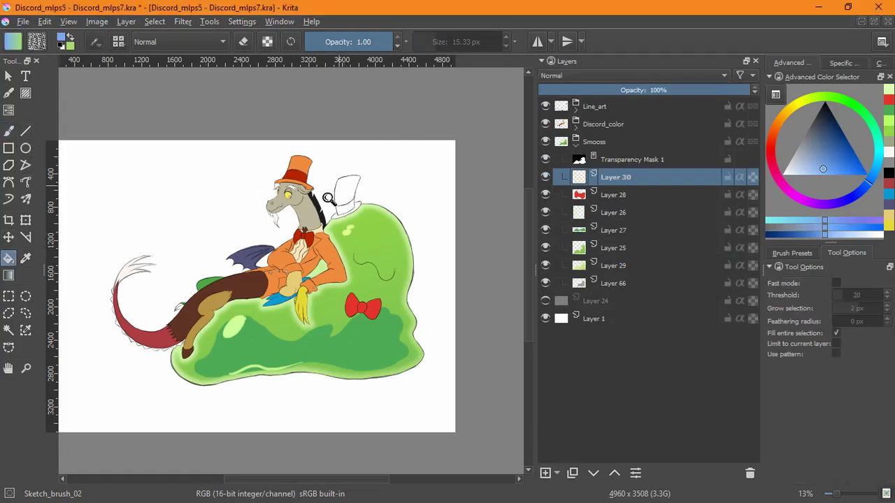
pyautogui.scroll(5, 328, 209)
pyautogui.click(334, 269)
pyautogui.hotkey('ctrl', 'z')
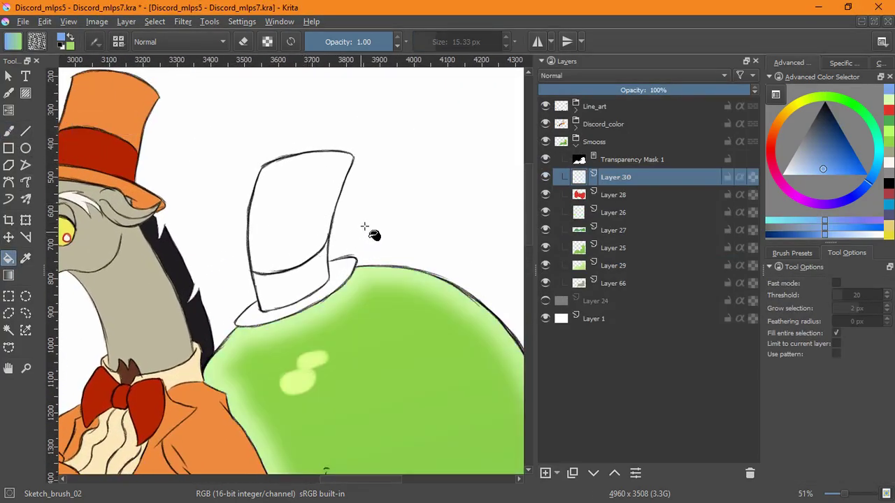
# Step: Group Layer 28 through Layer 66 and move the transparency mask into that new group
pyautogui.click(613, 195)
pyautogui.keyDown('shift'); pyautogui.click(618, 282); pyautogui.keyUp('shift')
pyautogui.hotkey('ctrl', 'g')
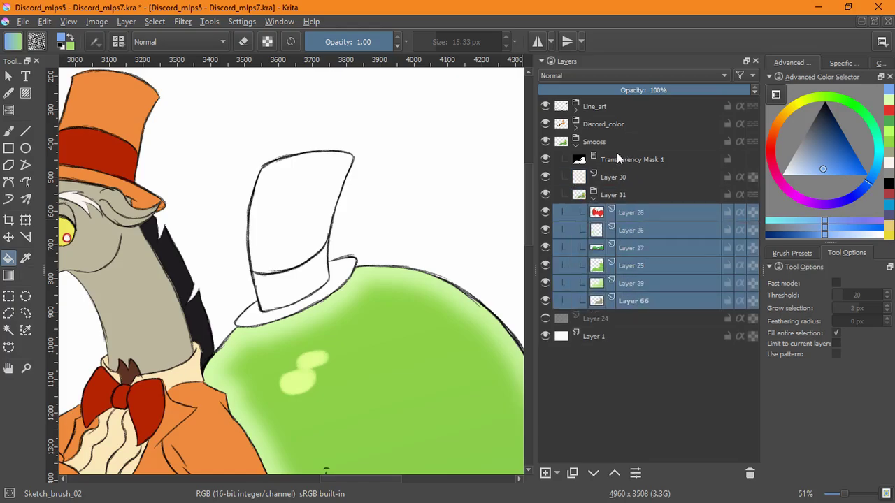
pyautogui.moveTo(629, 160); pyautogui.dragTo(639, 182)
# Step: With Fill entire selection turned off, fill the hat's crown and brim with light blue on Layer 30
pyautogui.click(617, 163)
pyautogui.click(312, 211)
pyautogui.hotkey('ctrl', 'z')
pyautogui.click(835, 334)
pyautogui.click(324, 233)
pyautogui.click(344, 274)
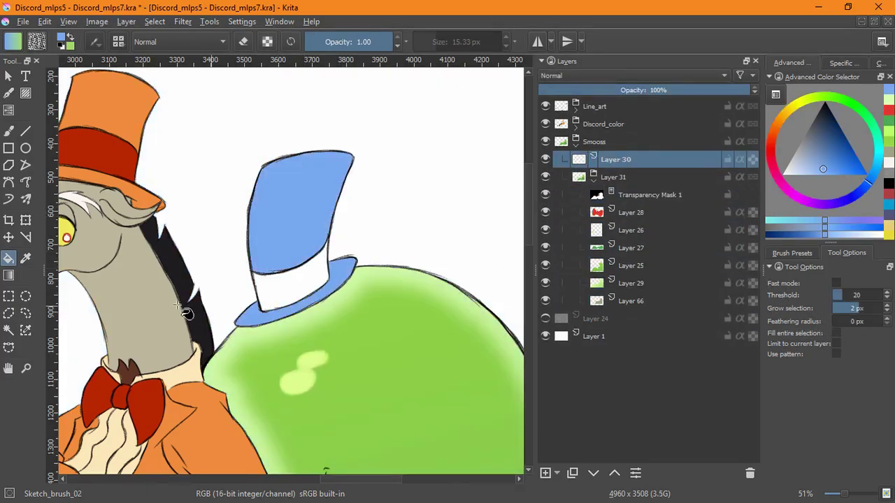
# Step: Darken the blue to navy and fill the hatband with it on a new layer
pyautogui.press('k')
pyautogui.press('k')
pyautogui.press('k')
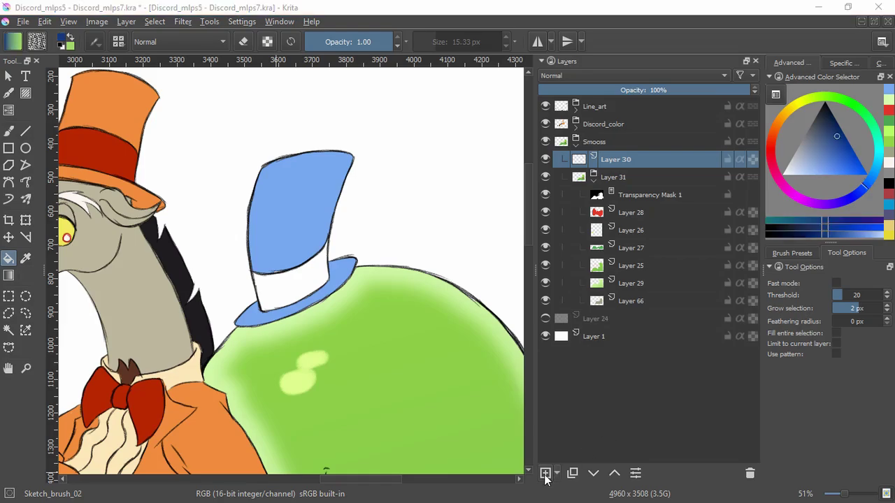
pyautogui.click(545, 474)
pyautogui.click(283, 274)
# Step: On Layer 30, cover the white gap along the crown's lower edge with a 15 px light blue brush
pyautogui.click(615, 177)
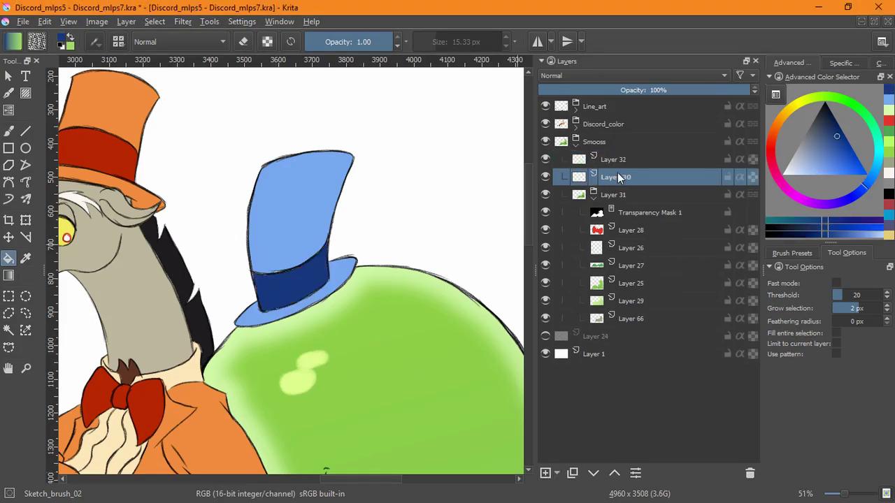
pyautogui.click(890, 105)
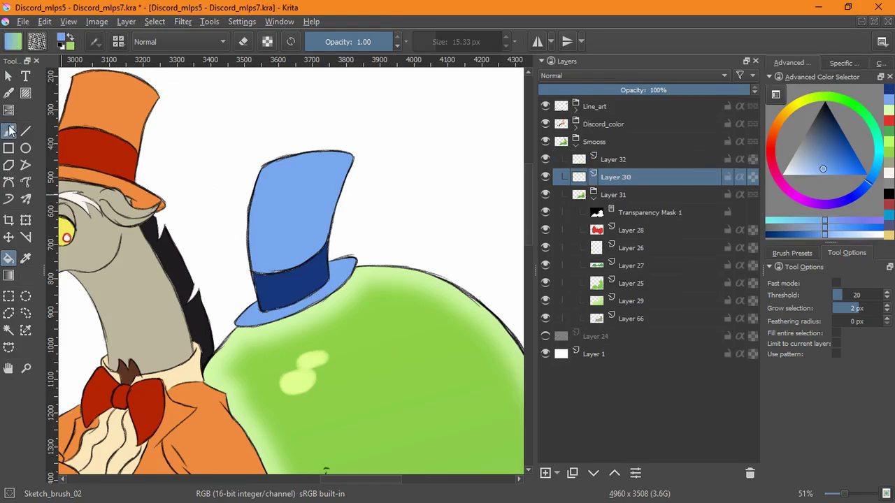
pyautogui.click(9, 131)
pyautogui.scroll(8, 272, 259)
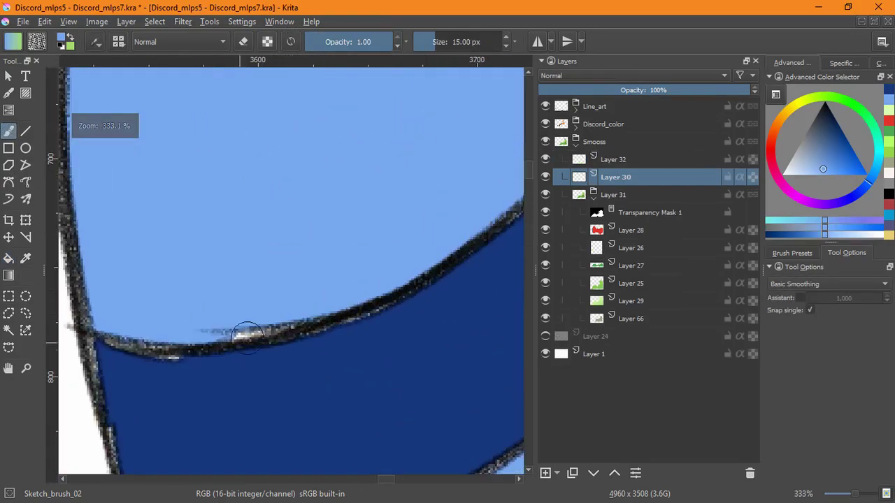
pyautogui.moveTo(266, 324)
pyautogui.mouseDown()
pyautogui.moveTo(158, 339)
pyautogui.moveTo(183, 345)
pyautogui.mouseUp()
# Step: Touch up the remaining gaps along the outline of the hat's crown with light blue
pyautogui.moveTo(116, 236); pyautogui.dragTo(169, 363)
pyautogui.moveTo(143, 439); pyautogui.dragTo(121, 221)
pyautogui.moveTo(144, 132); pyautogui.dragTo(137, 334)
pyautogui.moveTo(184, 105)
pyautogui.mouseDown()
pyautogui.moveTo(147, 307)
pyautogui.moveTo(110, 350)
pyautogui.mouseUp()
pyautogui.moveTo(140, 225); pyautogui.dragTo(243, 185)
pyautogui.moveTo(310, 214); pyautogui.dragTo(222, 243)
pyautogui.moveTo(175, 205); pyautogui.dragTo(241, 192)
pyautogui.moveTo(353, 171); pyautogui.dragTo(448, 160)
pyautogui.moveTo(422, 230); pyautogui.dragTo(104, 257)
pyautogui.moveTo(303, 234); pyautogui.dragTo(297, 269)
# Step: Fill the light blue gaps around the right end of the hat's brim, up to its outline
pyautogui.moveTo(242, 331)
pyautogui.keyDown('ctrl'); pyautogui.mouseDown()
pyautogui.moveTo(200, 407)
pyautogui.moveTo(298, 228)
pyautogui.moveTo(285, 406)
pyautogui.mouseUp(); pyautogui.keyUp('ctrl')
pyautogui.moveTo(285, 406); pyautogui.dragTo(282, 240)
pyautogui.moveTo(278, 318); pyautogui.dragTo(276, 280)
pyautogui.moveTo(286, 372); pyautogui.dragTo(311, 132)
pyautogui.scroll(-3, 384, 293)
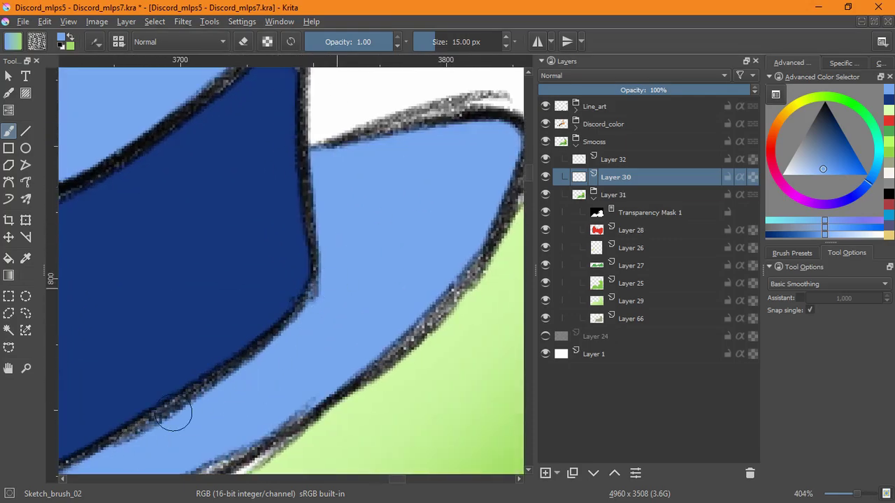
pyautogui.scroll(-2, 238, 371)
# Step: Paint light blue into the gaps along the brim's lower edge and left end
pyautogui.moveTo(371, 267)
pyautogui.mouseDown()
pyautogui.moveTo(98, 406)
pyautogui.moveTo(434, 275)
pyautogui.mouseUp()
pyautogui.moveTo(215, 331)
pyautogui.mouseDown()
pyautogui.moveTo(233, 319)
pyautogui.moveTo(301, 316)
pyautogui.mouseUp()
pyautogui.moveTo(258, 342); pyautogui.dragTo(96, 355)
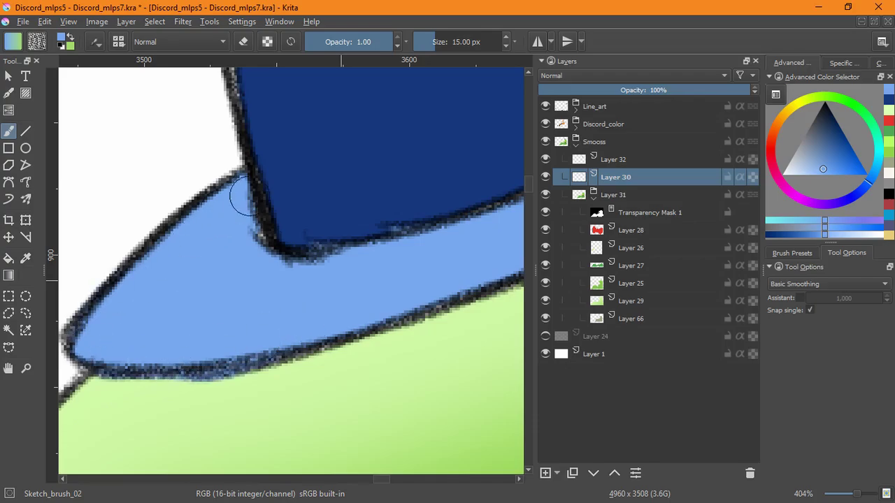
pyautogui.moveTo(374, 209)
pyautogui.mouseDown()
pyautogui.moveTo(379, 273)
pyautogui.moveTo(372, 289)
pyautogui.mouseUp()
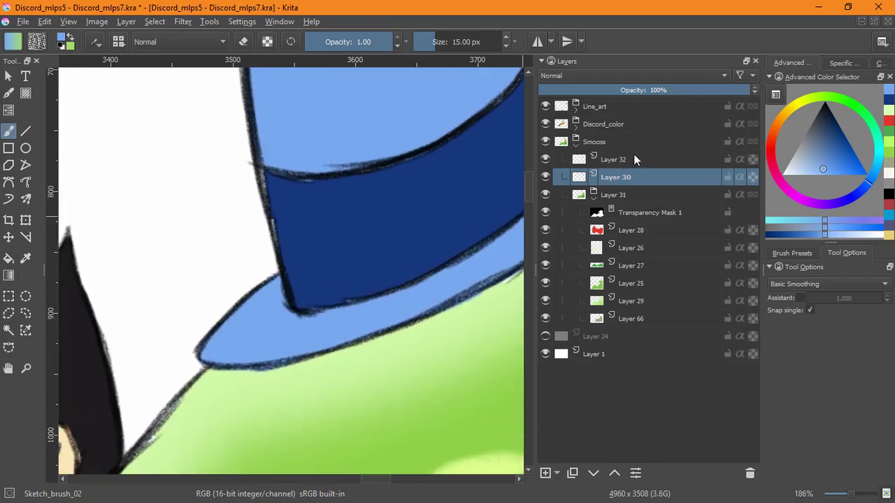
# Step: On Layer 32, touch up the gaps along the edges of the hat's band with the navy 15 px brush
pyautogui.click(627, 157)
pyautogui.click(889, 100)
pyautogui.scroll(4, 300, 246)
pyautogui.moveTo(308, 294); pyautogui.dragTo(324, 368)
pyautogui.moveTo(231, 210); pyautogui.dragTo(282, 353)
pyautogui.moveTo(245, 328)
pyautogui.mouseDown()
pyautogui.moveTo(208, 115)
pyautogui.moveTo(234, 209)
pyautogui.mouseUp()
pyautogui.moveTo(354, 158); pyautogui.dragTo(281, 154)
pyautogui.moveTo(437, 184); pyautogui.dragTo(124, 312)
pyautogui.moveTo(265, 241)
pyautogui.mouseDown()
pyautogui.moveTo(224, 256)
pyautogui.moveTo(494, 142)
pyautogui.moveTo(515, 102)
pyautogui.mouseUp()
pyautogui.moveTo(522, 106)
pyautogui.mouseDown()
pyautogui.moveTo(238, 294)
pyautogui.moveTo(374, 192)
pyautogui.moveTo(364, 149)
pyautogui.mouseUp()
pyautogui.moveTo(372, 185); pyautogui.dragTo(323, 277)
pyautogui.moveTo(348, 231)
pyautogui.mouseDown()
pyautogui.moveTo(334, 309)
pyautogui.moveTo(335, 406)
pyautogui.moveTo(303, 270)
pyautogui.mouseUp()
pyautogui.moveTo(312, 322); pyautogui.dragTo(325, 423)
pyautogui.moveTo(303, 309); pyautogui.dragTo(273, 483)
pyautogui.moveTo(389, 287); pyautogui.dragTo(418, 321)
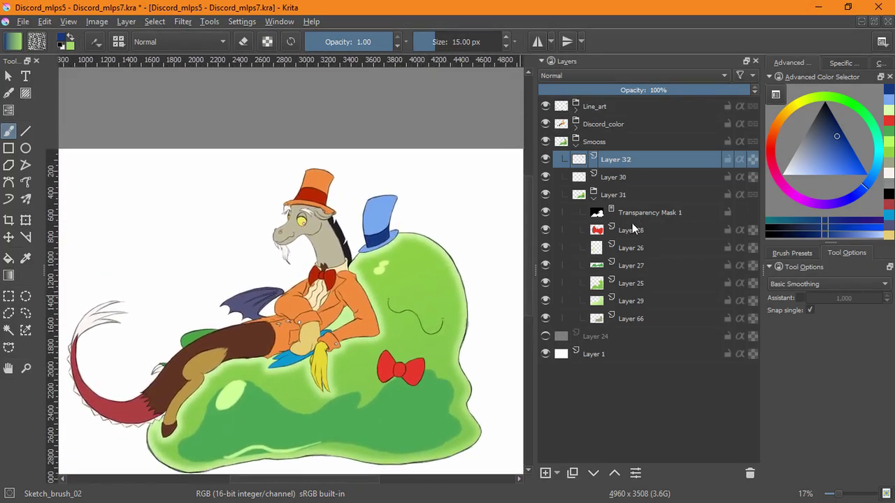
# Step: Group Layer 32 and Layer 30, the two colour layers of the blue hat
pyautogui.click(622, 180)
pyautogui.keyDown('ctrl'); pyautogui.click(627, 158); pyautogui.keyUp('ctrl')
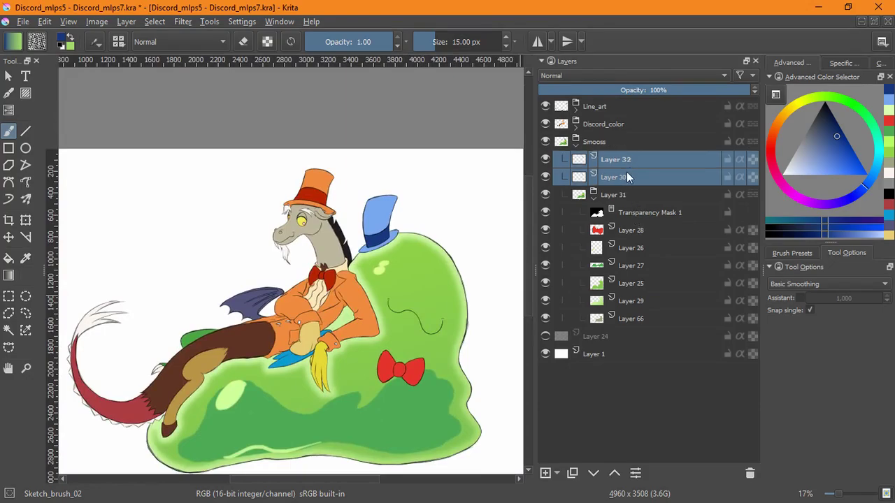
pyautogui.hotkey('ctrl', 'g')
pyautogui.click(154, 21)
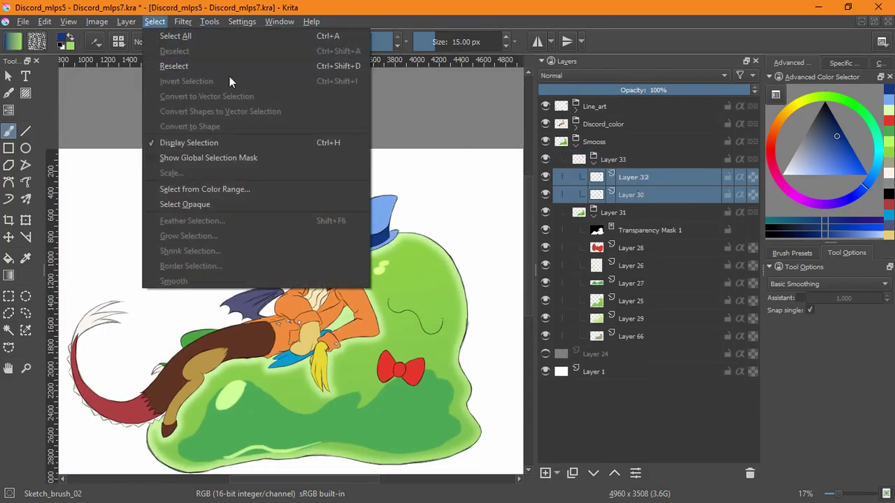
pyautogui.click(189, 201)
pyautogui.click(625, 154)
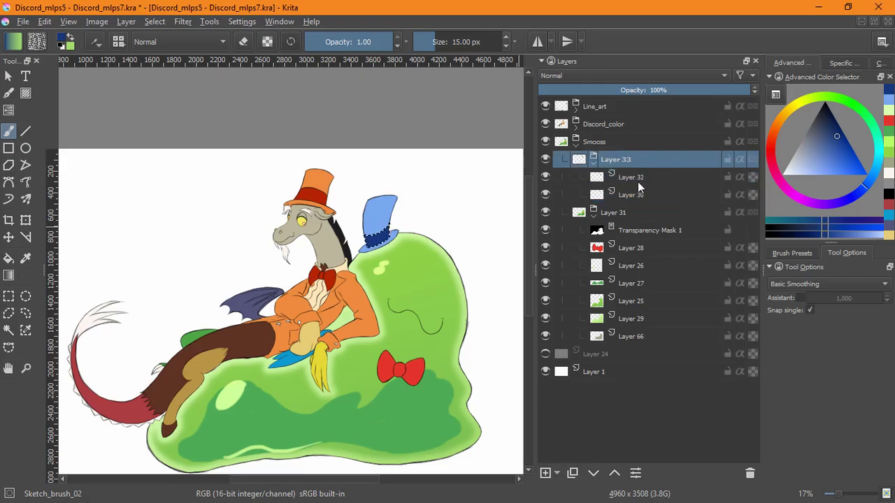
pyautogui.click(155, 21)
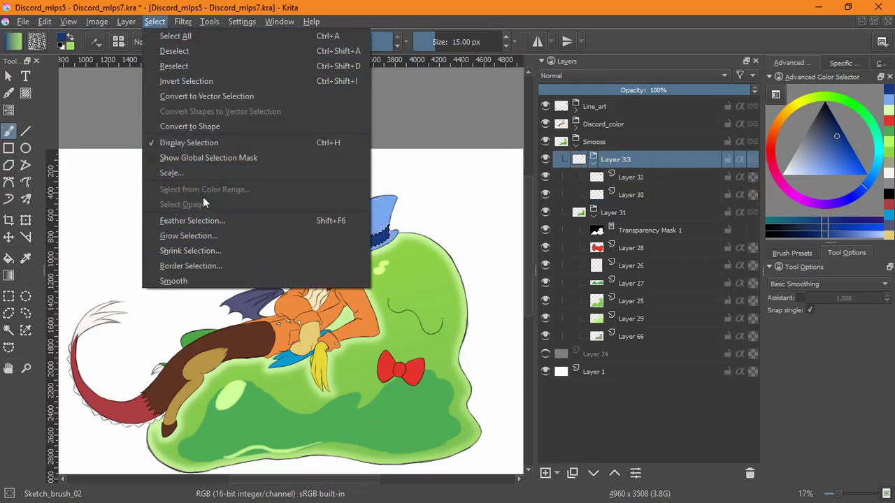
pyautogui.click(175, 47)
pyautogui.click(155, 21)
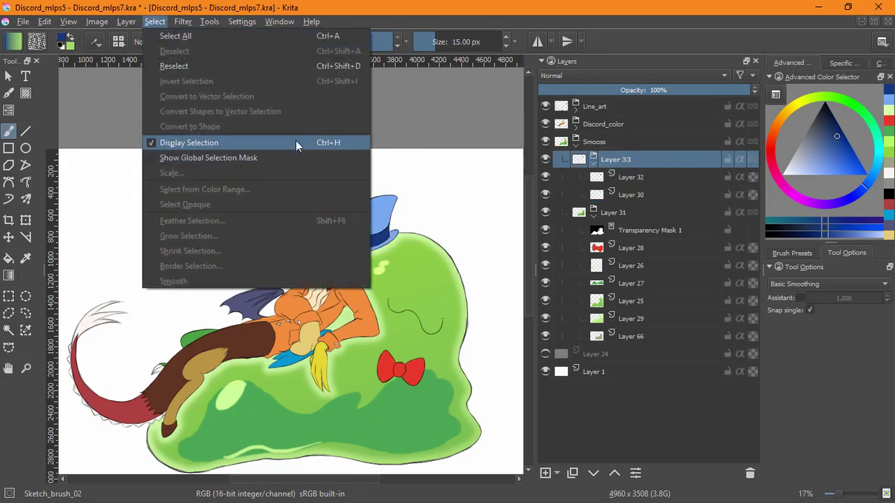
# Step: Select the opaque pixels of Layer 32 and Layer 30 together, so the selection surrounds the entire blue hat
pyautogui.click(633, 179)
pyautogui.keyDown('ctrl'); pyautogui.click(632, 194); pyautogui.keyUp('ctrl')
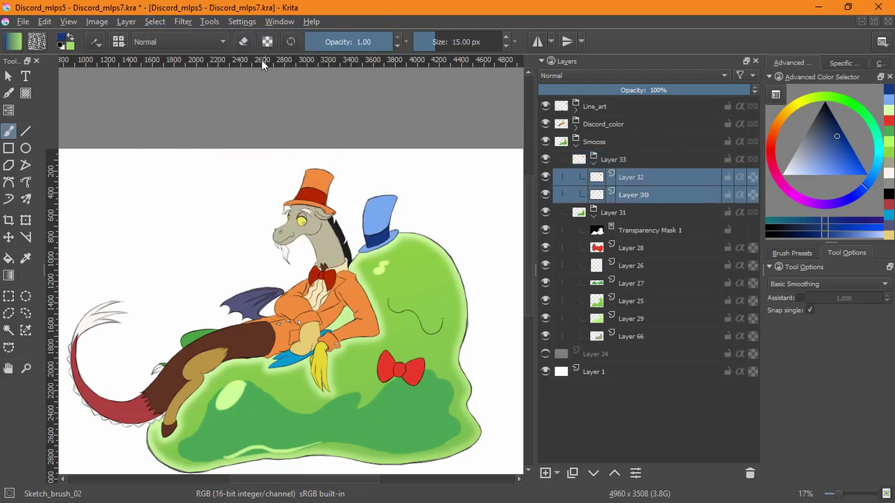
pyautogui.click(154, 21)
pyautogui.click(200, 204)
pyautogui.click(630, 178)
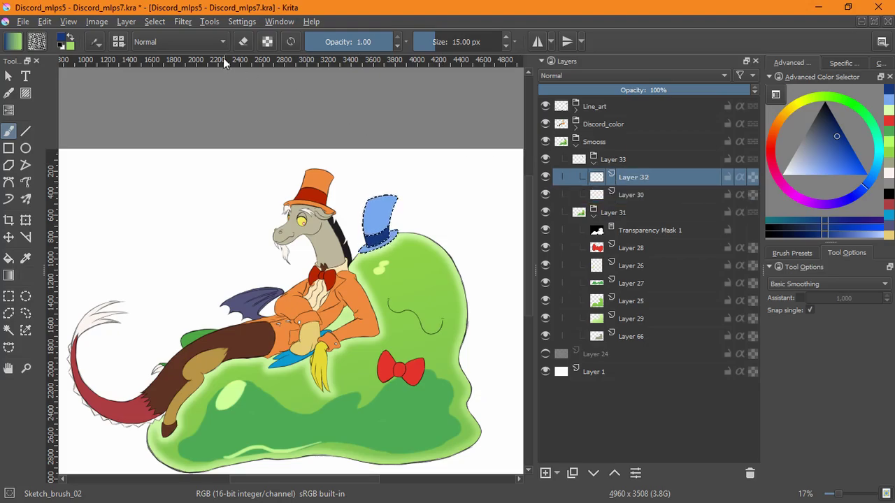
pyautogui.click(154, 21)
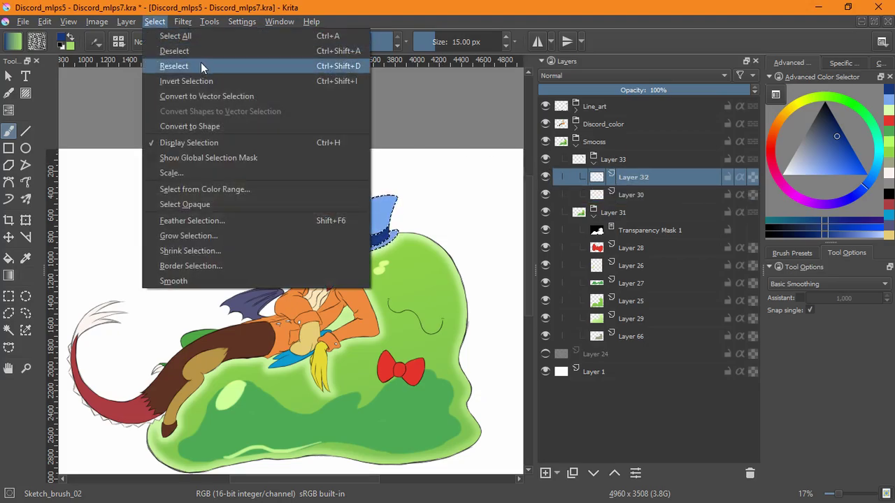
pyautogui.click(202, 202)
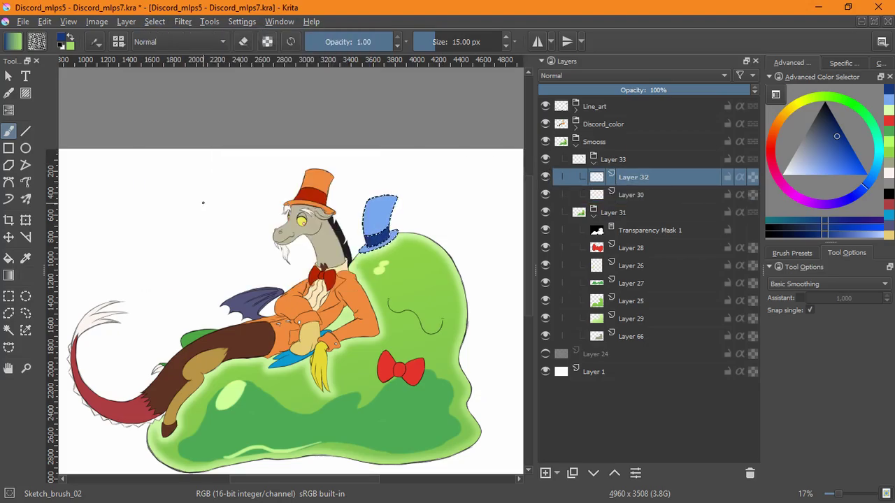
# Step: Add a transparency mask to the Layer 33 group from the hat selection, and clear the selection
pyautogui.click(631, 158)
pyautogui.click(557, 474)
pyautogui.click(594, 452)
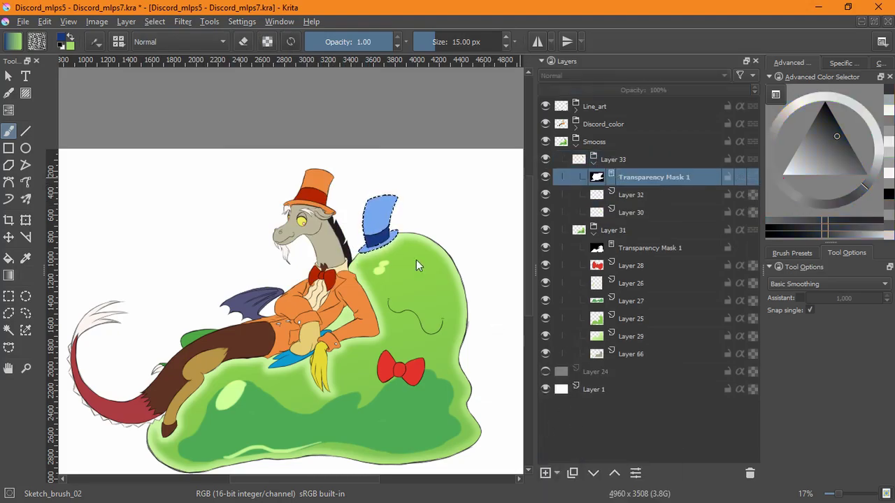
pyautogui.click(155, 21)
pyautogui.click(175, 48)
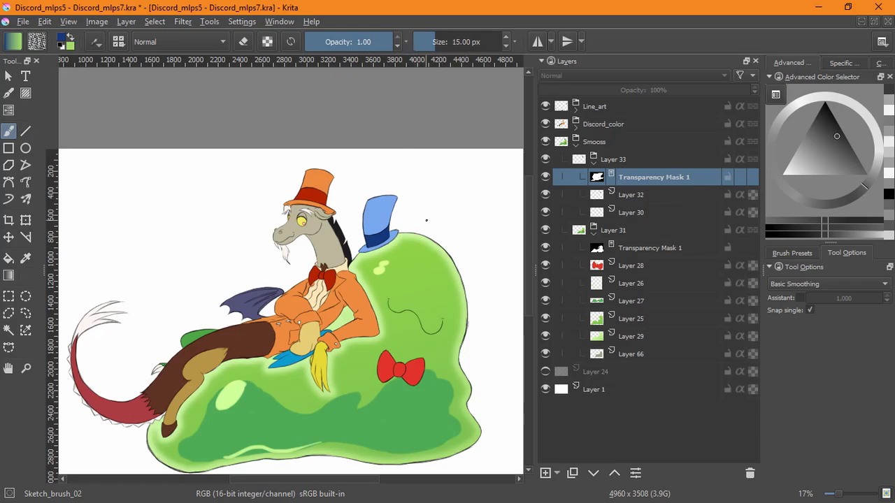
# Step: Add a paint layer above Layer 32 in the hat's group with Multiply blending, and activate the Gradient tool
pyautogui.press('Insert')
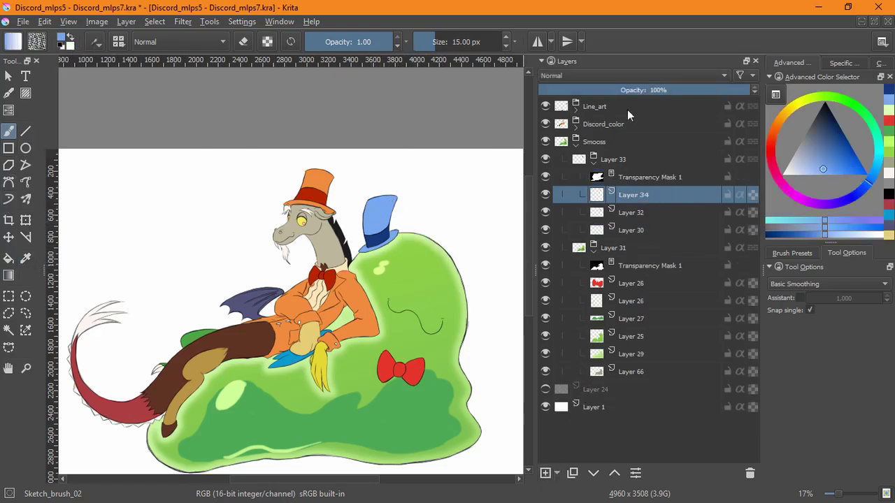
pyautogui.click(629, 75)
pyautogui.click(572, 162)
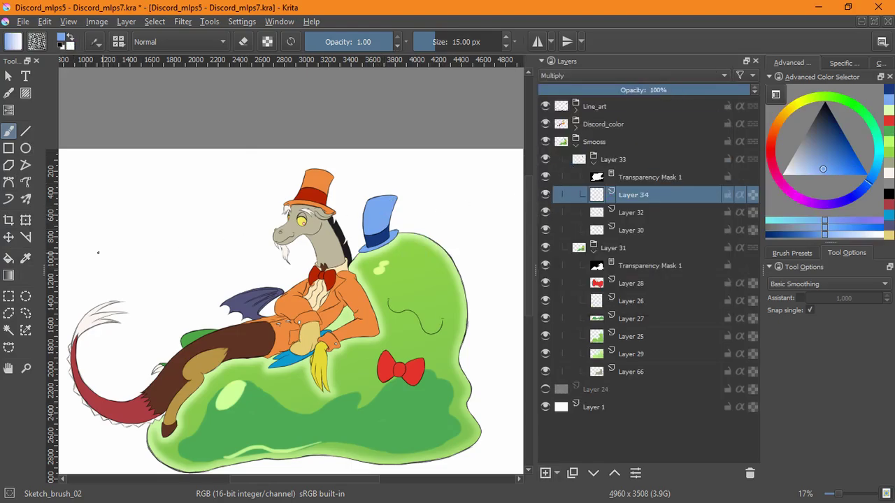
pyautogui.click(8, 275)
# Step: Try linear light blue to white gradients across the hat on the Multiply layer, and undo them
pyautogui.moveTo(361, 199); pyautogui.dragTo(397, 253)
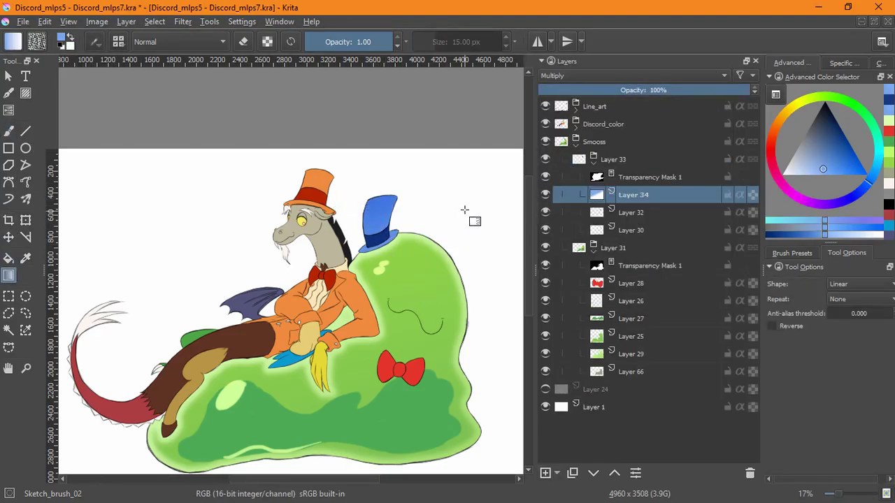
pyautogui.hotkey('ctrl', 'z')
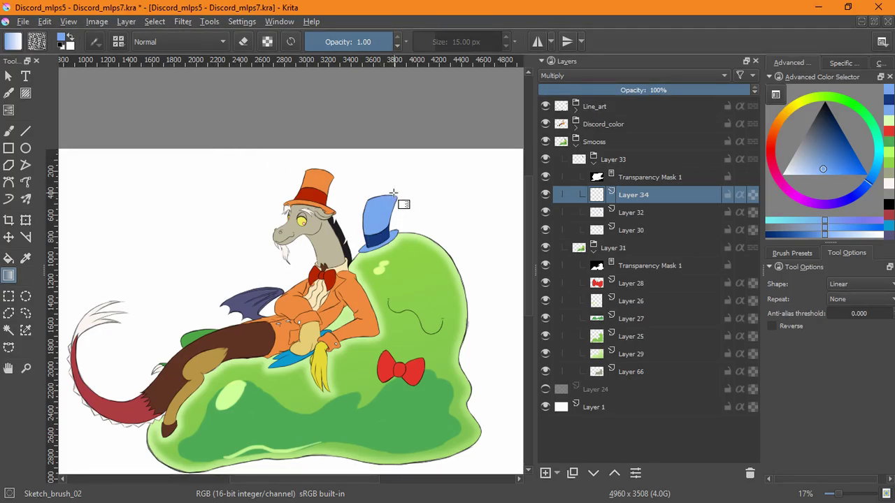
pyautogui.moveTo(391, 241); pyautogui.dragTo(358, 206)
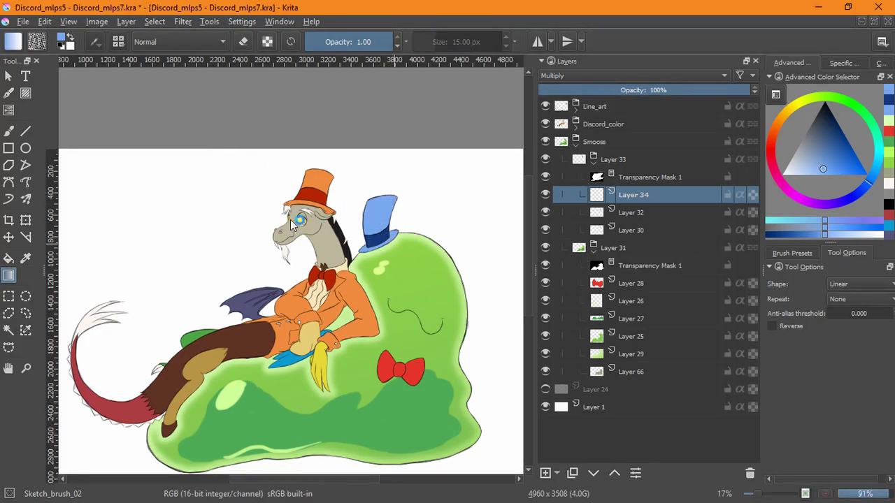
pyautogui.hotkey('ctrl', 'z')
# Step: Choose another gradient preset and shade the hat with light blue fading from the brim's right side toward the crown's upper left
pyautogui.click(13, 41)
pyautogui.click(105, 118)
pyautogui.moveTo(404, 256); pyautogui.dragTo(370, 208)
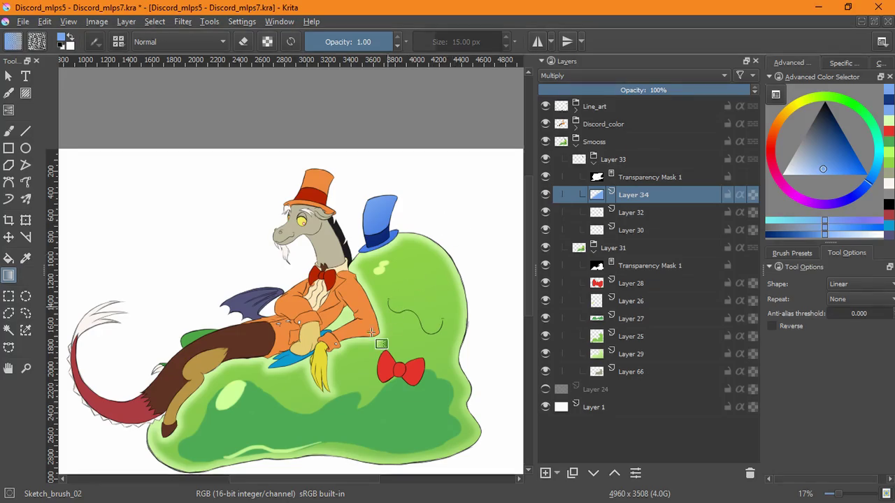
# Step: In the Discord_color group, identify Layer 9 by toggling its visibility and wrap it in its own group
pyautogui.click(594, 162)
pyautogui.click(576, 145)
pyautogui.click(576, 127)
pyautogui.click(546, 142)
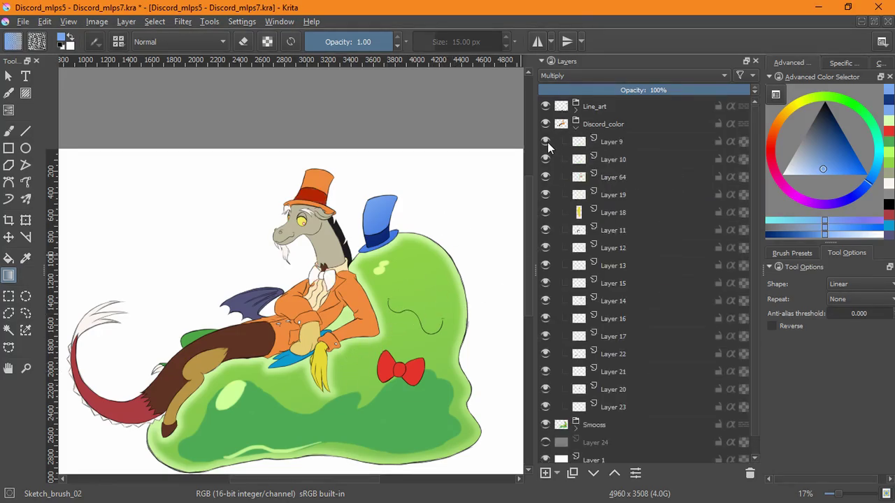
pyautogui.click(620, 141)
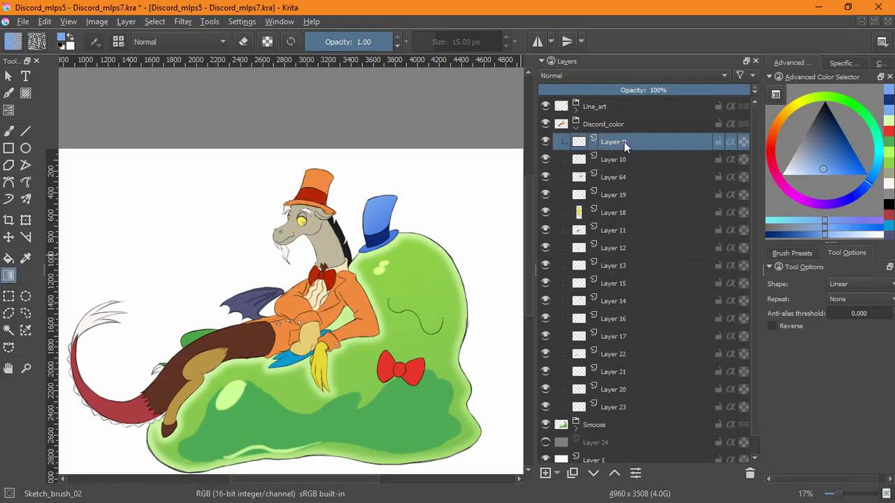
pyautogui.hotkey('ctrl', 'g')
# Step: Add a transparency mask to the Layer 35 group from the opaque pixels of Layer 9
pyautogui.click(155, 21)
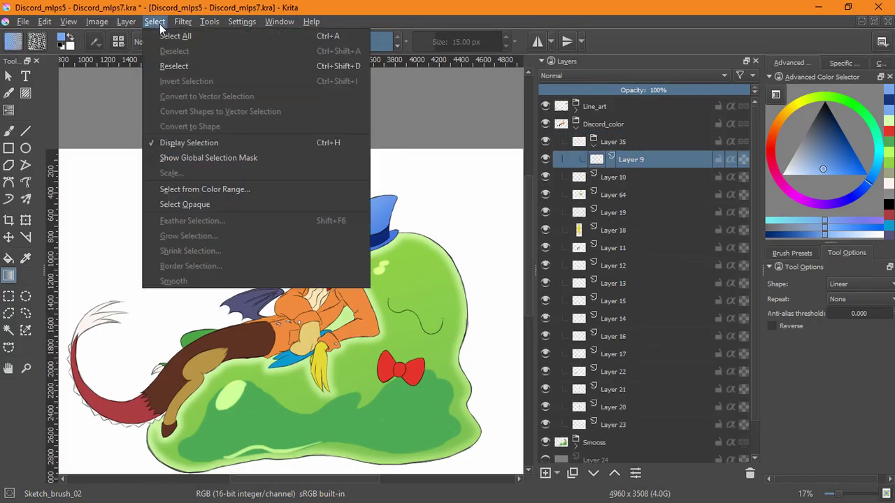
pyautogui.click(185, 204)
pyautogui.click(630, 142)
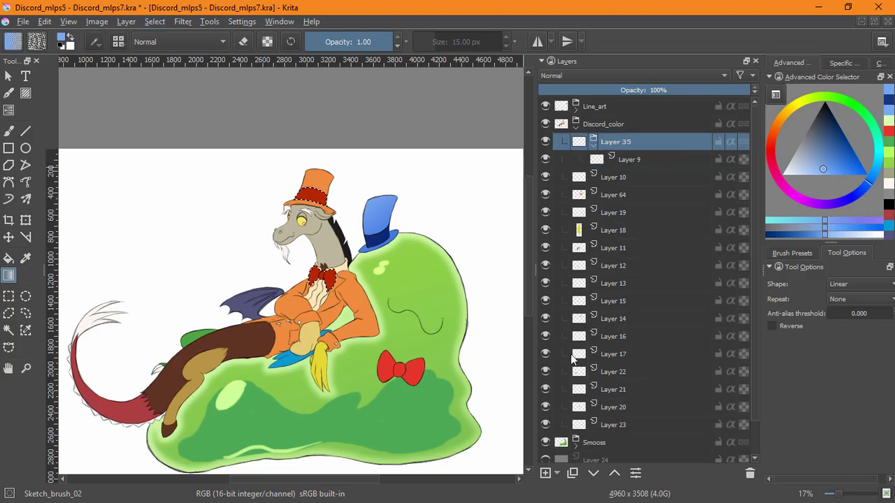
pyautogui.click(556, 473)
pyautogui.click(588, 451)
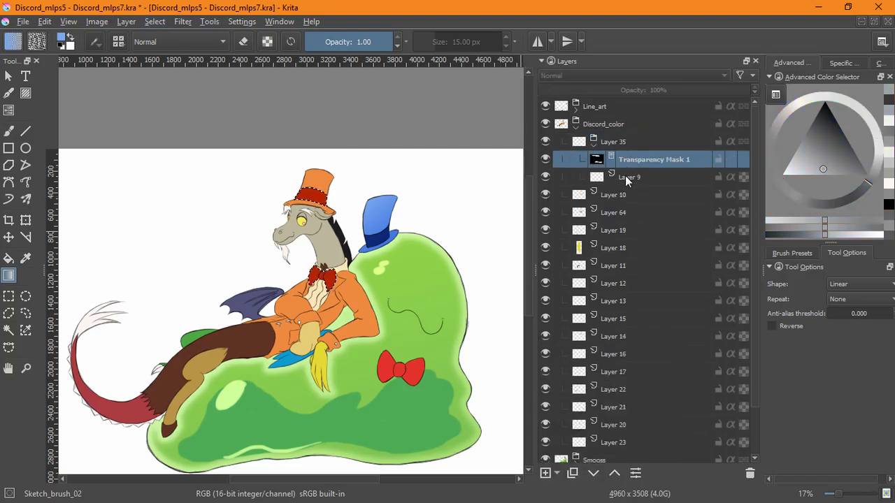
# Step: Shade the bow tie and hat band with a gradient in their own red on a new Multiply layer, and clear the selection
pyautogui.press('pagedown')
pyautogui.click(548, 475)
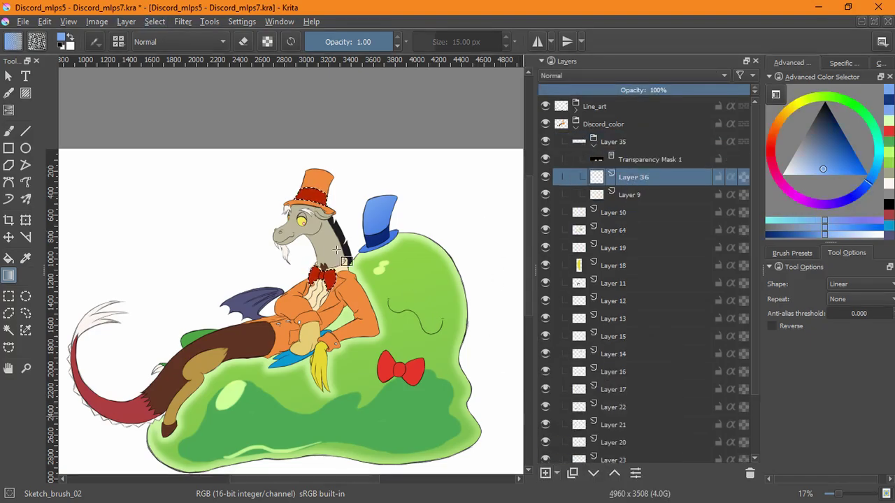
pyautogui.keyDown('ctrl'); pyautogui.click(307, 198); pyautogui.keyUp('ctrl')
pyautogui.moveTo(348, 286); pyautogui.dragTo(275, 247)
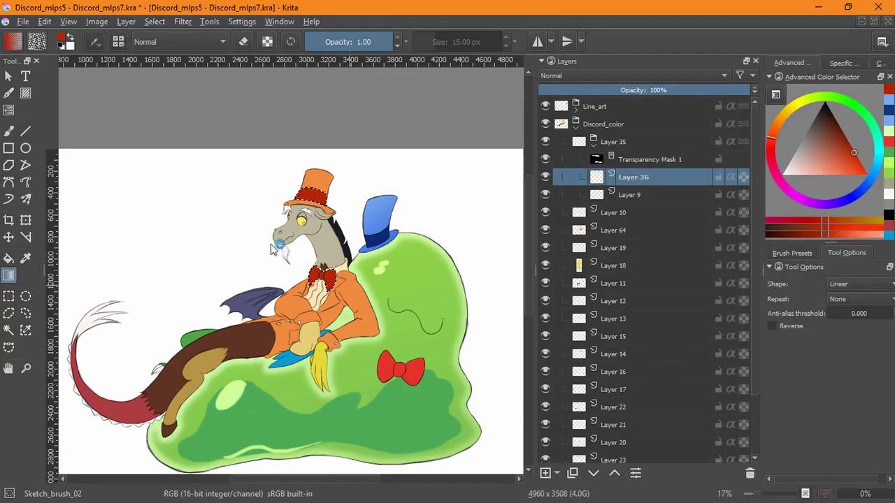
pyautogui.click(629, 75)
pyautogui.click(594, 162)
pyautogui.click(155, 21)
pyautogui.click(182, 50)
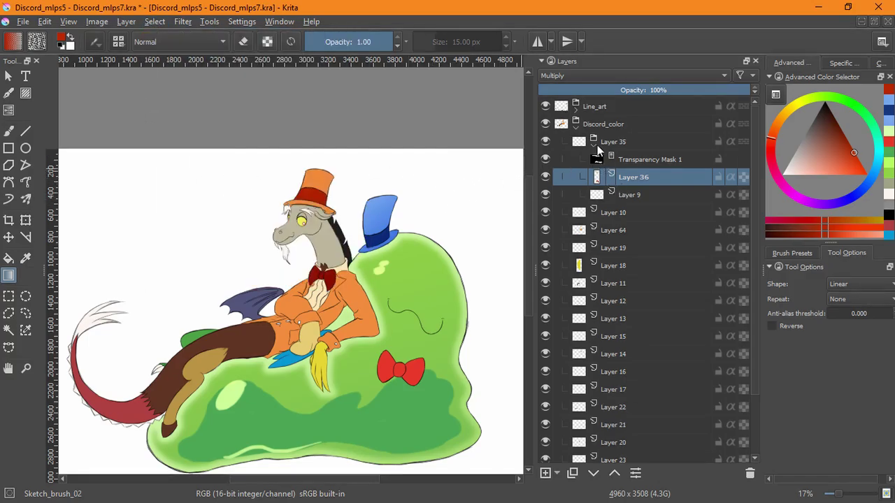
# Step: Select the opaque pixels of Layer 10, the cream shirt front, and wrap the layer in its own group
pyautogui.click(593, 141)
pyautogui.click(594, 162)
pyautogui.click(154, 21)
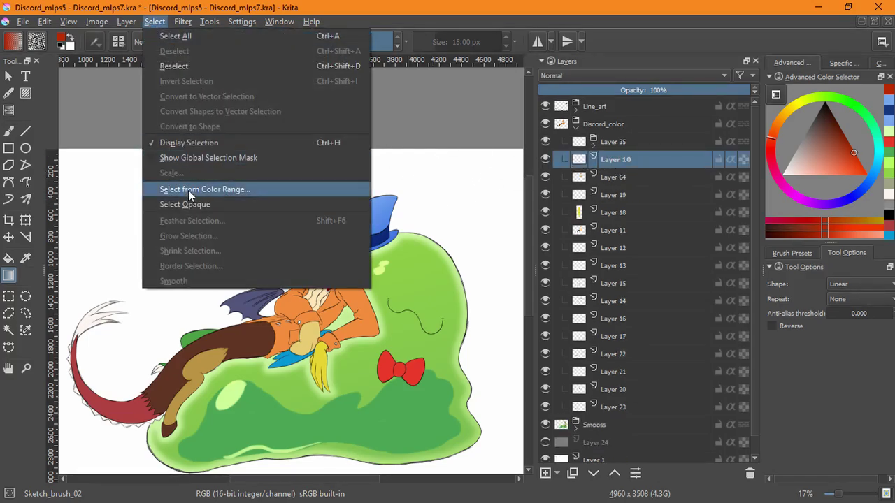
pyautogui.click(185, 204)
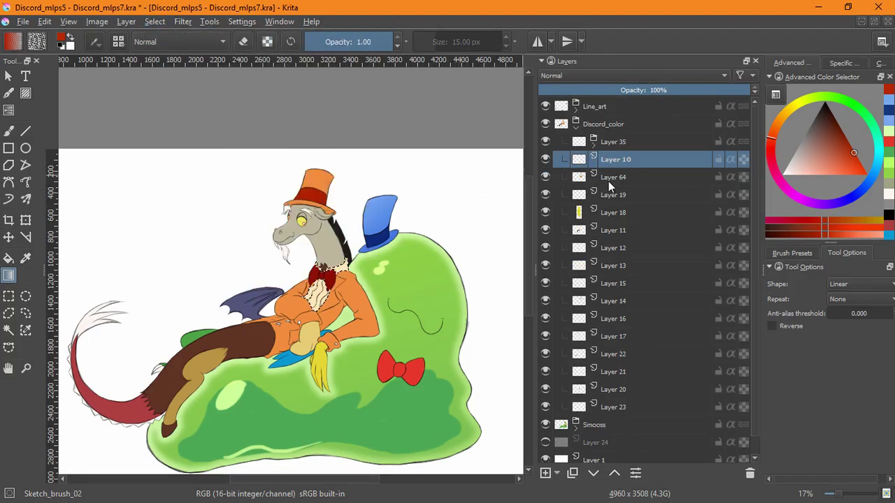
pyautogui.hotkey('ctrl', 'g')
pyautogui.click(557, 473)
pyautogui.click(599, 450)
pyautogui.hotkey('ctrl', 'z')
# Step: Add a transparency mask to the Layer 37 group from the shirt front selection
pyautogui.click(621, 160)
pyautogui.click(557, 474)
pyautogui.click(582, 449)
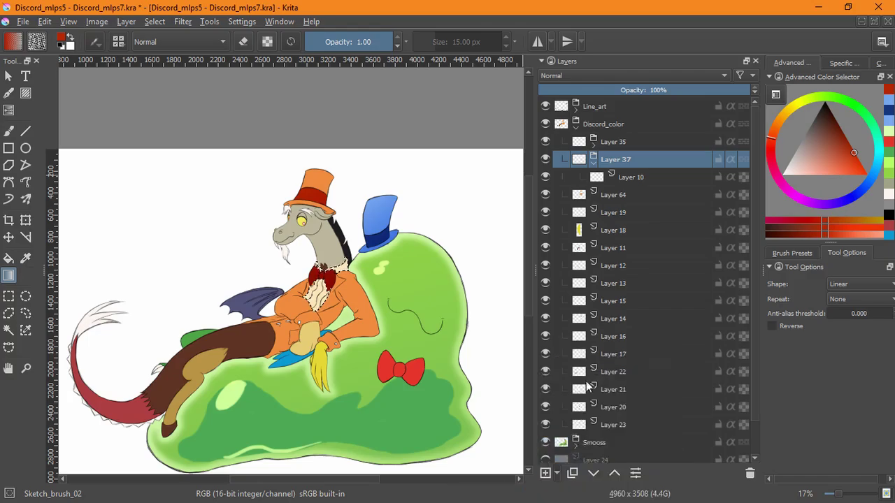
# Step: Shade the shirt front with a gradient in its own cream colour on a new Multiply layer above Layer 10, and clear the selection
pyautogui.click(630, 195)
pyautogui.click(552, 475)
pyautogui.click(593, 76)
pyautogui.click(590, 162)
pyautogui.keyDown('ctrl'); pyautogui.click(326, 306); pyautogui.keyUp('ctrl')
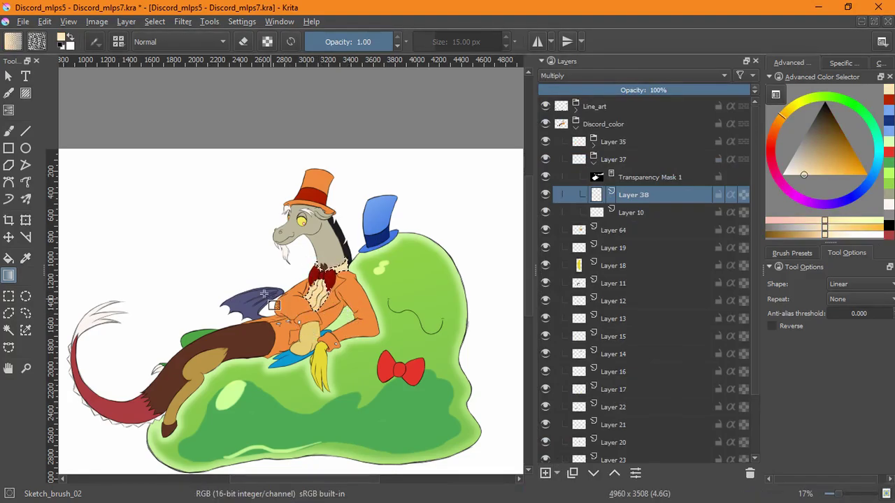
pyautogui.click(155, 27)
pyautogui.click(244, 131)
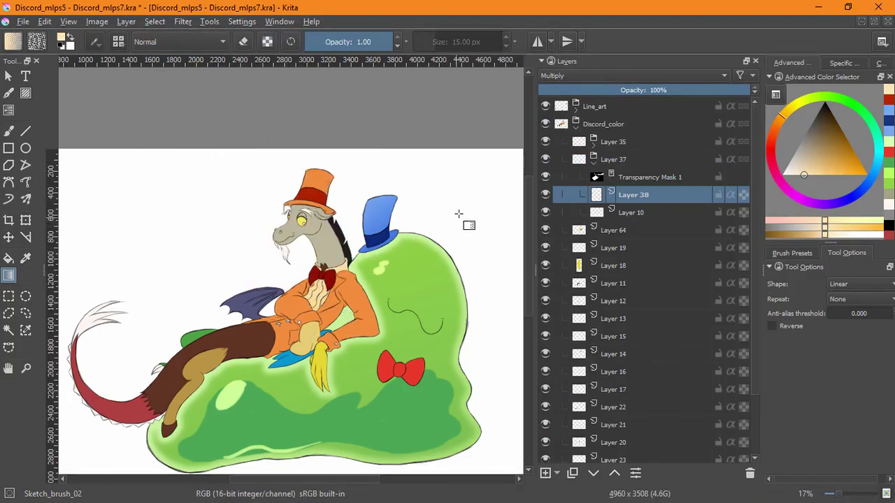
# Step: Wrap Layer 64, the orange suit and hat, in its own group with a transparency mask made from its opaque pixels
pyautogui.click(595, 160)
pyautogui.click(585, 180)
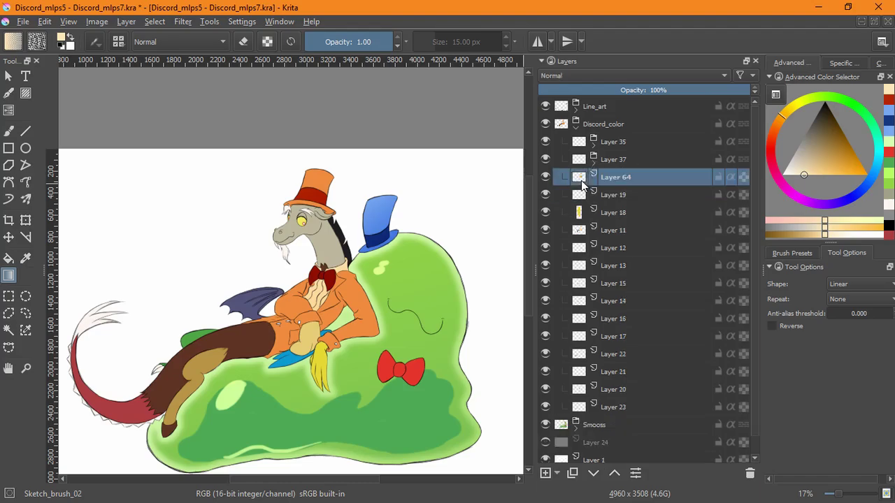
pyautogui.hotkey('ctrl', 'g')
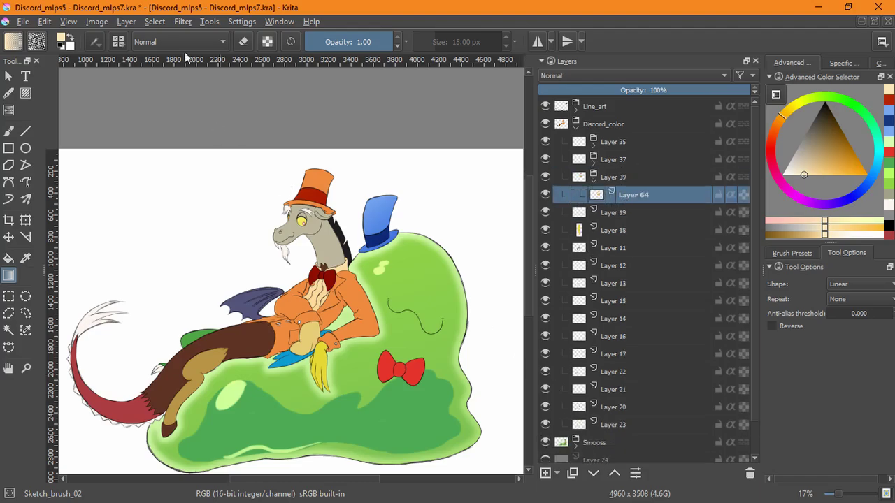
pyautogui.click(154, 21)
pyautogui.press('Escape')
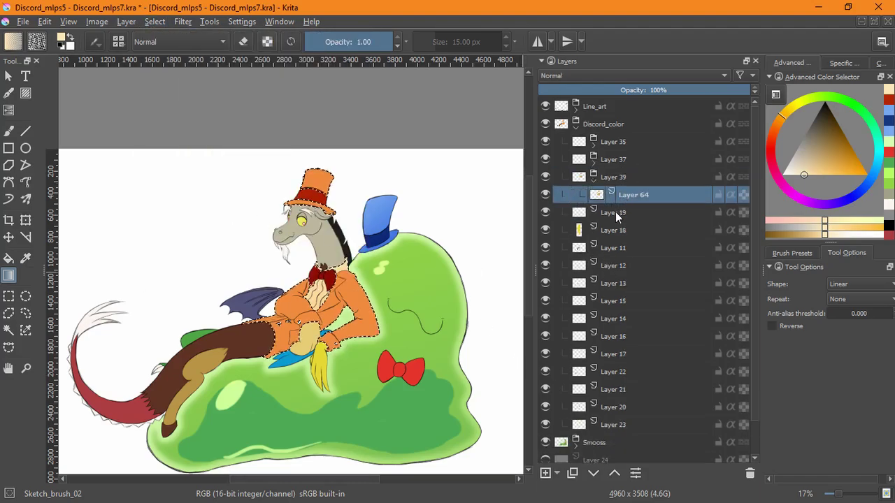
pyautogui.click(557, 473)
pyautogui.click(580, 451)
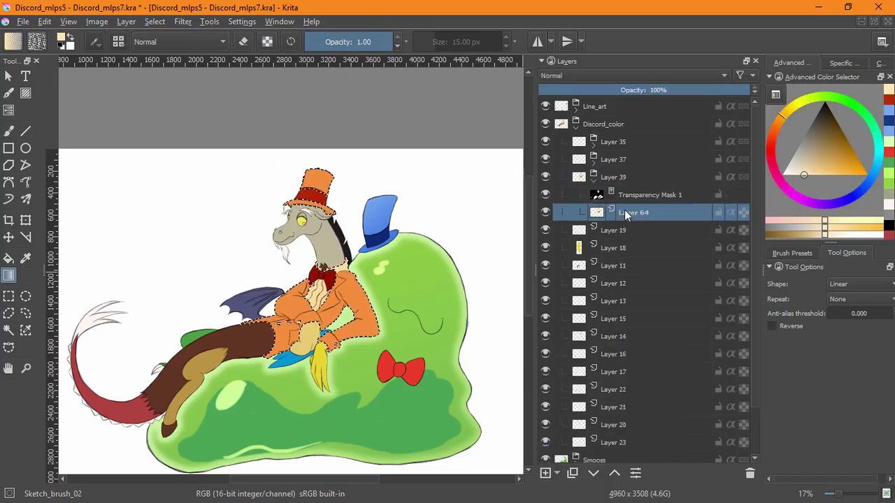
# Step: Add a new paint layer above Layer 64, the orange suit and hat, and set its blending mode to Multiply
pyautogui.click(545, 474)
pyautogui.click(580, 76)
pyautogui.click(575, 92)
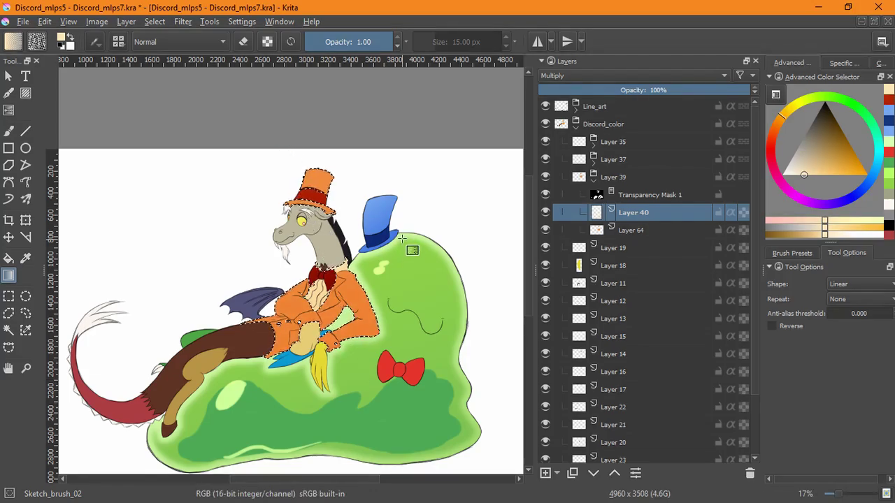
pyautogui.click(152, 22)
pyautogui.click(179, 54)
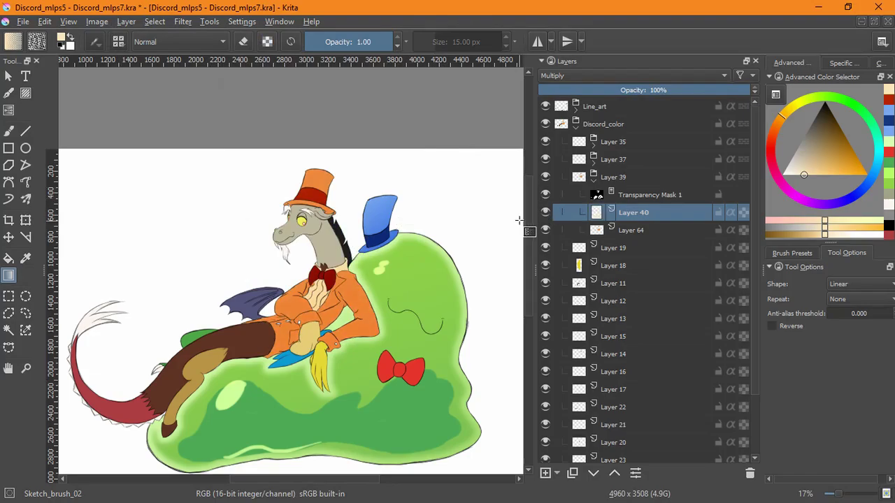
pyautogui.moveTo(383, 327); pyautogui.dragTo(330, 301)
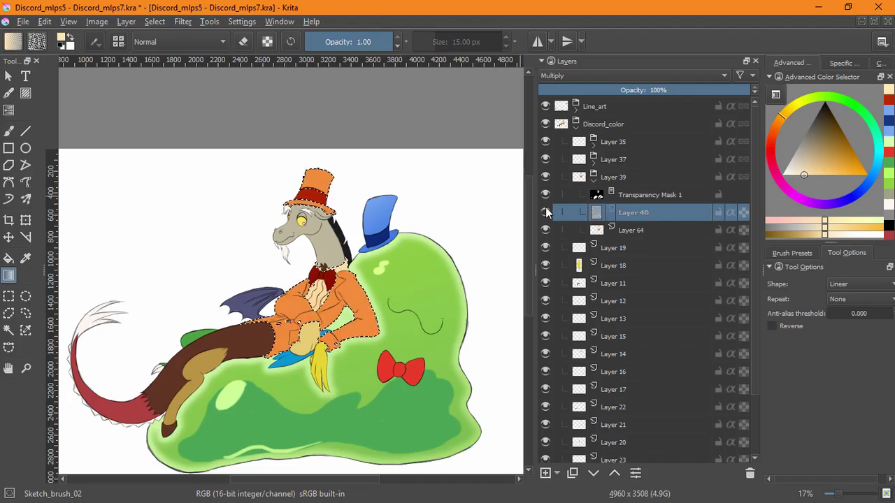
pyautogui.moveTo(546, 208)
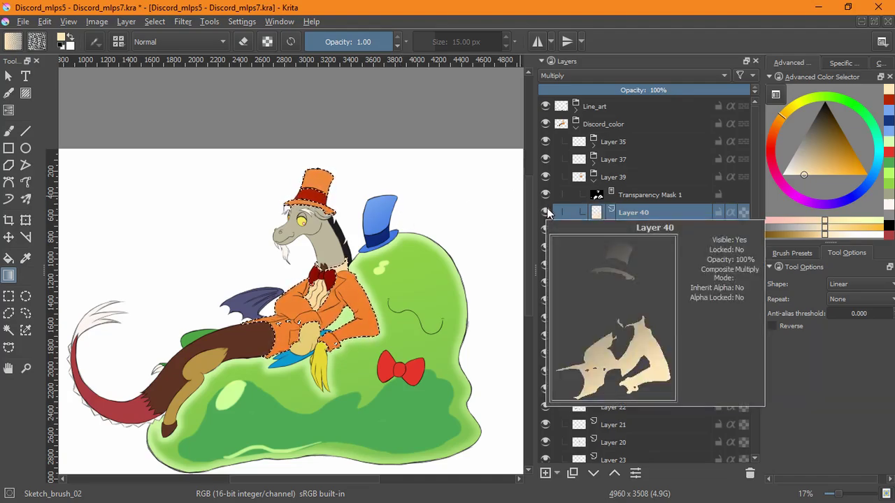
pyautogui.hotkey('ctrl', 'z')
# Step: Shade the suit and hat with a gradient in their own orange on the new Multiply layer, clear the selection, and compare with the shading hidden
pyautogui.keyDown('ctrl'); pyautogui.click(360, 304); pyautogui.keyUp('ctrl')
pyautogui.moveTo(372, 347); pyautogui.dragTo(474, 187)
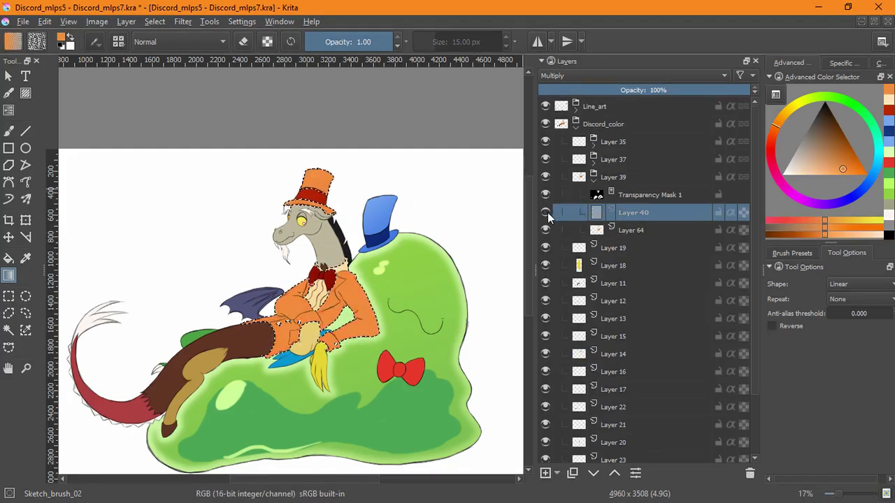
pyautogui.hotkey('ctrl', 'z')
pyautogui.moveTo(302, 292); pyautogui.dragTo(399, 287)
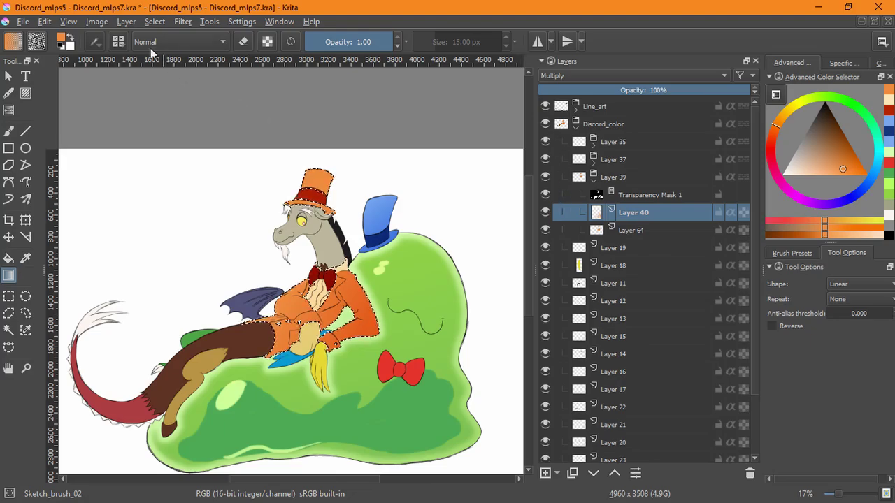
pyautogui.click(154, 22)
pyautogui.click(176, 52)
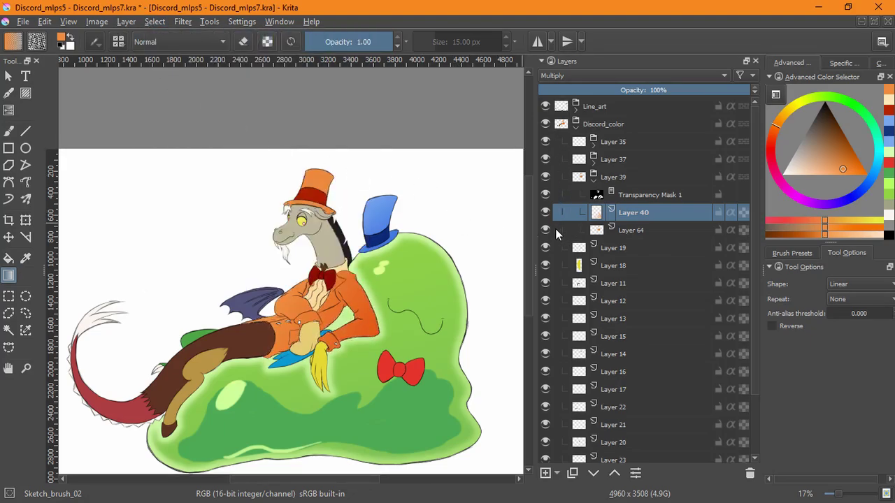
pyautogui.click(546, 211)
pyautogui.click(545, 211)
# Step: Wrap Layer 19, the tan forearm, in its own group with a transparency mask made from its opaque pixels
pyautogui.click(593, 181)
pyautogui.click(578, 196)
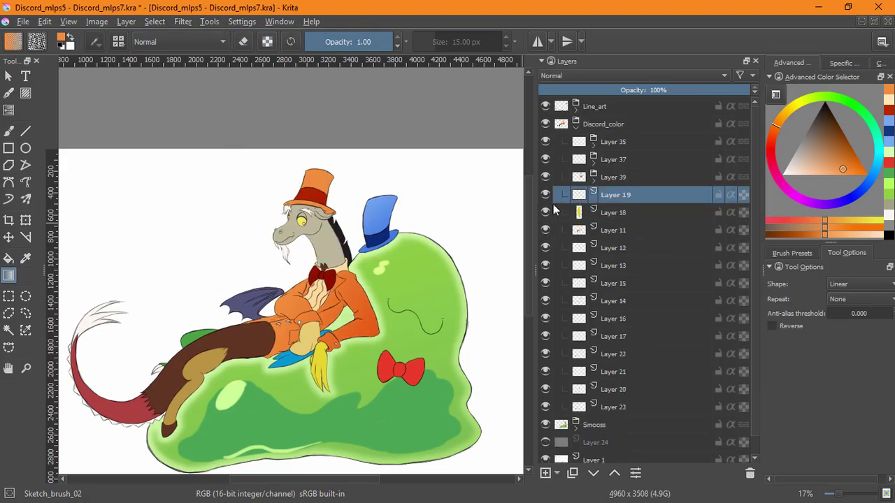
pyautogui.click(156, 23)
pyautogui.click(183, 206)
pyautogui.hotkey('ctrl', 'g')
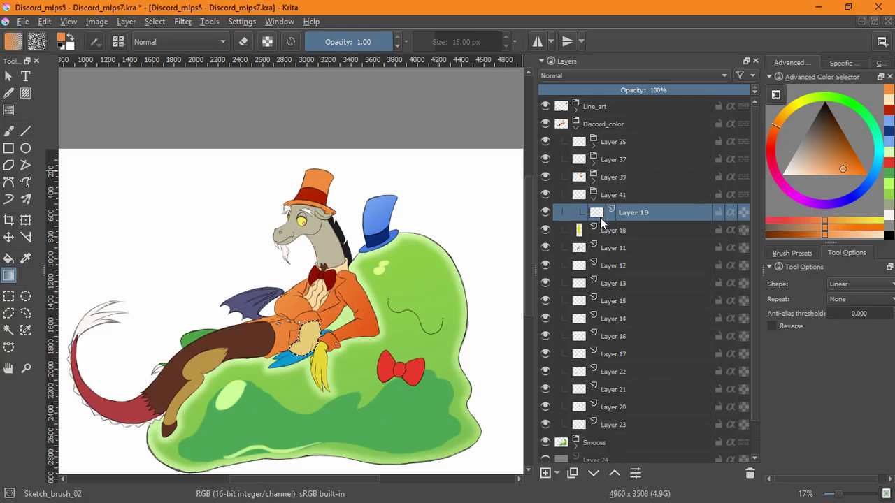
pyautogui.click(557, 473)
pyautogui.click(615, 195)
pyautogui.click(557, 474)
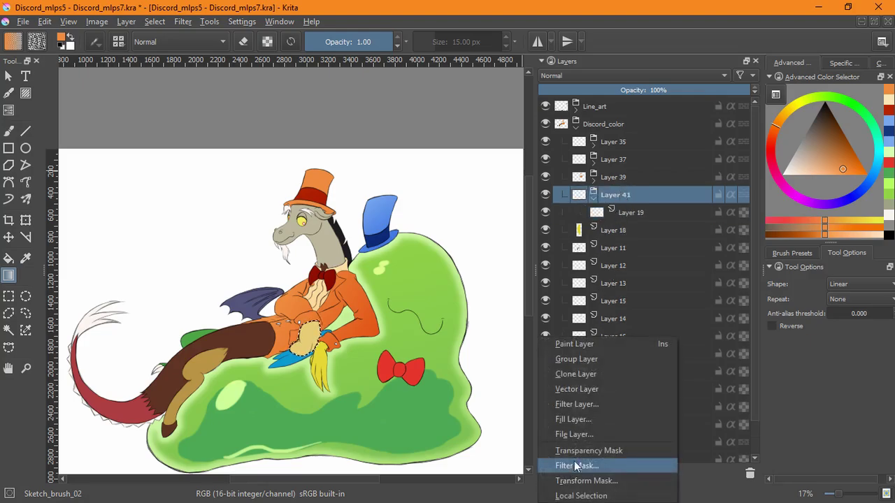
pyautogui.click(580, 451)
# Step: Shade the forearm with a gradient in its own tan colour on a new Multiply layer above Layer 19, and clear the selection
pyautogui.click(546, 473)
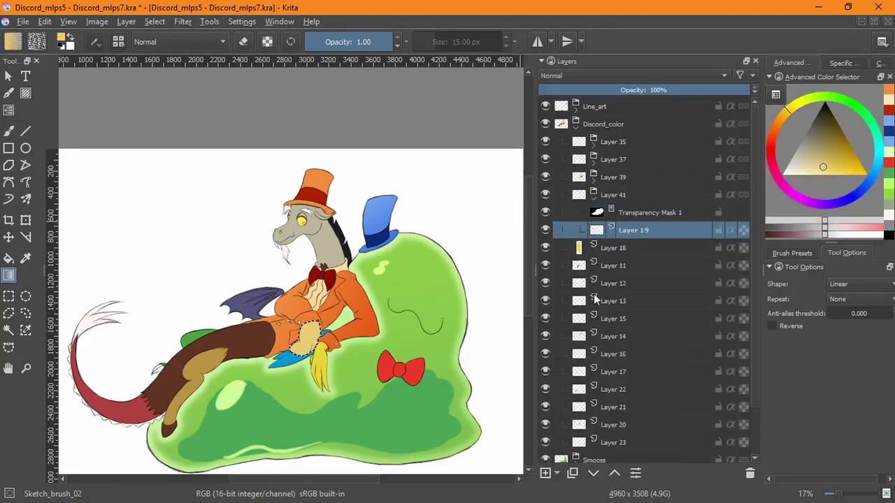
pyautogui.keyDown('ctrl'); pyautogui.click(306, 336); pyautogui.keyUp('ctrl')
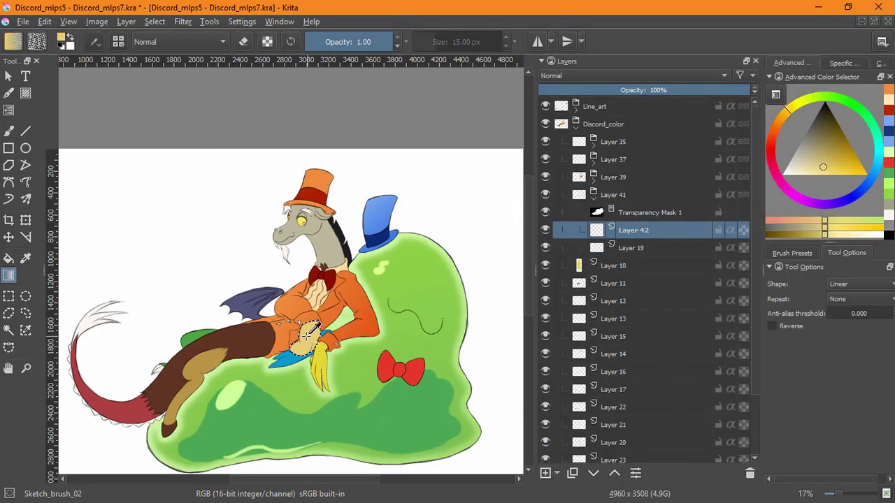
pyautogui.moveTo(299, 327); pyautogui.dragTo(340, 383)
pyautogui.click(573, 76)
pyautogui.click(577, 174)
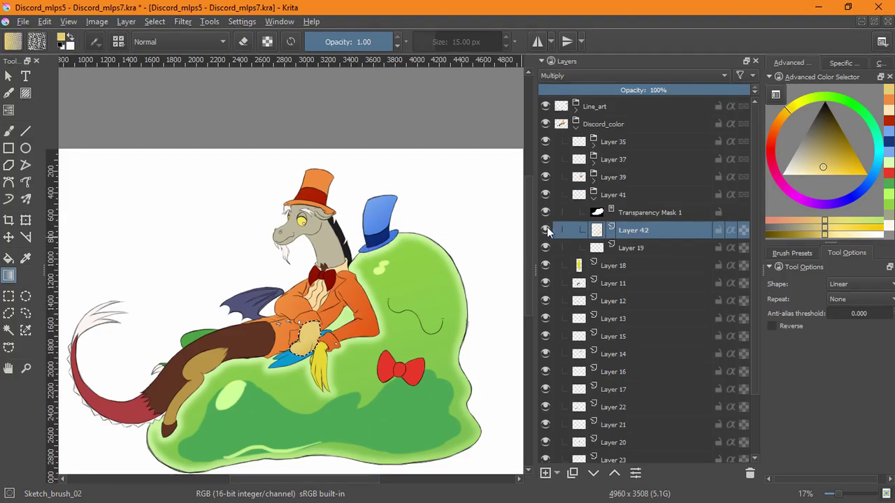
pyautogui.hotkey('ctrl', 'z')
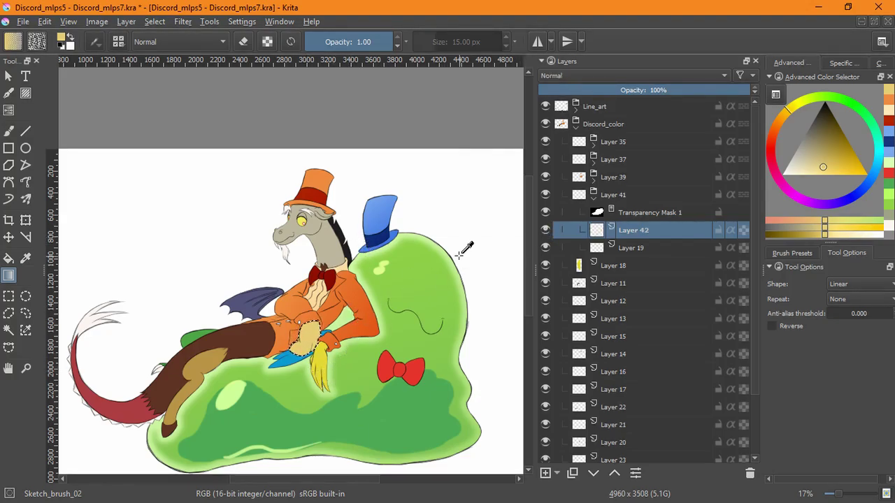
pyautogui.click(564, 74)
pyautogui.click(567, 174)
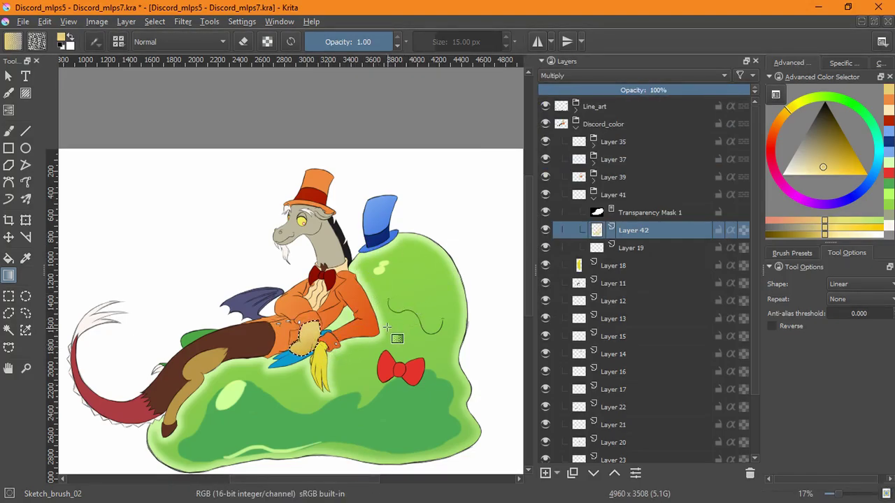
pyautogui.click(155, 21)
pyautogui.click(175, 52)
# Step: Wrap Layer 18, the yellow claw hand, in its own group with a transparency mask made from its opaque pixels
pyautogui.click(593, 195)
pyautogui.click(610, 213)
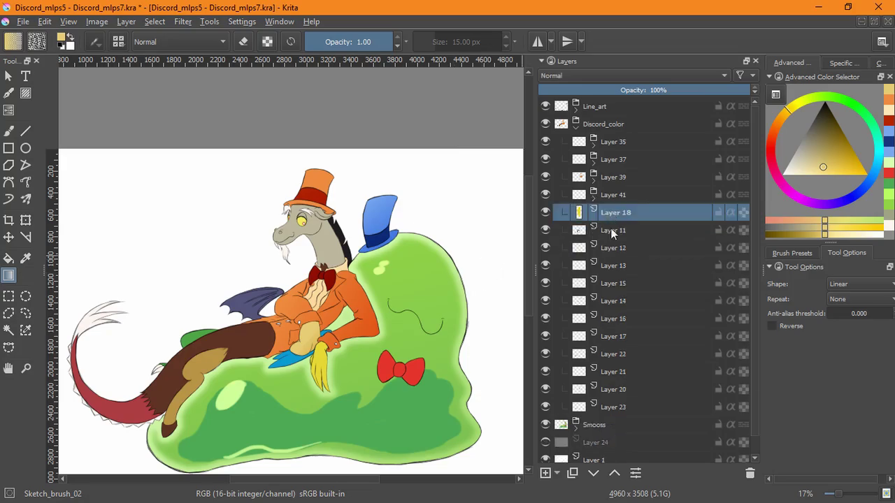
pyautogui.hotkey('ctrl', 'g')
pyautogui.click(155, 21)
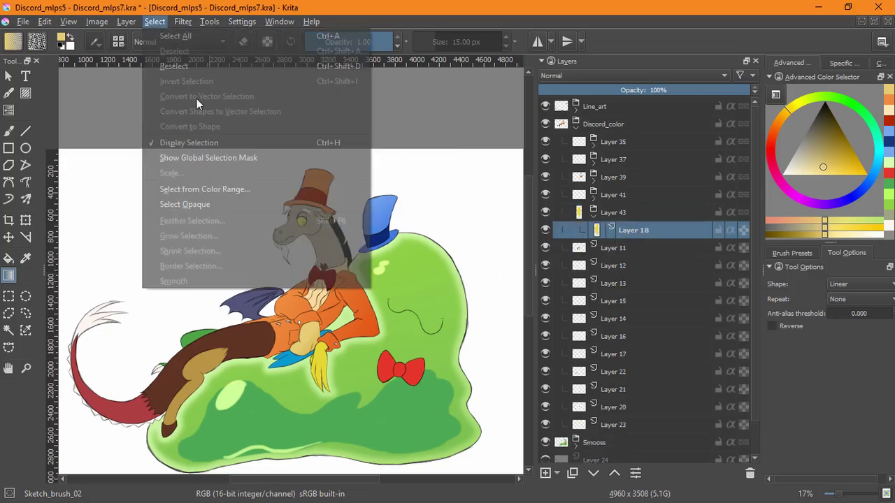
pyautogui.click(205, 205)
pyautogui.click(609, 212)
pyautogui.click(556, 474)
pyautogui.click(591, 452)
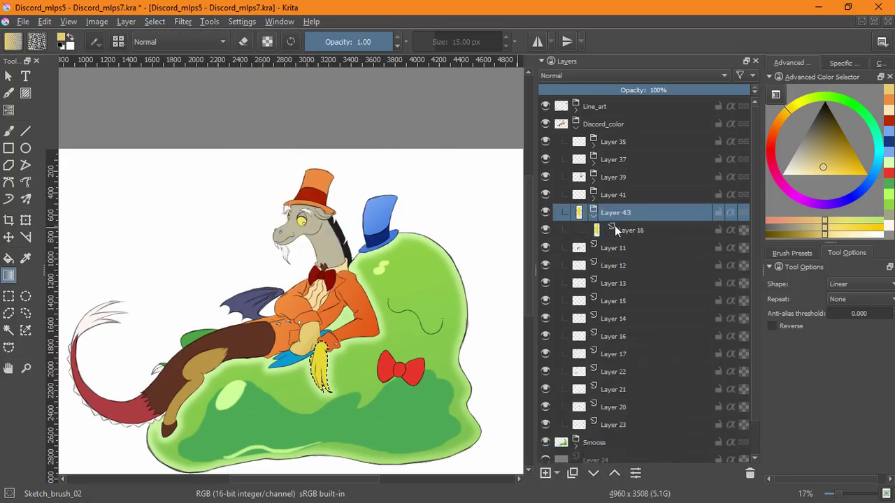
# Step: Shade the claw hand with a gradient in its own yellow on a new Multiply layer above Layer 18, and clear the selection
pyautogui.click(615, 248)
pyautogui.press('Insert')
pyautogui.keyDown('ctrl'); pyautogui.click(323, 352); pyautogui.keyUp('ctrl')
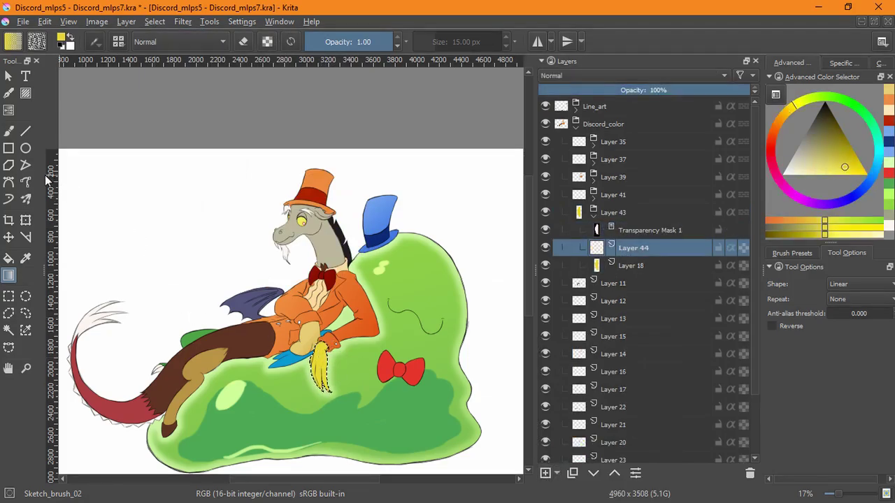
pyautogui.click(585, 77)
pyautogui.click(586, 162)
pyautogui.moveTo(323, 349); pyautogui.dragTo(321, 414)
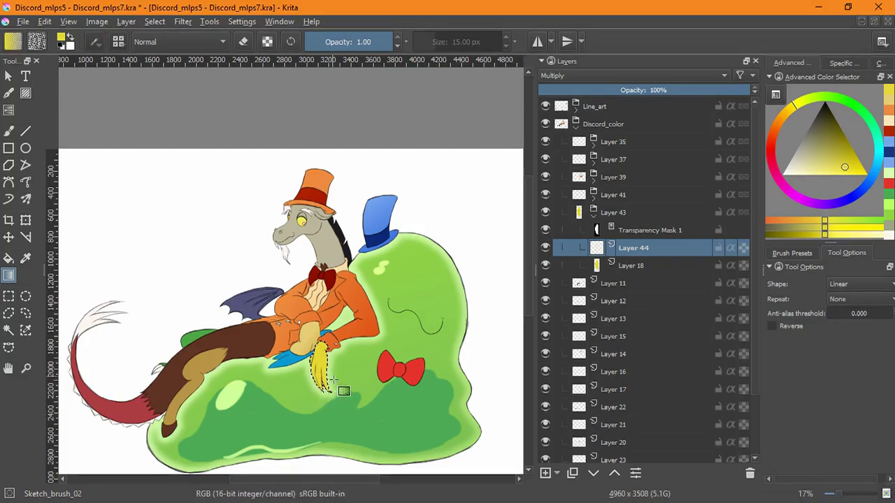
pyautogui.click(155, 21)
pyautogui.click(168, 48)
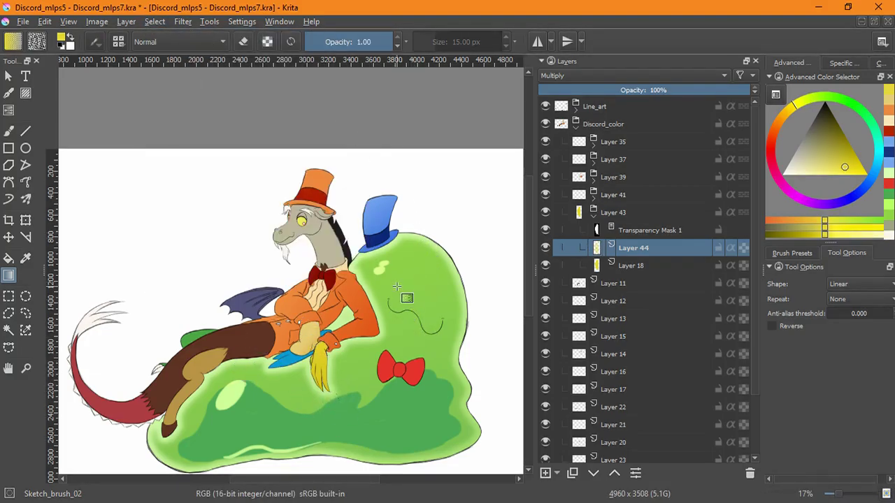
# Step: Wrap Layer 11, the dark brown body fur, in its own group with a transparency mask made from its opaque pixels
pyautogui.click(593, 217)
pyautogui.click(606, 235)
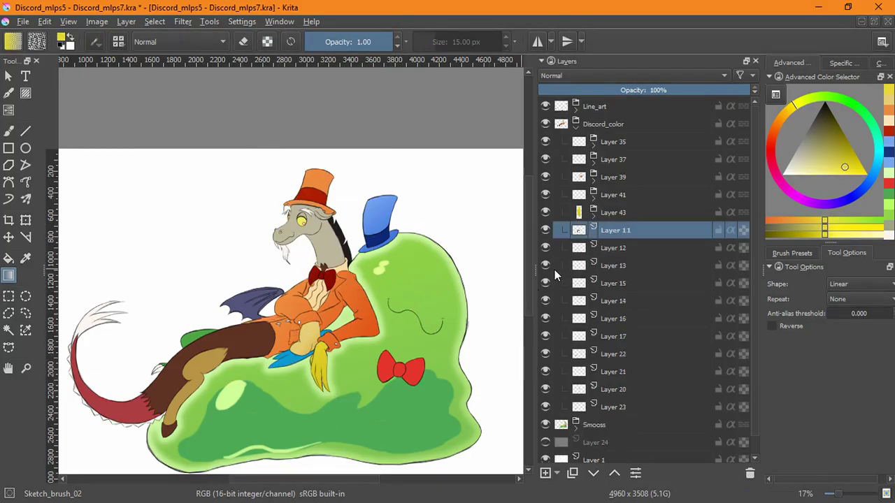
pyautogui.hotkey('ctrl', 'g')
pyautogui.click(155, 21)
pyautogui.click(175, 204)
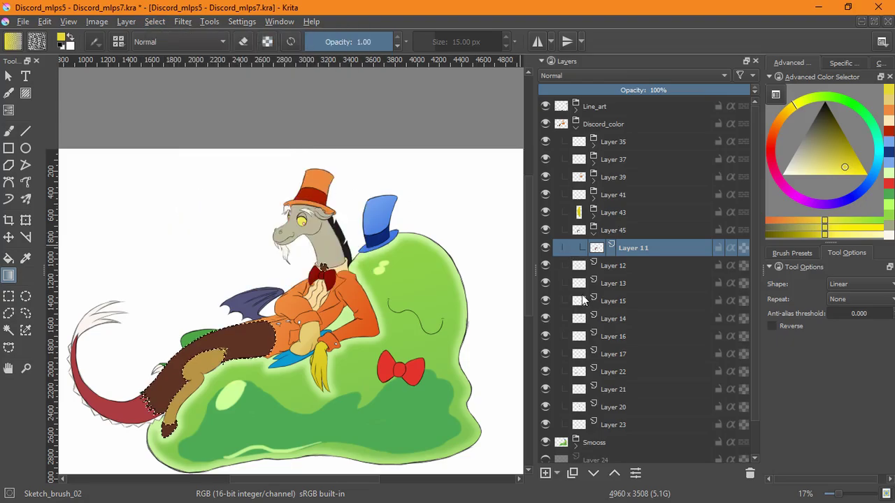
pyautogui.click(614, 230)
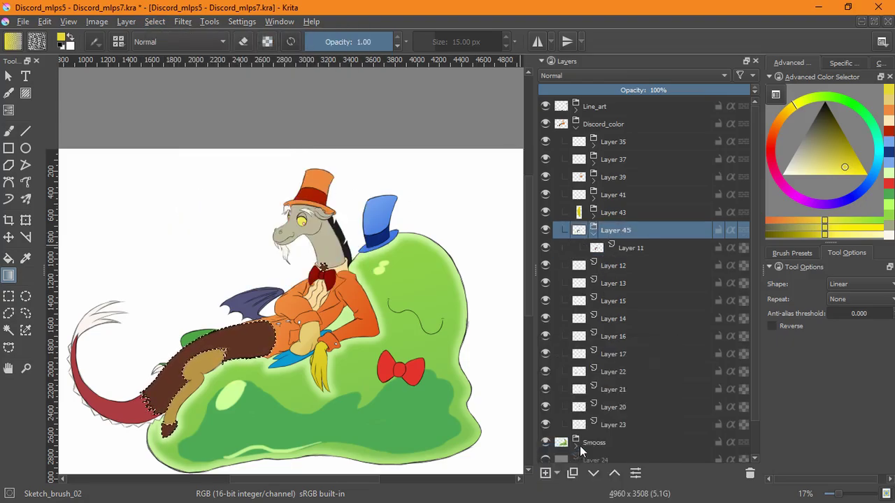
pyautogui.click(580, 451)
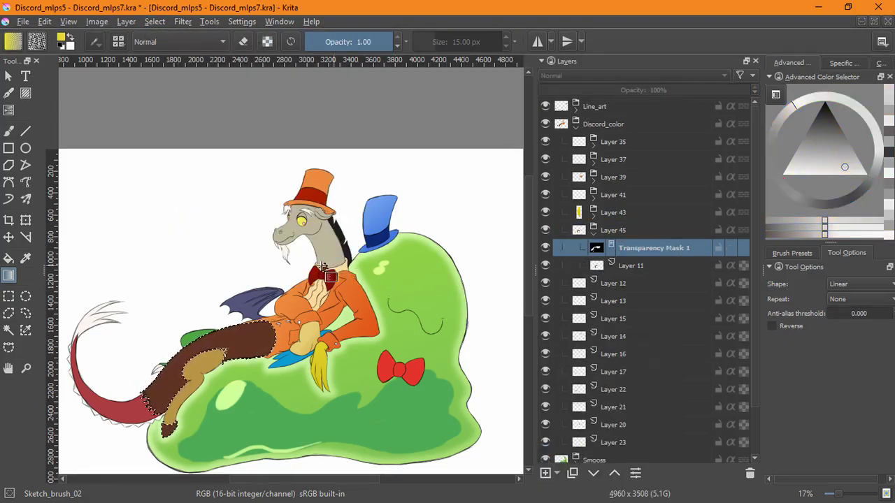
# Step: Shade the brown fur with a gradient in its own colour on a new Multiply layer above Layer 11, and clear the selection
pyautogui.click(621, 268)
pyautogui.click(545, 473)
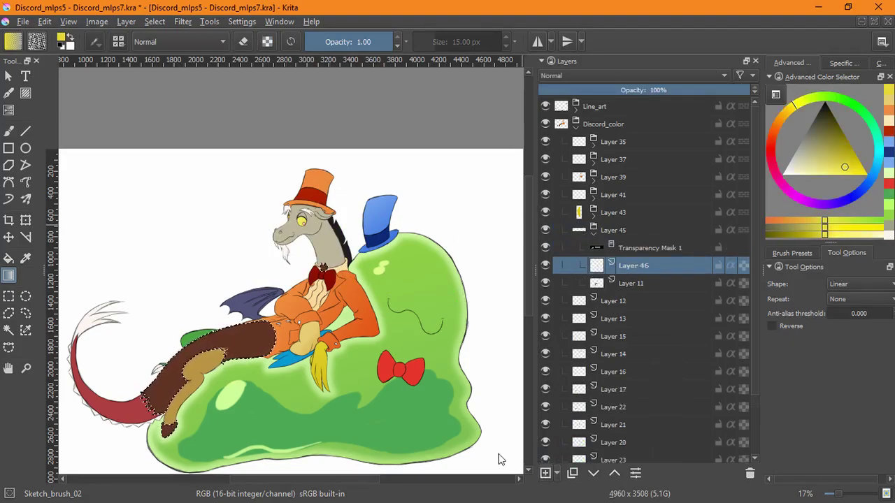
pyautogui.keyDown('ctrl'); pyautogui.click(258, 345); pyautogui.keyUp('ctrl')
pyautogui.moveTo(233, 388); pyautogui.dragTo(214, 353)
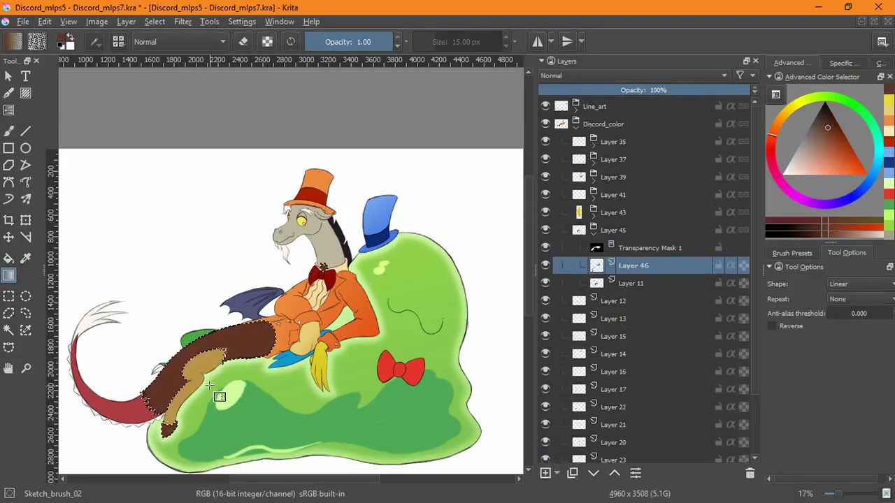
pyautogui.click(615, 76)
pyautogui.click(587, 142)
pyautogui.click(155, 21)
pyautogui.click(174, 51)
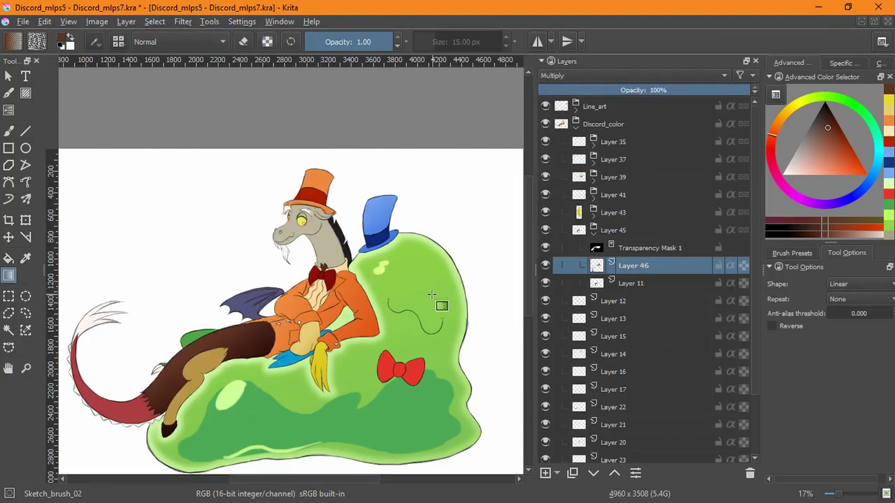
# Step: Wrap Layer 12, the tan leg, in its own group with a transparency mask made from its opaque pixels
pyautogui.click(577, 235)
pyautogui.click(615, 253)
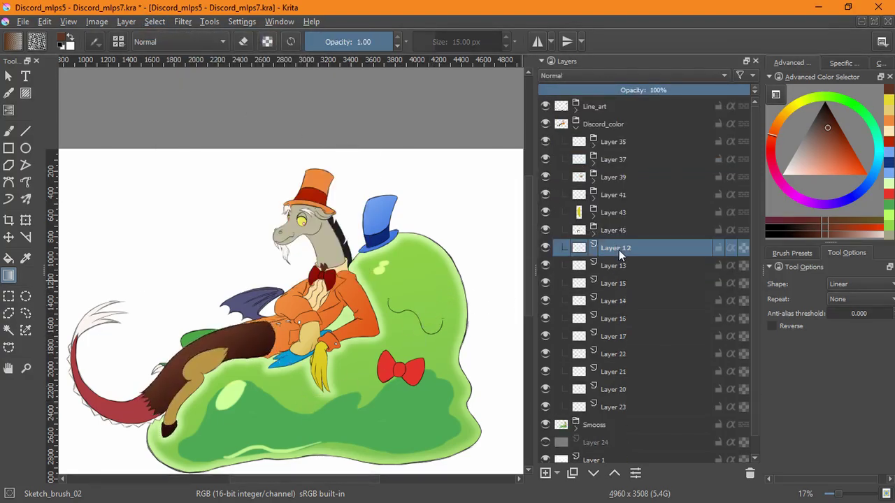
pyautogui.hotkey('ctrl', 'g')
pyautogui.click(160, 24)
pyautogui.click(185, 203)
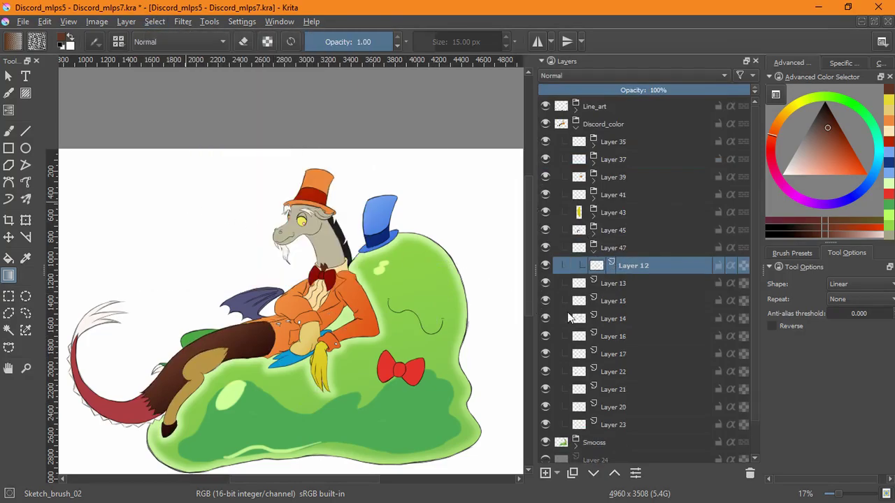
pyautogui.click(556, 473)
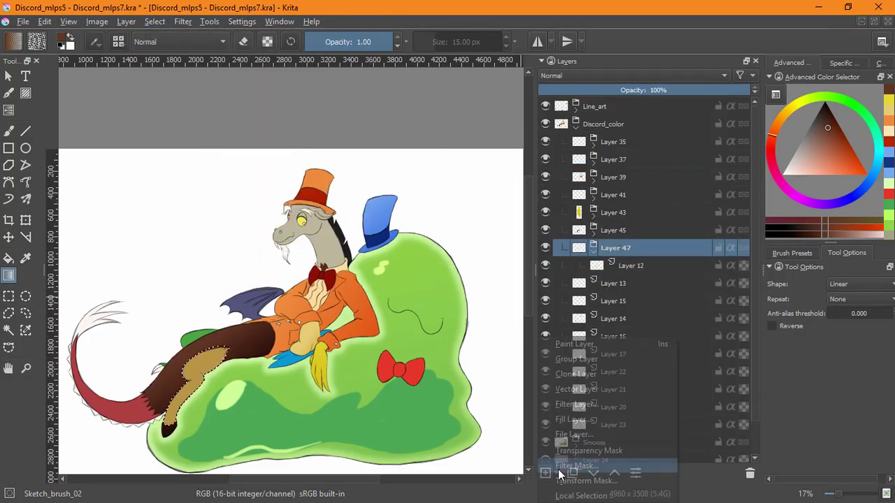
pyautogui.click(577, 424)
# Step: Shade the tan leg with a gradient in its own colour on a new Multiply layer above Layer 12, and clear the selection
pyautogui.click(550, 474)
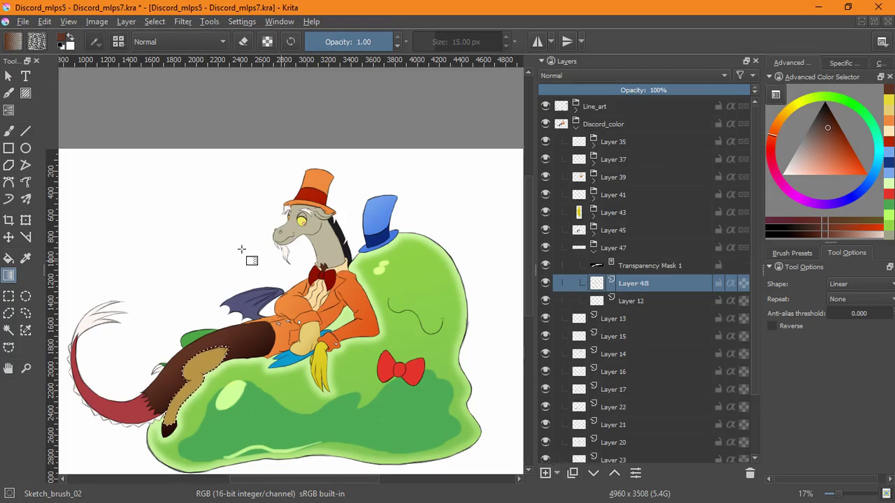
pyautogui.keyDown('ctrl'); pyautogui.click(200, 374); pyautogui.keyUp('ctrl')
pyautogui.click(629, 75)
pyautogui.click(588, 159)
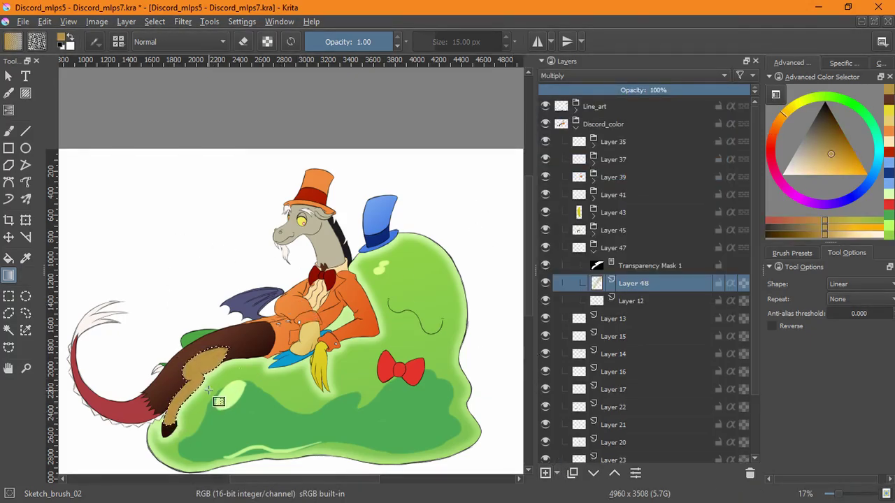
pyautogui.click(586, 76)
pyautogui.click(560, 163)
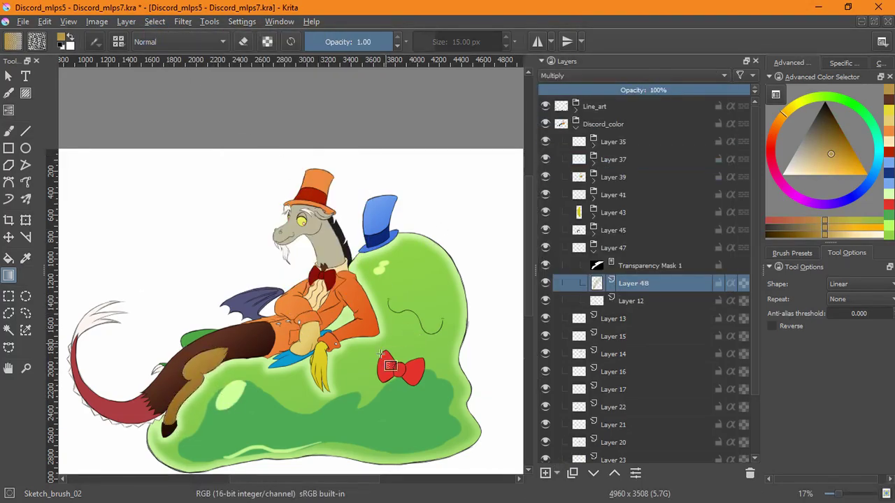
# Step: Wrap Layer 13 and Layer 15 each in a group of their own
pyautogui.click(593, 251)
pyautogui.click(605, 266)
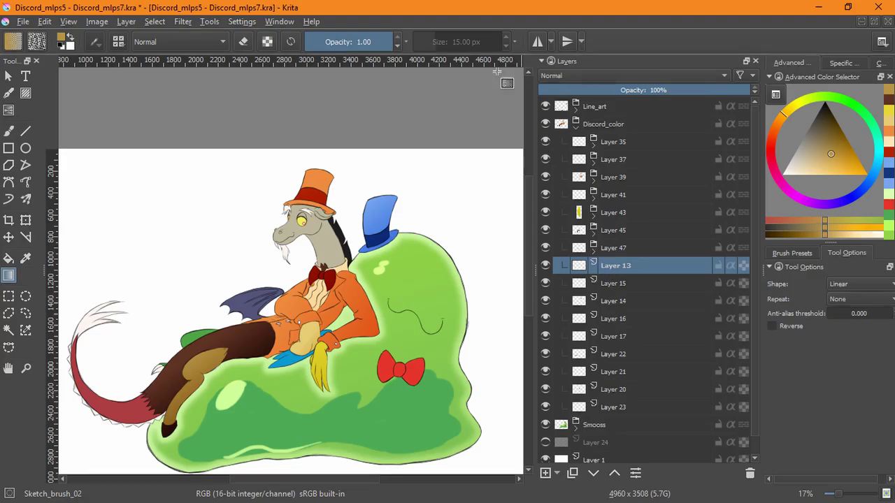
pyautogui.hotkey('ctrl', 'g')
pyautogui.click(166, 21)
pyautogui.click(201, 202)
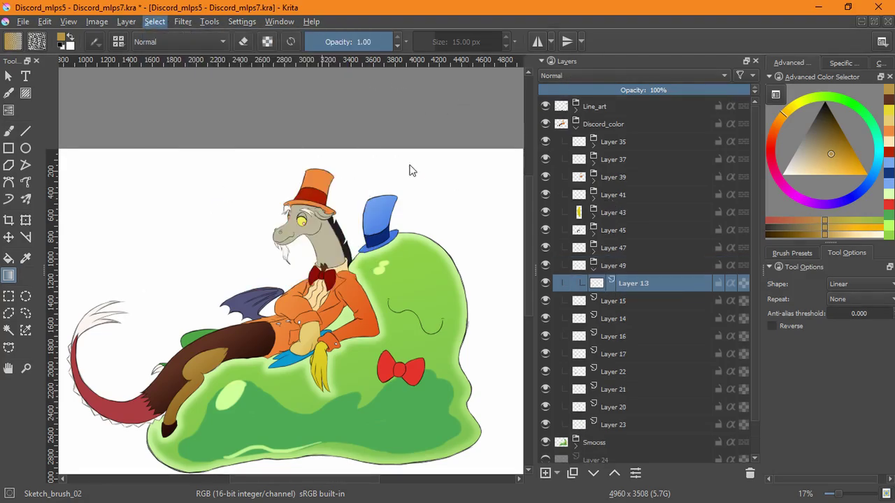
pyautogui.click(593, 269)
pyautogui.click(615, 284)
pyautogui.hotkey('ctrl', 'g')
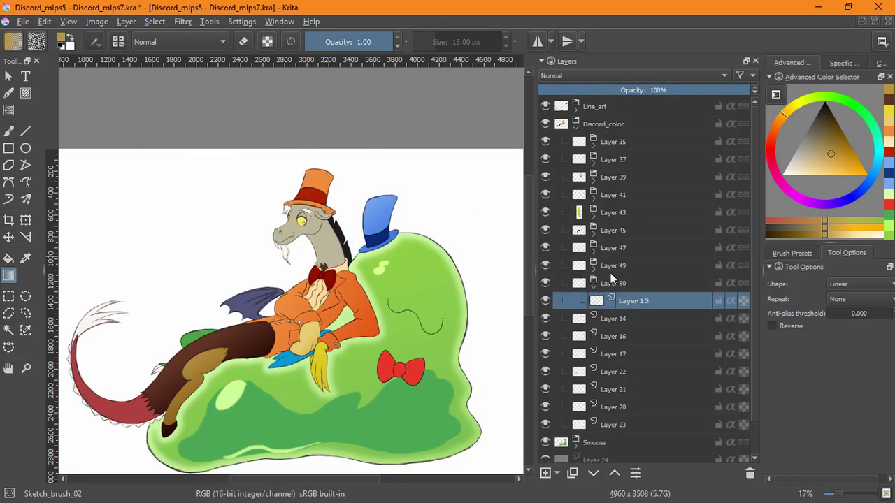
# Step: Select the opaque pixels of Layer 13, the green parts behind the legs, and add a transparency mask from them to its group
pyautogui.click(593, 269)
pyautogui.click(632, 283)
pyautogui.click(167, 21)
pyautogui.click(202, 202)
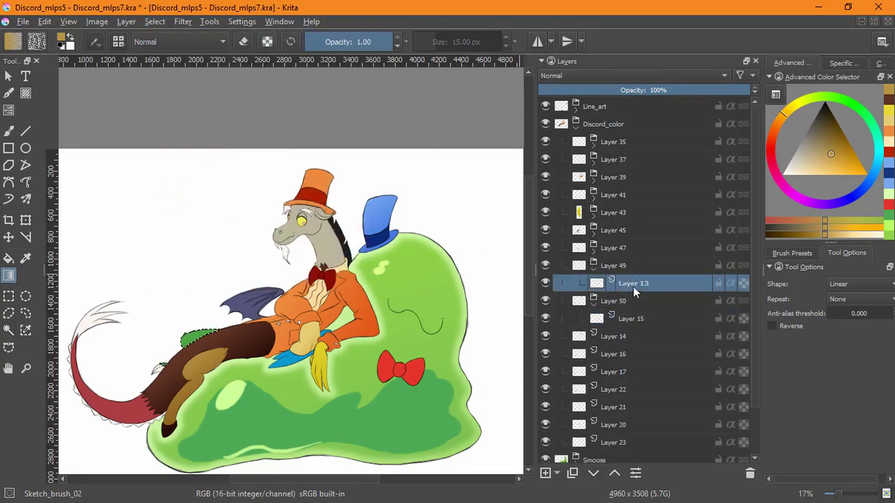
pyautogui.click(620, 266)
pyautogui.click(557, 473)
pyautogui.click(580, 452)
pyautogui.click(593, 269)
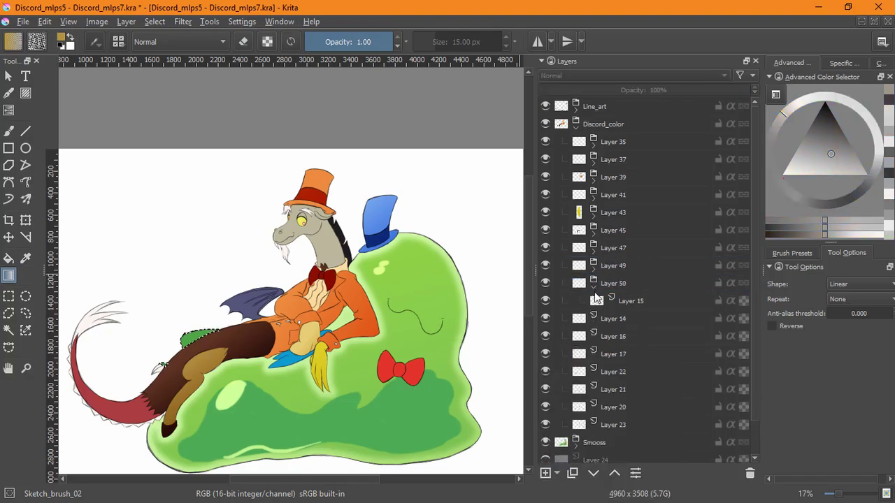
# Step: Mask the group of Layer 15, the white facial hair, with its opaque pixels and add a new layer above Layer 15
pyautogui.click(596, 301)
pyautogui.click(155, 21)
pyautogui.click(231, 203)
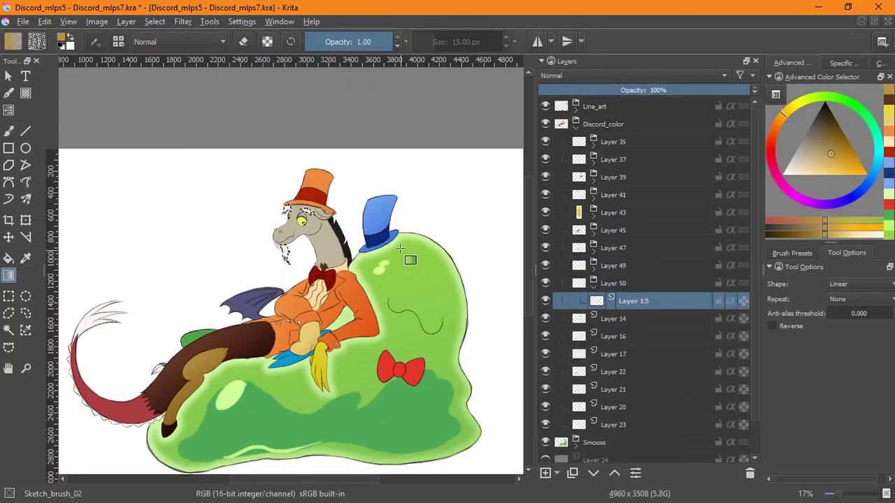
pyautogui.click(557, 473)
pyautogui.click(603, 407)
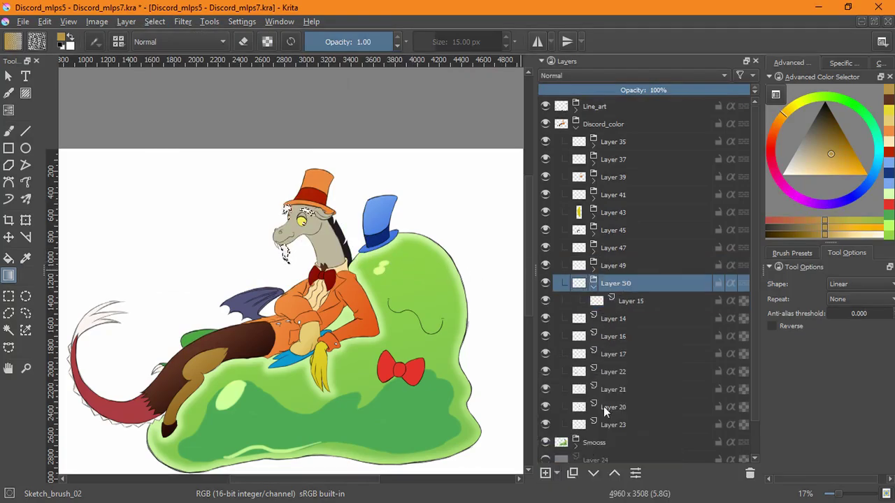
pyautogui.click(551, 474)
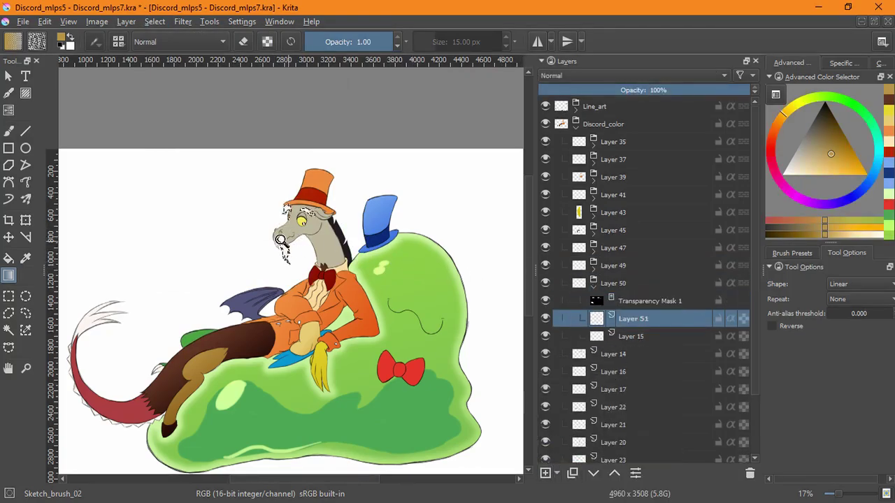
# Step: Set the new layer above Layer 15 to Multiply blending and return to the Gradient tool
pyautogui.click(577, 75)
pyautogui.click(566, 164)
pyautogui.click(577, 75)
pyautogui.click(336, 225)
pyautogui.click(576, 76)
pyautogui.click(409, 33)
pyautogui.click(9, 76)
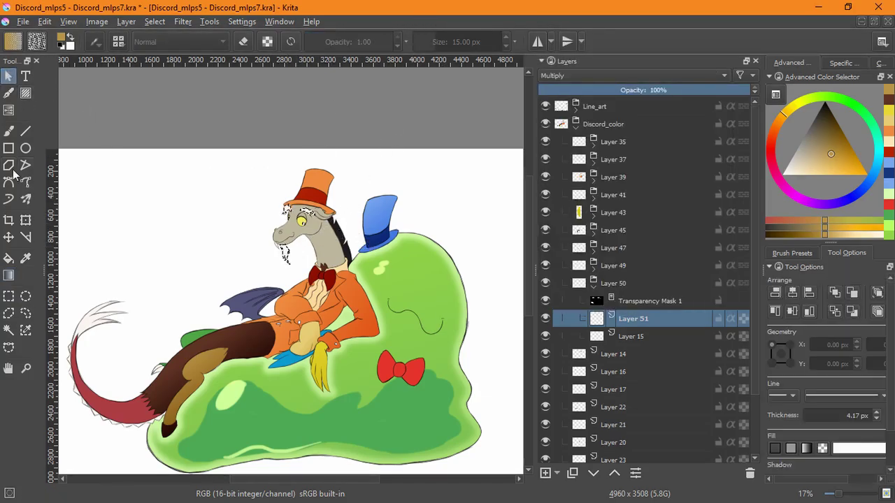
pyautogui.click(9, 131)
pyautogui.click(9, 276)
# Step: Shade the white eyebrows and beard with a gradient in their own off-white colour on the Multiply layer, and clear the selection
pyautogui.scroll(4, 302, 245)
pyautogui.moveTo(303, 264); pyautogui.dragTo(332, 338)
pyautogui.moveTo(336, 412); pyautogui.dragTo(248, 154)
pyautogui.hotkey('ctrl', 'z')
pyautogui.keyDown('ctrl'); pyautogui.click(249, 375); pyautogui.keyUp('ctrl')
pyautogui.moveTo(334, 390); pyautogui.dragTo(234, 166)
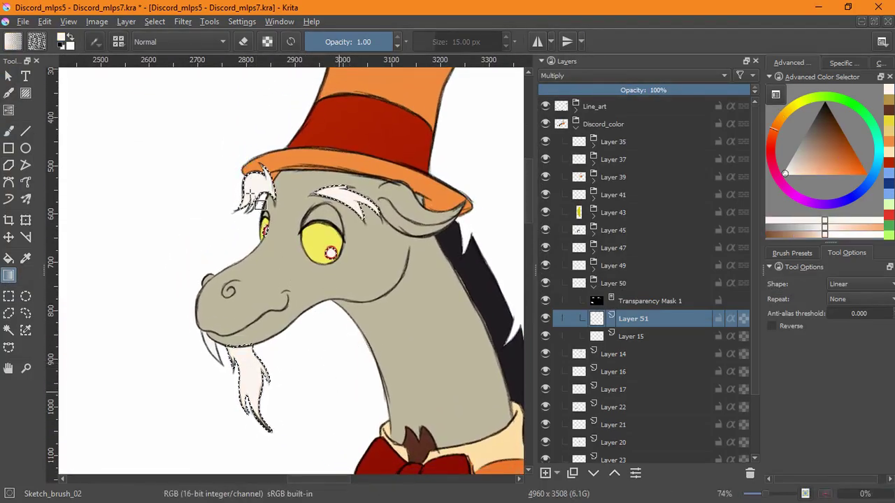
pyautogui.moveTo(264, 445); pyautogui.dragTo(239, 186)
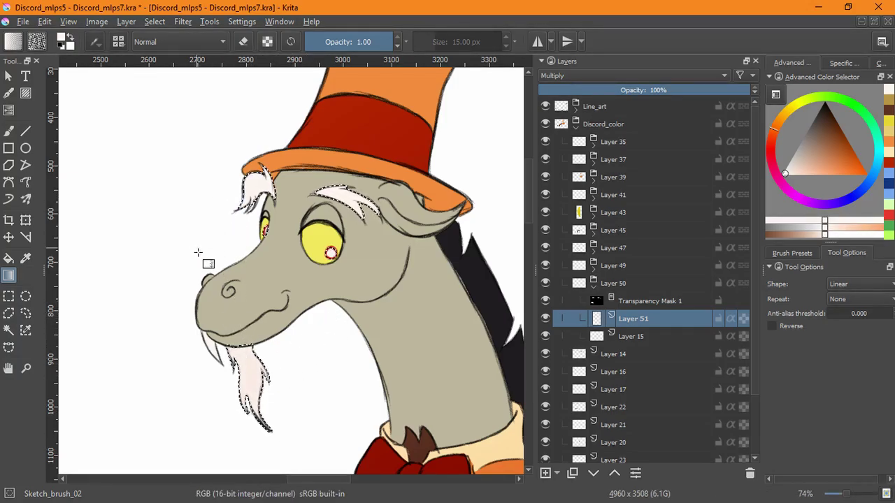
pyautogui.click(155, 22)
pyautogui.click(181, 53)
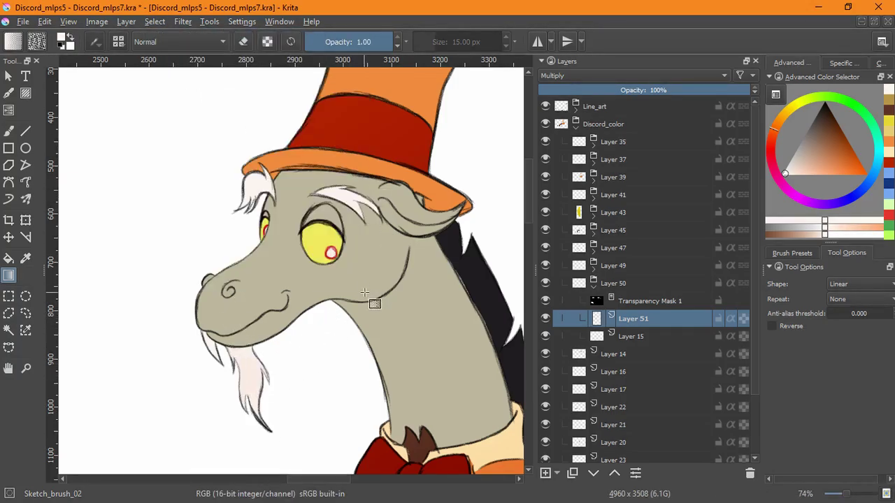
# Step: Wrap Layer 14, the grey head and neck, in its own group and select its opaque pixels
pyautogui.scroll(-4, 365, 292)
pyautogui.moveTo(218, 392)
pyautogui.mouseDown()
pyautogui.moveTo(234, 270)
pyautogui.moveTo(281, 252)
pyautogui.mouseUp()
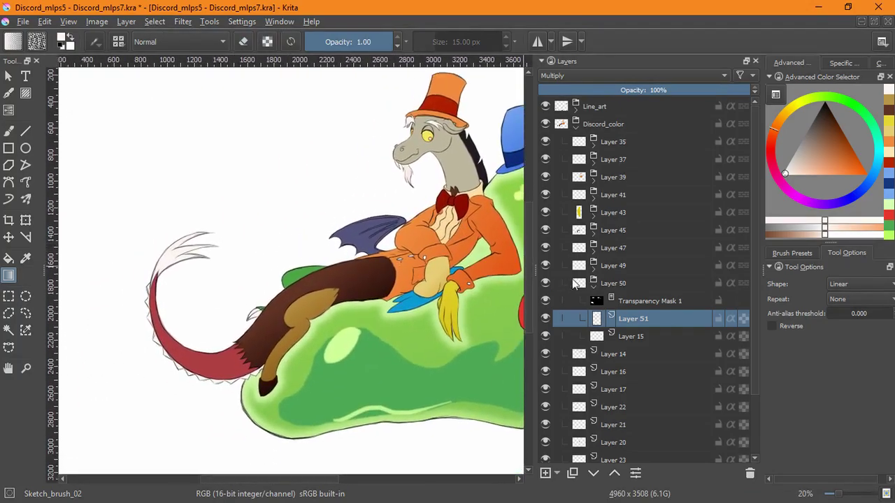
pyautogui.click(577, 283)
pyautogui.click(618, 300)
pyautogui.hotkey('ctrl', 'g')
pyautogui.click(148, 22)
pyautogui.click(198, 204)
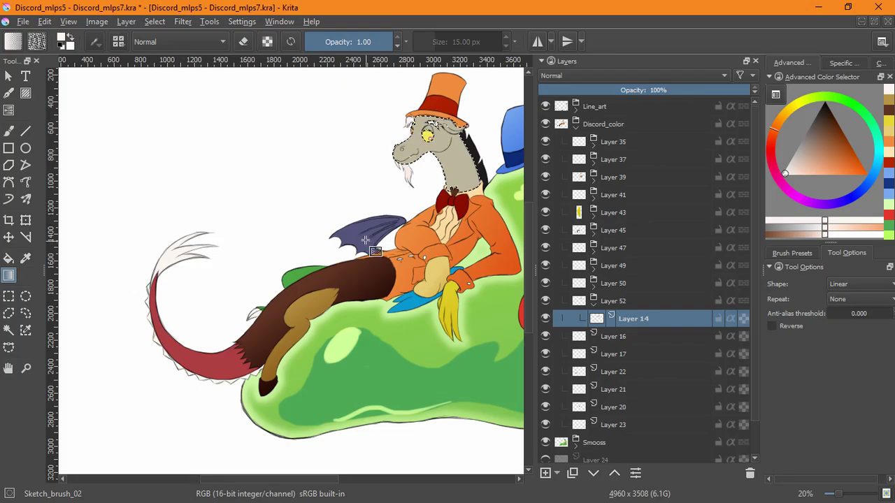
# Step: Sample the grey skin colour and add a new Multiply layer above Layer 14
pyautogui.moveTo(462, 159); pyautogui.dragTo(341, 273)
pyautogui.keyDown('ctrl'); pyautogui.click(341, 274); pyautogui.keyUp('ctrl')
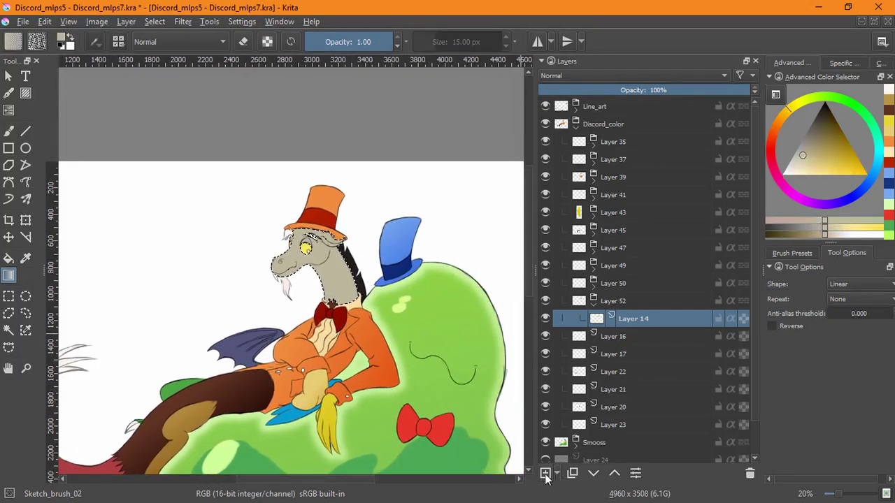
pyautogui.press('Insert')
pyautogui.click(584, 77)
pyautogui.click(578, 124)
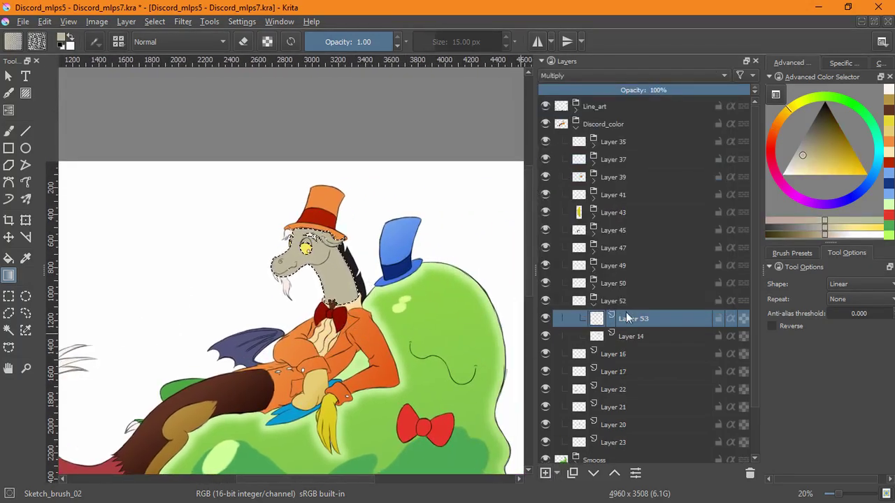
# Step: Add a transparency mask to Layer 14's group, shade the head and neck with a grey gradient on the Multiply layer, and clear the selection
pyautogui.rightClick(625, 319)
pyautogui.click(622, 451)
pyautogui.click(632, 336)
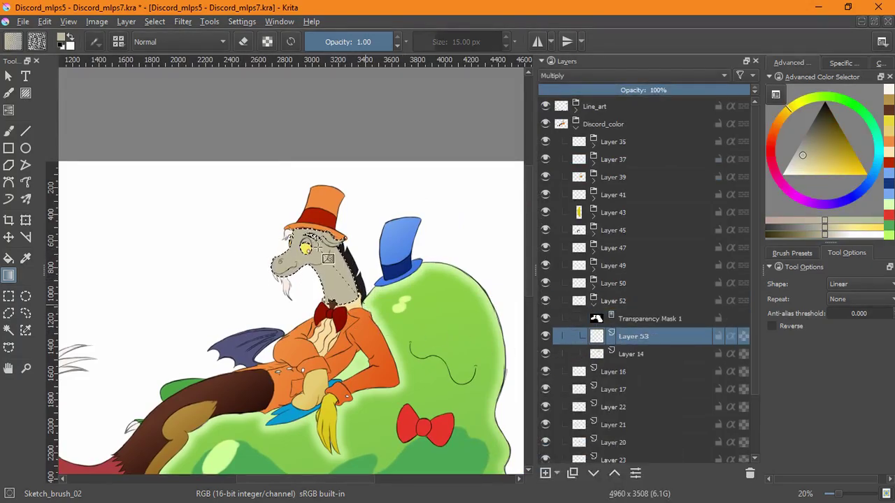
pyautogui.click(154, 22)
pyautogui.click(168, 51)
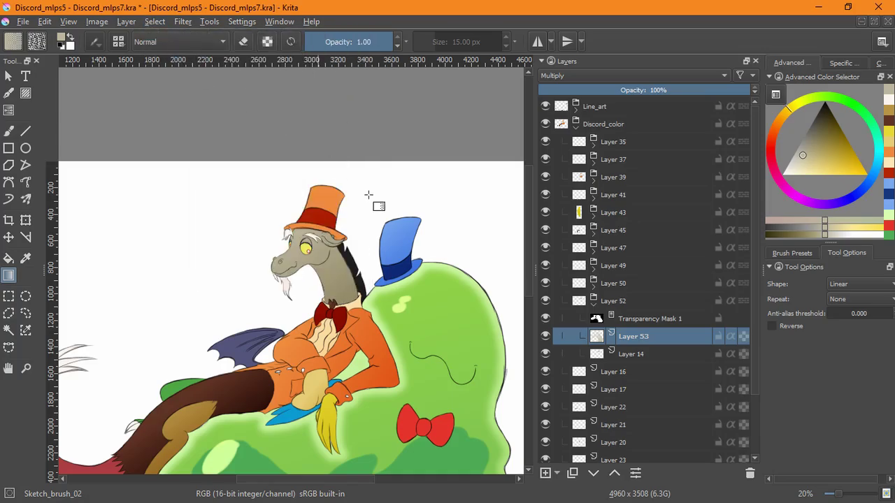
# Step: Wrap Layer 16, the eye colour, in its own group with a transparency mask made from its opaque pixels
pyautogui.moveTo(327, 420); pyautogui.dragTo(406, 311)
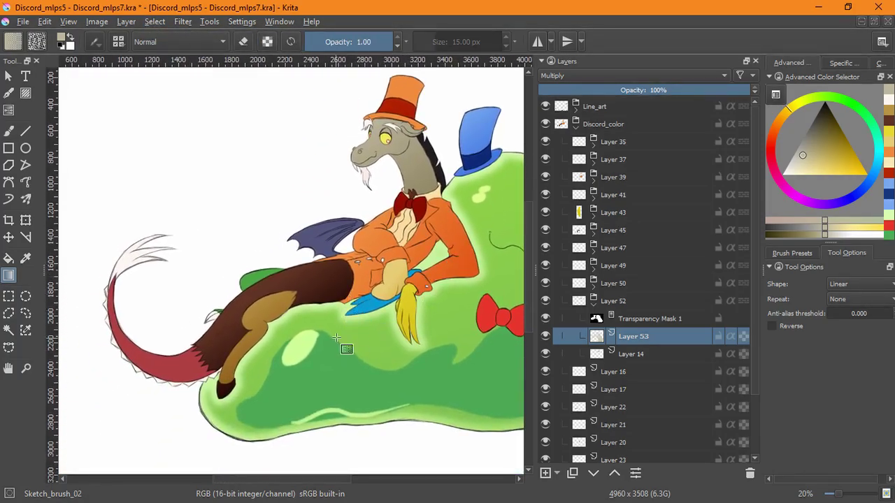
pyautogui.click(593, 306)
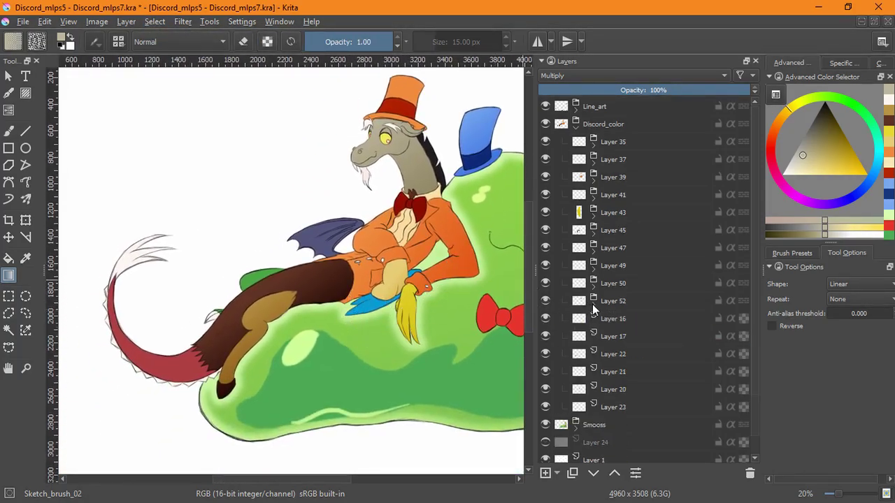
pyautogui.click(613, 319)
pyautogui.hotkey('ctrl', 'g')
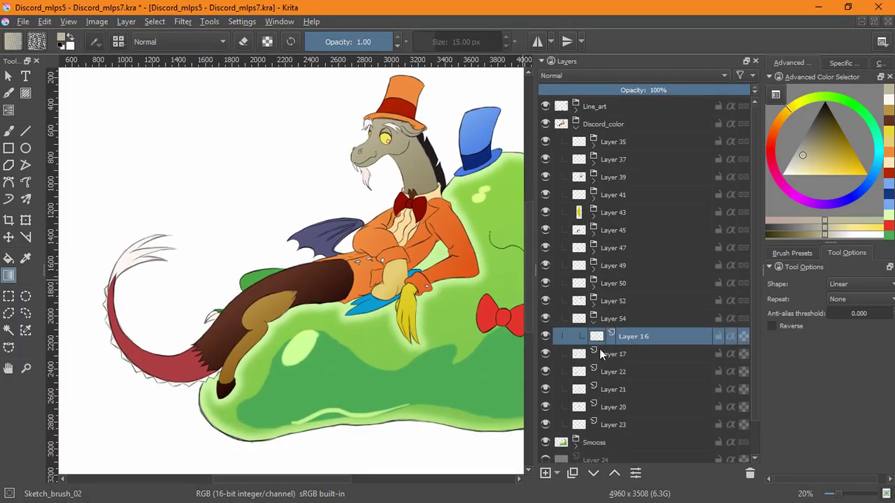
pyautogui.click(154, 21)
pyautogui.click(195, 204)
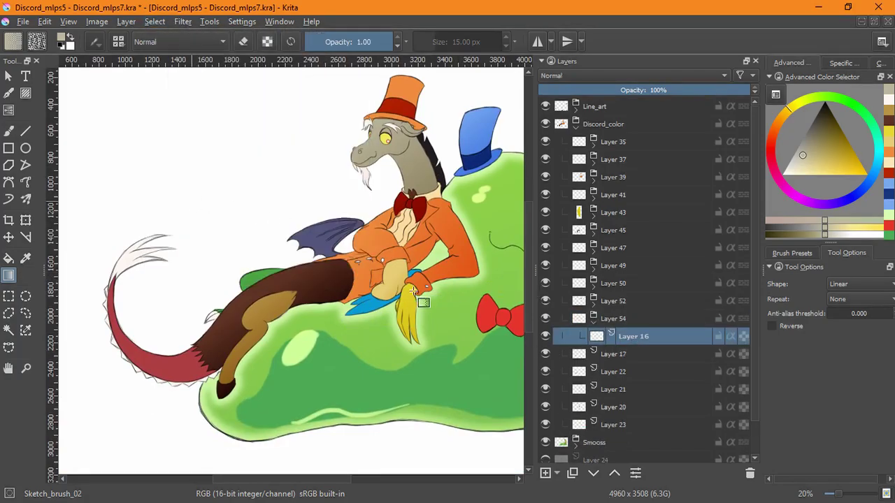
pyautogui.rightClick(612, 336)
pyautogui.click(638, 451)
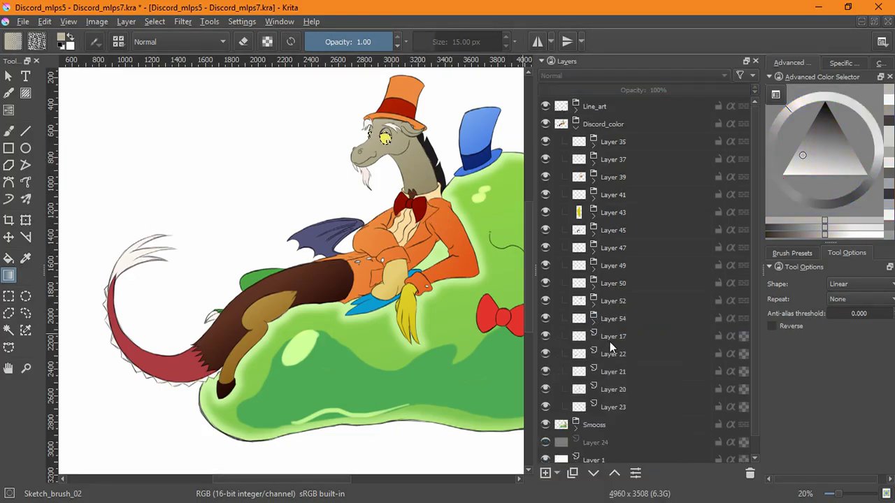
# Step: Wrap Layer 17, the black mane, in its own group with a transparency mask made from its opaque pixels
pyautogui.click(609, 342)
pyautogui.hotkey('ctrl', 'g')
pyautogui.click(154, 22)
pyautogui.click(182, 206)
pyautogui.click(155, 21)
pyautogui.click(153, 21)
pyautogui.click(153, 21)
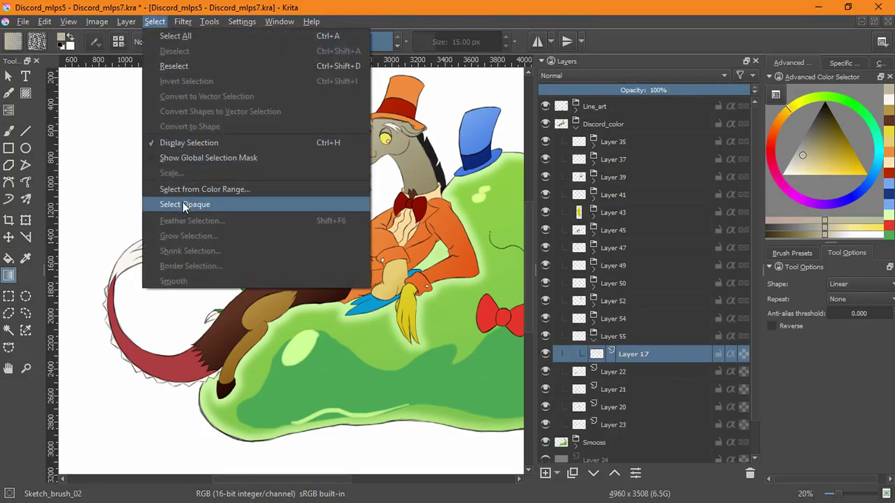
pyautogui.click(184, 206)
pyautogui.click(612, 339)
pyautogui.click(557, 474)
pyautogui.click(589, 451)
pyautogui.click(594, 340)
# Step: Wrap Layer 22, the red tail, in its own group and replace the old selection with the layer's opaque pixels
pyautogui.click(614, 354)
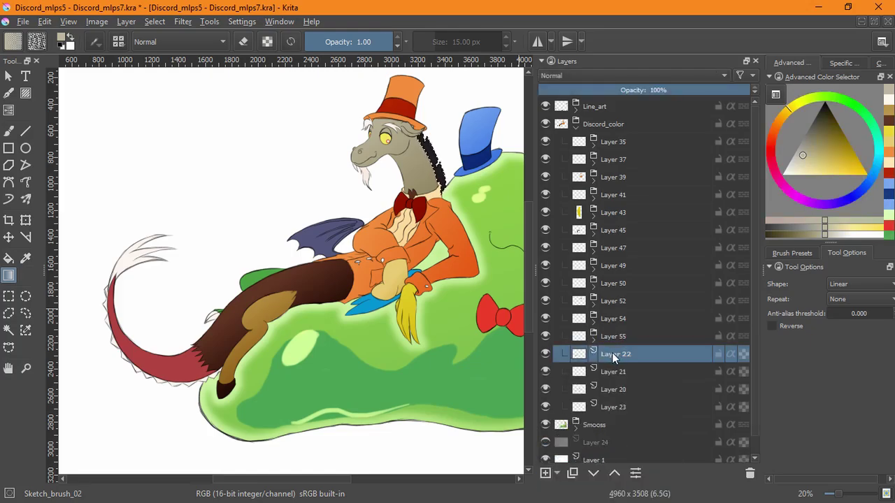
pyautogui.hotkey('ctrl', 'g')
pyautogui.click(154, 21)
pyautogui.click(165, 53)
pyautogui.click(163, 23)
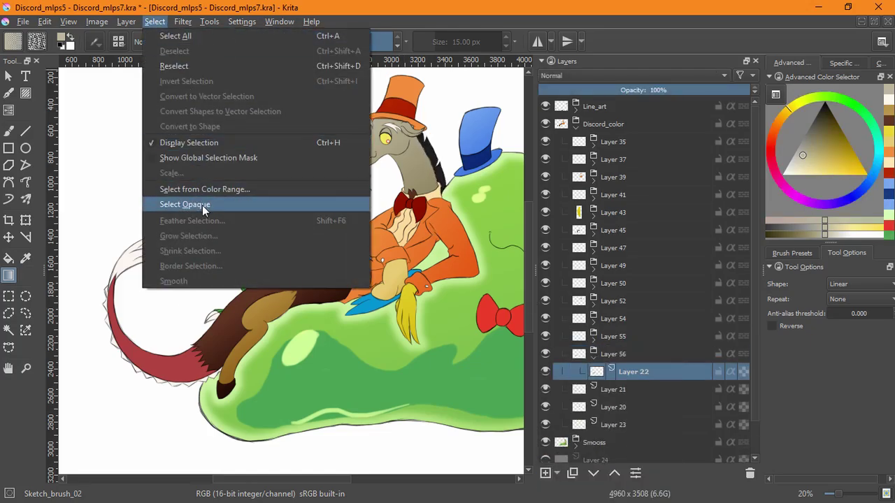
pyautogui.click(203, 205)
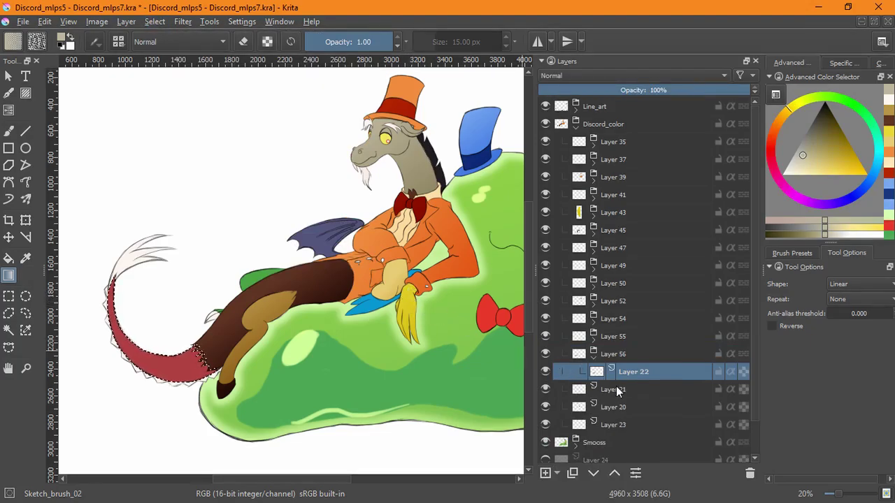
# Step: Add a new Multiply layer above Layer 22 and a transparency mask from the tail selection to its group
pyautogui.press('Insert')
pyautogui.click(592, 75)
pyautogui.click(581, 163)
pyautogui.click(620, 354)
pyautogui.click(557, 473)
pyautogui.click(629, 452)
pyautogui.click(633, 389)
# Step: Shade the red tail with a gradient in its own colour on the Multiply layer, and clear the selection
pyautogui.keyDown('ctrl'); pyautogui.click(171, 368); pyautogui.keyUp('ctrl')
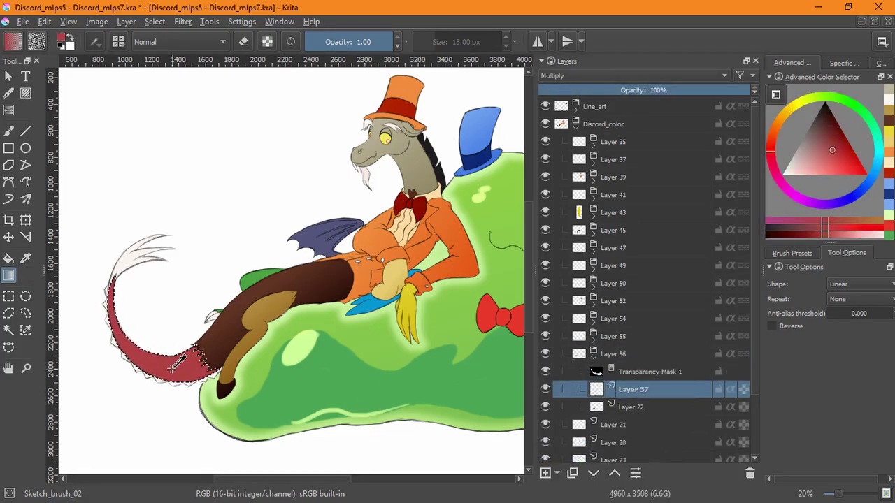
pyautogui.moveTo(117, 318); pyautogui.dragTo(117, 319)
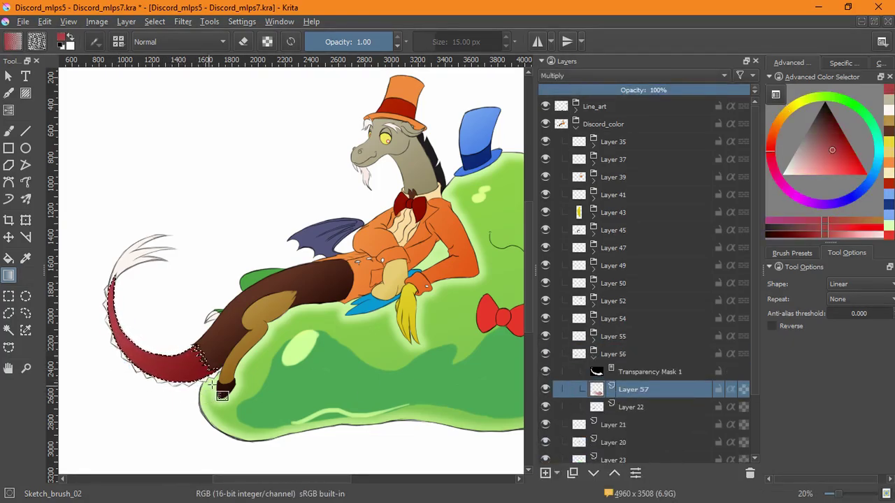
pyautogui.click(154, 21)
pyautogui.click(173, 67)
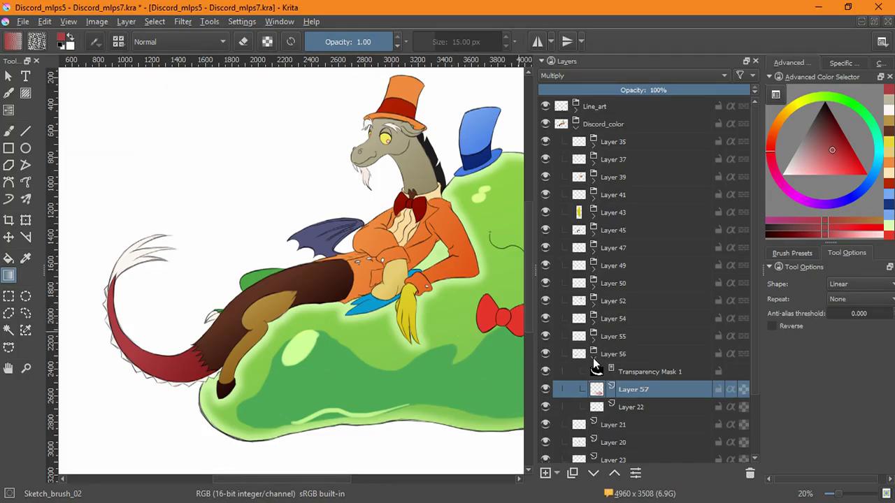
# Step: Wrap Layer 21, the blue feathers below the arm, in its own group and select its opaque pixels
pyautogui.click(592, 356)
pyautogui.click(623, 369)
pyautogui.hotkey('ctrl', 'g')
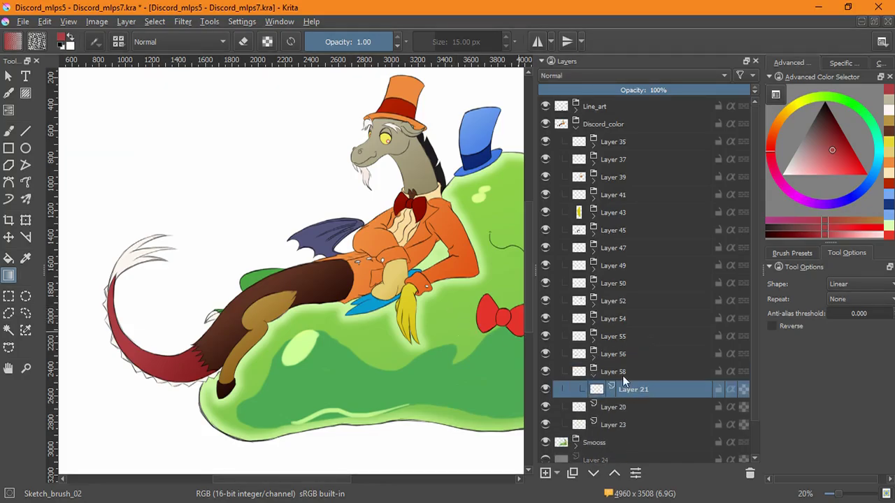
pyautogui.click(155, 21)
pyautogui.click(183, 204)
# Step: Add a new Multiply layer above Layer 21 and a transparency mask from the blue feather selection to its group
pyautogui.click(572, 473)
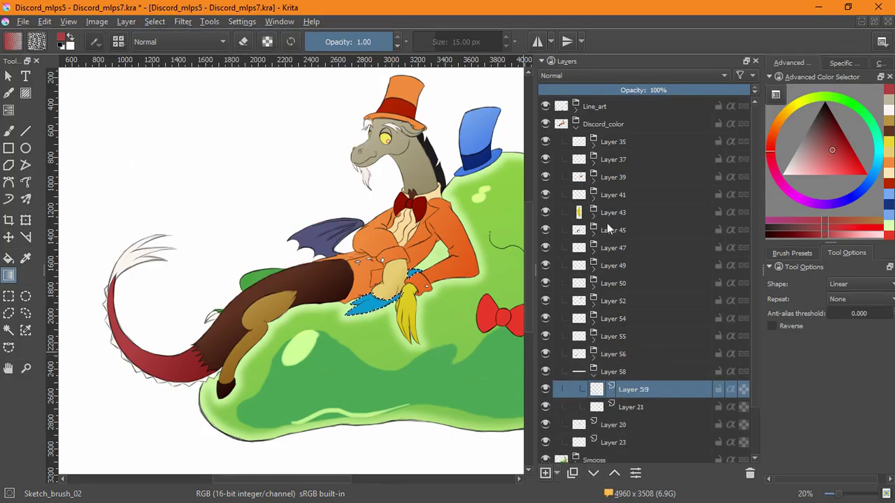
pyautogui.click(615, 76)
pyautogui.click(571, 161)
pyautogui.click(622, 374)
pyautogui.click(557, 473)
pyautogui.click(602, 435)
pyautogui.click(625, 407)
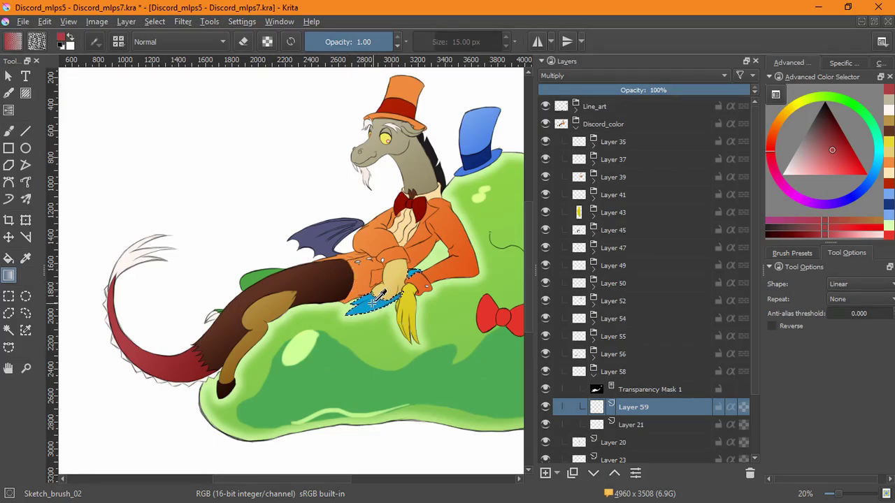
# Step: Shade the blue feathers with a gradient in their own colour on the Multiply layer, and clear the selection
pyautogui.keyDown('ctrl'); pyautogui.click(371, 302); pyautogui.keyUp('ctrl')
pyautogui.moveTo(393, 339); pyautogui.dragTo(382, 298)
pyautogui.click(154, 22)
pyautogui.click(162, 50)
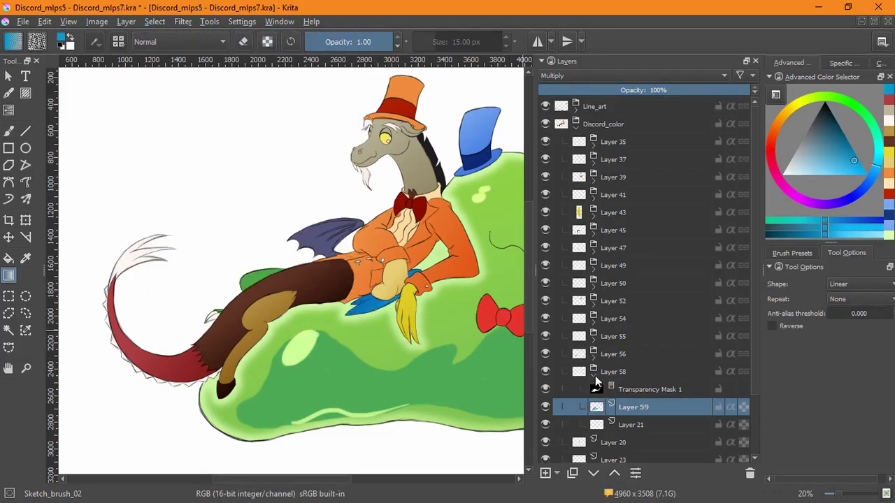
# Step: Collapse the blue feather group, wrap Layer 20, the bat wing, in its own group and select its opaque pixels
pyautogui.click(593, 377)
pyautogui.click(615, 389)
pyautogui.hotkey('ctrl', 'g')
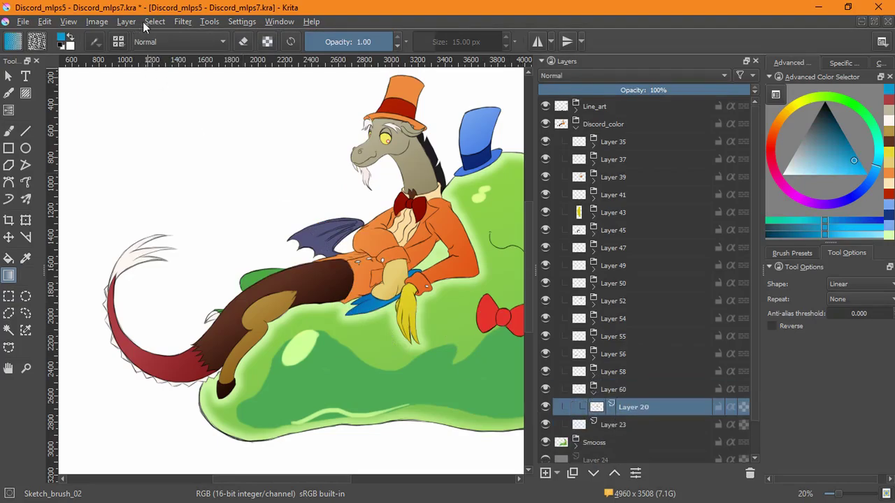
pyautogui.click(154, 21)
pyautogui.click(174, 202)
# Step: Add a transparency mask from the wing selection to its group and a new paint layer above Layer 20
pyautogui.click(600, 389)
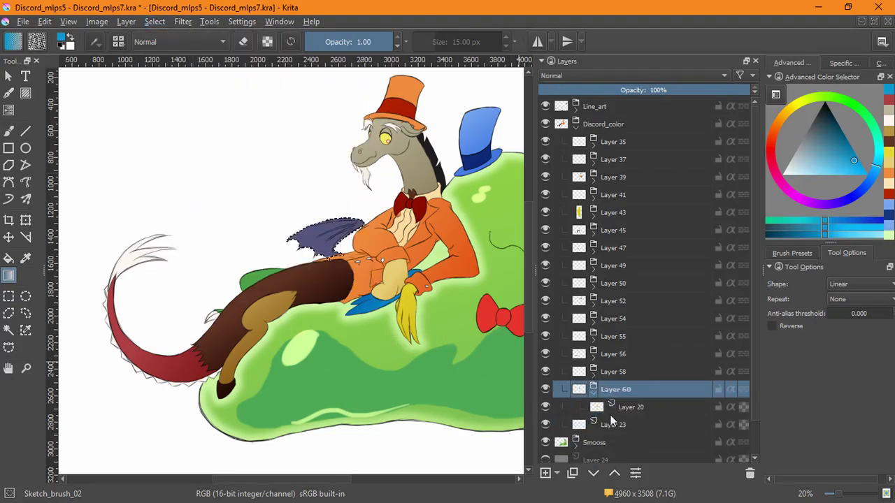
pyautogui.click(556, 472)
pyautogui.click(586, 450)
pyautogui.click(545, 474)
# Step: Draw a gradient in the wing's own colour on the new layer and set its blending mode to Multiply
pyautogui.keyDown('ctrl'); pyautogui.click(311, 235); pyautogui.keyUp('ctrl')
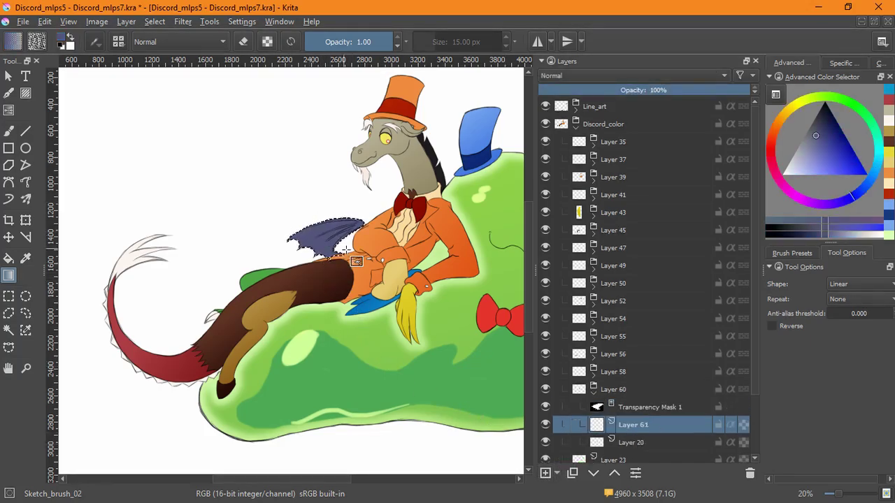
pyautogui.moveTo(350, 266); pyautogui.dragTo(299, 218)
pyautogui.click(628, 75)
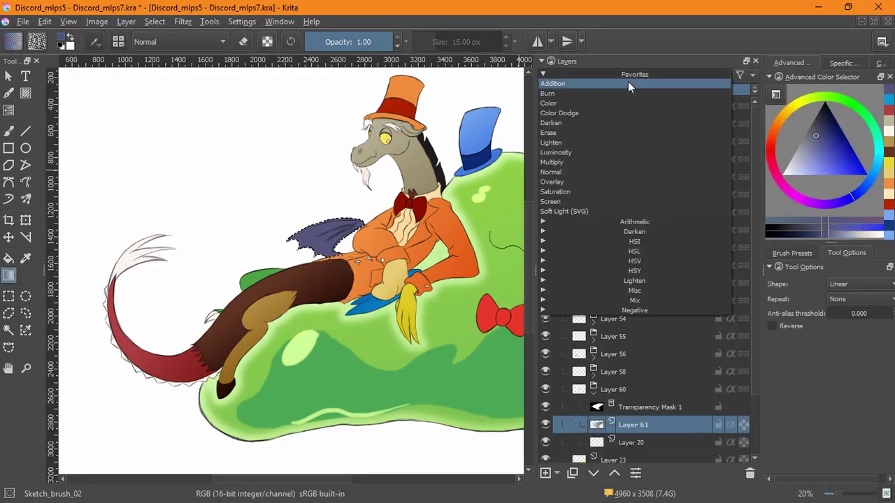
pyautogui.click(599, 159)
pyautogui.click(594, 76)
pyautogui.click(564, 161)
# Step: Draw another gradient diagonally across the wing on the Multiply layer, and clear the selection
pyautogui.moveTo(344, 230); pyautogui.dragTo(296, 269)
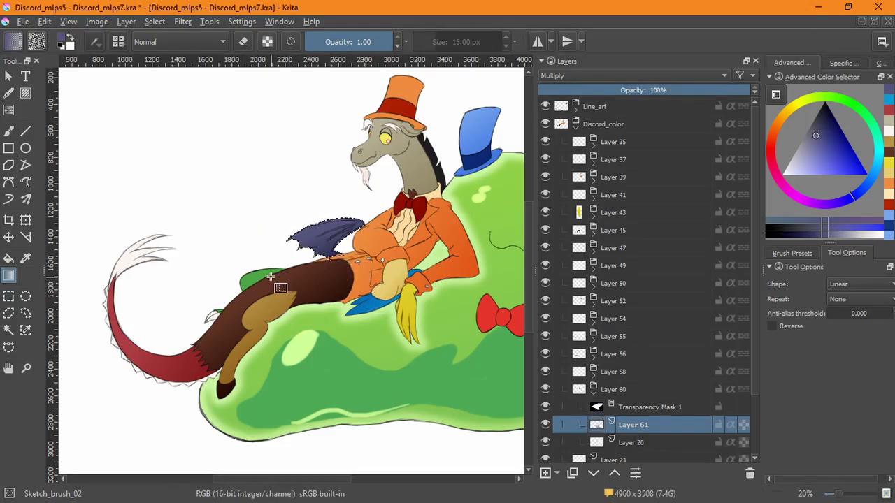
pyautogui.click(154, 21)
pyautogui.click(164, 56)
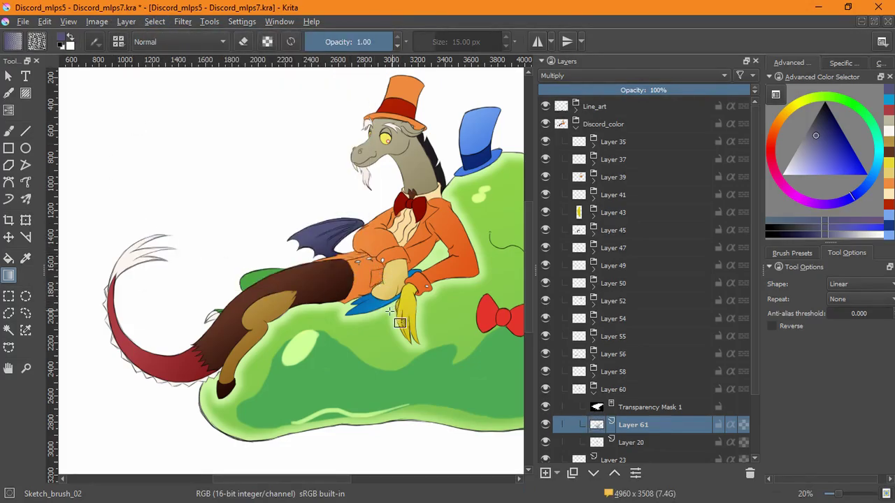
# Step: Fit the whole page in view, collapse the wing's layer group and save the document
pyautogui.moveTo(397, 307); pyautogui.dragTo(397, 331)
pyautogui.moveTo(456, 309); pyautogui.dragTo(392, 318)
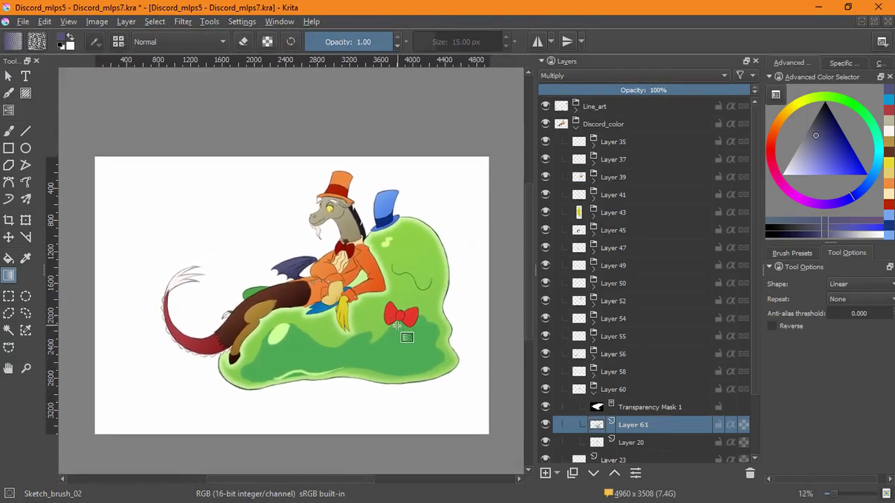
pyautogui.press('2')
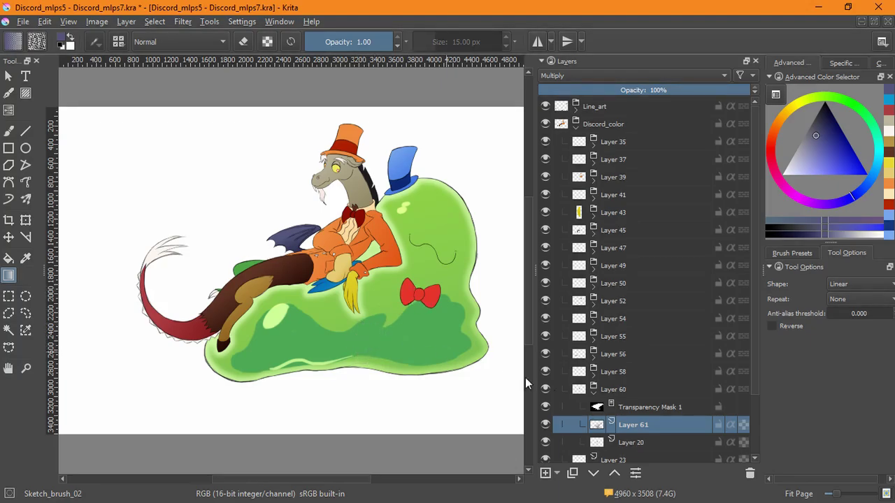
pyautogui.click(594, 392)
pyautogui.hotkey('ctrl', 's')
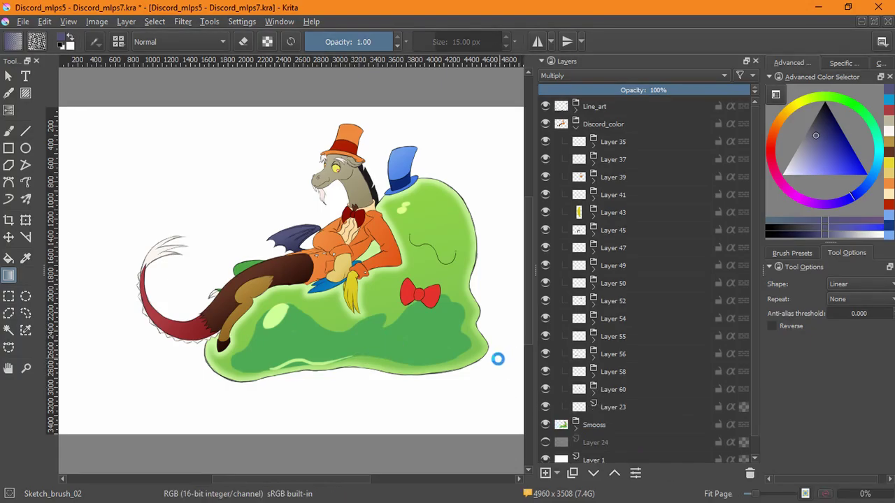